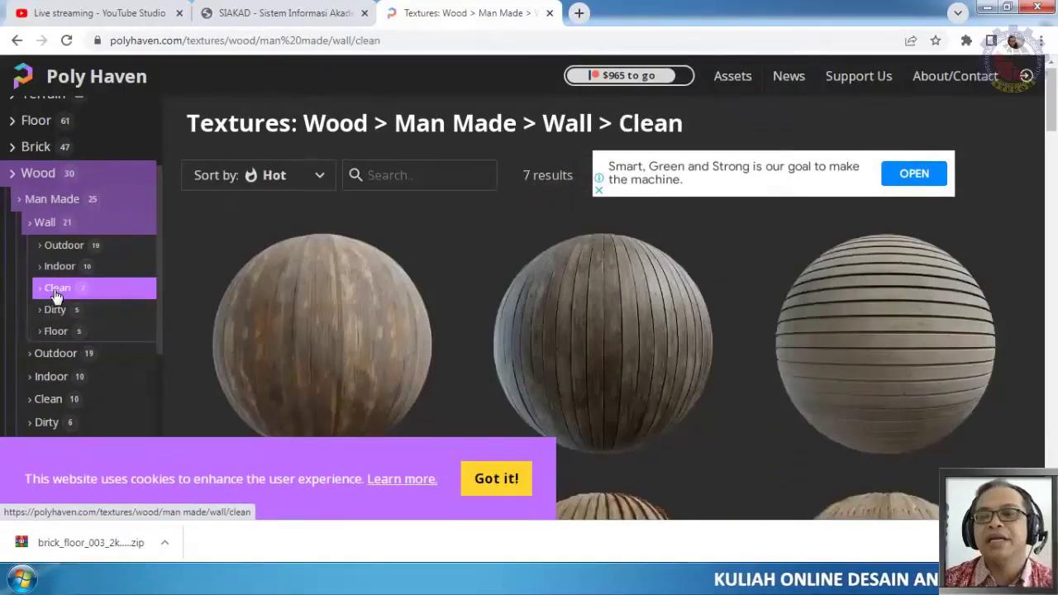
Browse the clean wood wall textures, open Brown Planks 03, and view its download resolution and file format options
scroll(455, 302, down, 5)
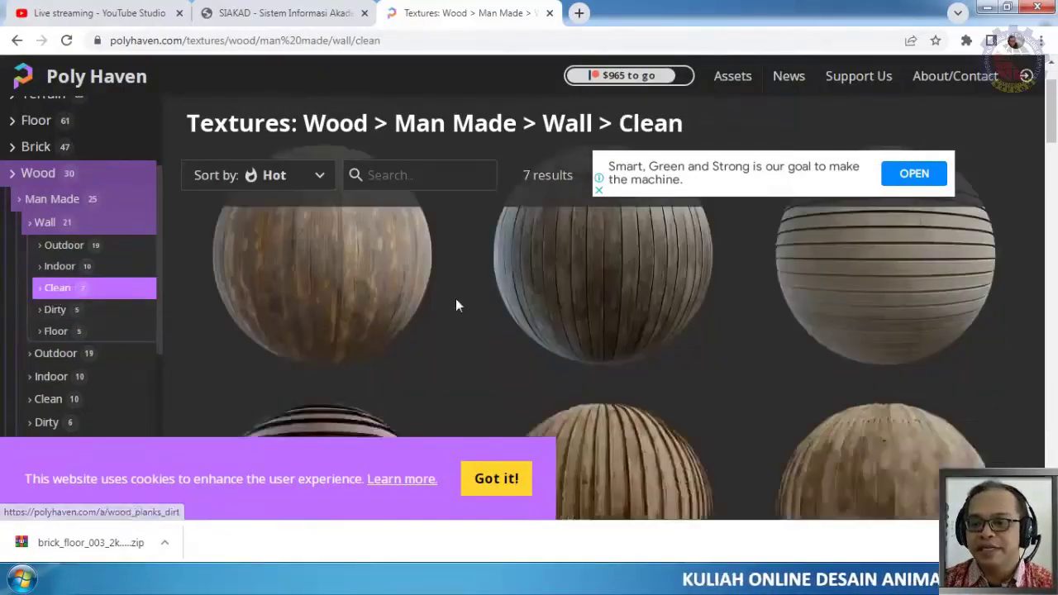
scroll(455, 305, up, 5)
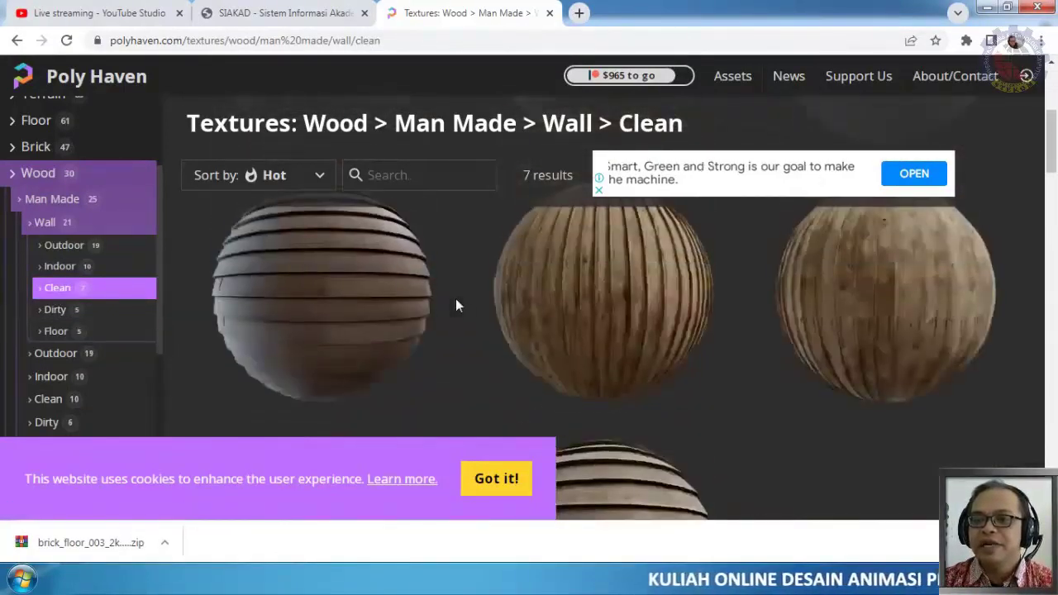
scroll(455, 305, up, 1)
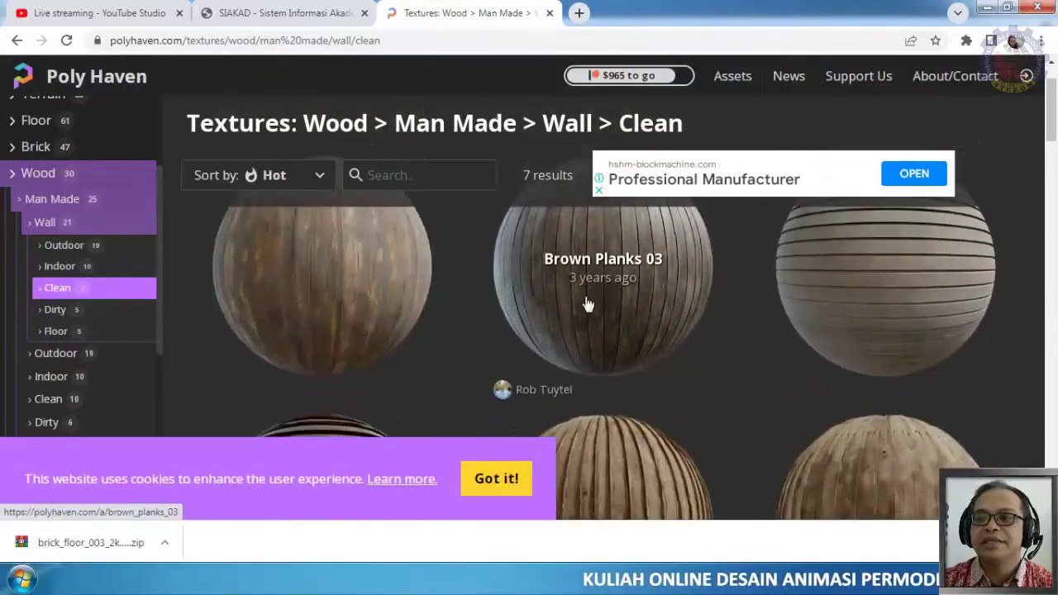
click(619, 291)
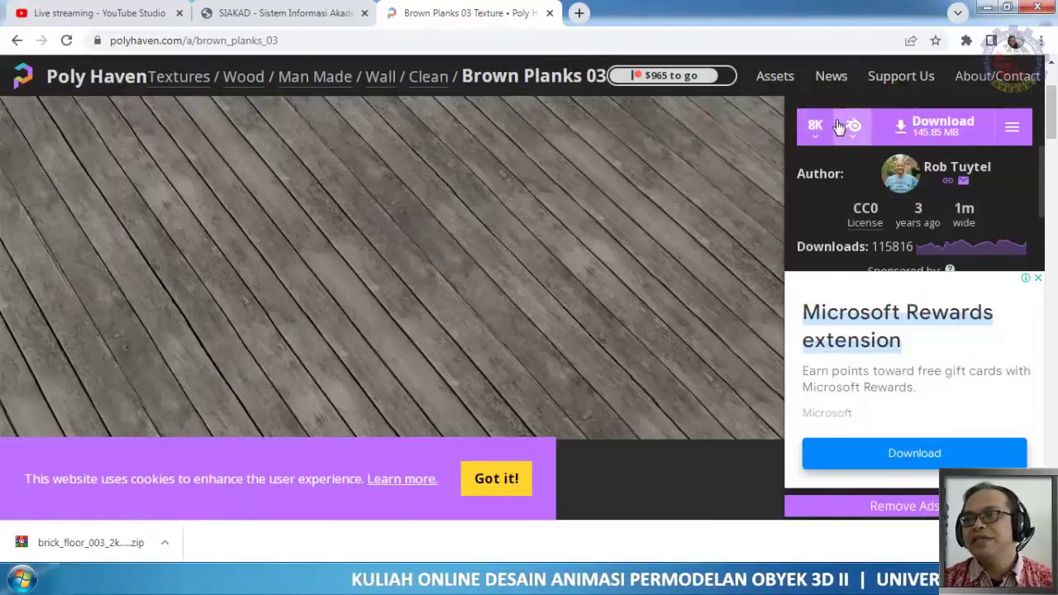
click(823, 145)
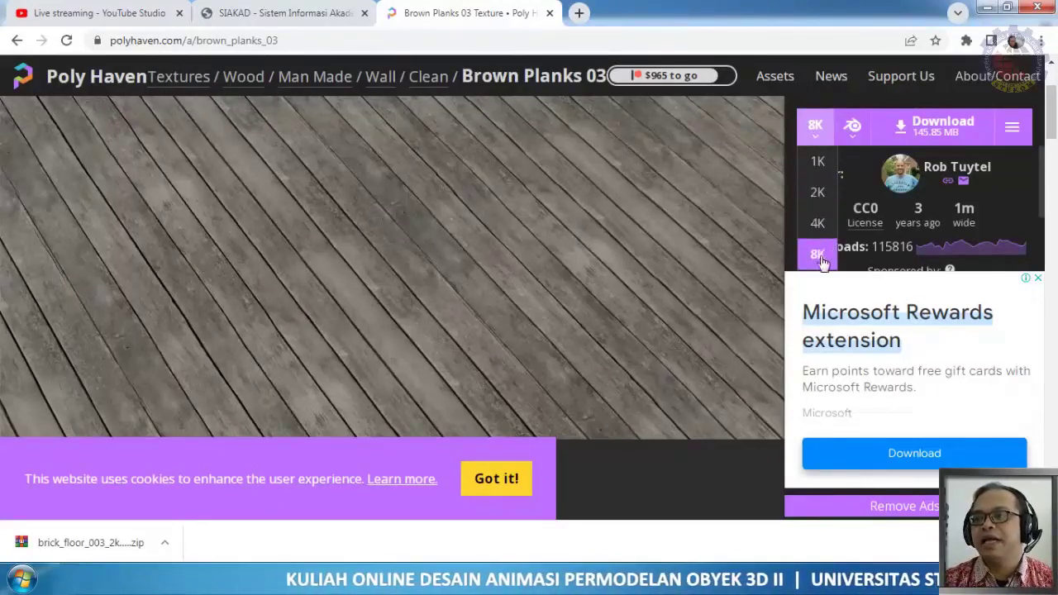
click(854, 131)
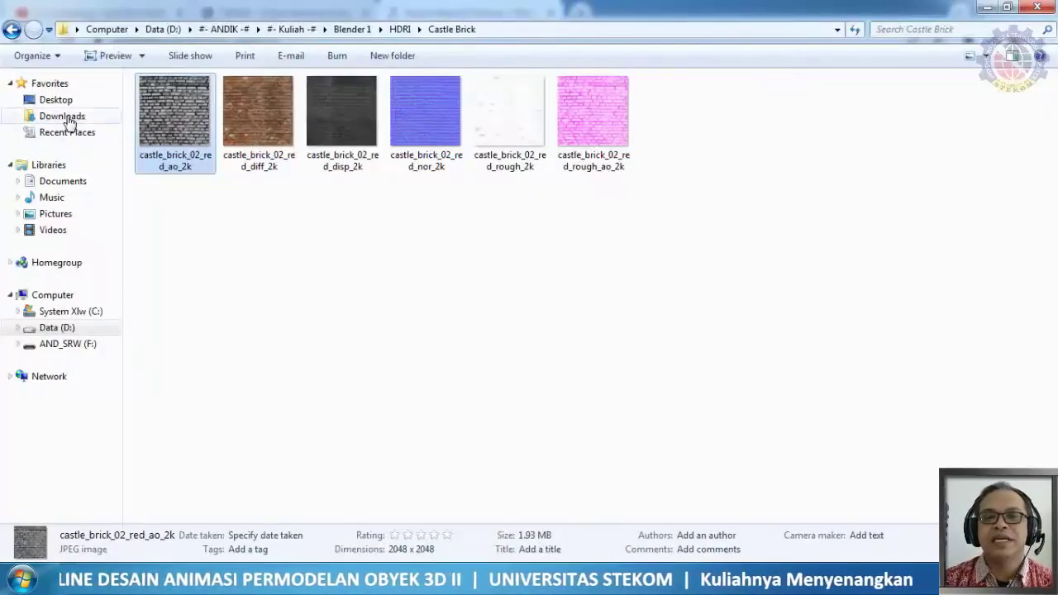
Switch to the file manager and inspect the textures folder inside the downloaded brick_floor_003_2k.blend archive, then close the archive
click(68, 119)
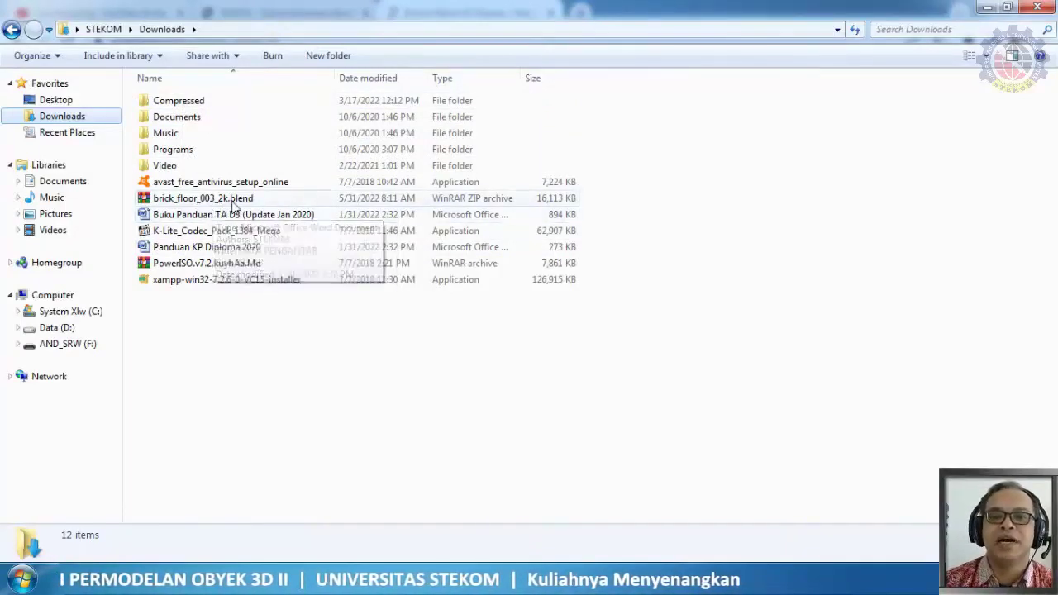
click(232, 200)
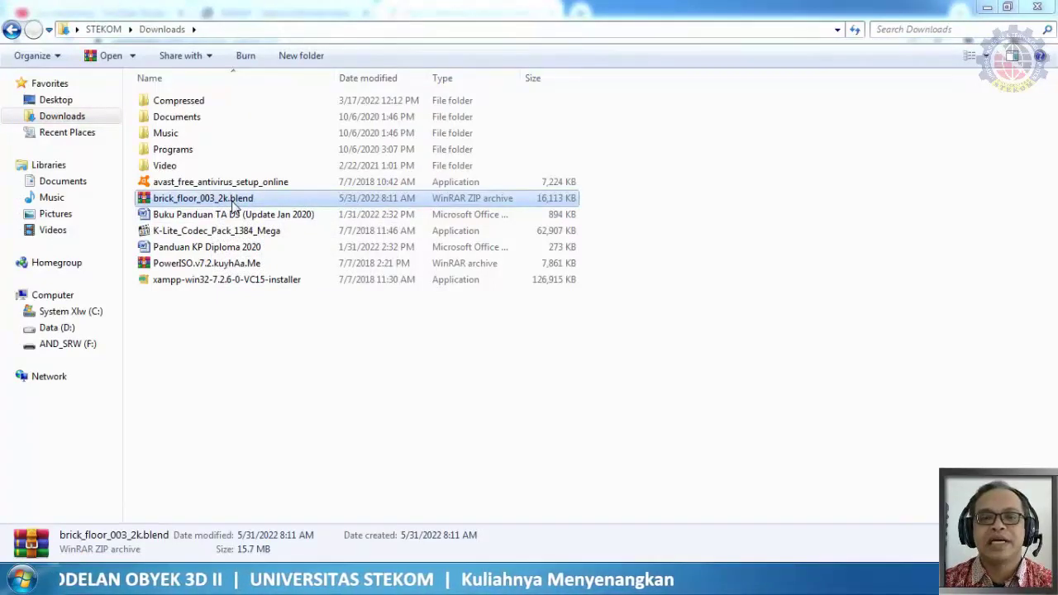
double_click(233, 202)
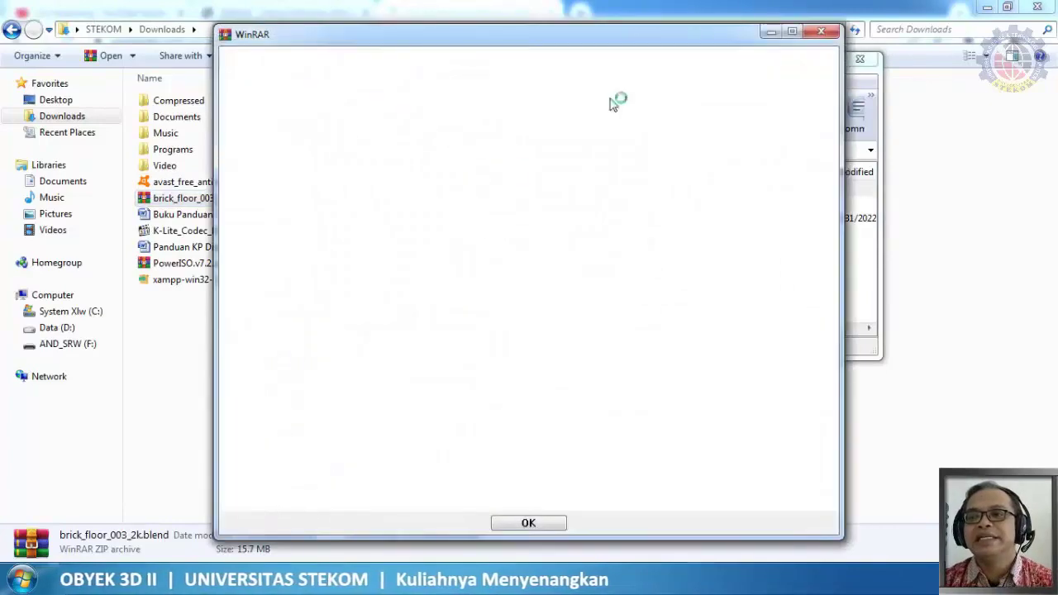
click(820, 33)
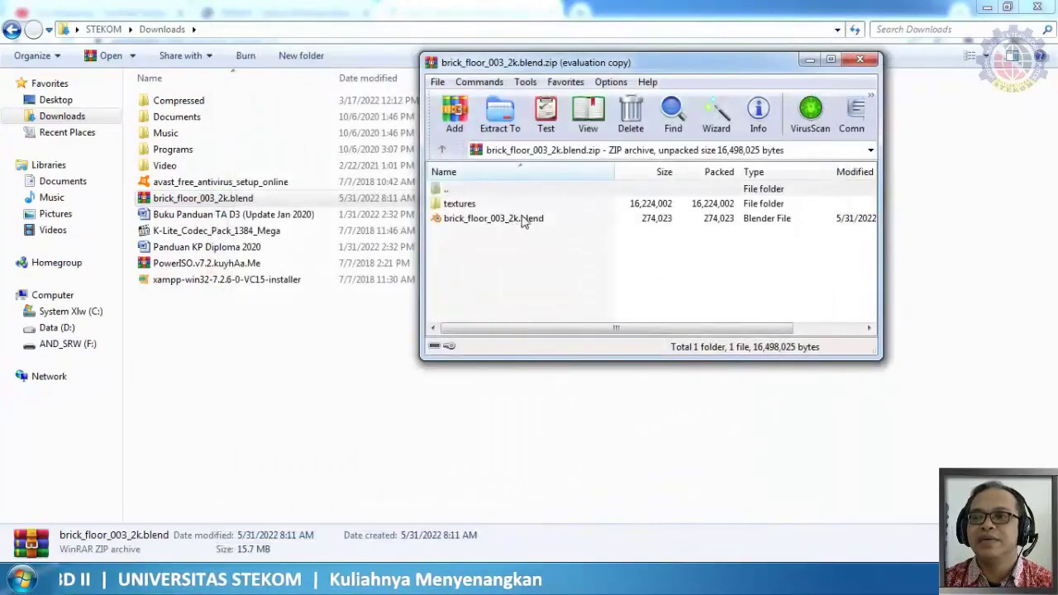
click(469, 205)
double_click(469, 205)
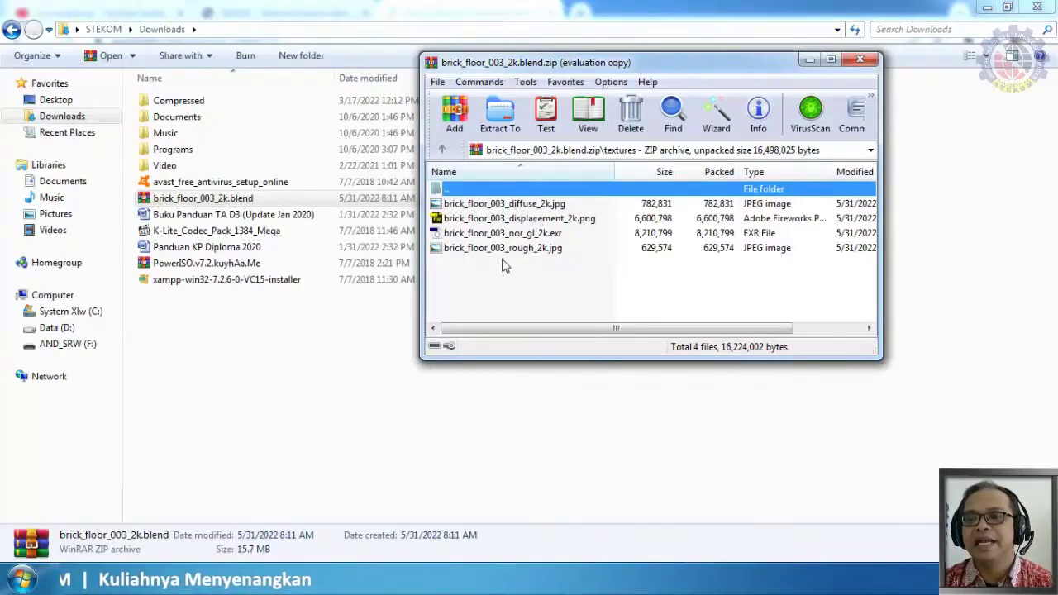
click(865, 63)
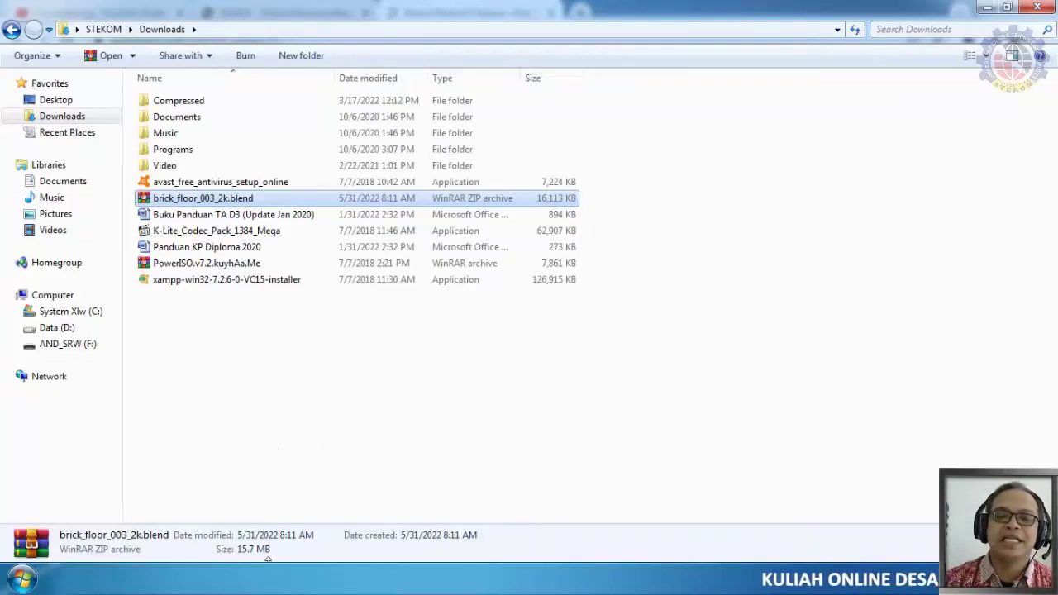
Switch to Blender and delete the default cube, camera and light from the scene
mouse_move(260, 579)
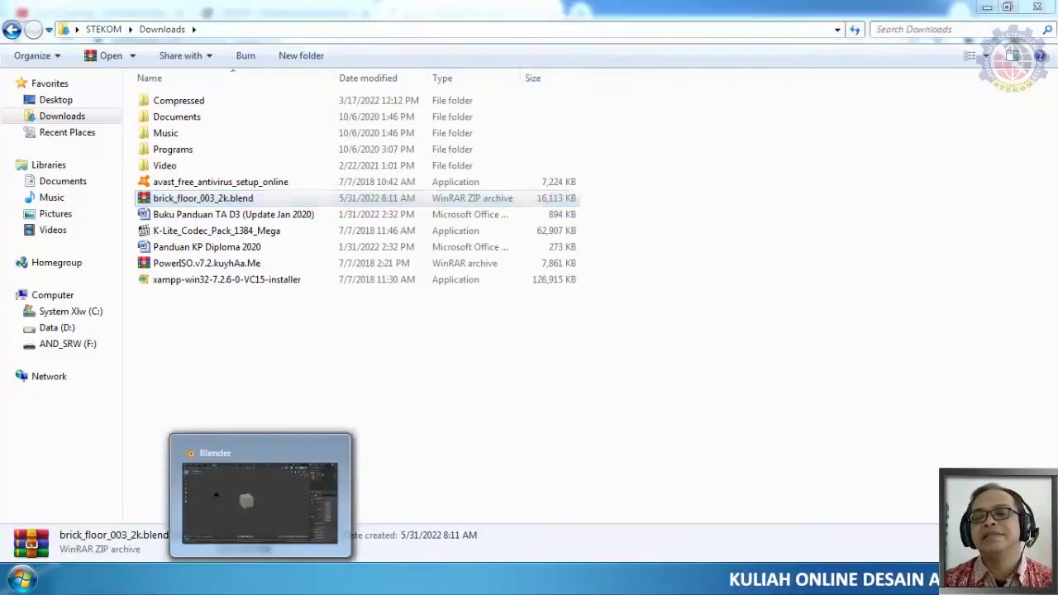
click(260, 500)
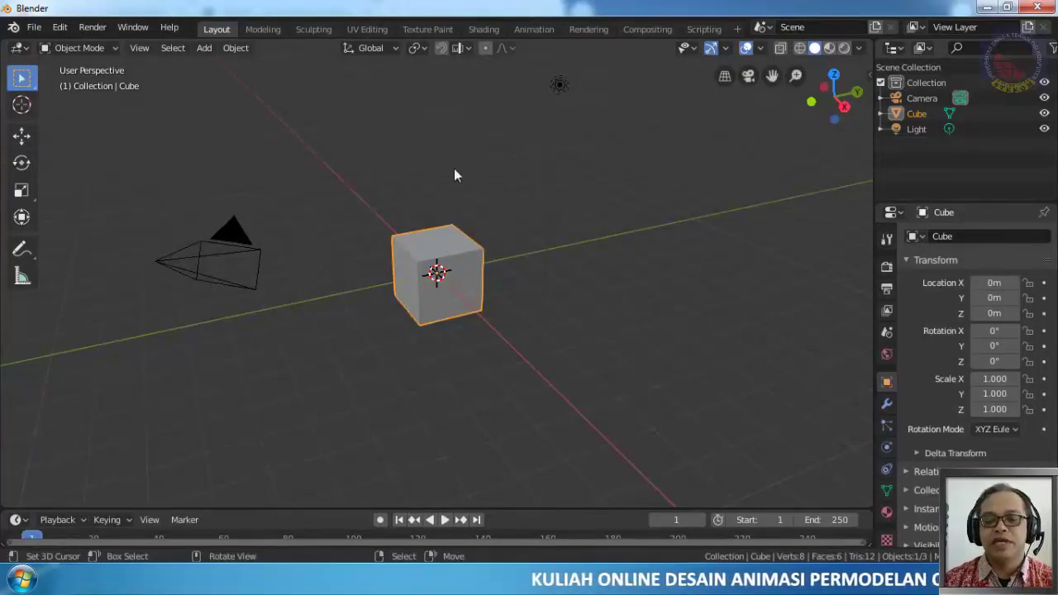
key(a)
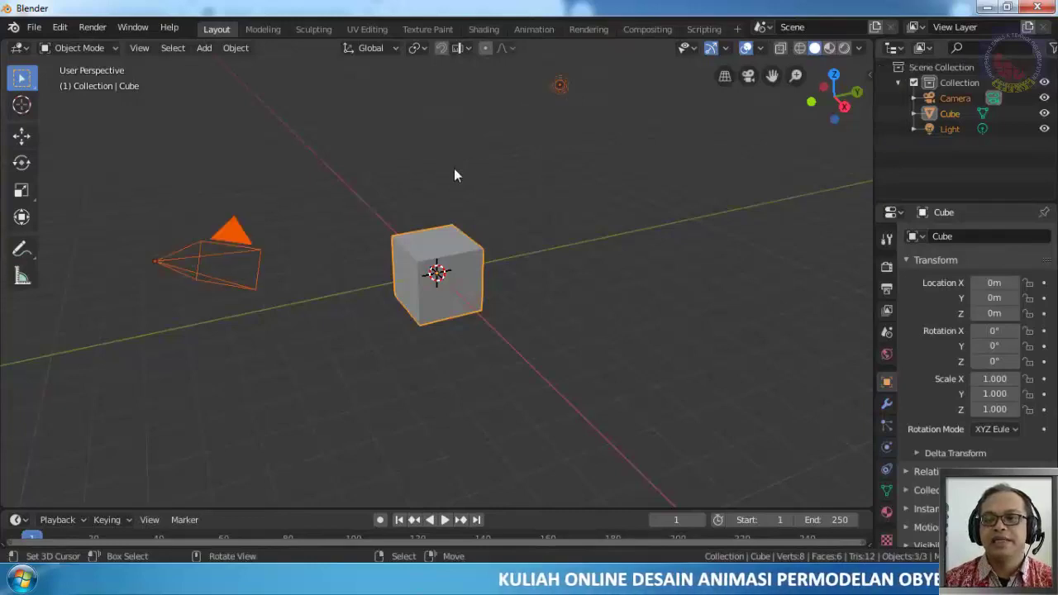
key(Delete)
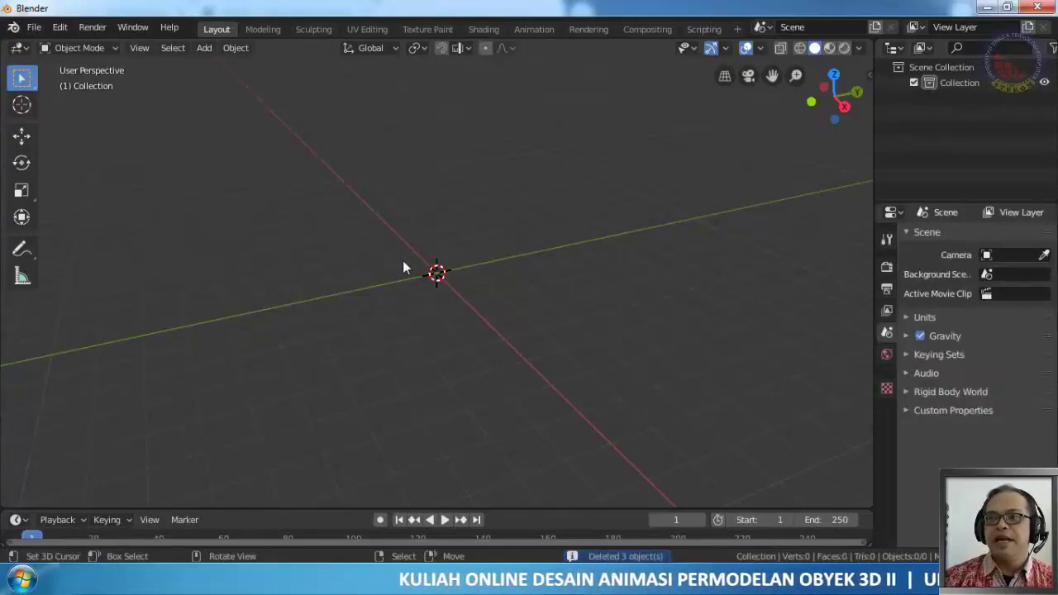
Add a UV Sphere mesh at the origin in front orthographic view
key(KP_1)
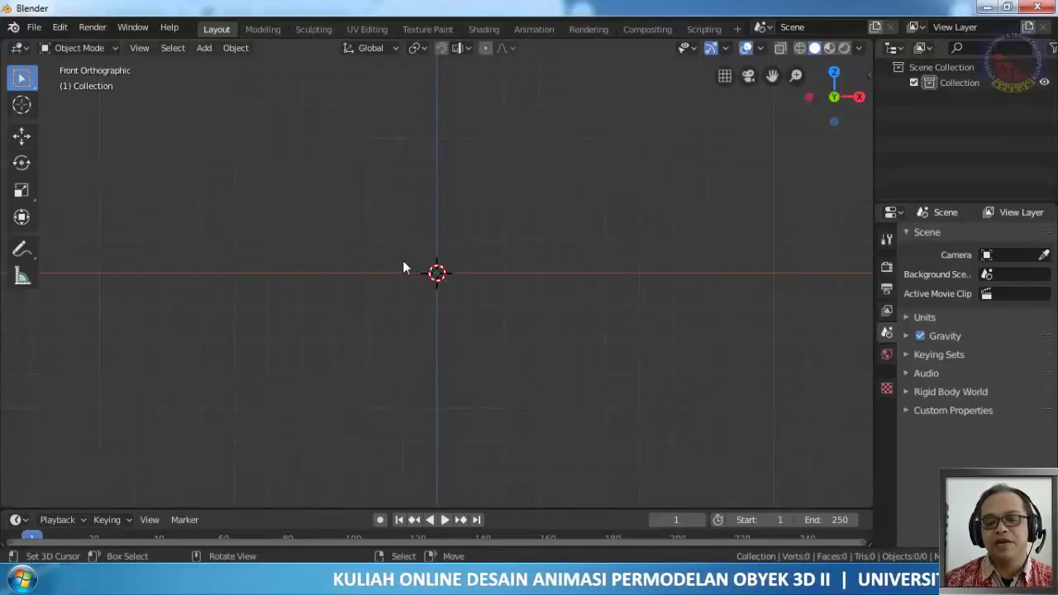
key(shift+a)
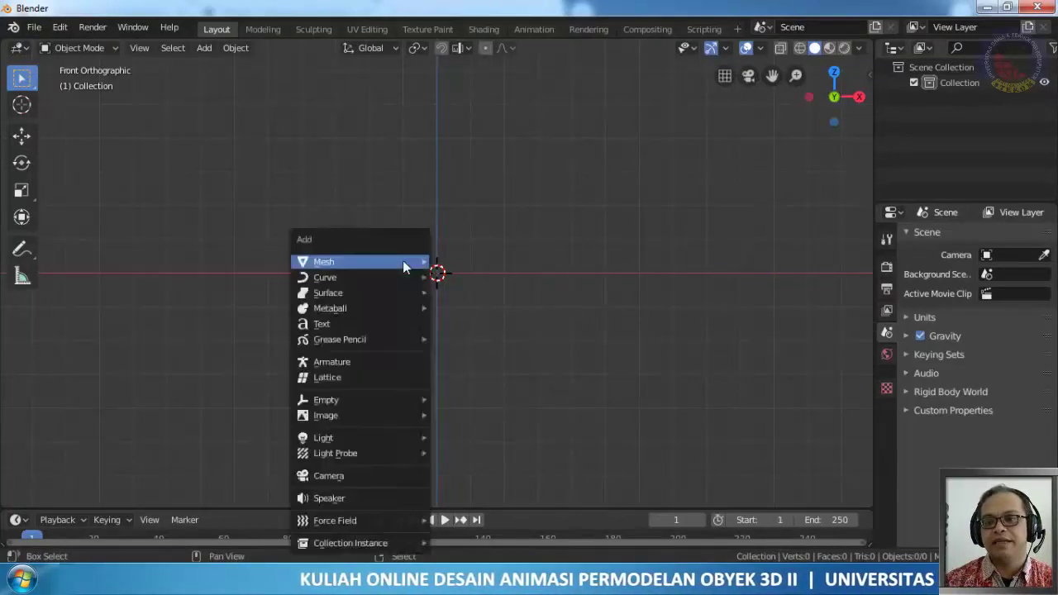
mouse_move(403, 261)
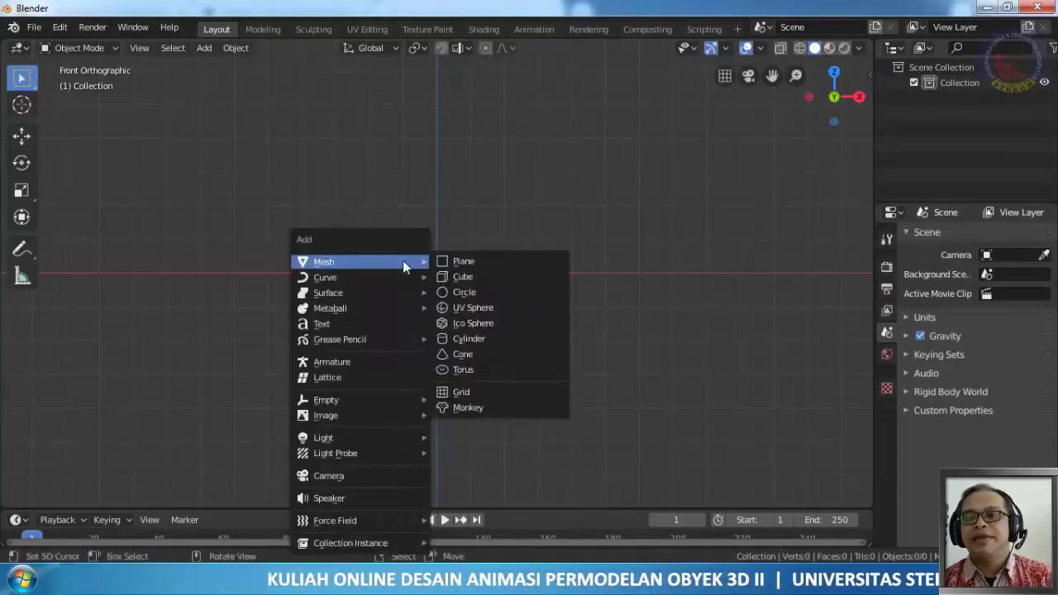
click(503, 307)
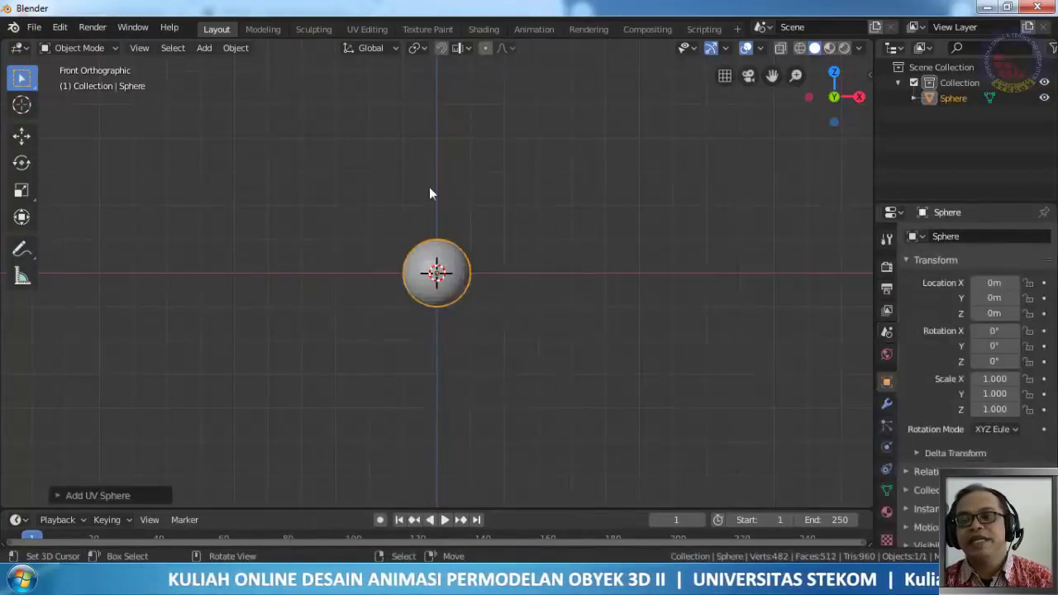
Move the sphere up along the Z axis by about 0.99 m to rest on the ground line
scroll(450, 285, up, 5)
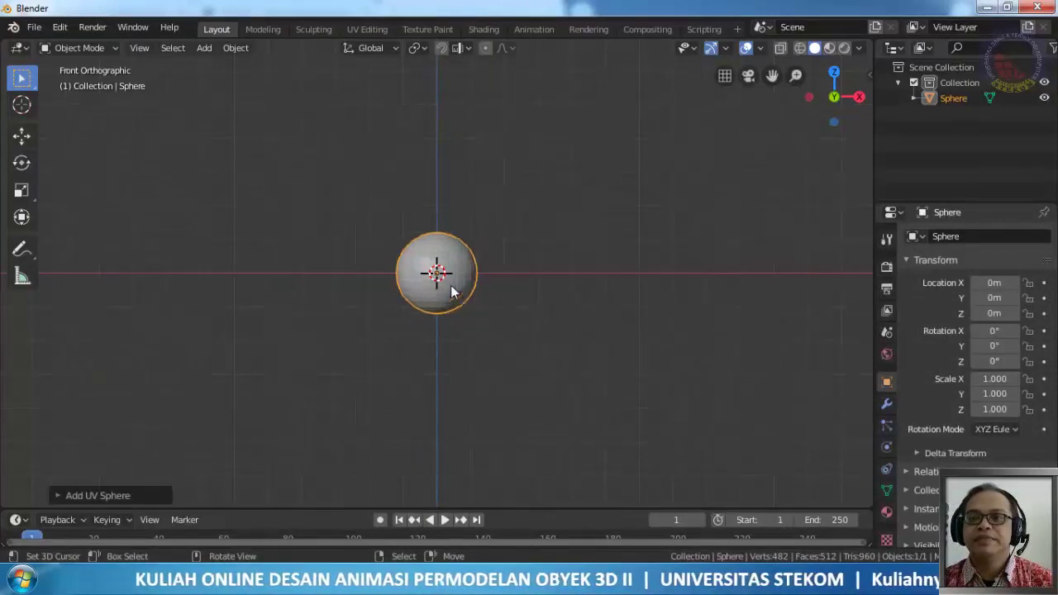
scroll(451, 285, up, 1)
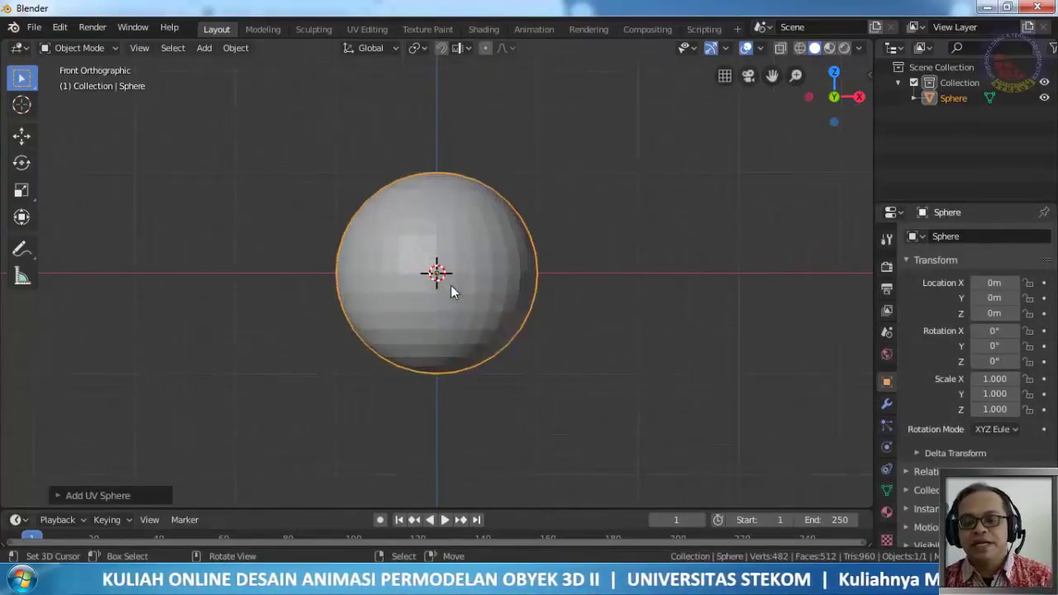
key(g)
key(z)
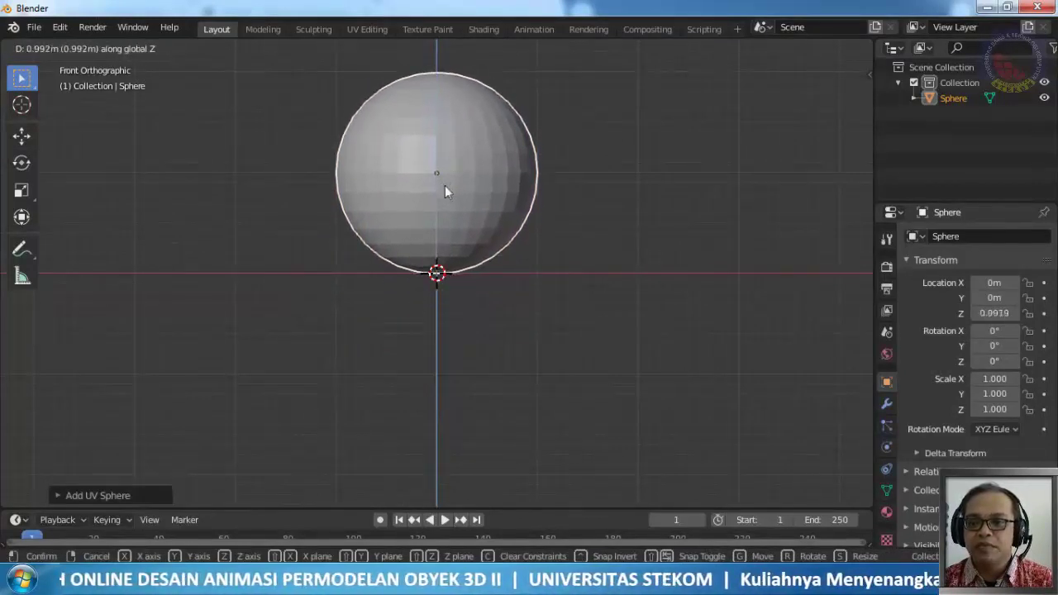
click(445, 186)
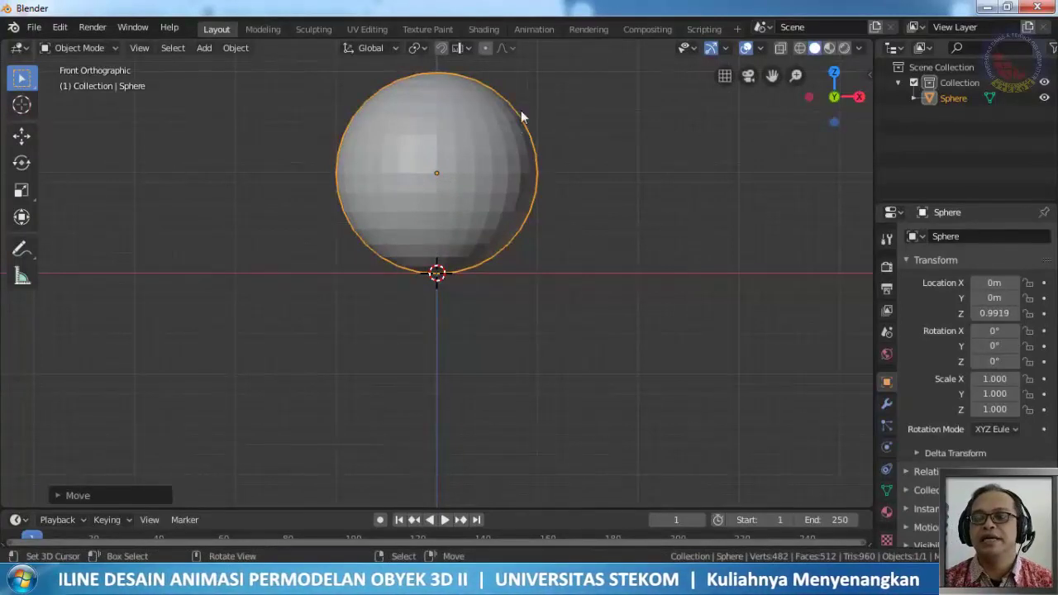
Enter Edit Mode on the sphere in front orthographic view and deselect all its vertices
middle_drag(509, 177, 511, 228)
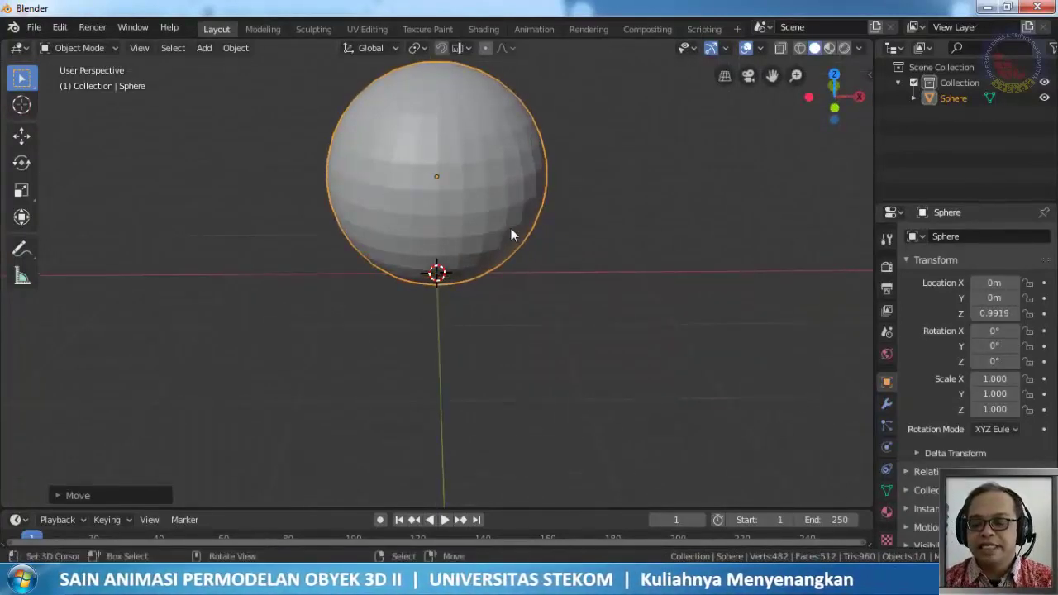
key(KP_1)
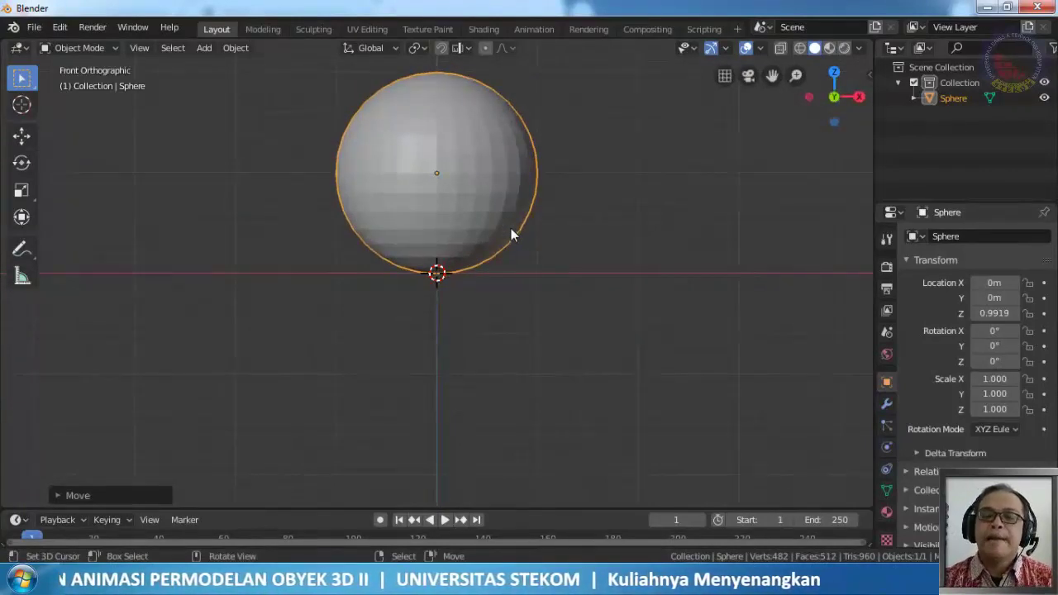
key(KP_5)
key(KP_5)
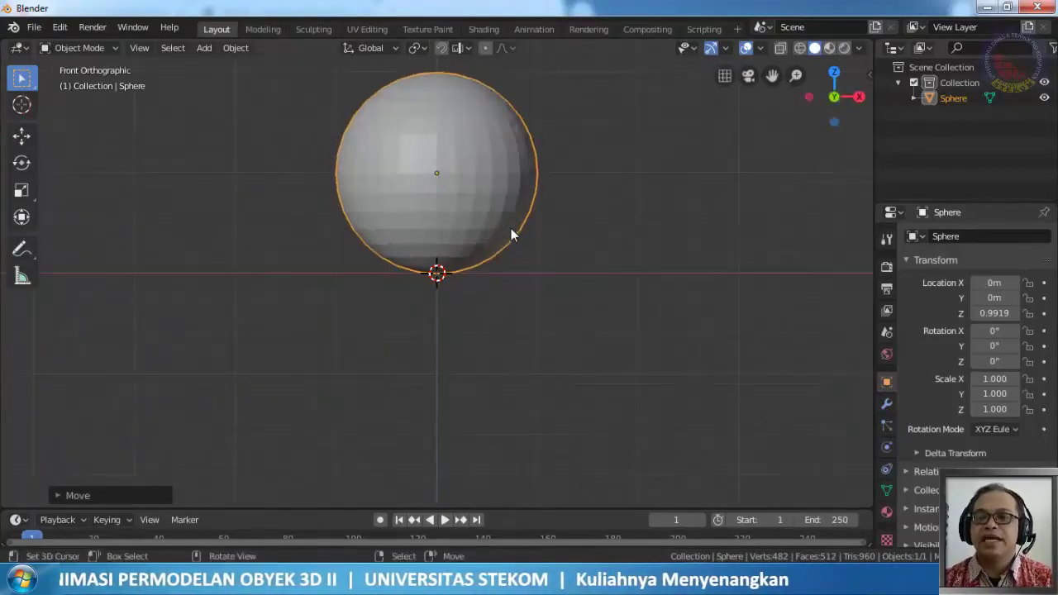
shift+middle_drag(511, 228, 515, 323)
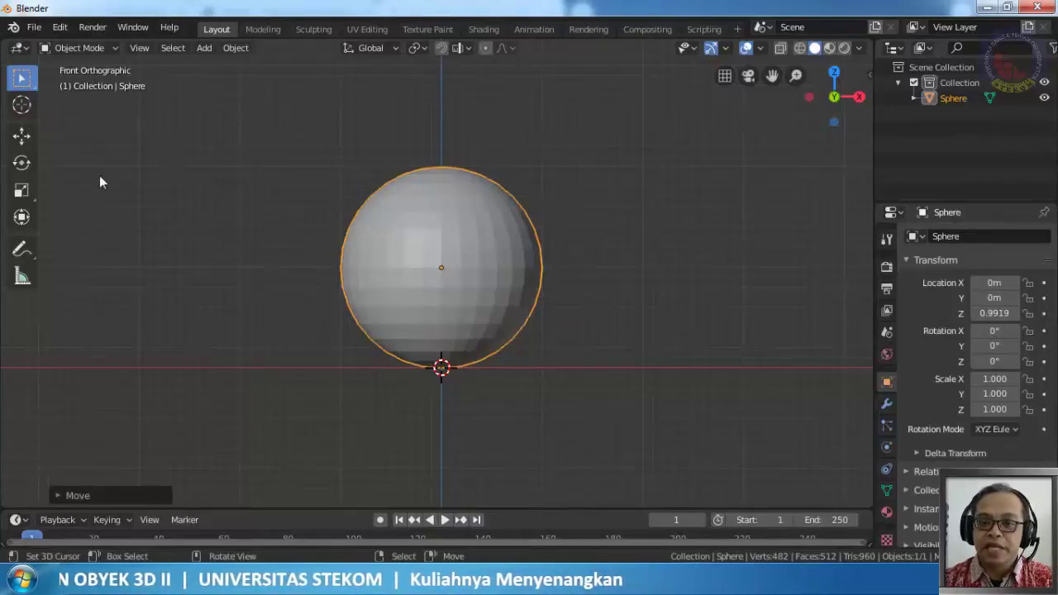
click(96, 51)
key(Tab)
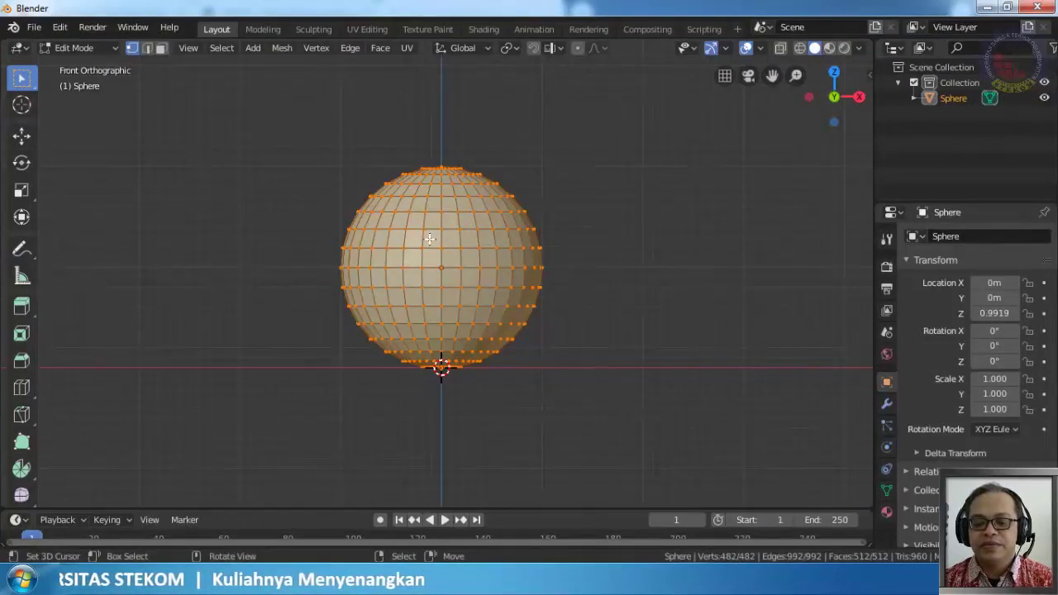
key(alt+a)
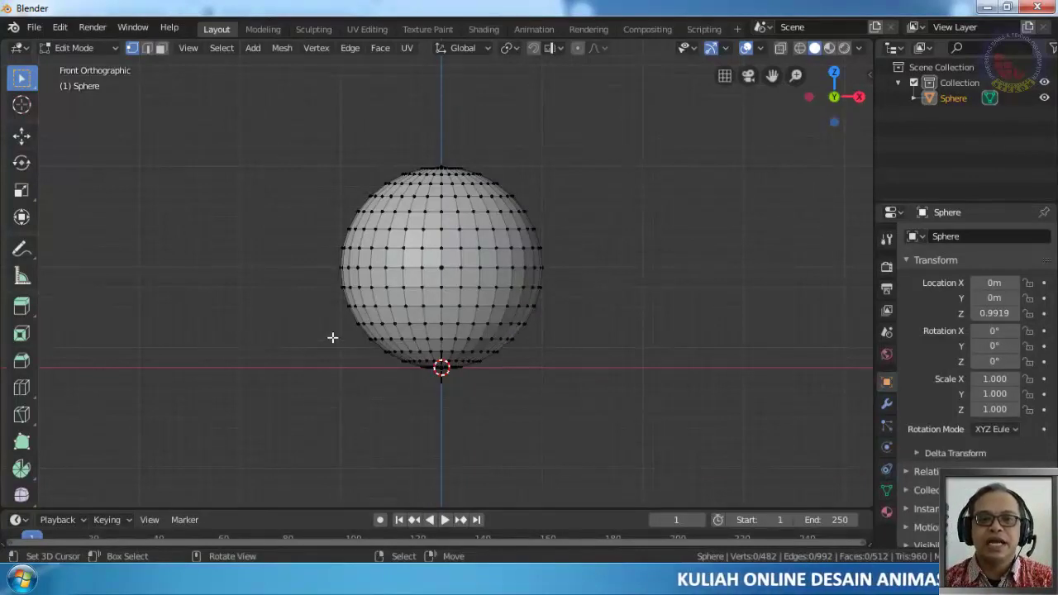
Step through the edge and vertex selection modes to face selection, and place the 3D cursor on the sphere's front just left of its centre
key(2)
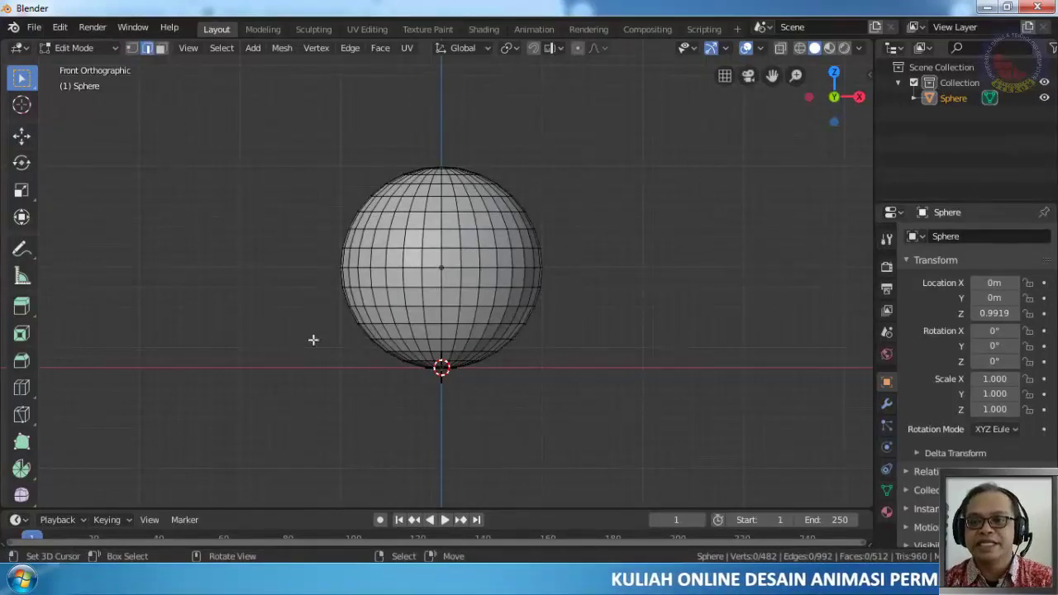
click(132, 51)
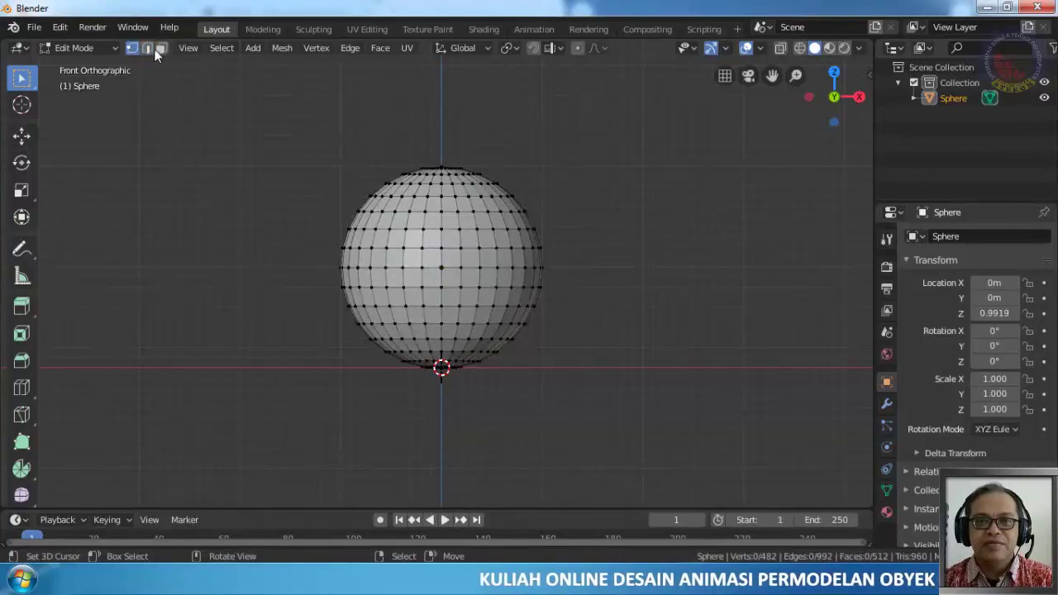
click(148, 51)
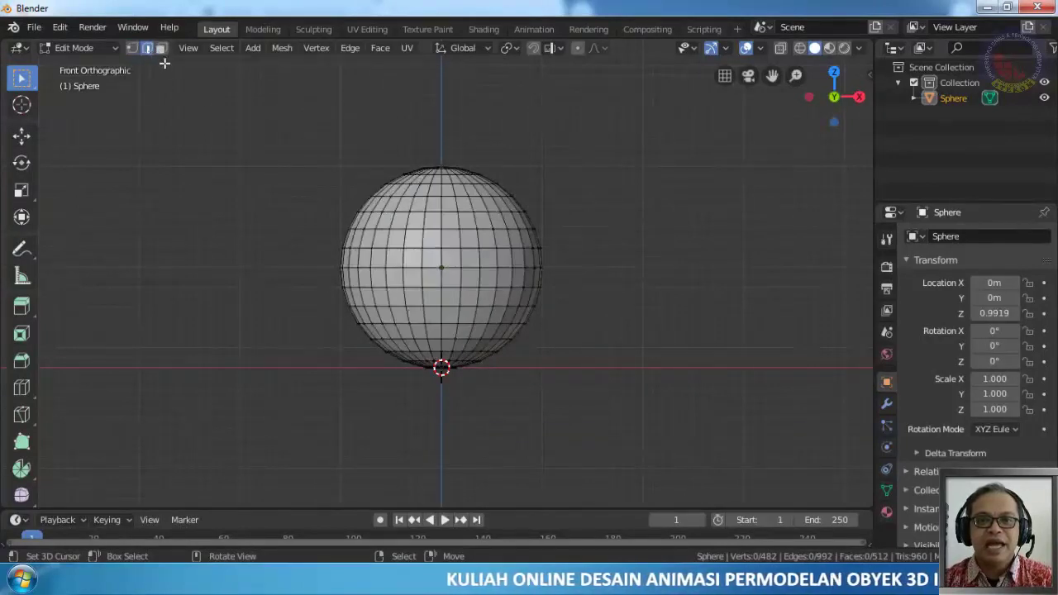
key(3)
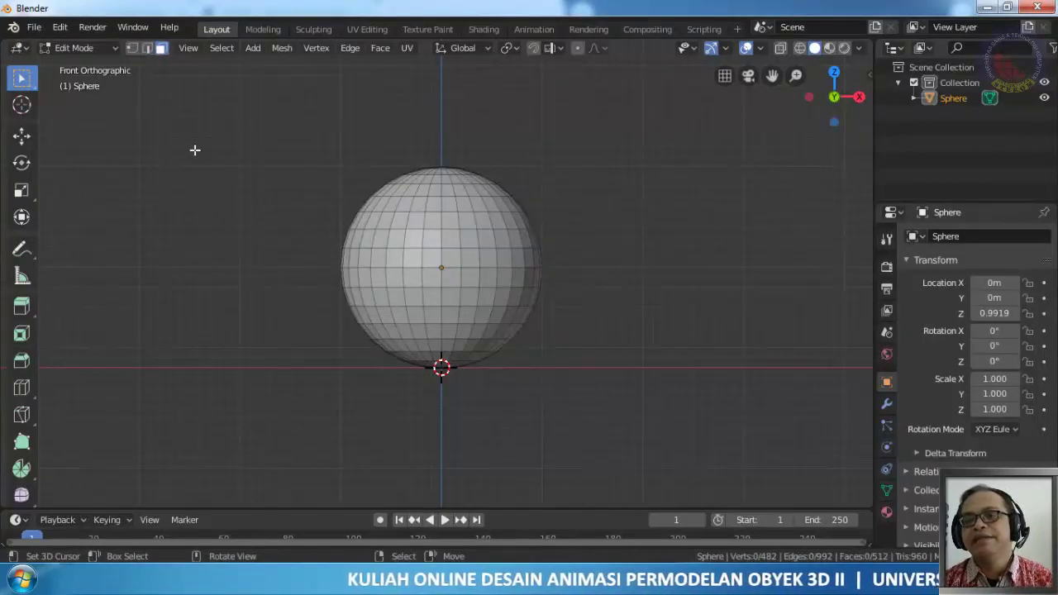
click(415, 257)
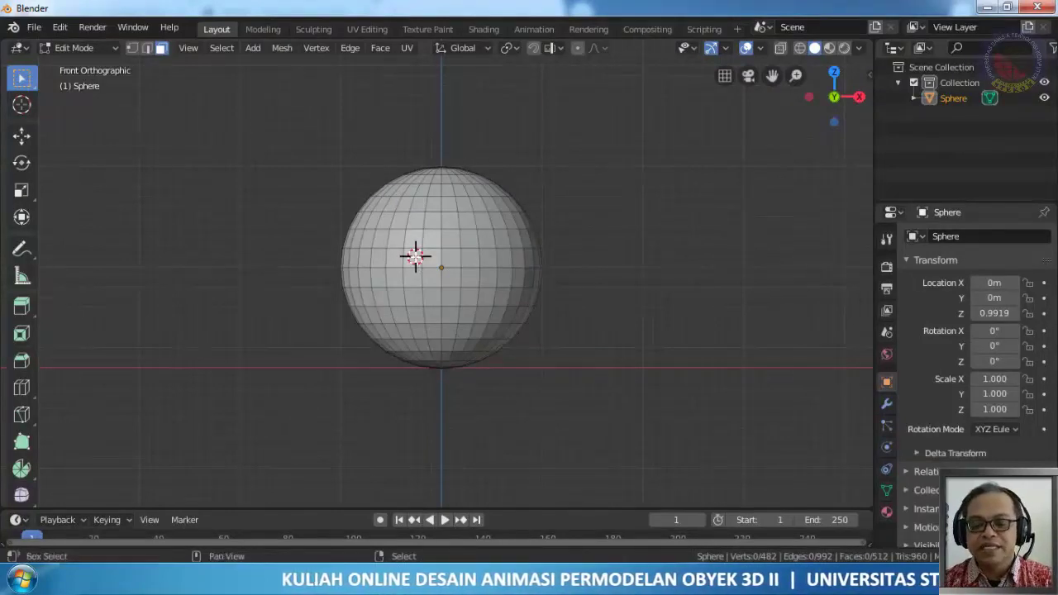
Reset the 3D cursor to the world origin, and select five individual faces near the sphere's front centre before clearing the selection
key(shift+c)
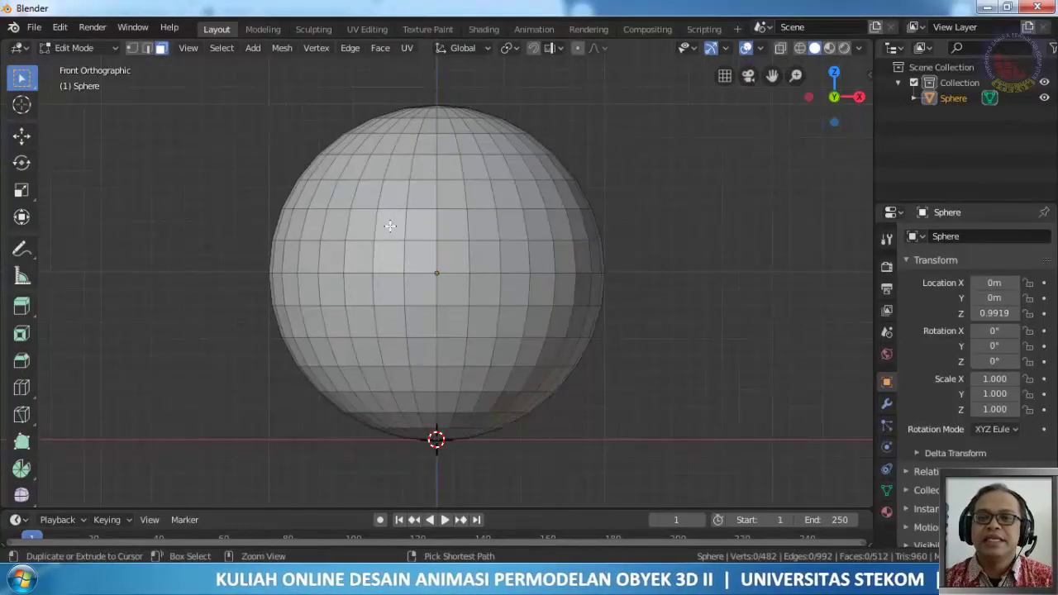
click(391, 225)
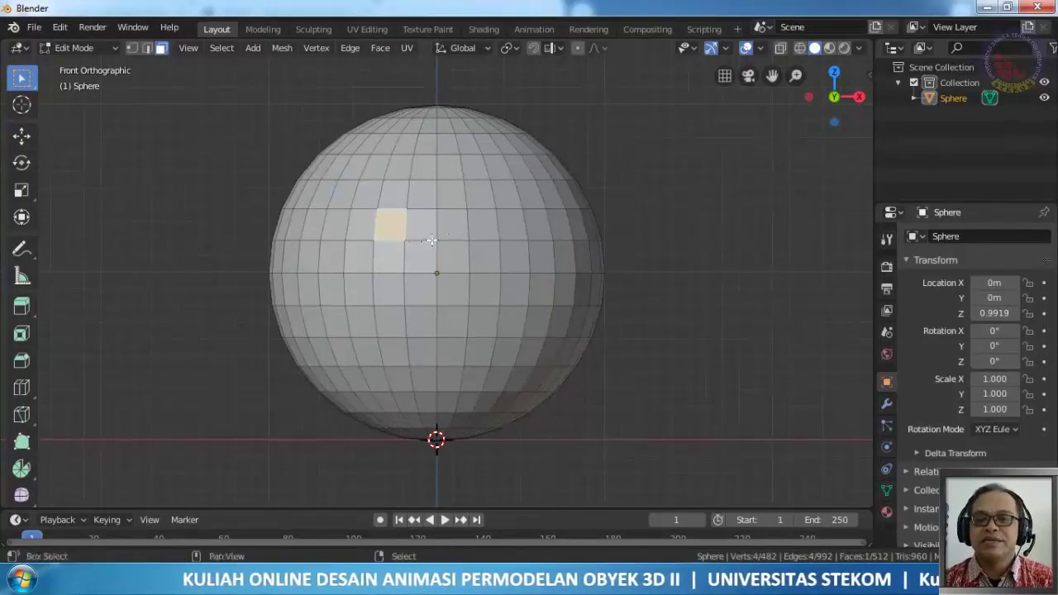
shift+click(425, 239)
shift+click(425, 280)
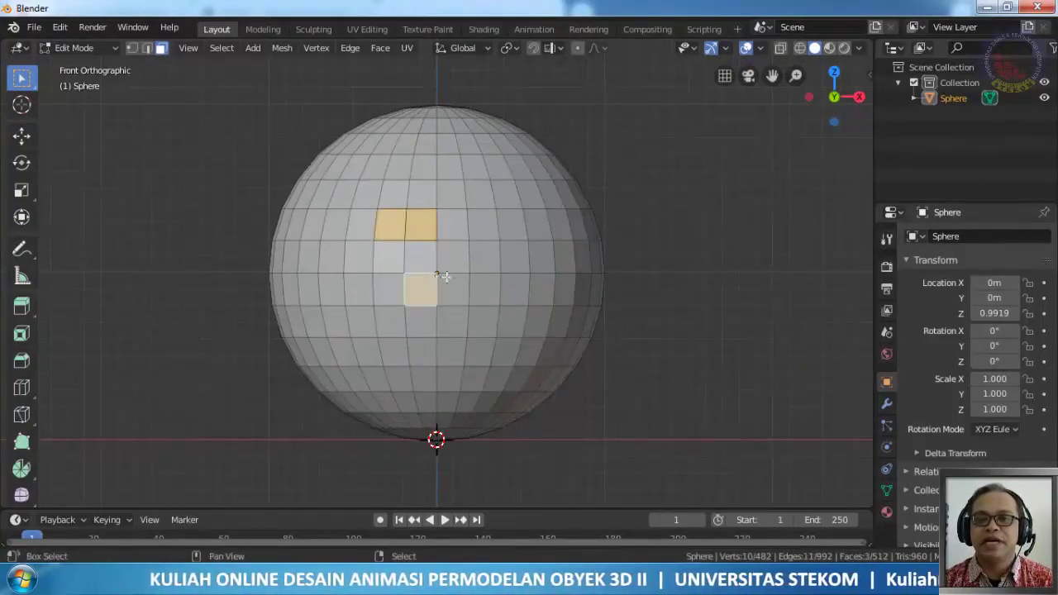
shift+click(449, 286)
shift+click(457, 254)
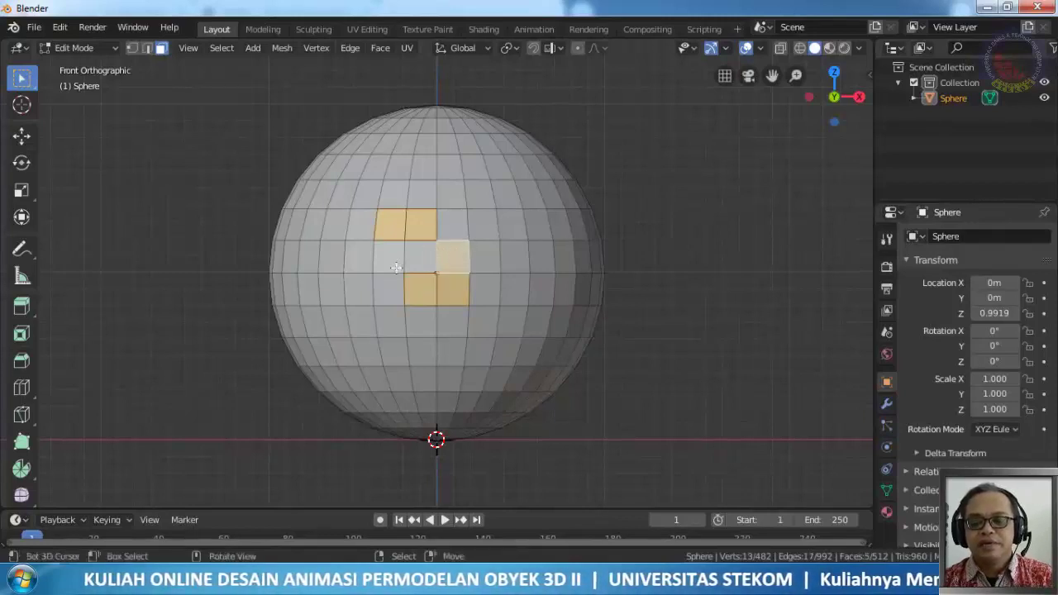
key(alt+a)
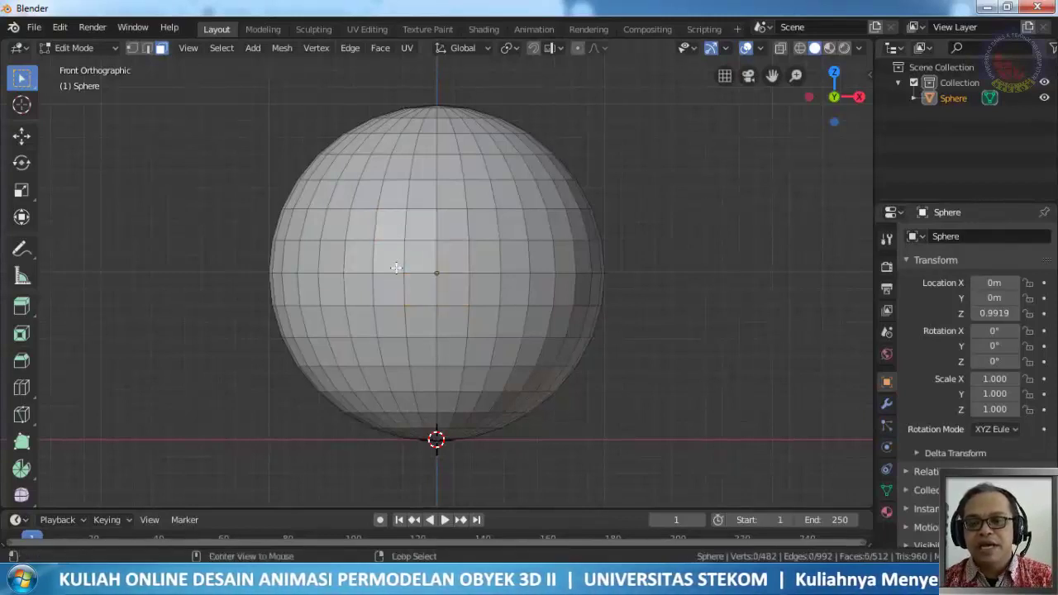
Select the second horizontal face loop above the sphere's equator, add the third loop, and deselect both loops one after the other
alt+click(386, 222)
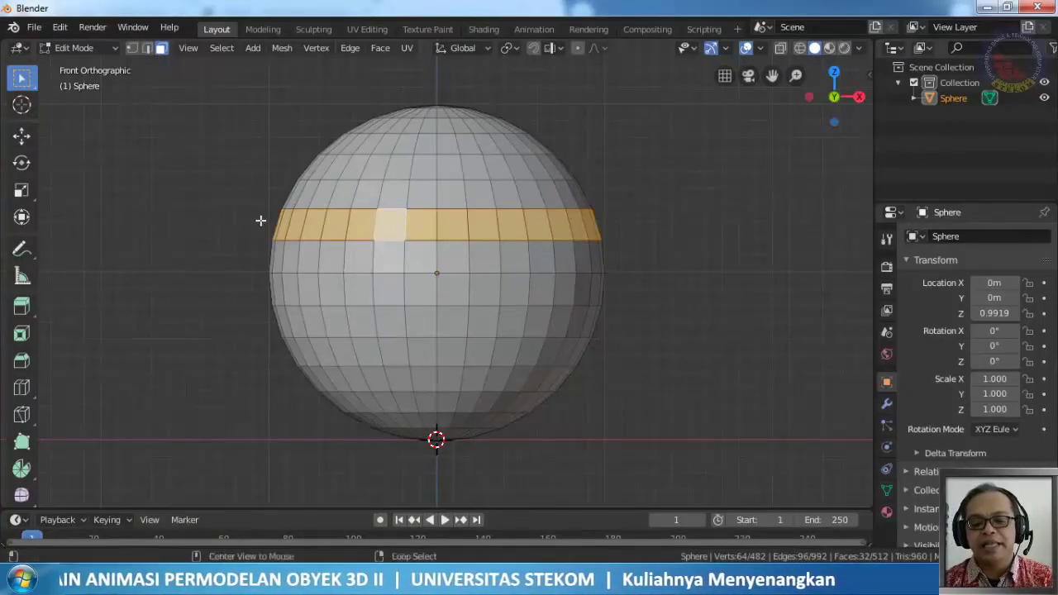
alt+shift+click(365, 194)
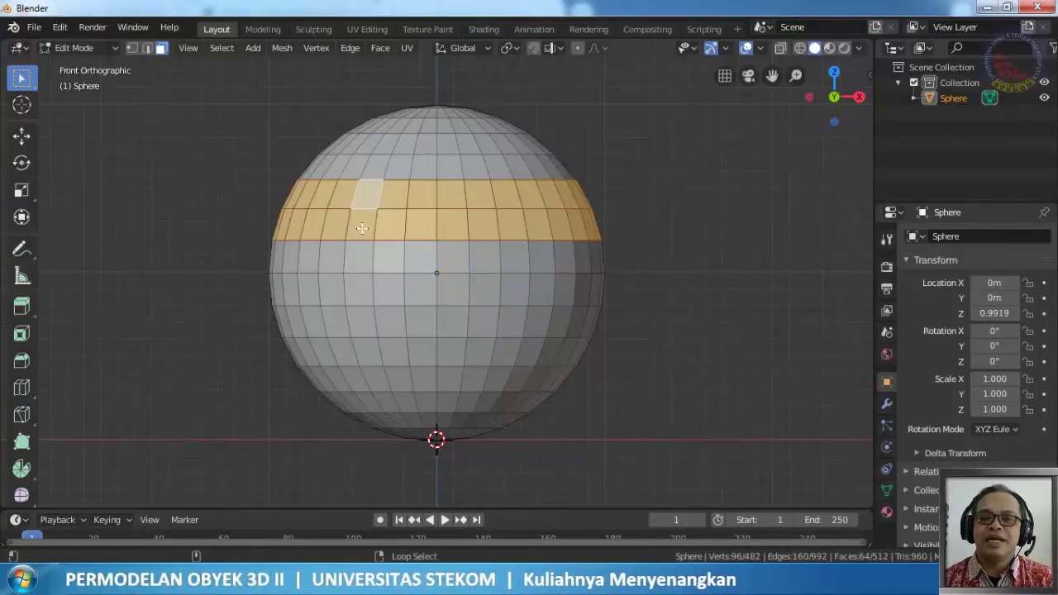
alt+shift+click(362, 228)
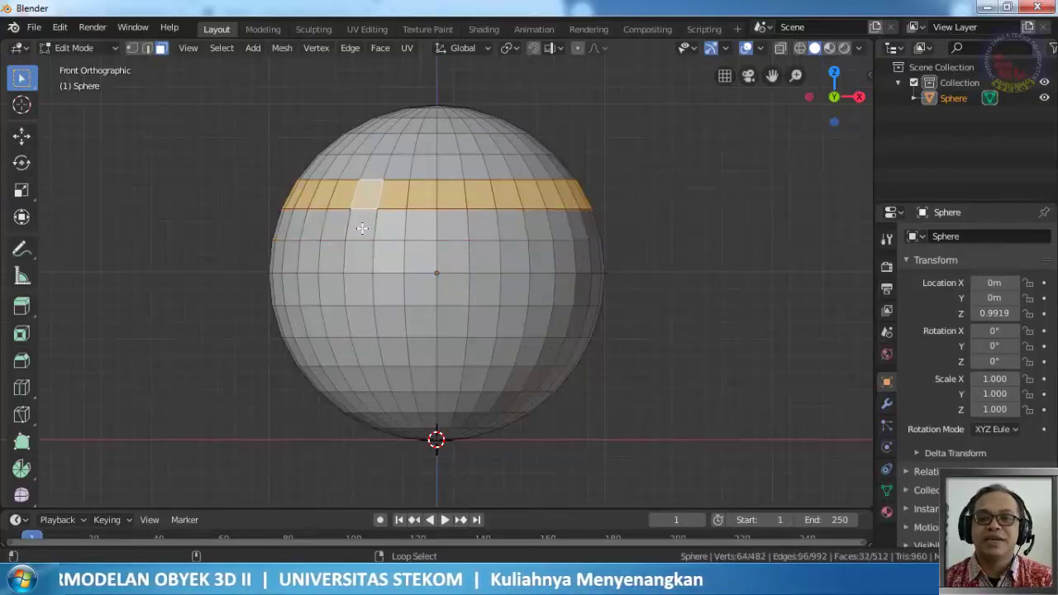
alt+shift+click(398, 198)
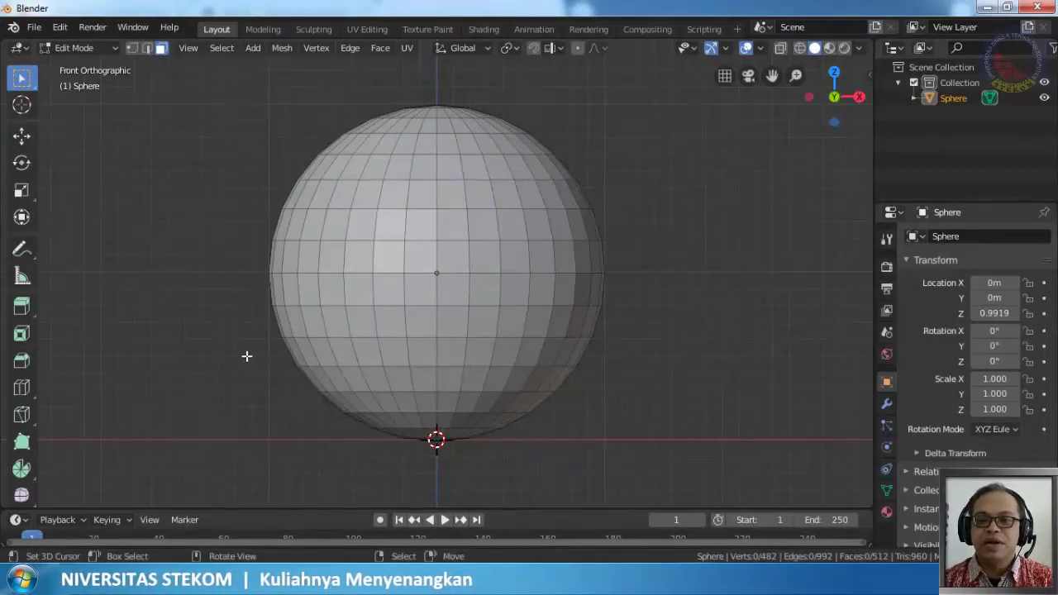
Box-select the front-side faces of the sphere's lowest six rows and clear the selection
key(b)
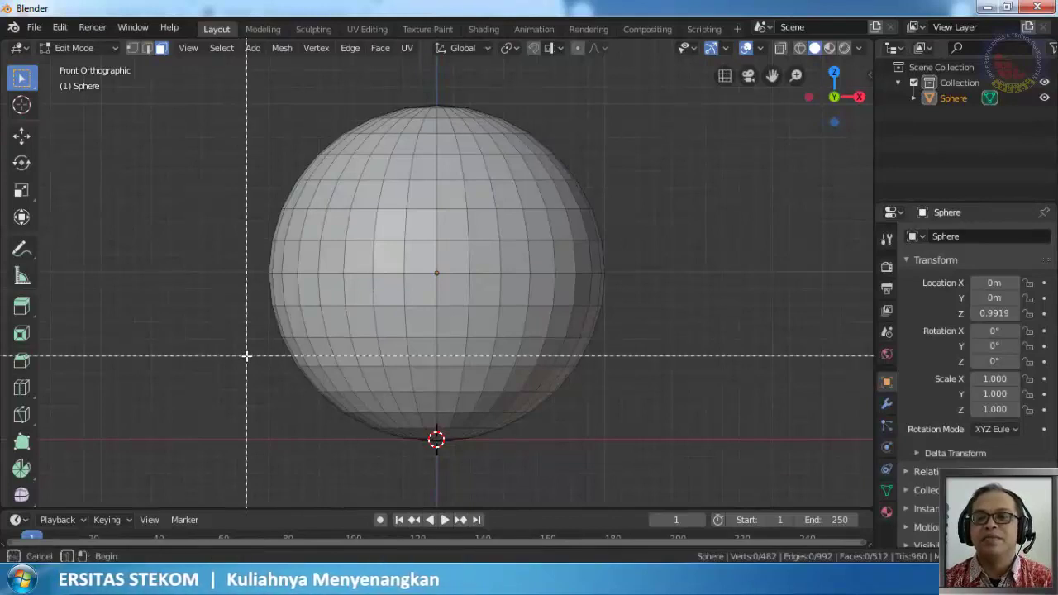
drag(255, 358, 592, 460)
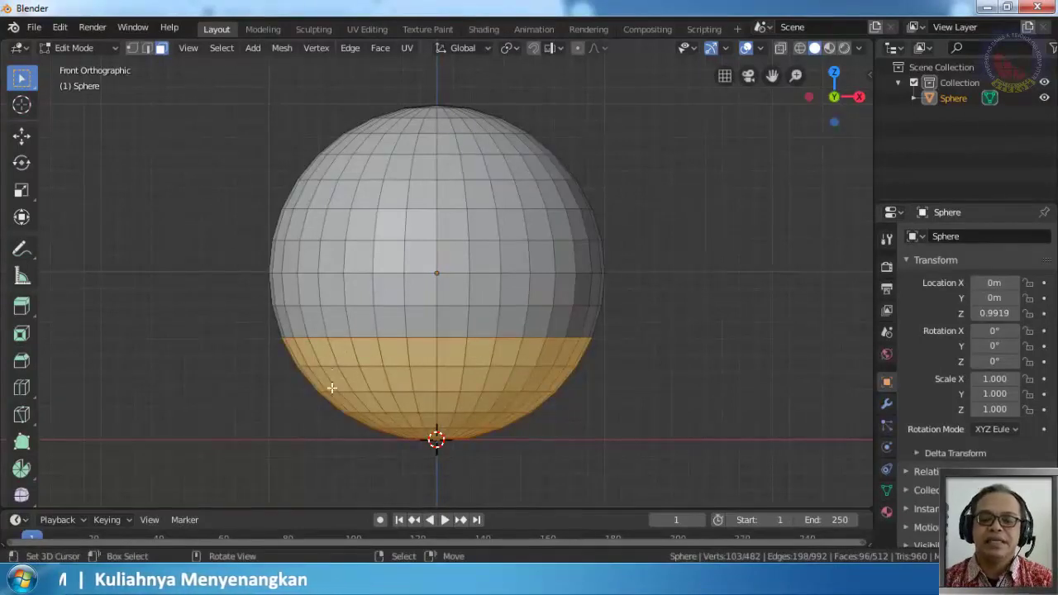
key(alt+a)
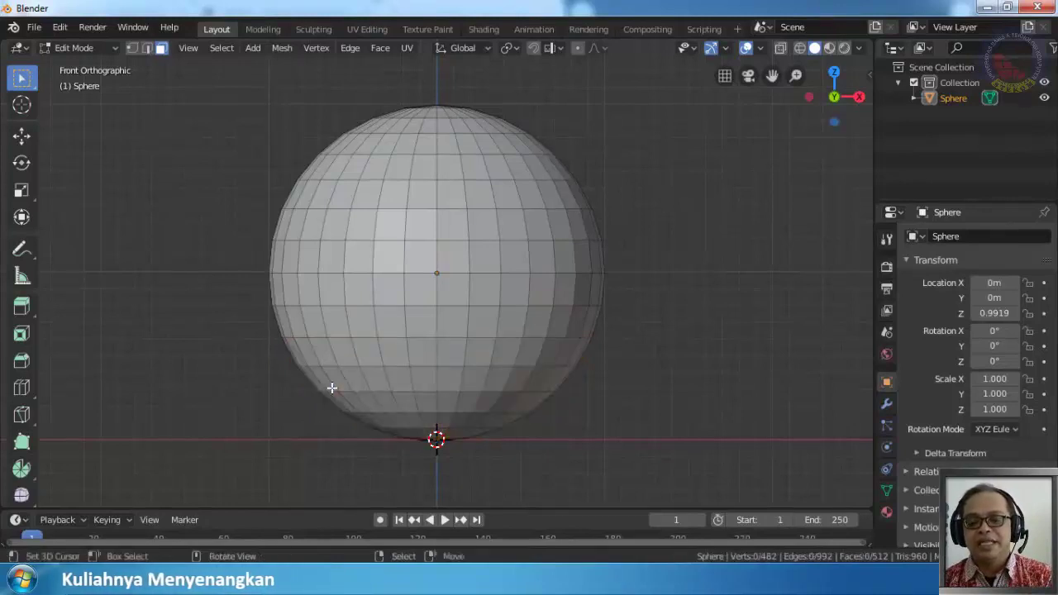
Box-select the front-side faces of the lowest five rows, replace them with one face on the upper side, and deselect it in front view
key(b)
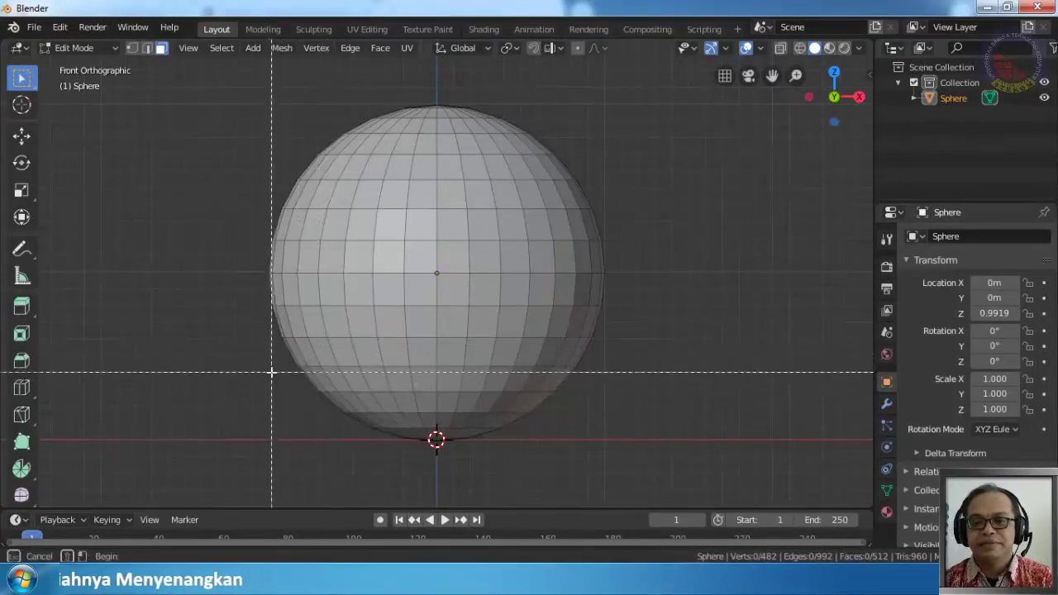
drag(287, 378, 576, 452)
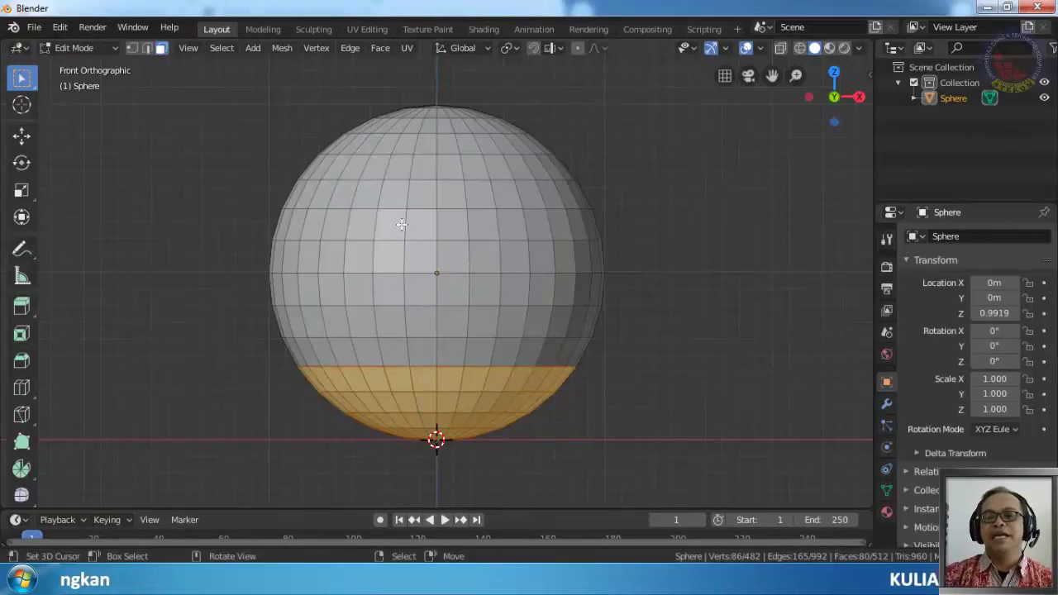
middle_drag(470, 253, 526, 317)
click(570, 272)
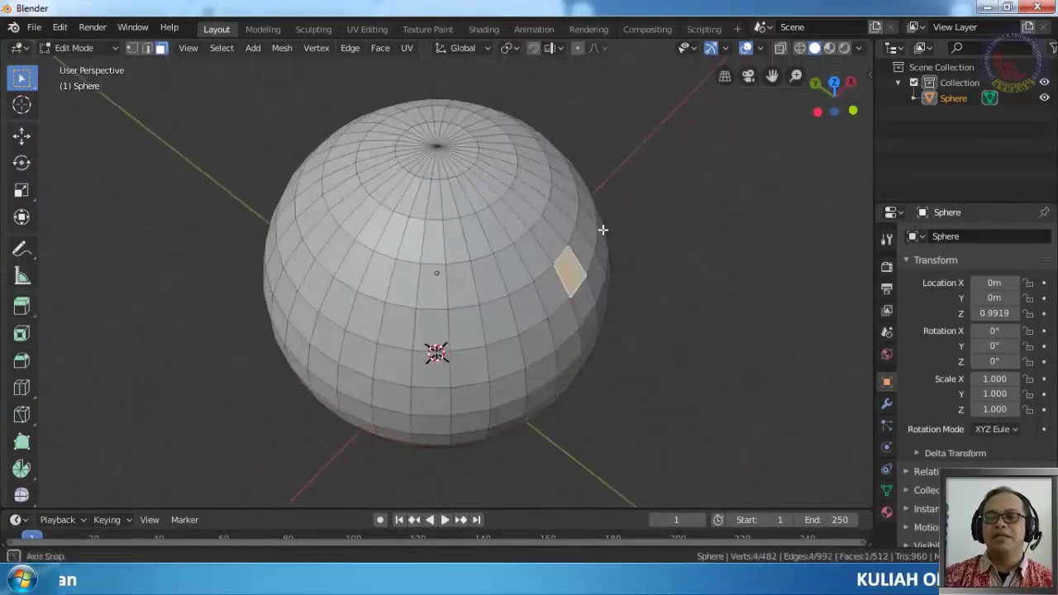
middle_drag(602, 229, 602, 229)
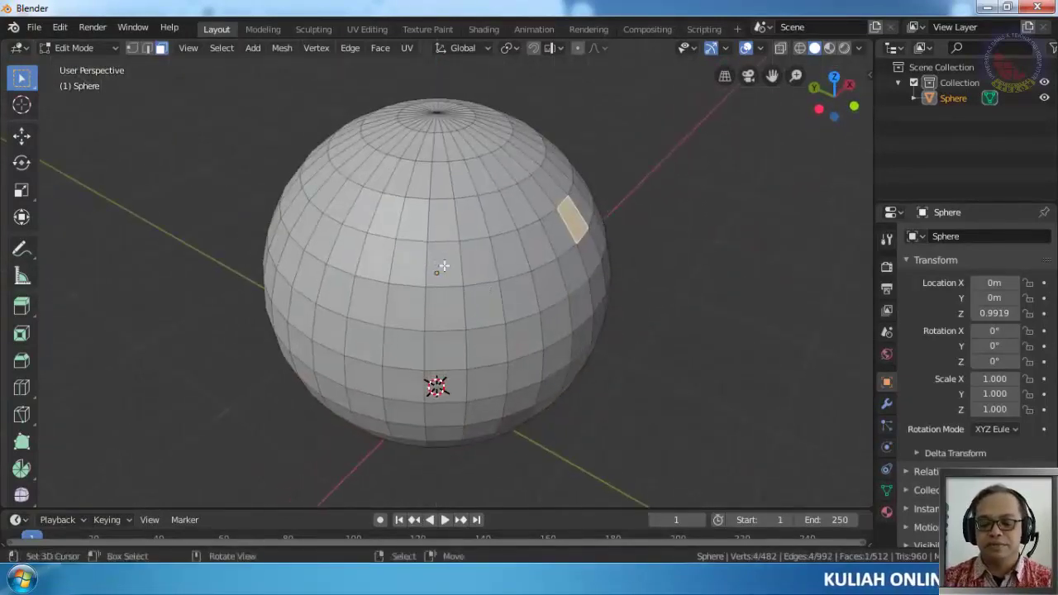
key(KP_1)
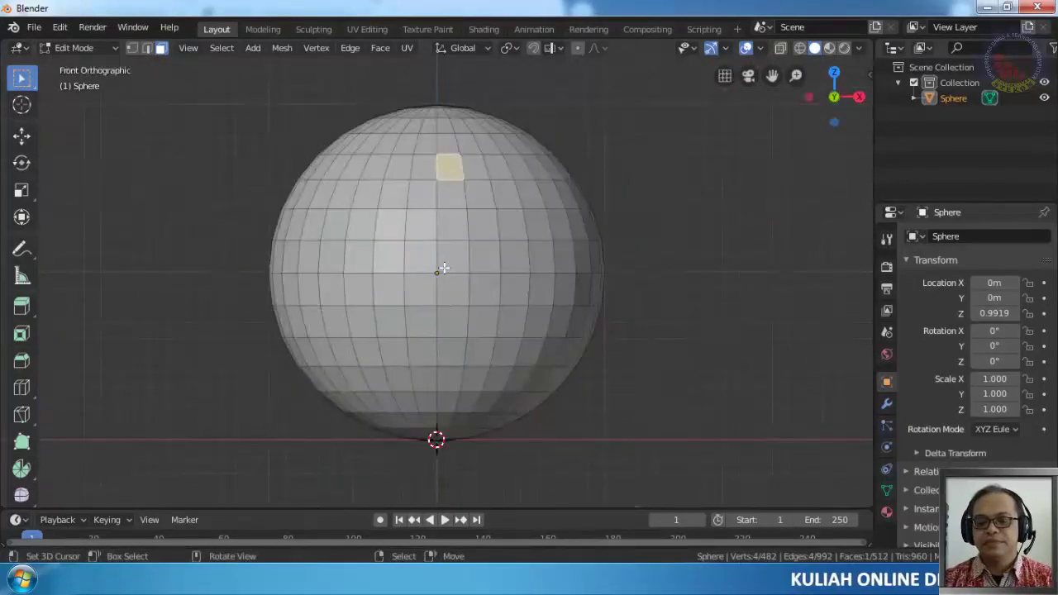
key(alt+a)
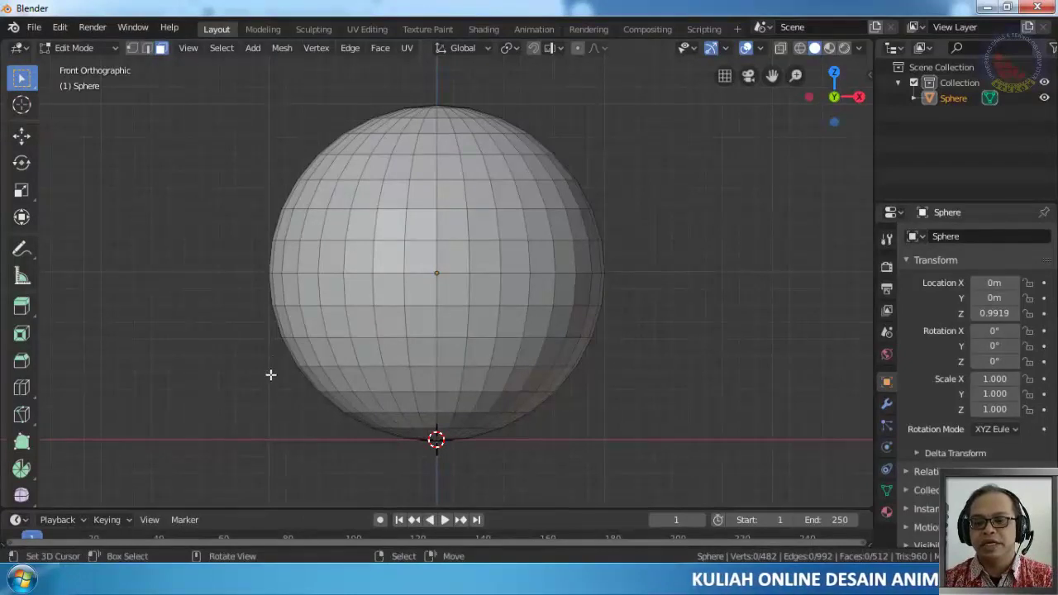
Box-select the lowest five face rows without X-ray, compare the selection in front and back orthographic views, and deselect all
drag(272, 375, 620, 472)
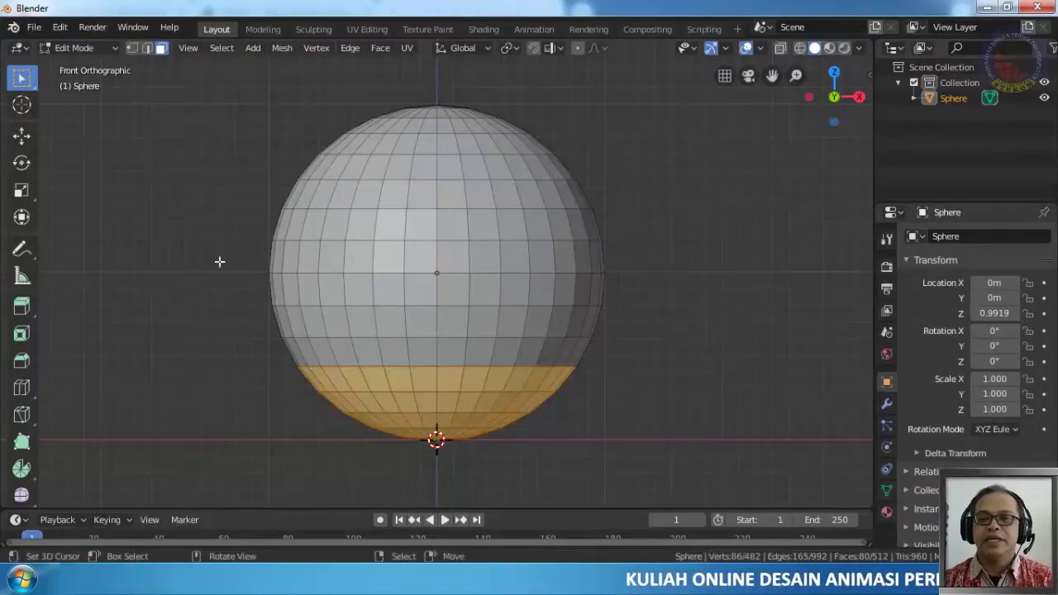
middle_drag(314, 244, 355, 235)
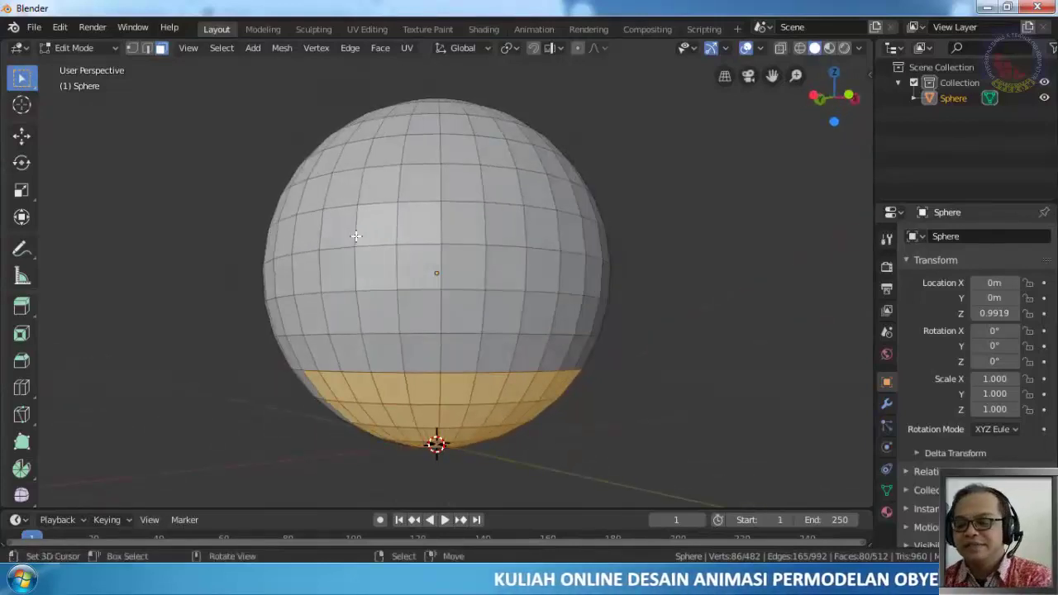
key(KP_1)
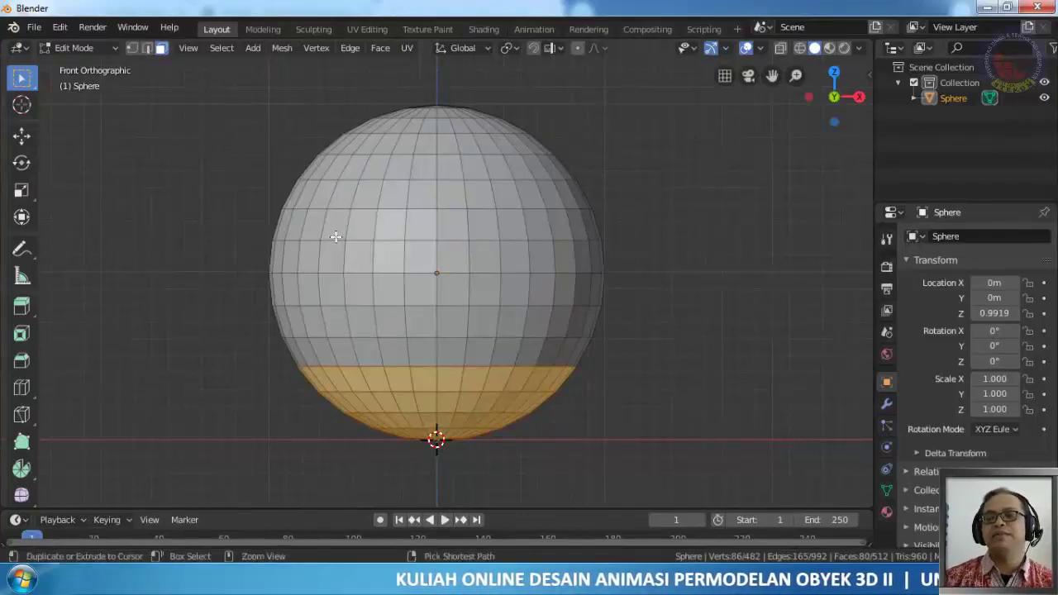
key(ctrl+KP_1)
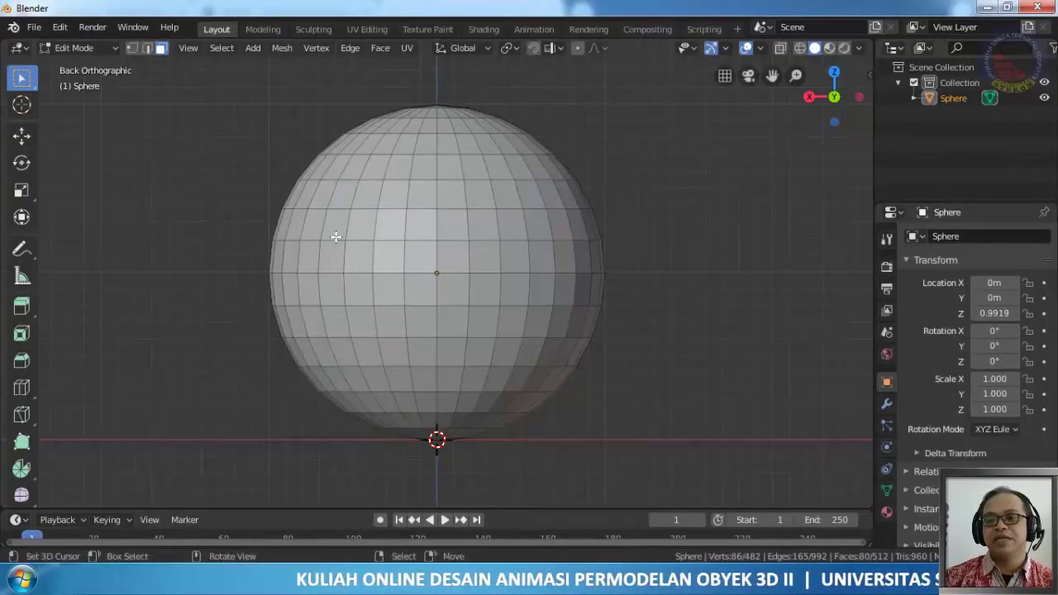
key(KP_1)
key(ctrl+KP_1)
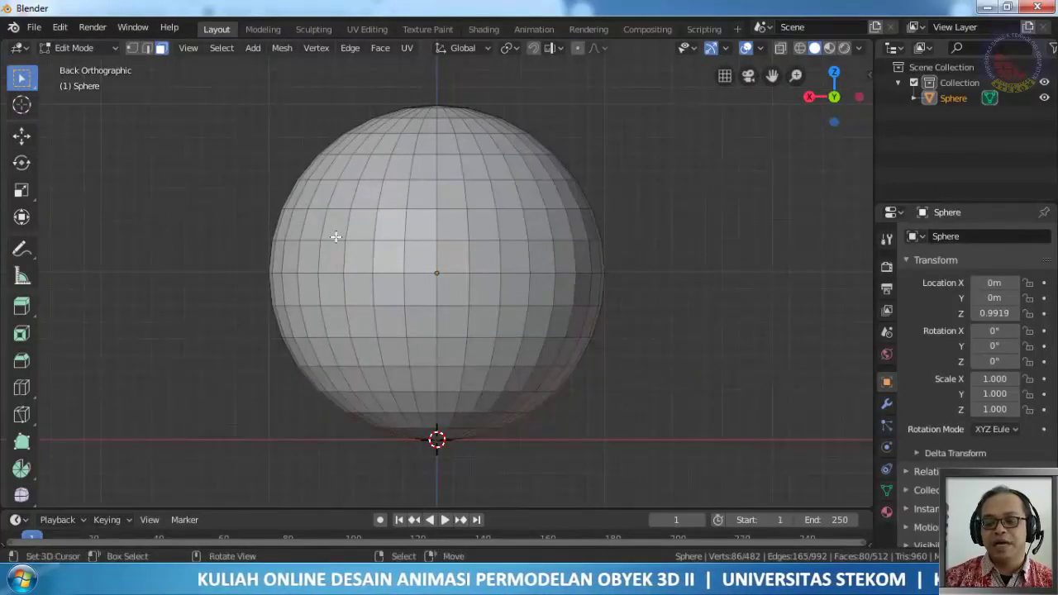
key(KP_1)
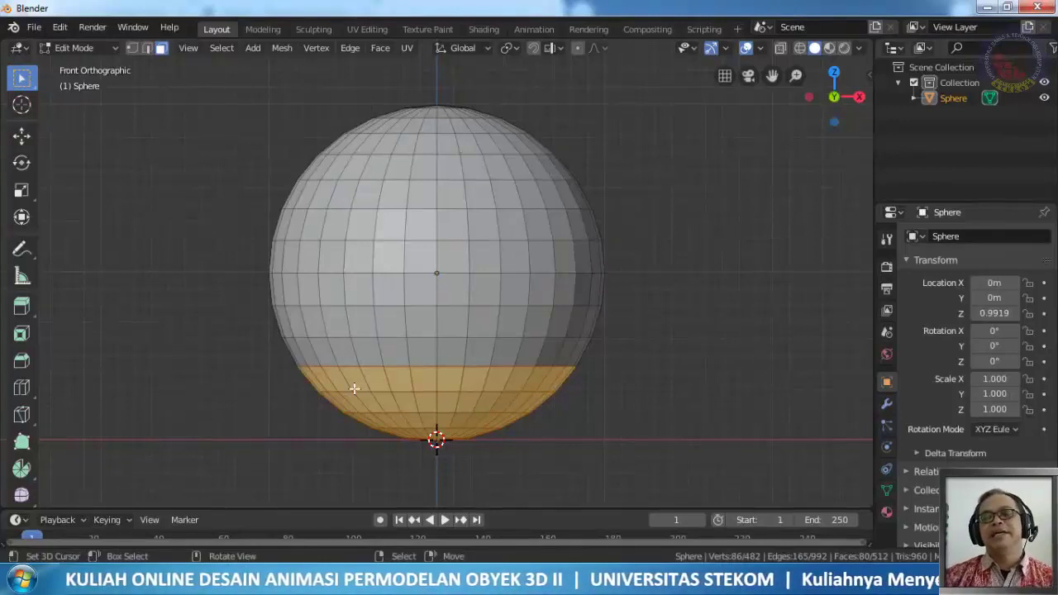
key(alt+a)
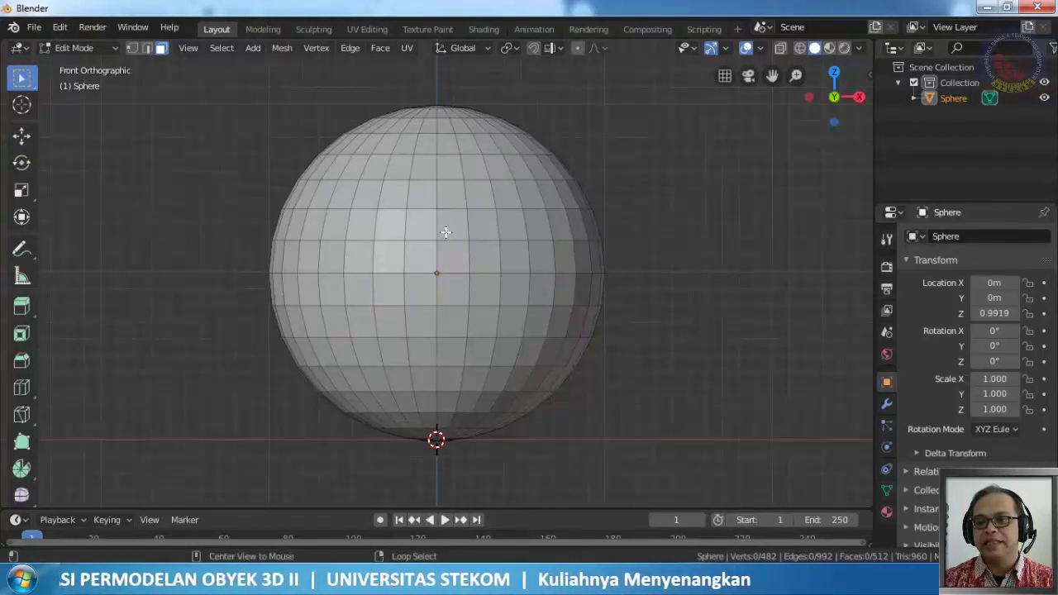
Turn on X-ray, box-select the lowest five face rows through the whole sphere, inspect the selection from around, and clear it in front view
key(alt+z)
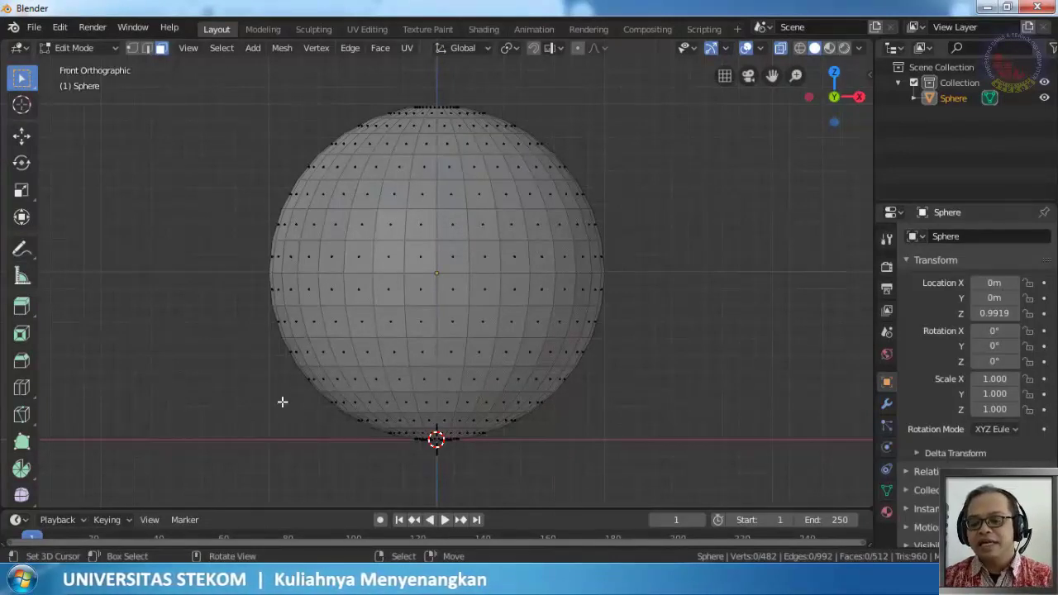
key(b)
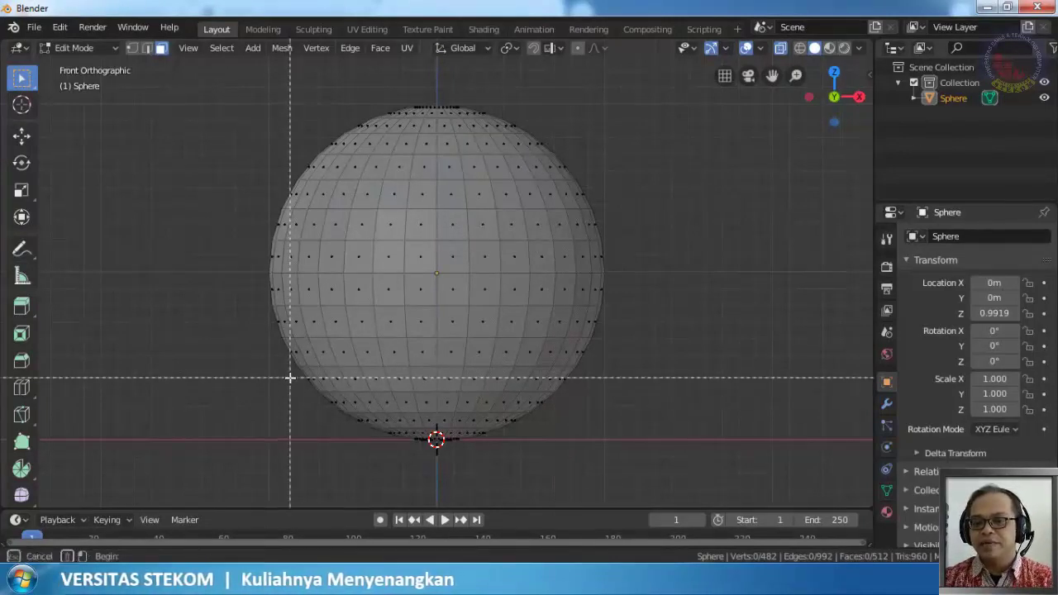
drag(289, 378, 590, 455)
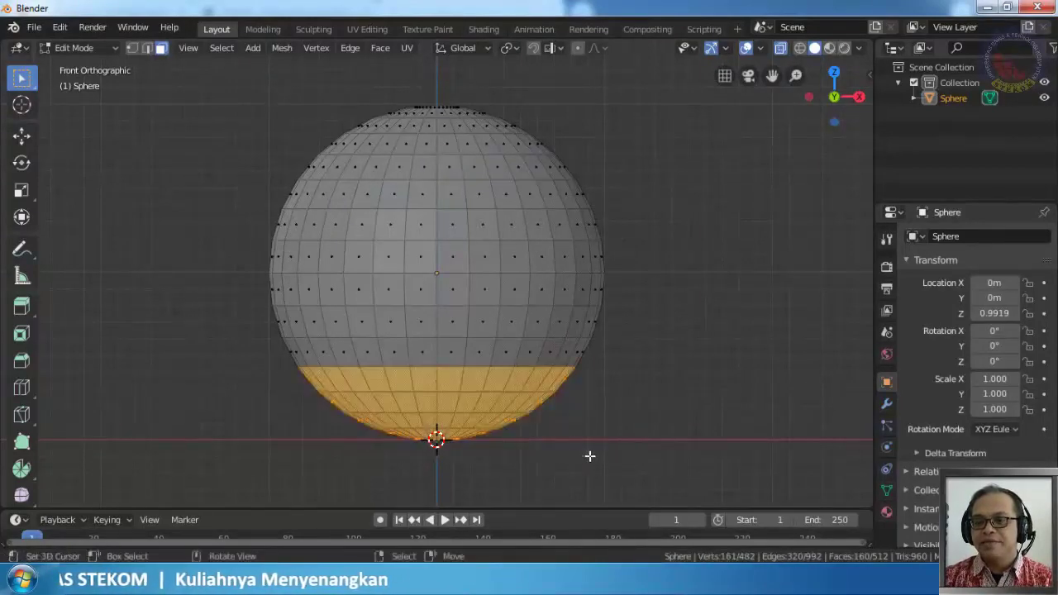
middle_drag(435, 253, 563, 260)
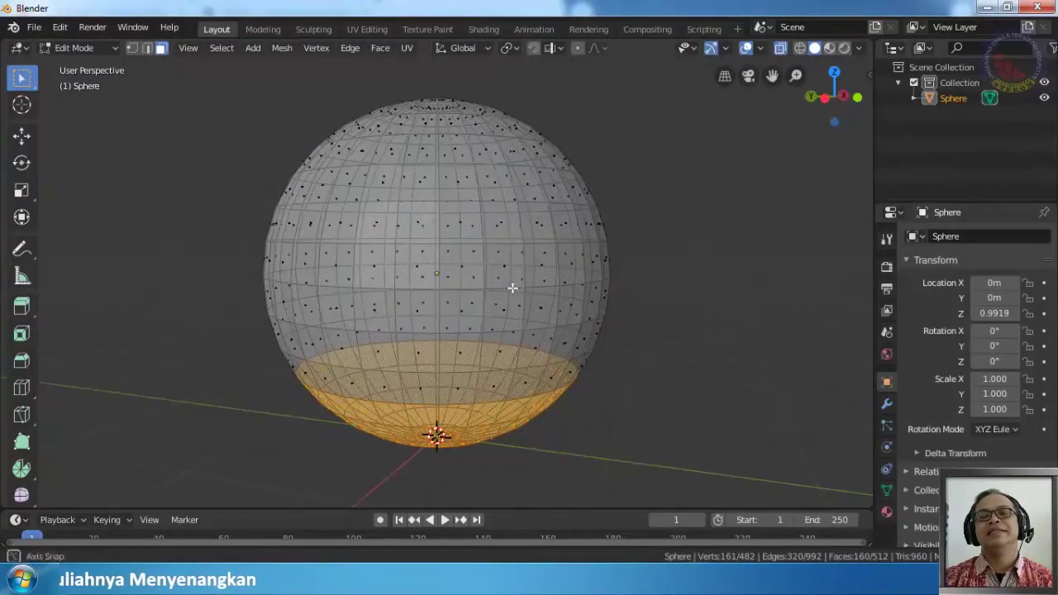
middle_drag(510, 289, 366, 254)
key(KP_1)
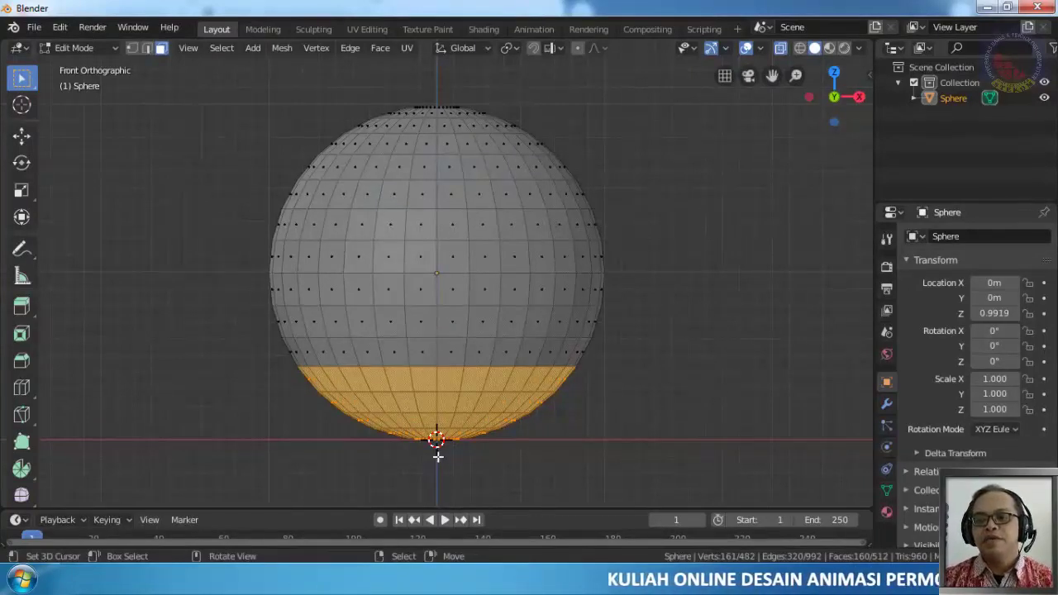
key(alt+a)
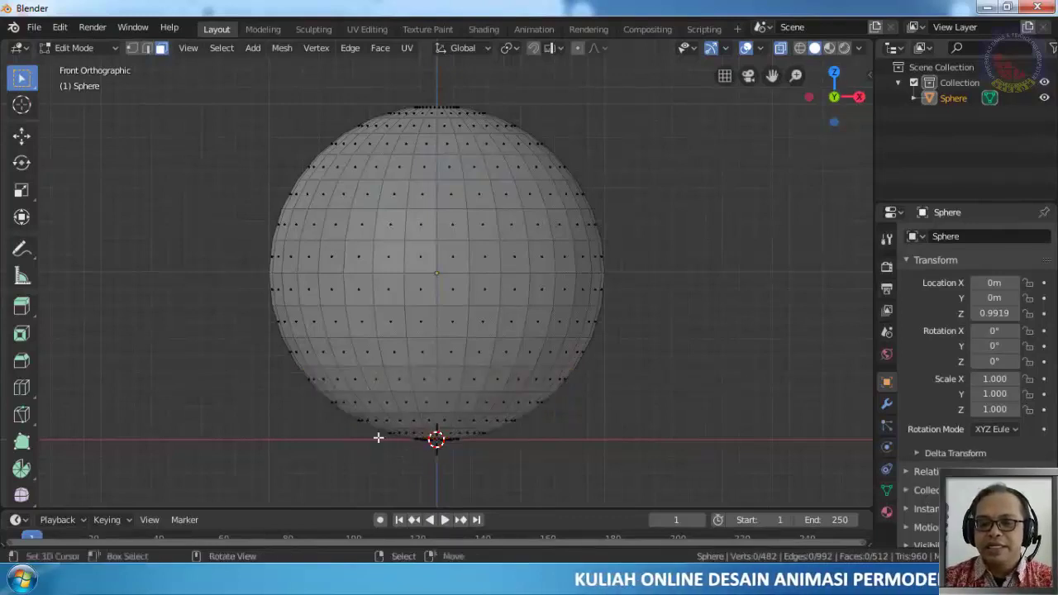
Box-select the sphere's lowest three face rows through the whole mesh in front view and delete those faces
key(b)
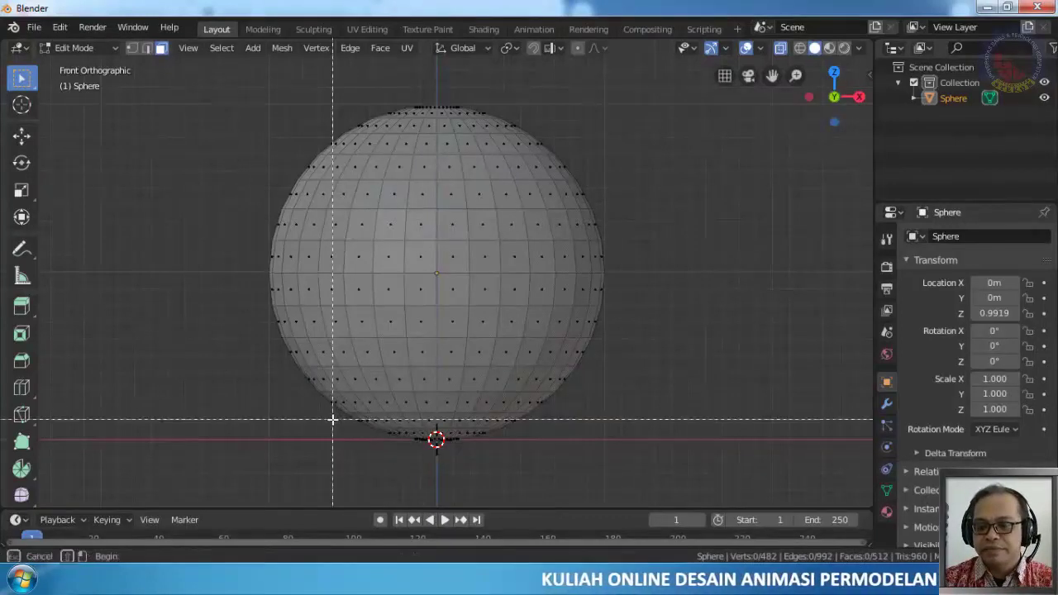
drag(332, 419, 542, 464)
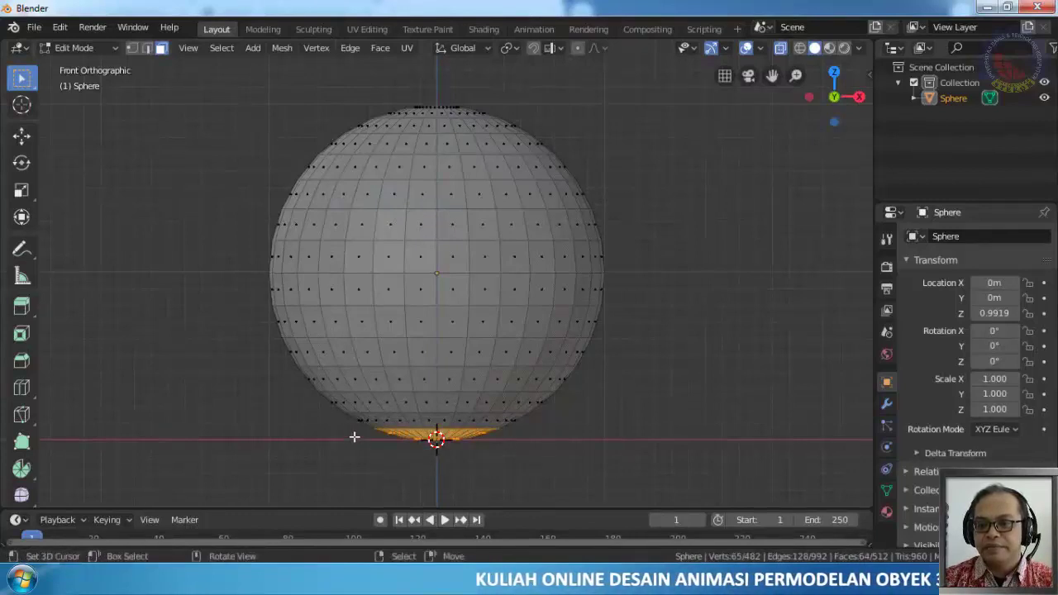
key(b)
drag(344, 421, 567, 458)
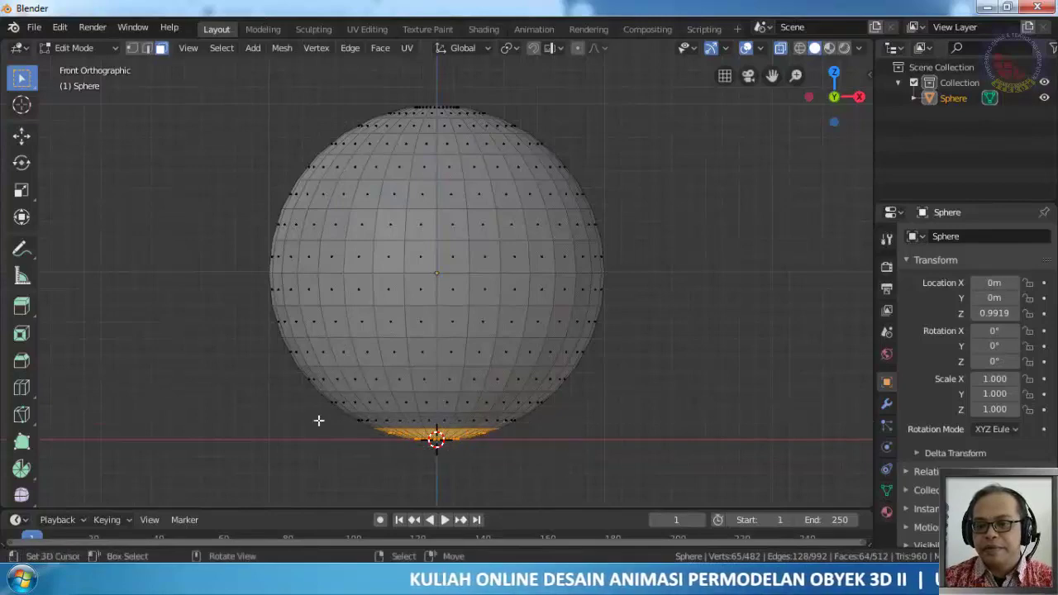
scroll(324, 411, up, 3)
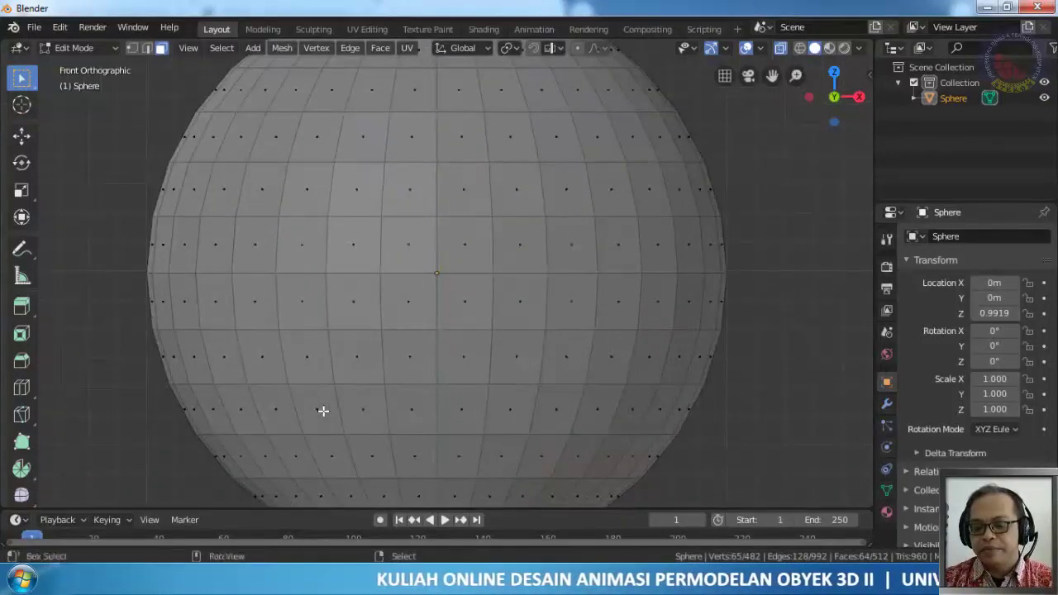
shift+middle_drag(324, 411, 345, 231)
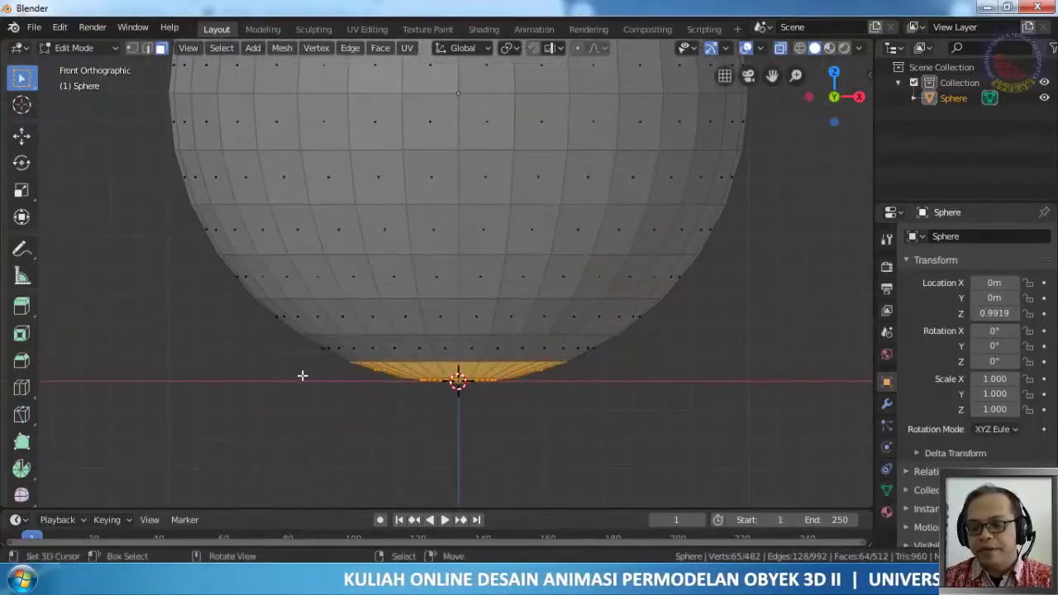
key(b)
drag(296, 344, 629, 398)
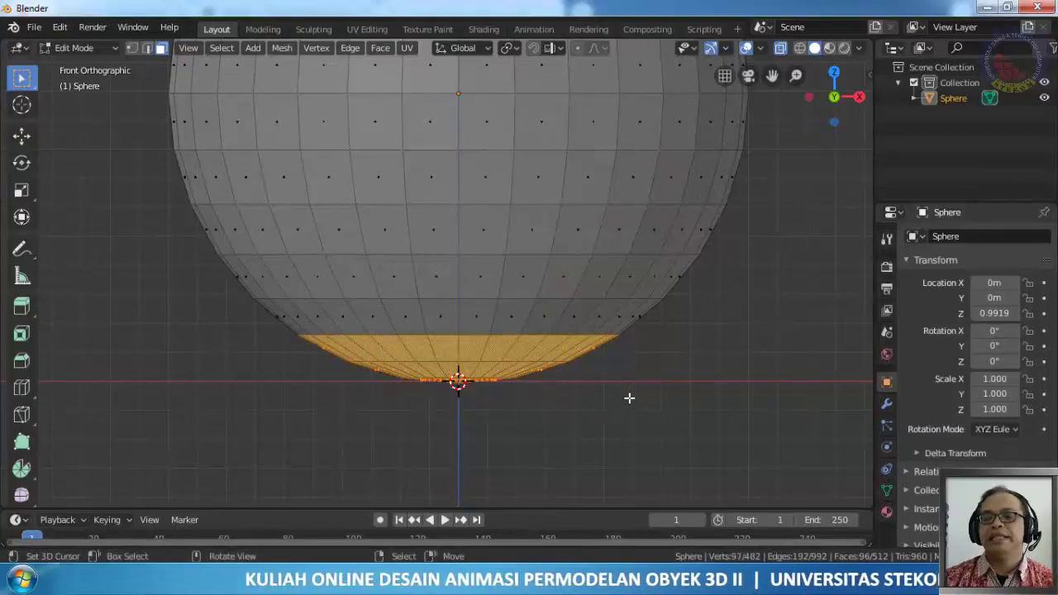
key(x)
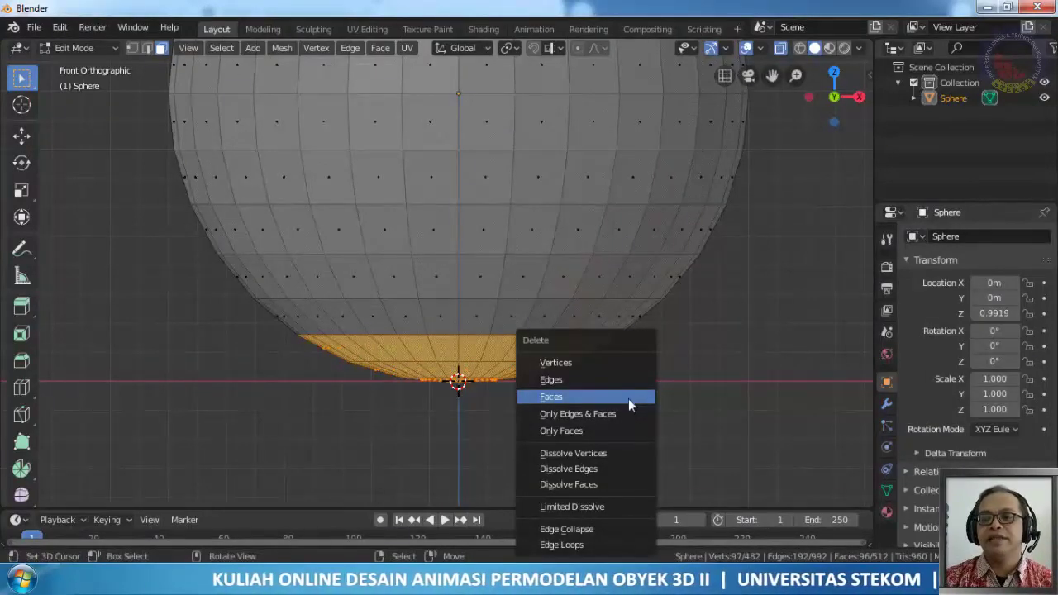
click(563, 401)
middle_drag(536, 385, 515, 232)
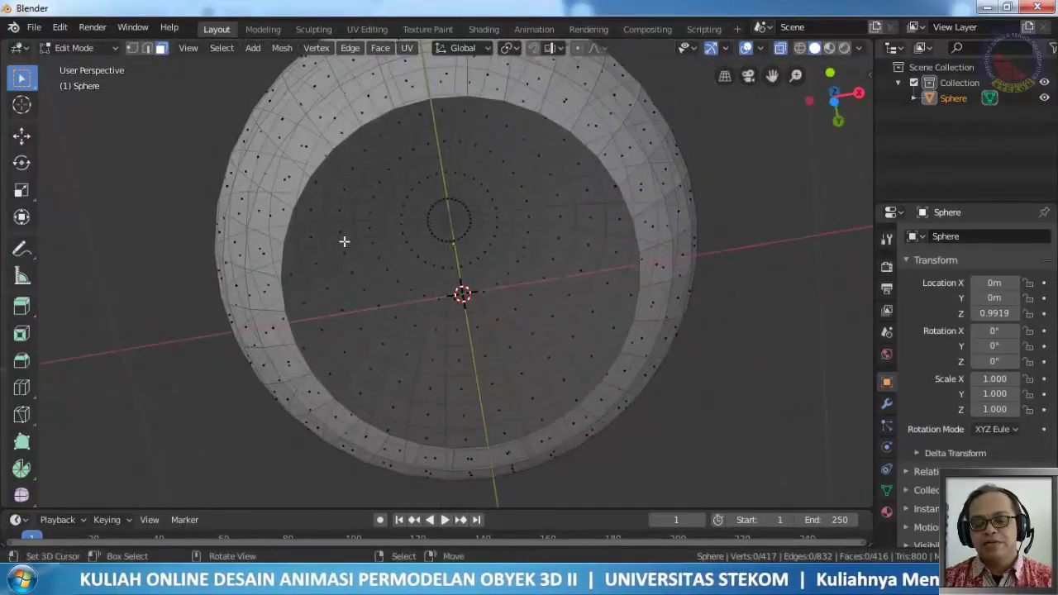
Turn off X-ray, select the edge loop around the bottom opening in edge mode, and fill it with a single face
key(alt+z)
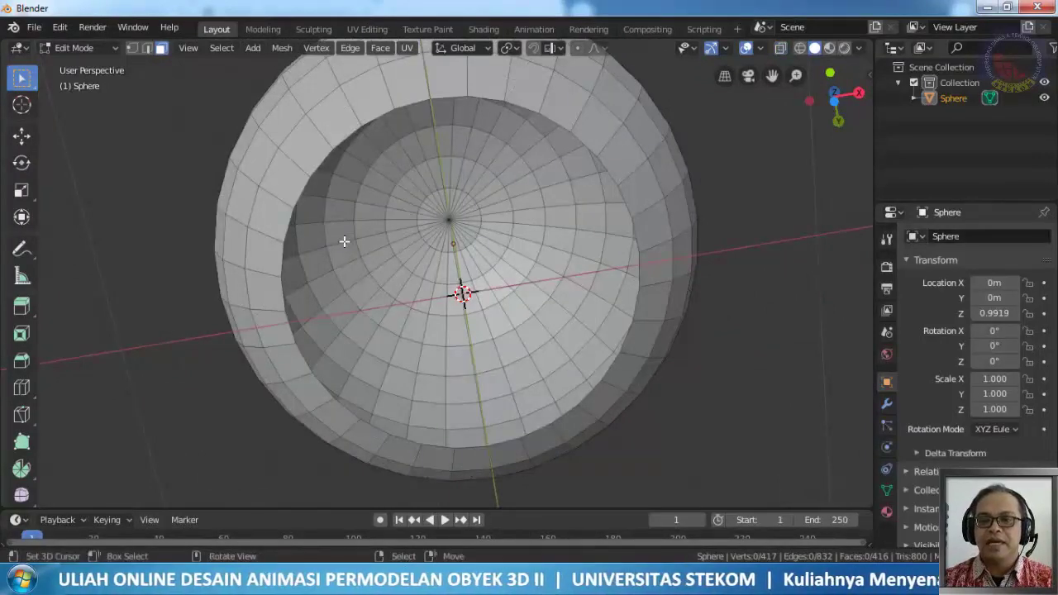
middle_drag(418, 212, 406, 230)
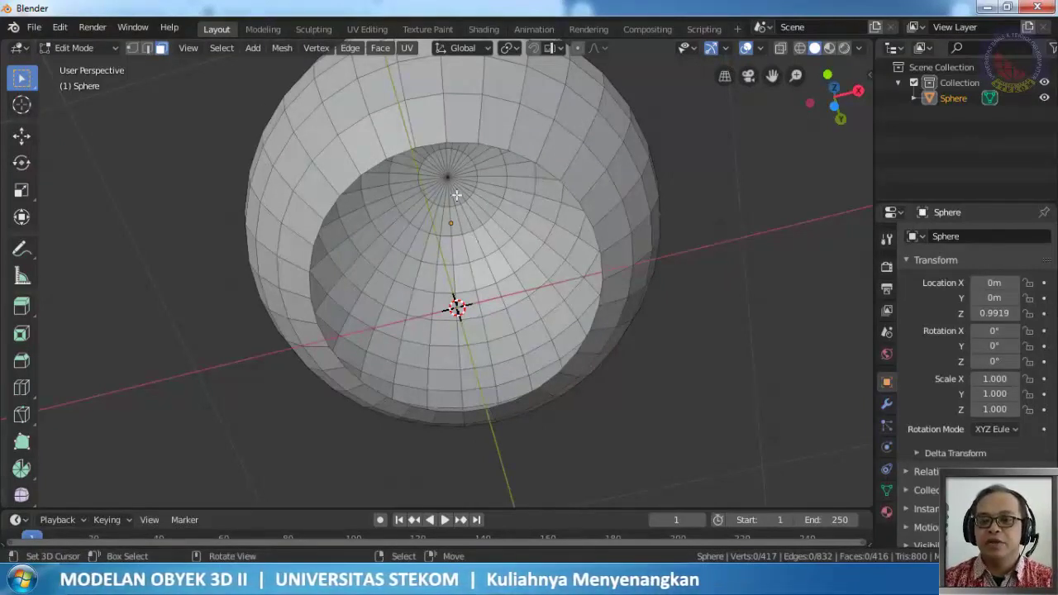
key(2)
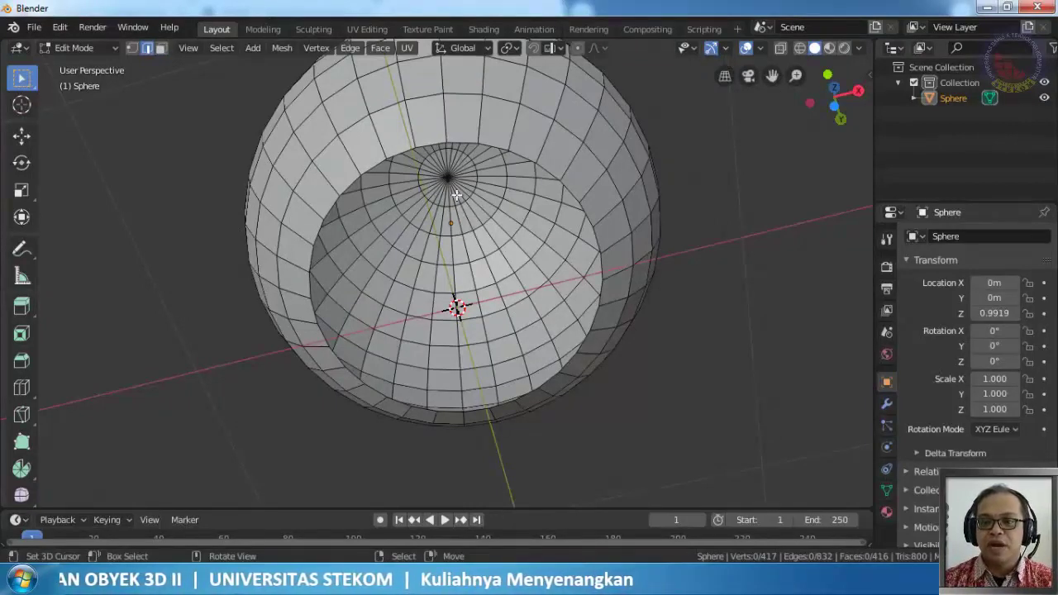
alt+click(373, 168)
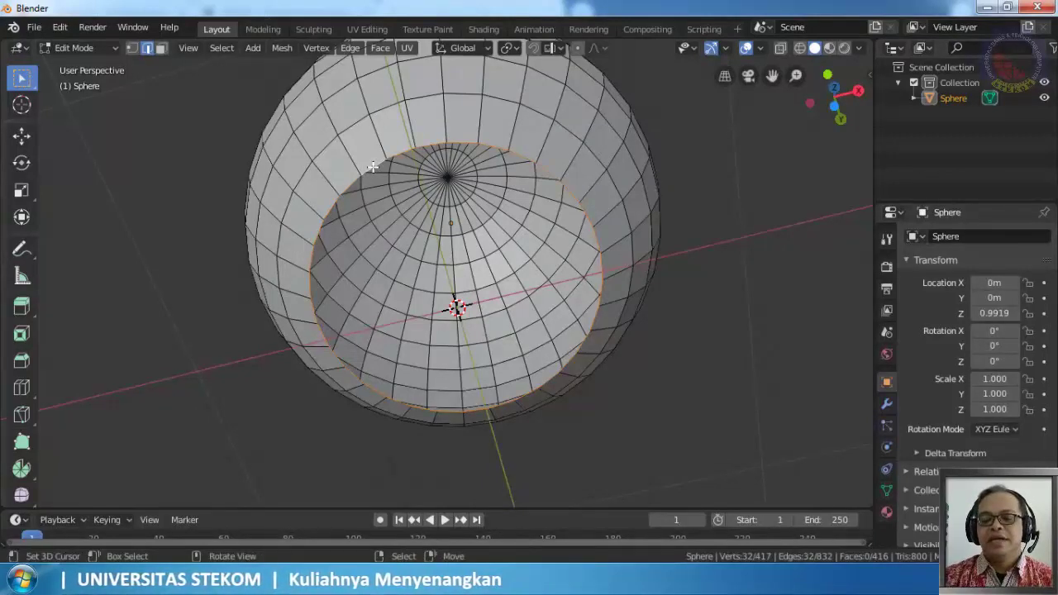
key(f)
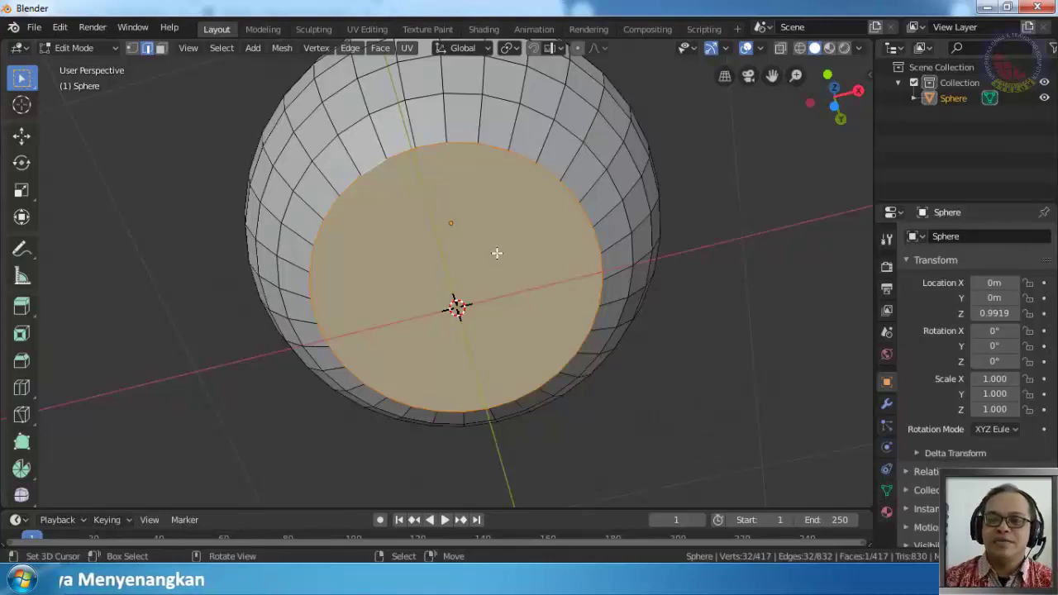
Add a horizontal loop cut to the lowest face row, slid about 0.89 toward the flat bottom's edge
key(KP_1)
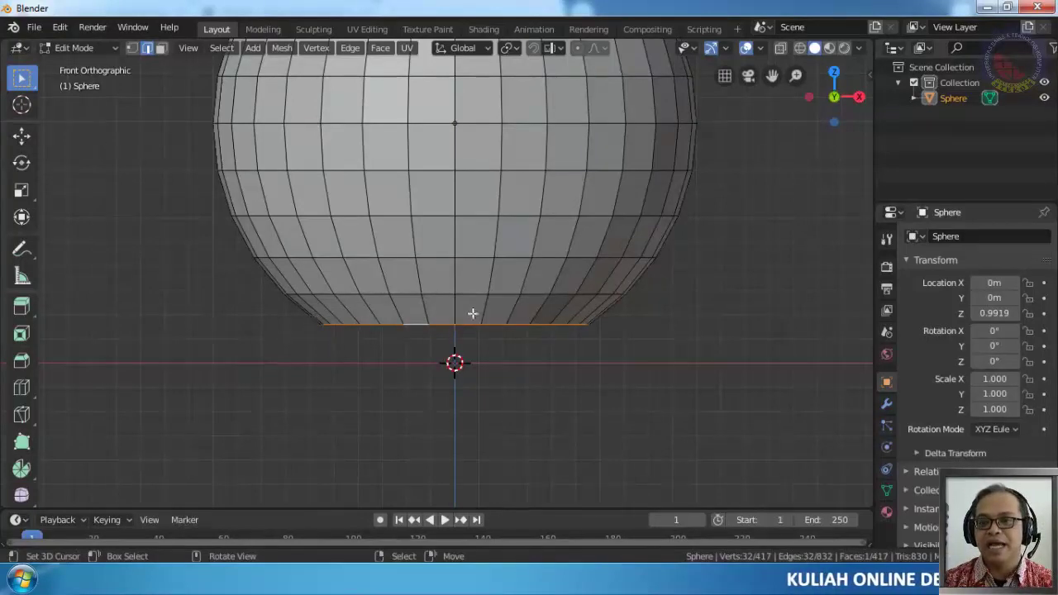
scroll(473, 323, up, 4)
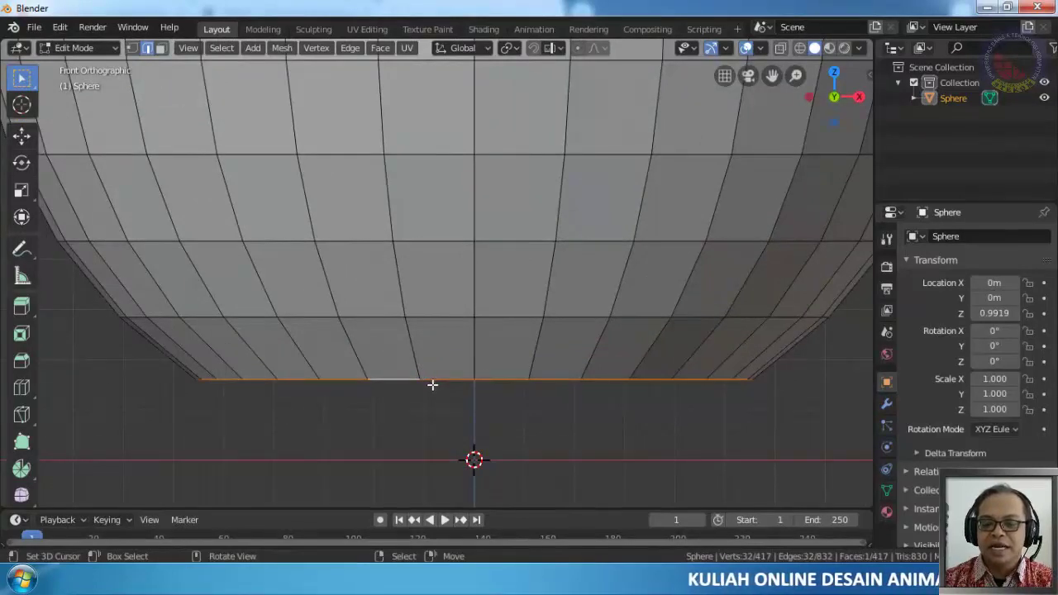
key(ctrl)
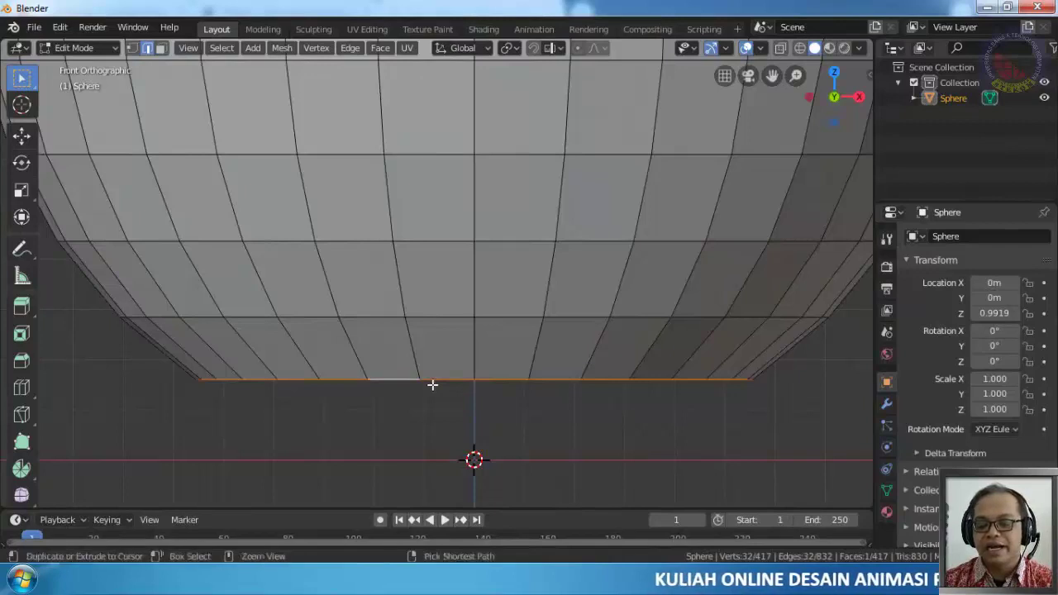
key(ctrl+r)
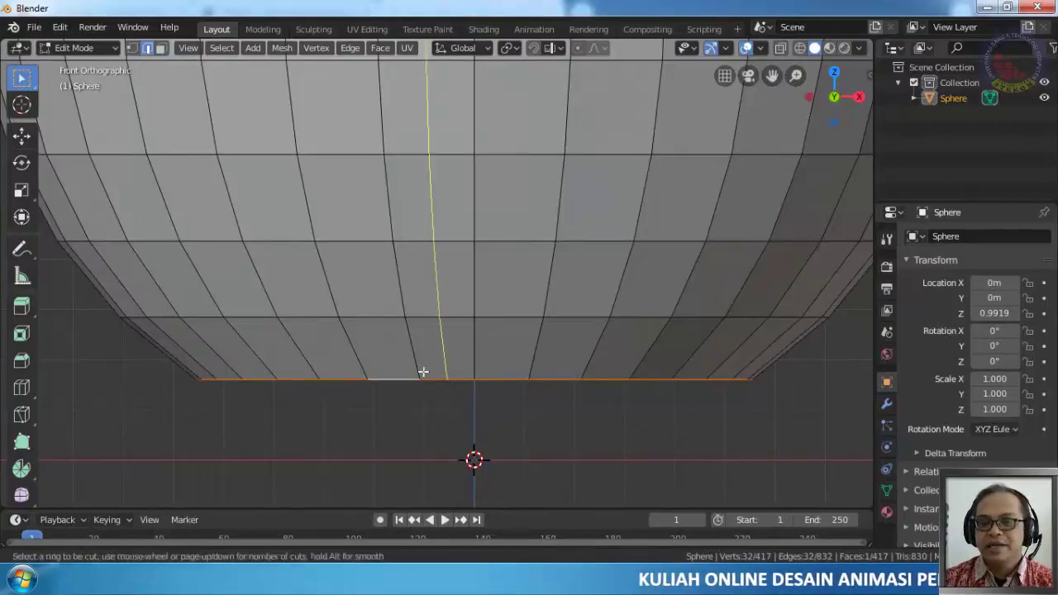
click(375, 357)
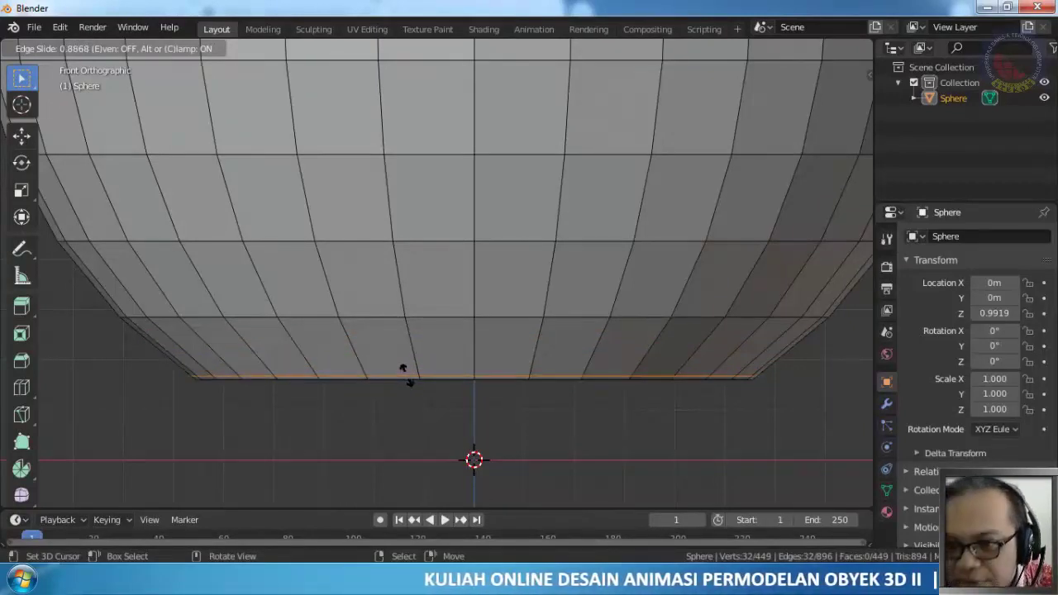
click(403, 370)
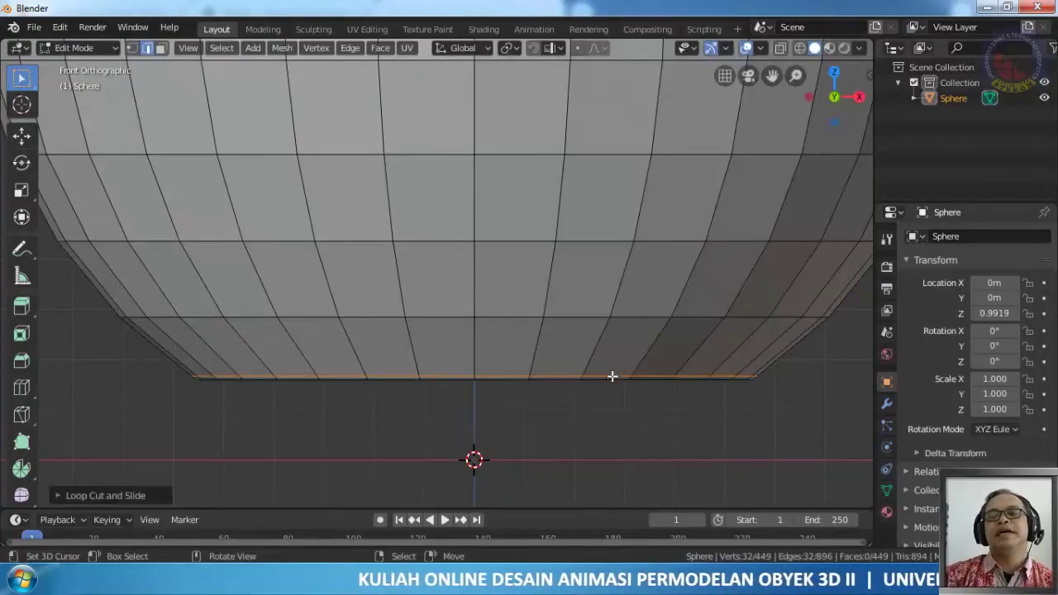
Select the flat bottom face in face mode and inset it five times in succession, leaving concentric rings around a small central face
middle_drag(609, 373, 576, 262)
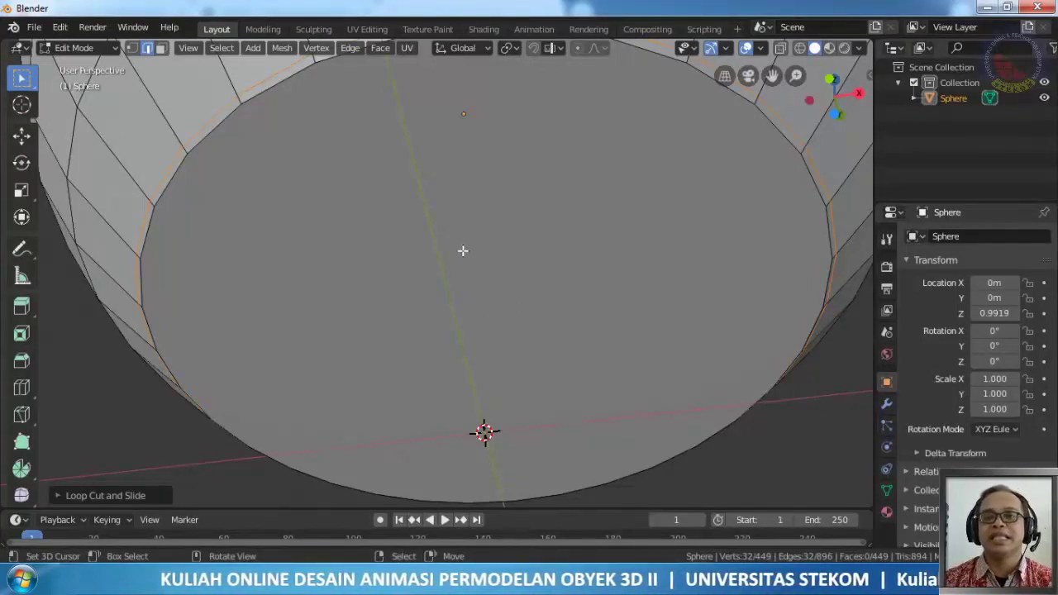
click(163, 51)
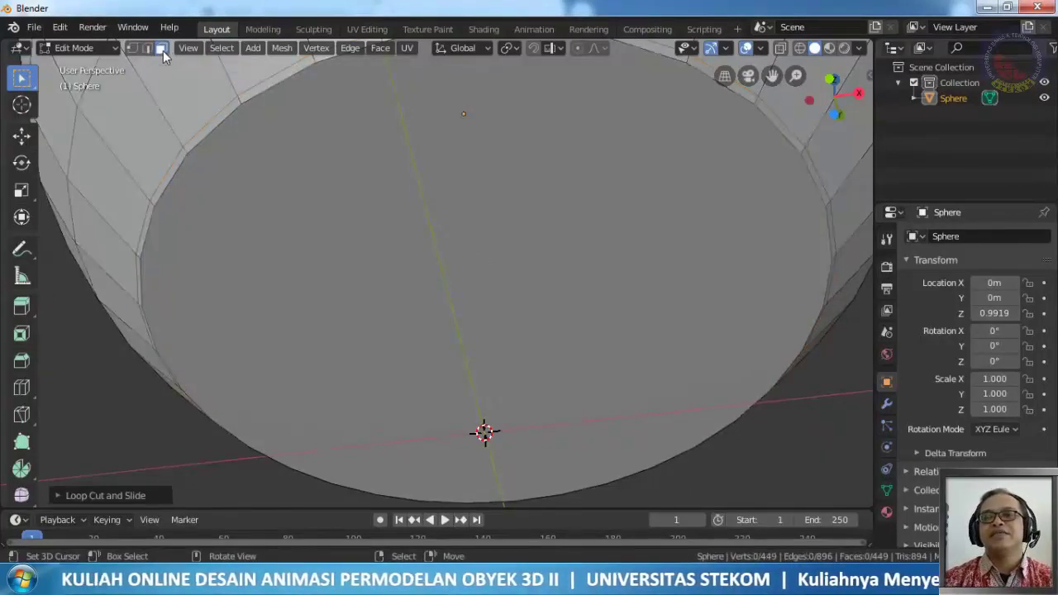
click(418, 205)
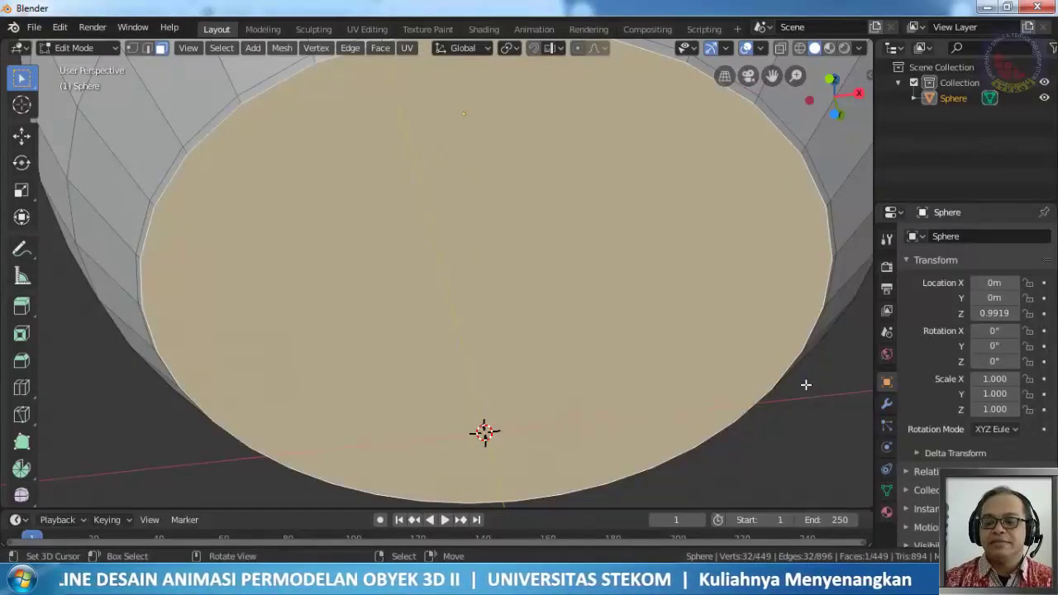
key(i)
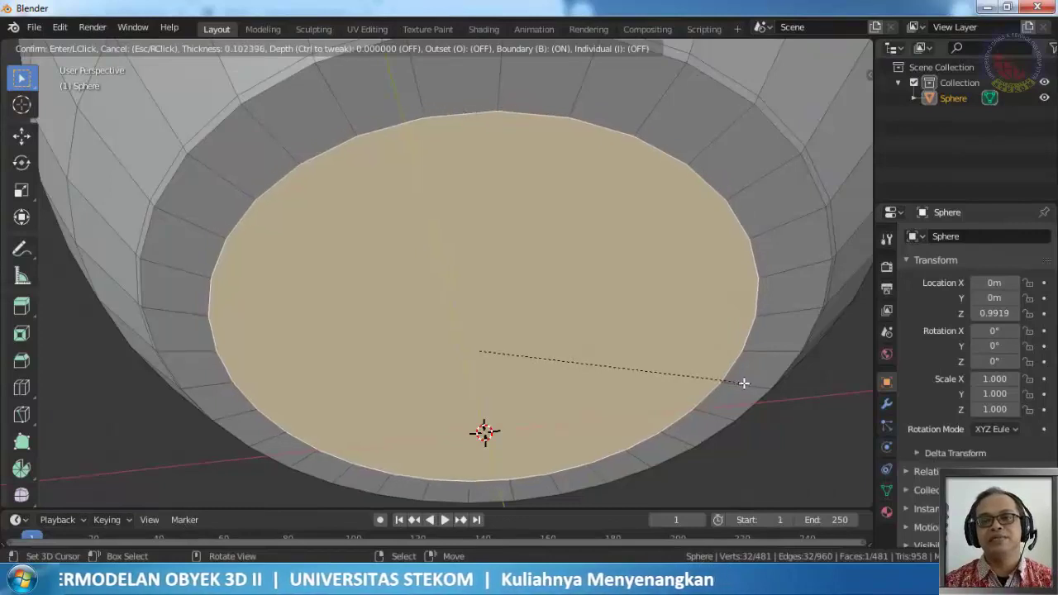
click(744, 383)
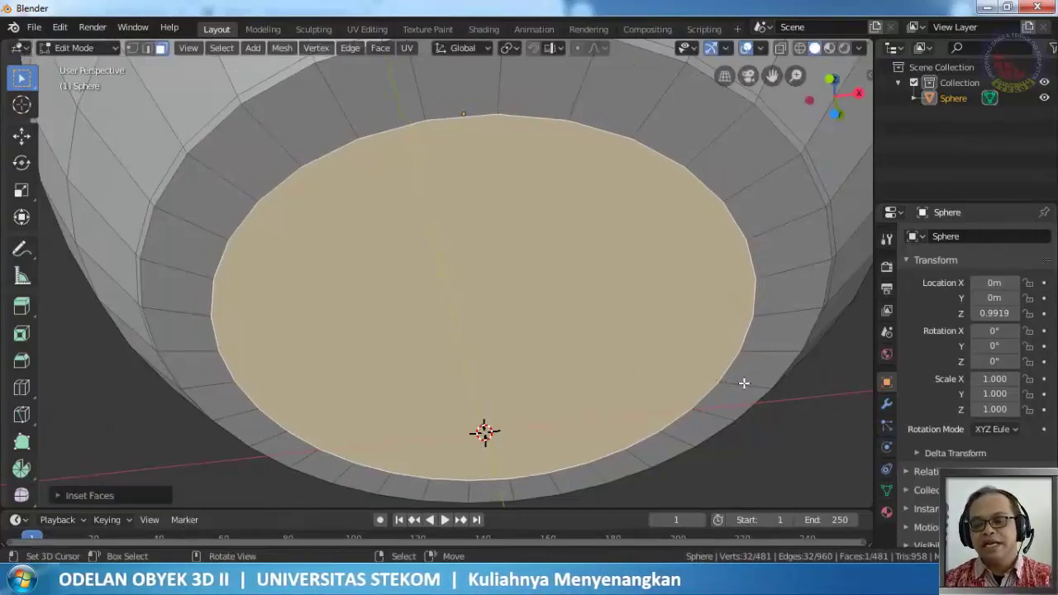
key(i)
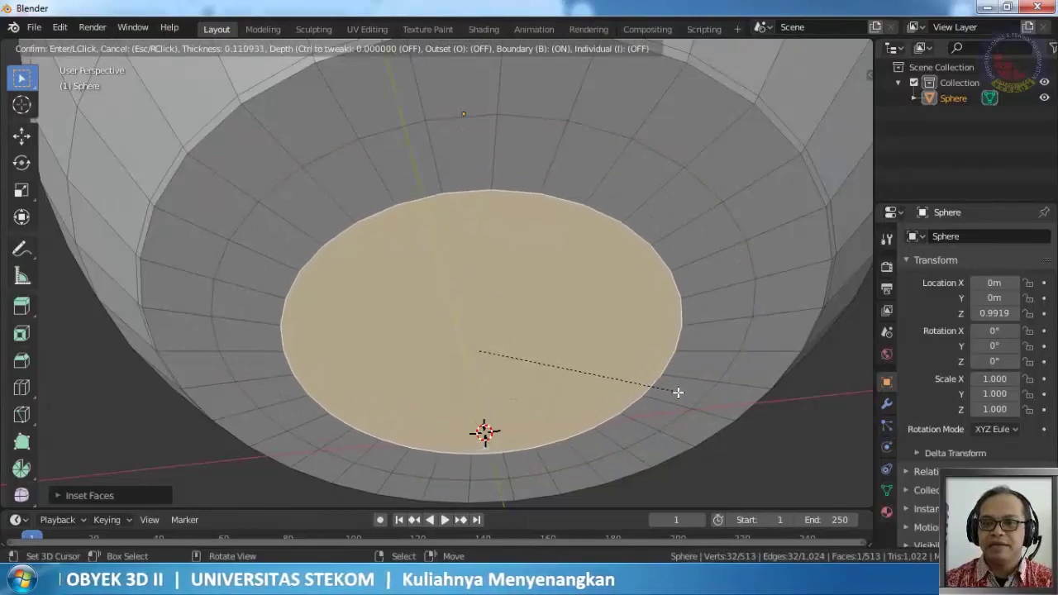
click(681, 396)
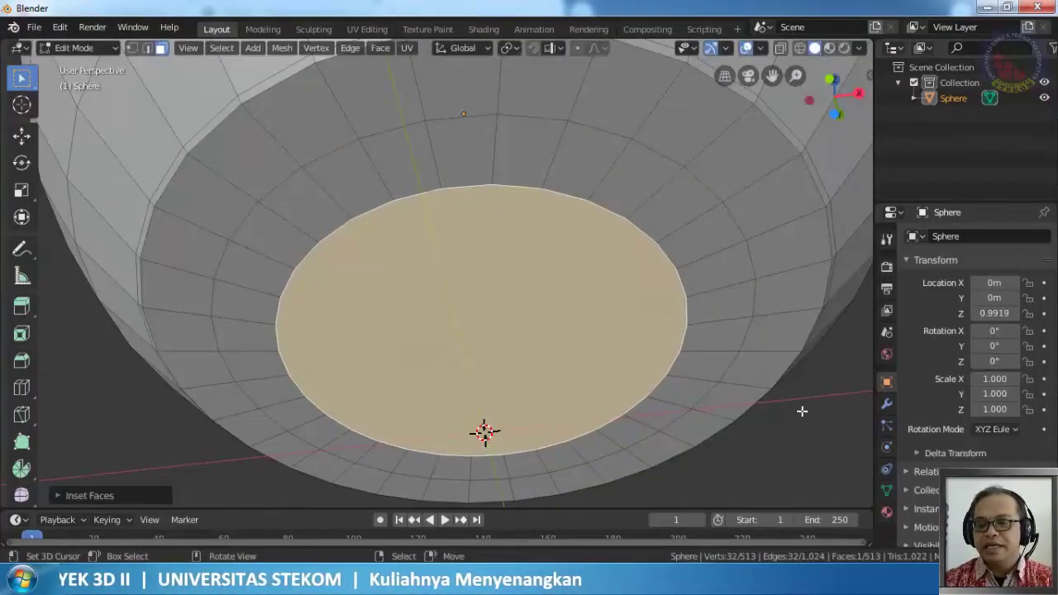
key(i)
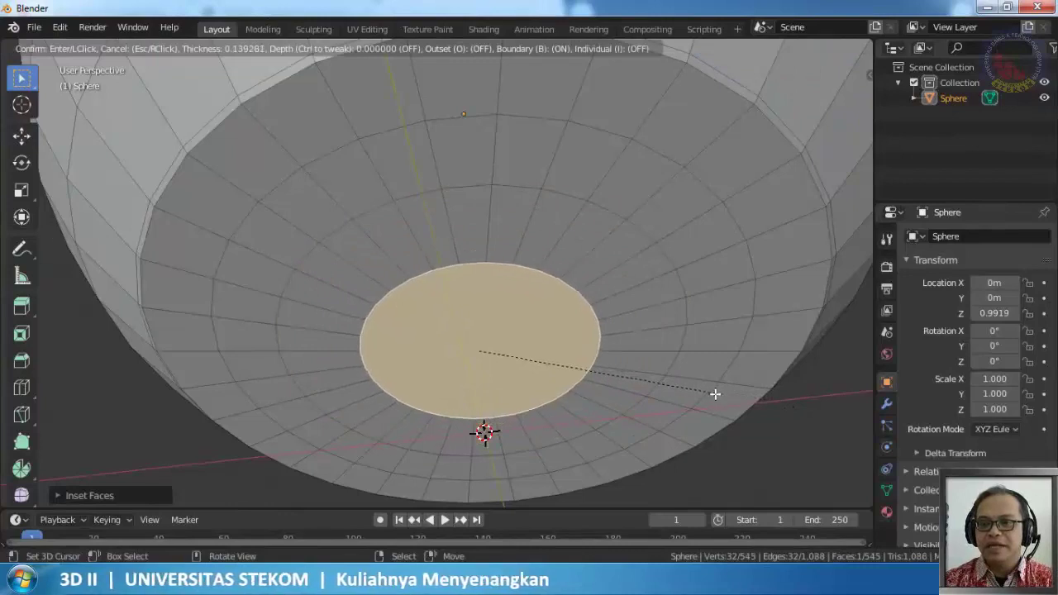
click(721, 400)
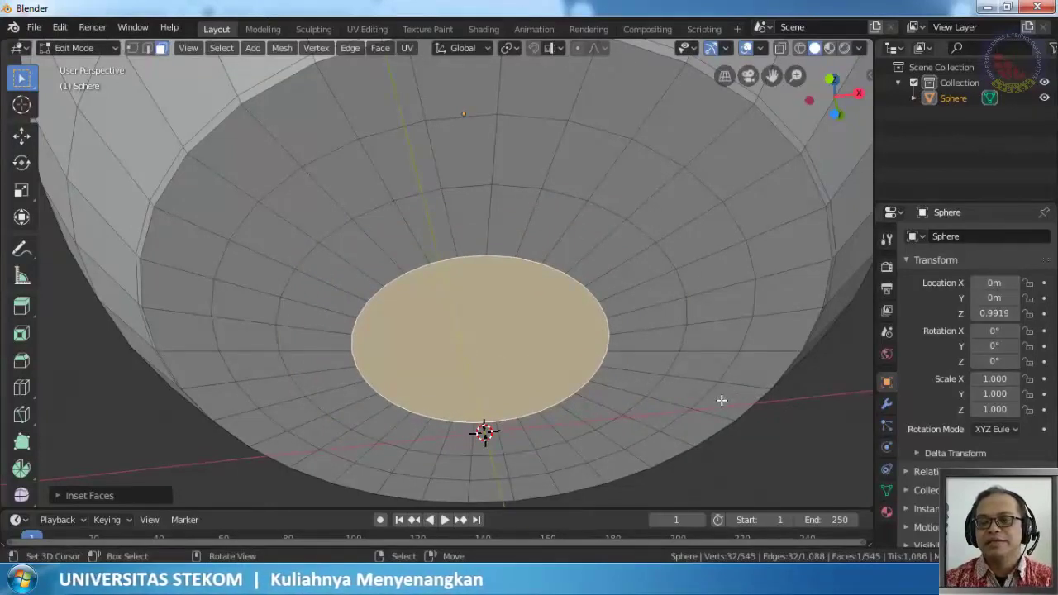
key(i)
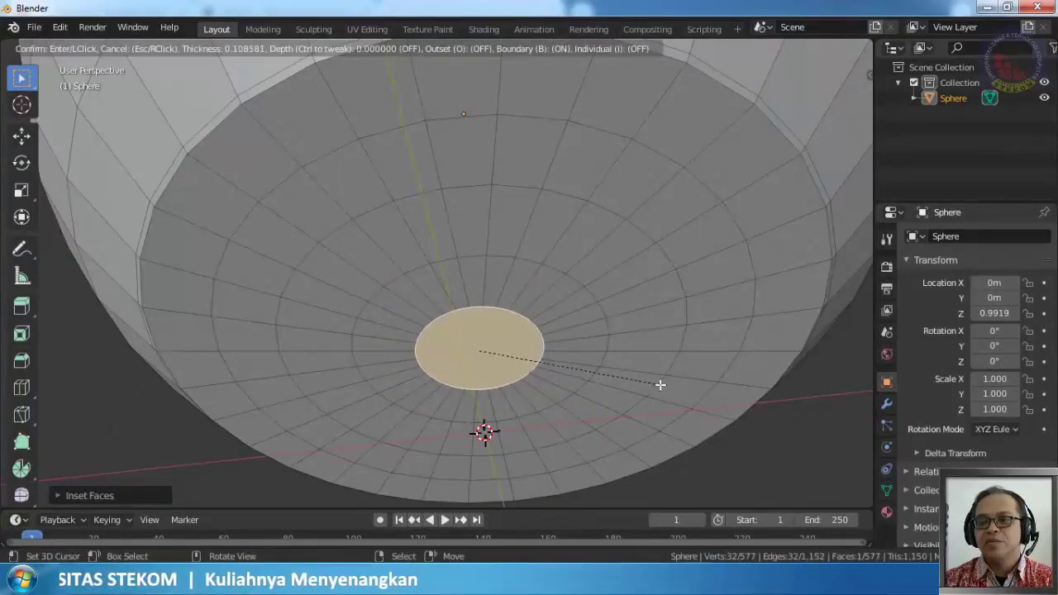
click(658, 386)
key(i)
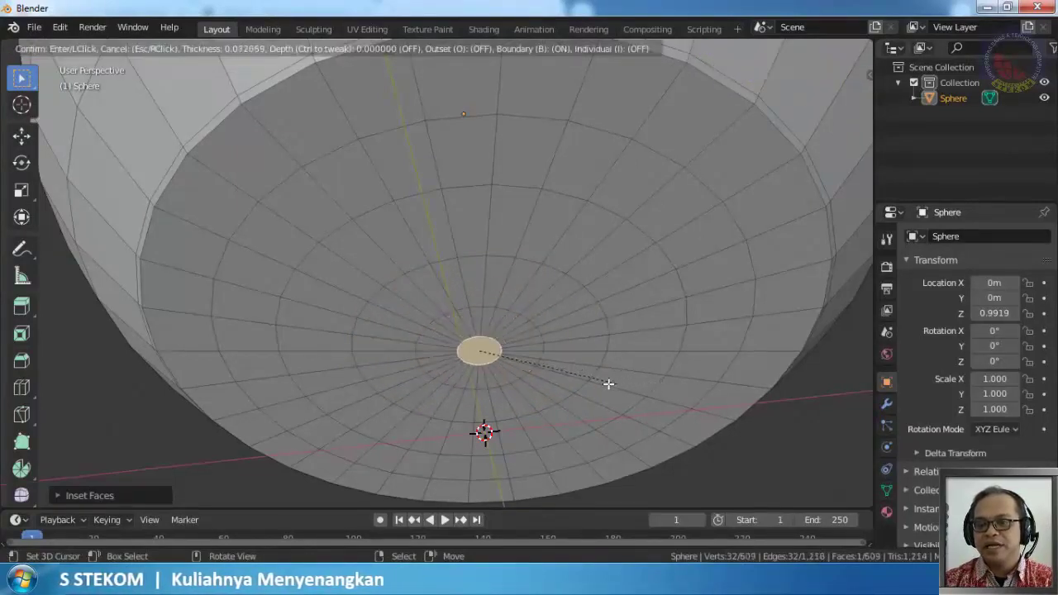
click(611, 385)
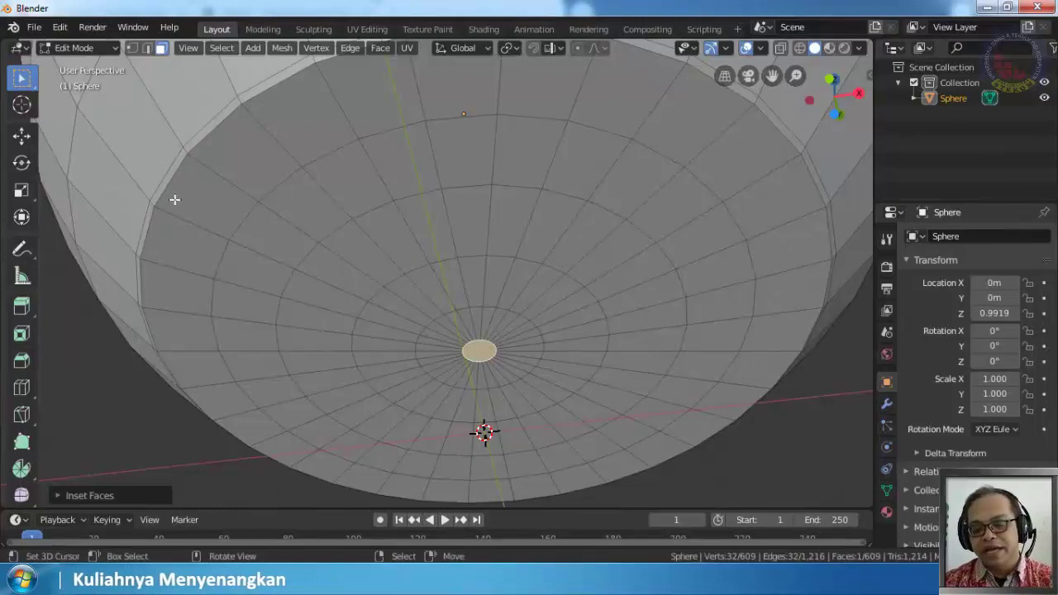
Add a circular loop cut to the outermost ring of the flat bottom, slid close to its outer rim
key(ctrl+r)
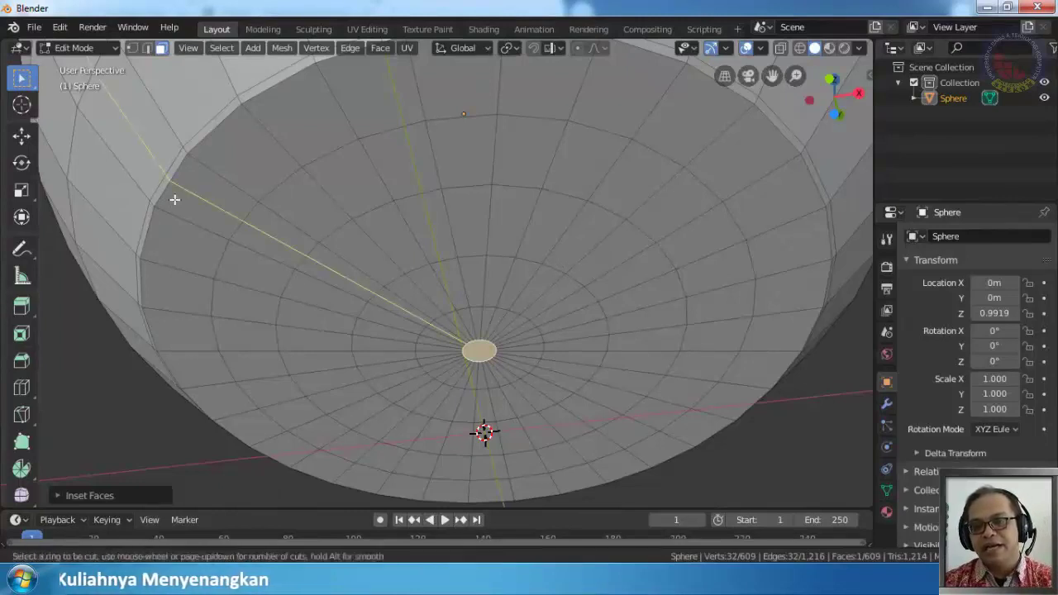
click(220, 163)
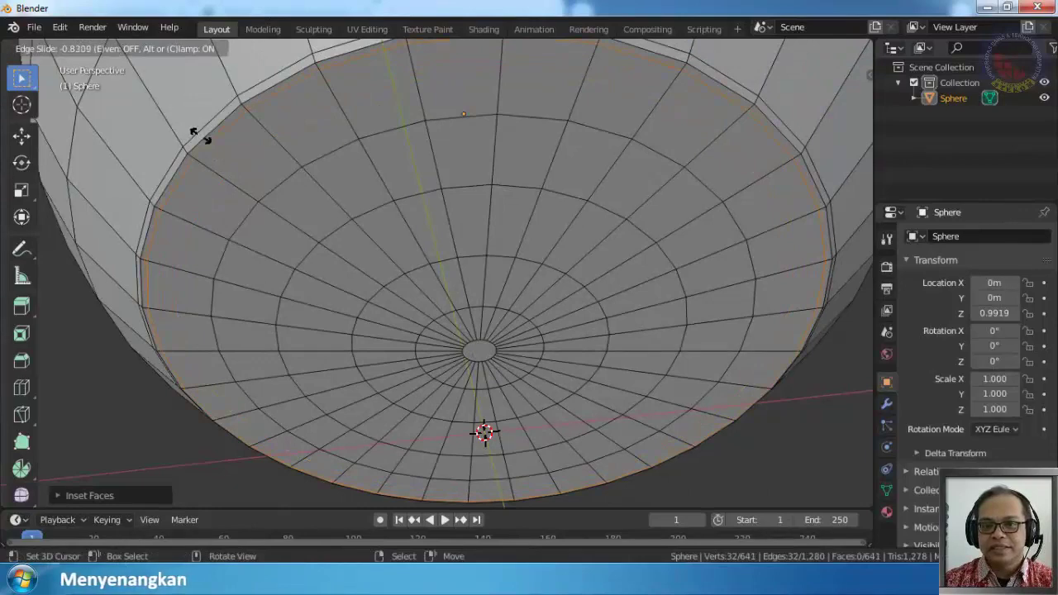
click(198, 135)
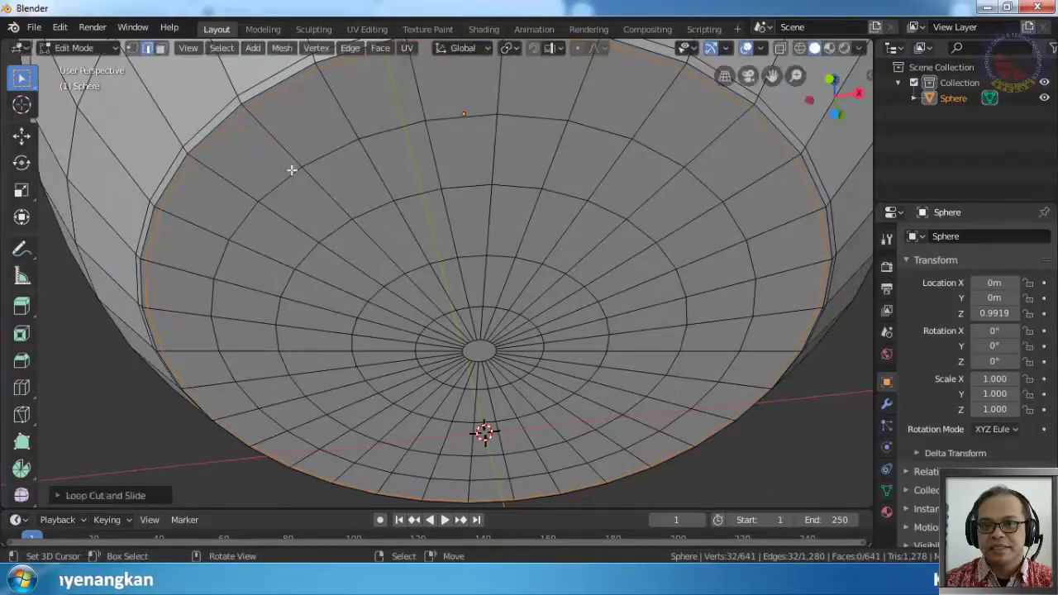
middle_drag(322, 178, 369, 251)
scroll(335, 300, down, 4)
mouse_move(399, 185)
middle_down()
mouse_move(406, 289)
mouse_move(390, 362)
mouse_move(376, 207)
mouse_move(389, 306)
mouse_move(384, 191)
middle_up()
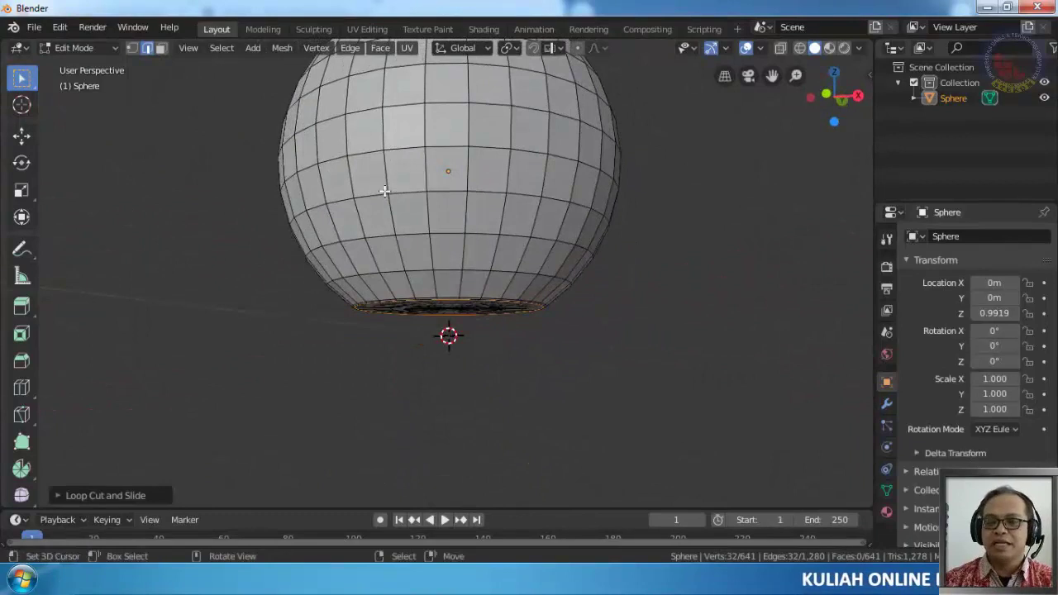
In front view, use circle select in edge mode to paint a selection over the sphere's front
key(KP_1)
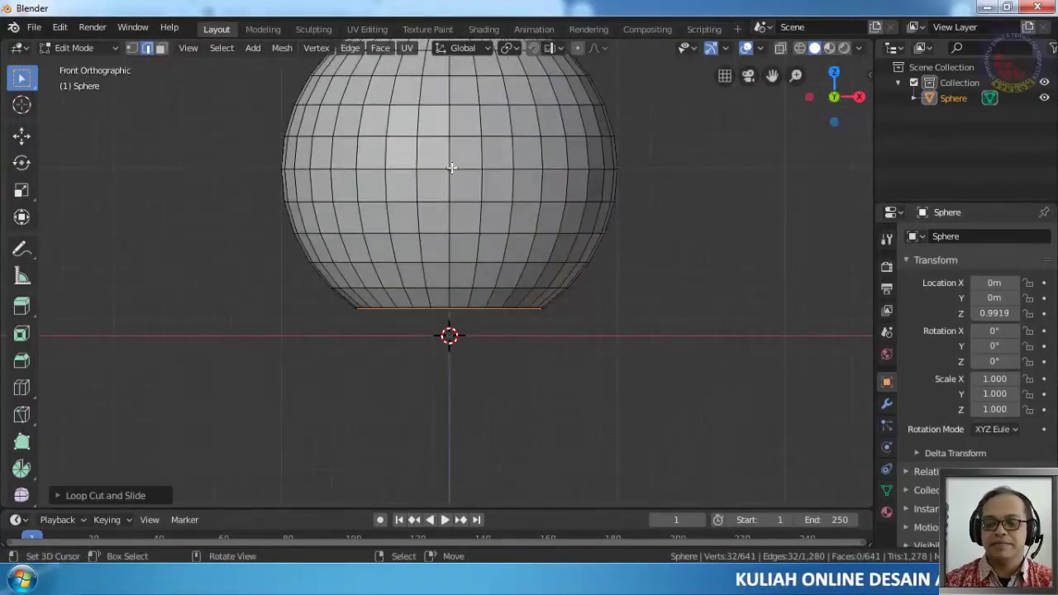
shift+middle_drag(453, 168, 431, 284)
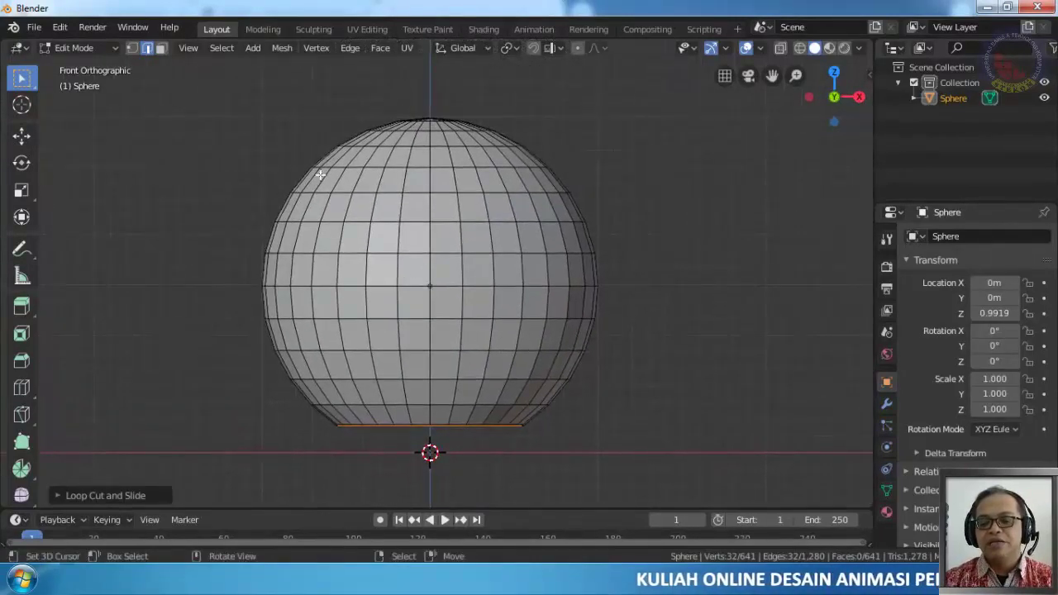
key(c)
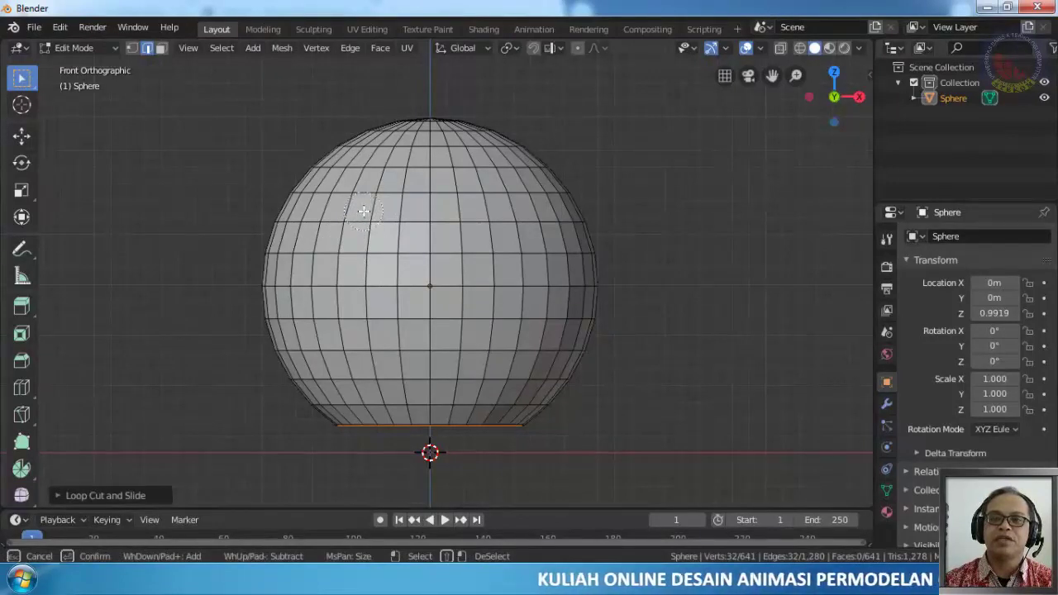
mouse_move(362, 208)
mouse_down()
mouse_move(351, 252)
mouse_move(382, 272)
mouse_move(423, 282)
mouse_move(456, 267)
mouse_move(433, 313)
mouse_move(366, 324)
mouse_move(343, 360)
mouse_move(356, 371)
mouse_move(496, 372)
mouse_move(511, 366)
mouse_move(523, 323)
mouse_move(490, 421)
mouse_up()
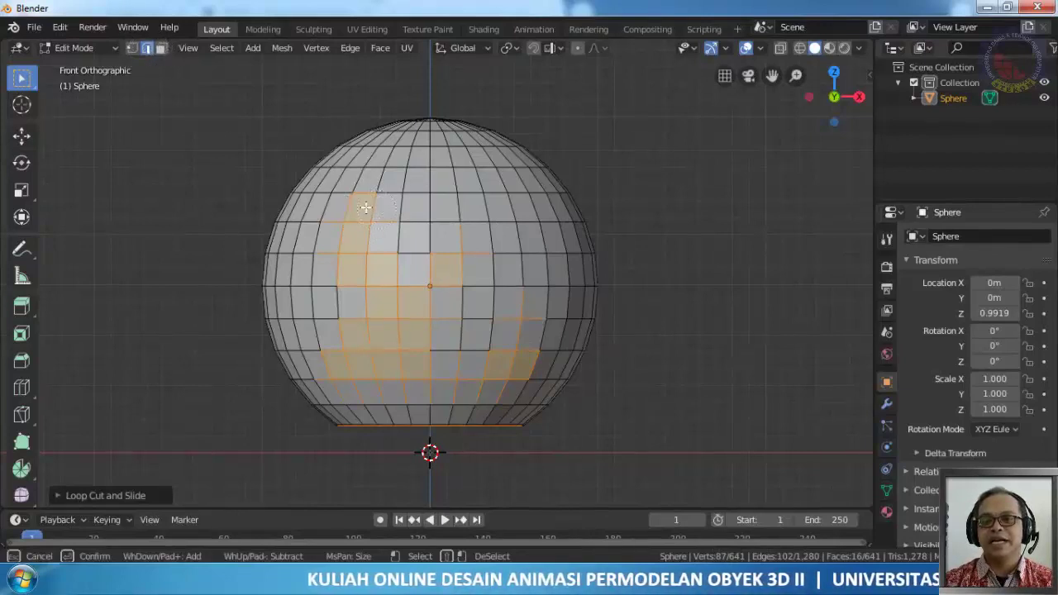
click(414, 203)
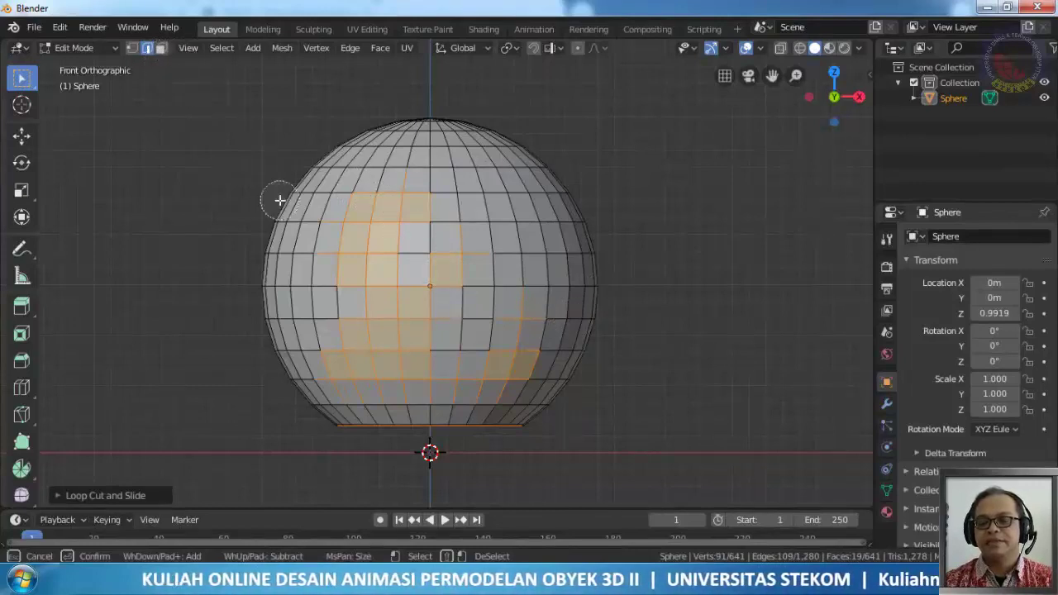
key(Escape)
Switch to face select mode and clear the current selection
click(162, 51)
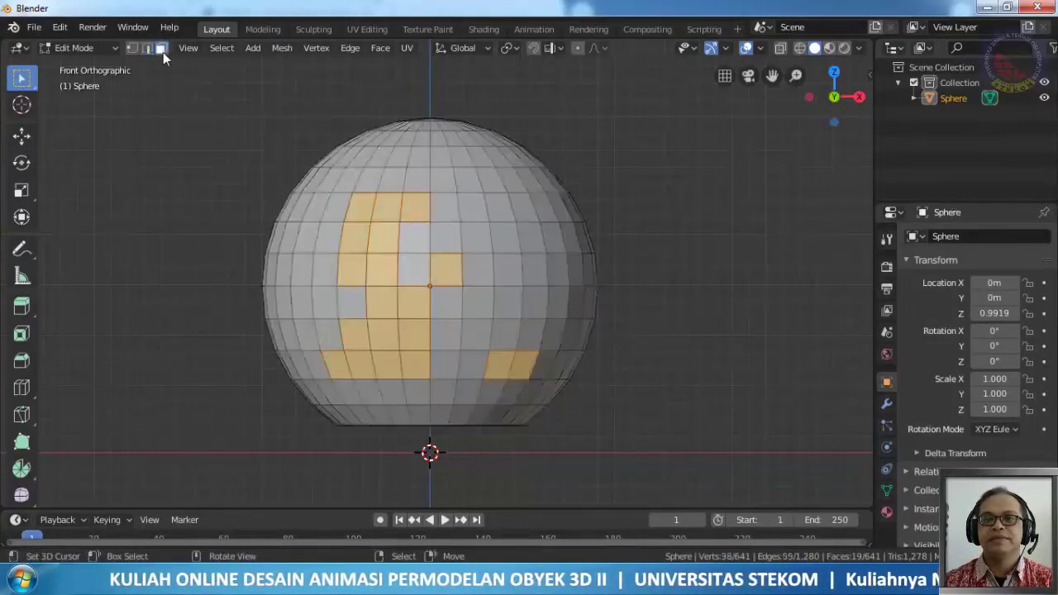
key(alt+a)
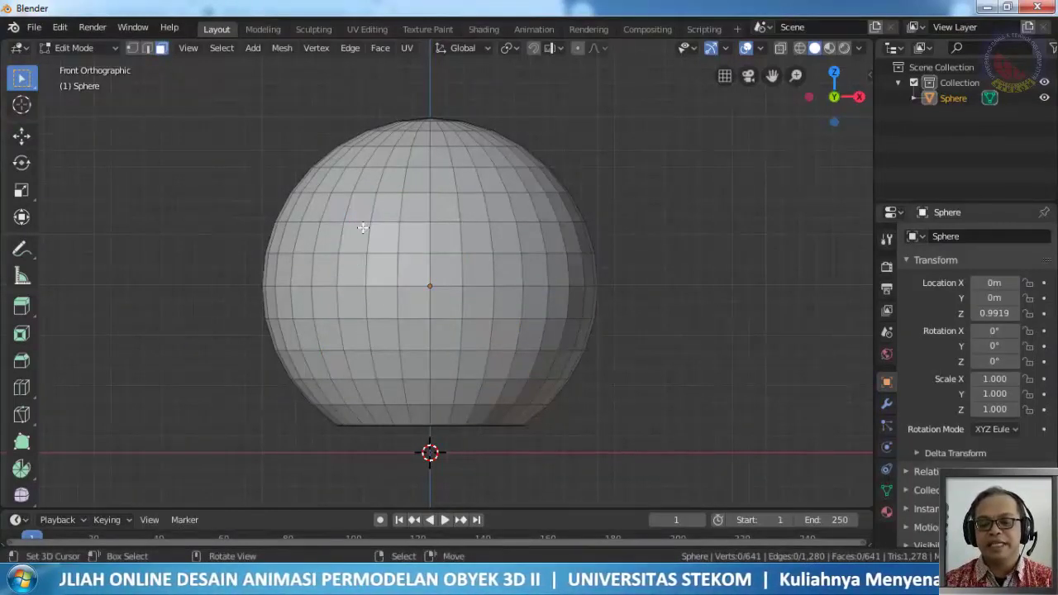
Circle-select a diagonal band of faces across the sphere's front, deselect its middle part, and clear the selection
key(c)
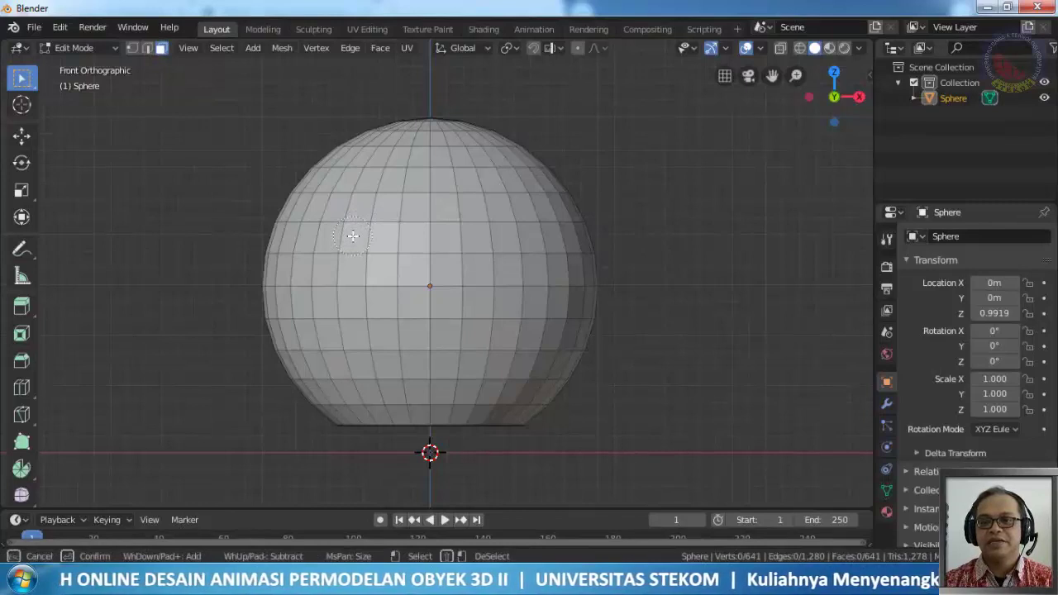
mouse_move(353, 235)
mouse_down()
mouse_move(431, 254)
mouse_move(438, 277)
mouse_move(423, 301)
mouse_move(435, 324)
mouse_move(553, 347)
mouse_move(550, 374)
mouse_move(521, 402)
mouse_up()
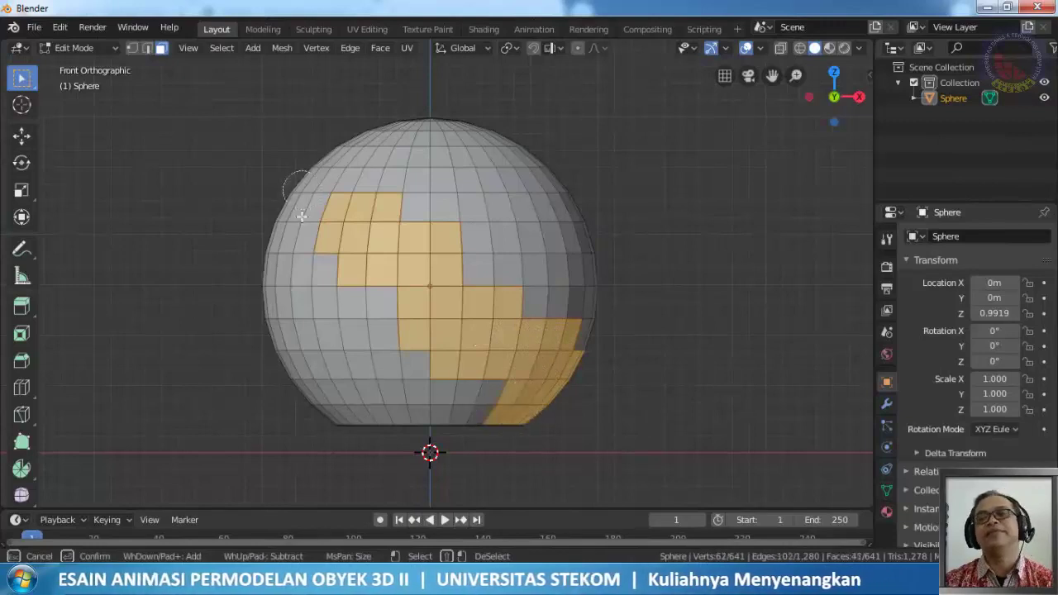
drag(300, 206, 359, 248)
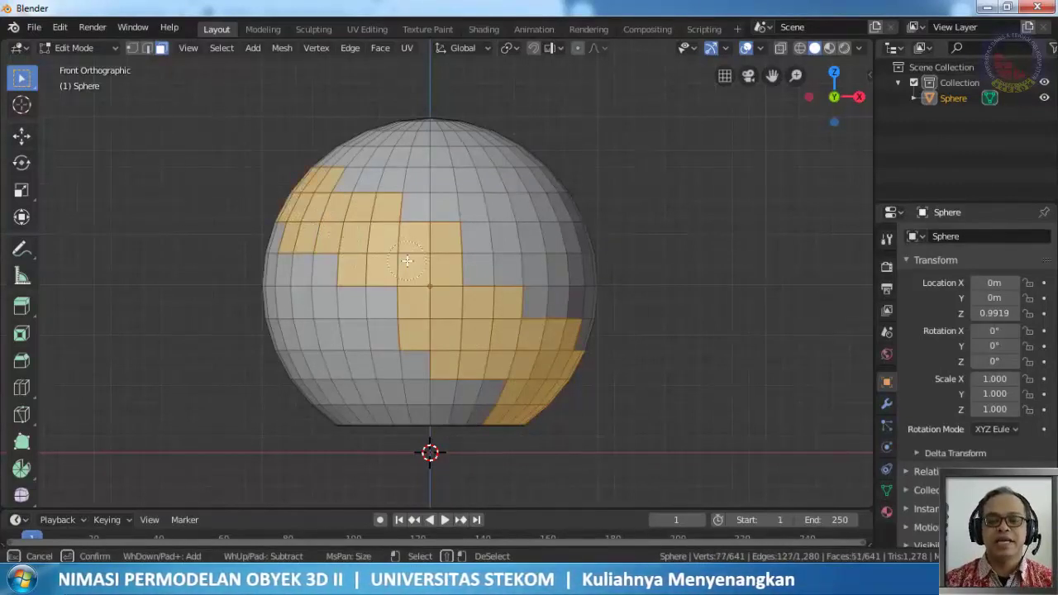
mouse_move(406, 261)
middle_down()
mouse_move(358, 214)
mouse_move(364, 240)
mouse_move(416, 251)
mouse_move(427, 266)
mouse_move(415, 299)
mouse_move(432, 348)
middle_up()
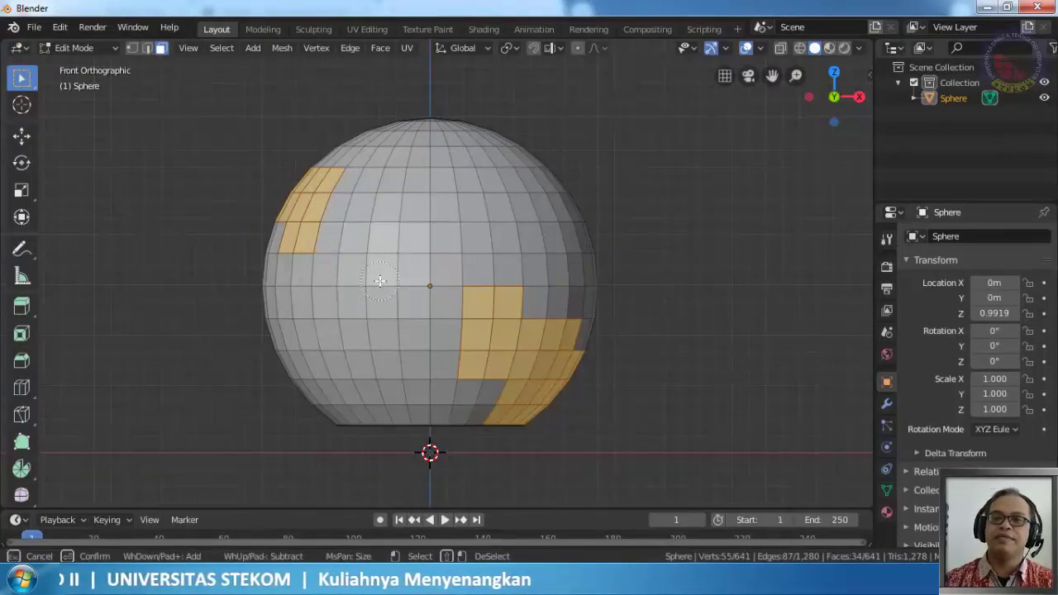
key(Escape)
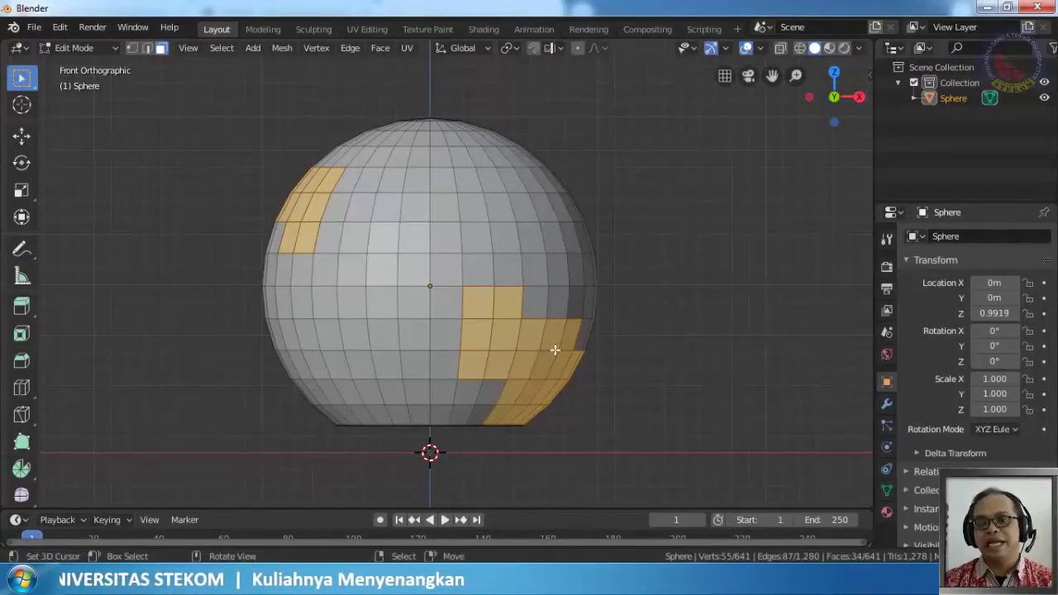
key(alt+a)
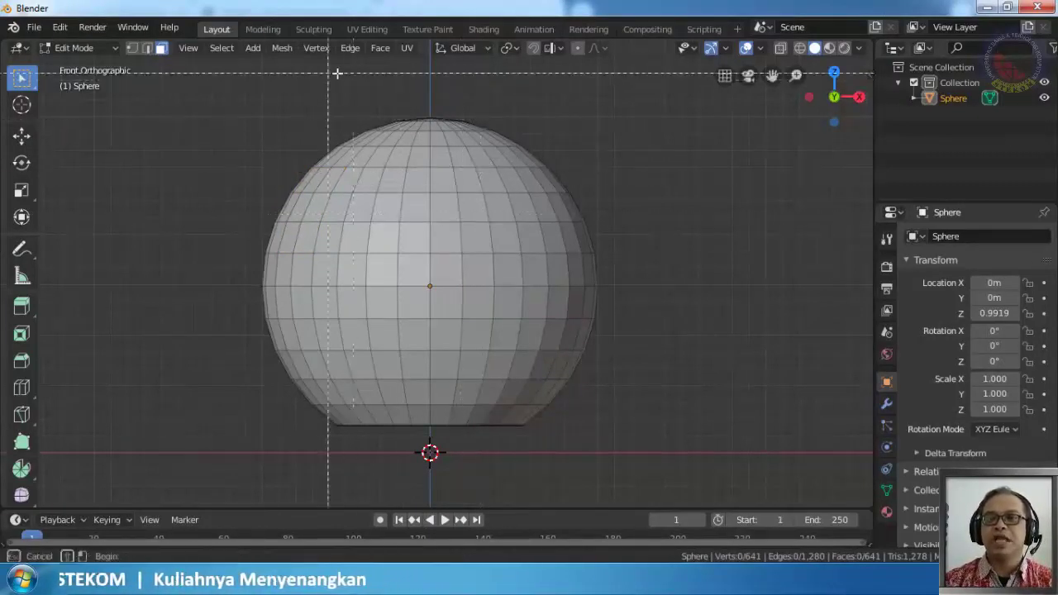
Box-select the upper rows of faces from the front with X-ray off and inspect the selection from another angle
key(b)
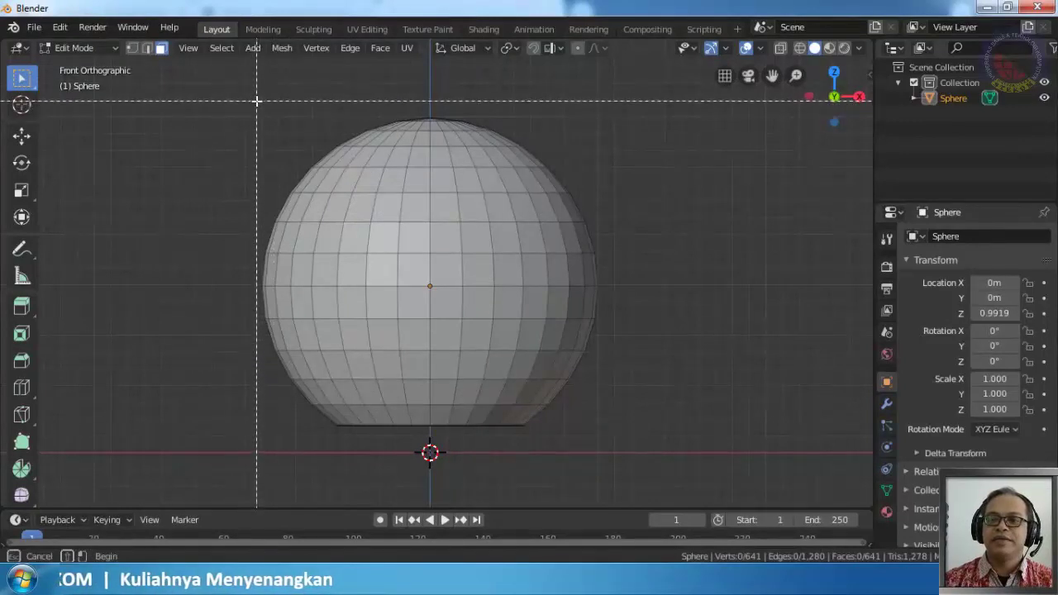
drag(257, 102, 629, 184)
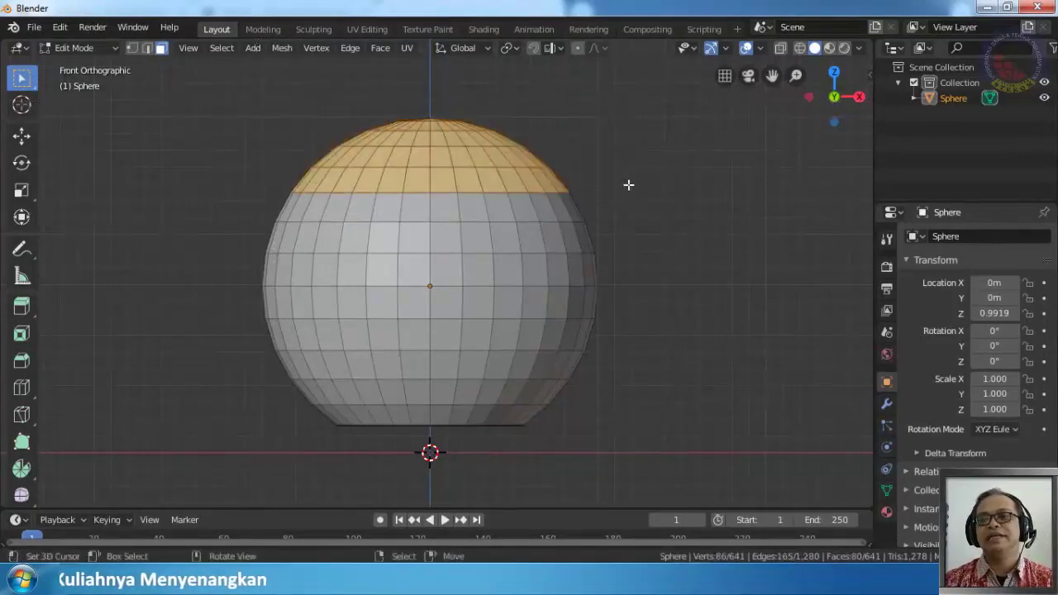
middle_drag(487, 200, 513, 324)
key(KP_1)
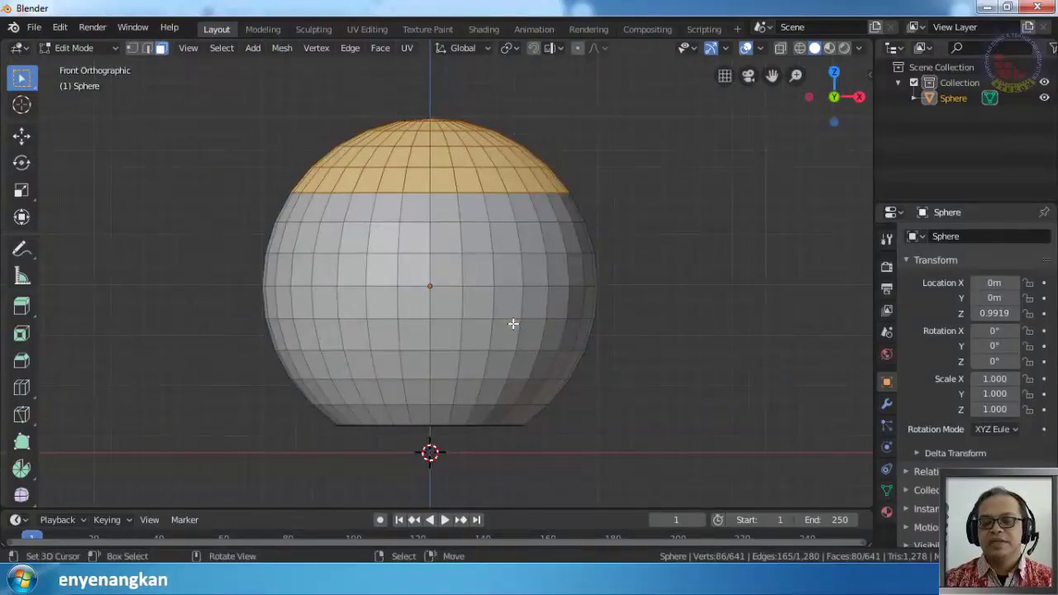
With X-ray on, box-select the top five rows of faces all around the sphere, delete them, and turn X-ray off again
key(alt+z)
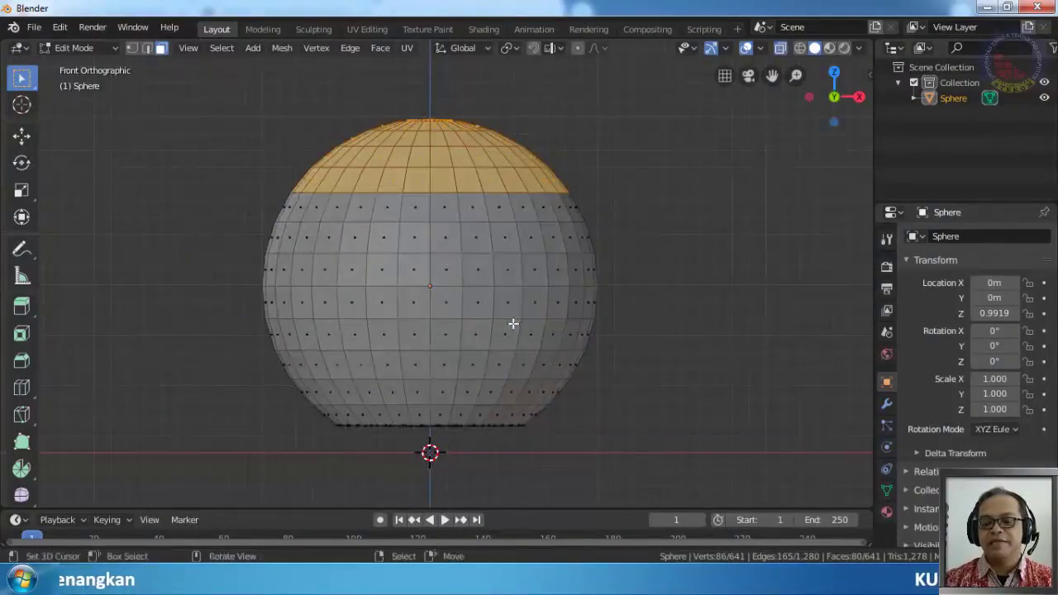
key(alt+a)
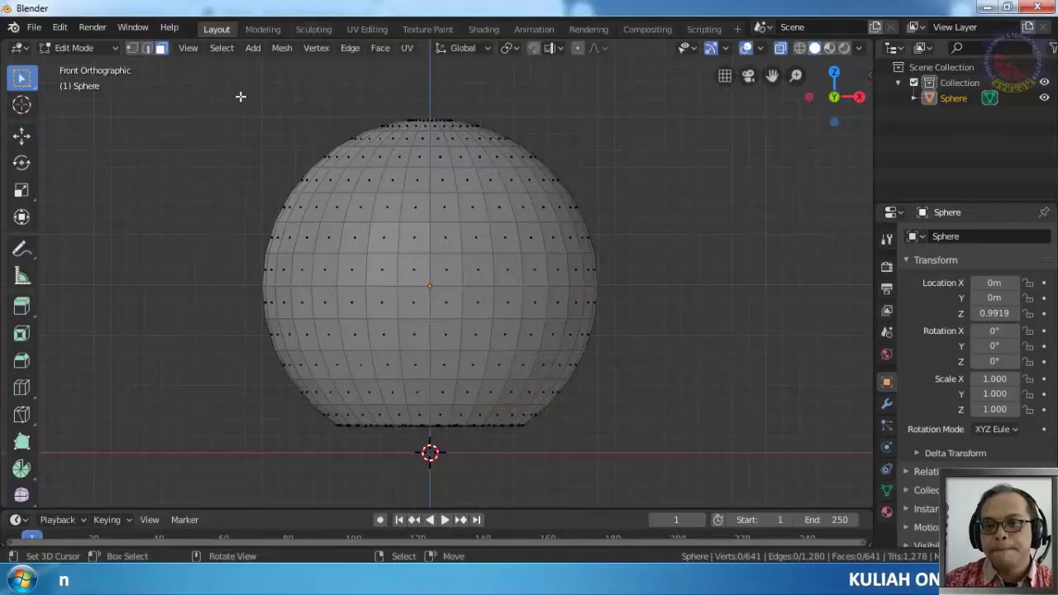
drag(238, 96, 614, 178)
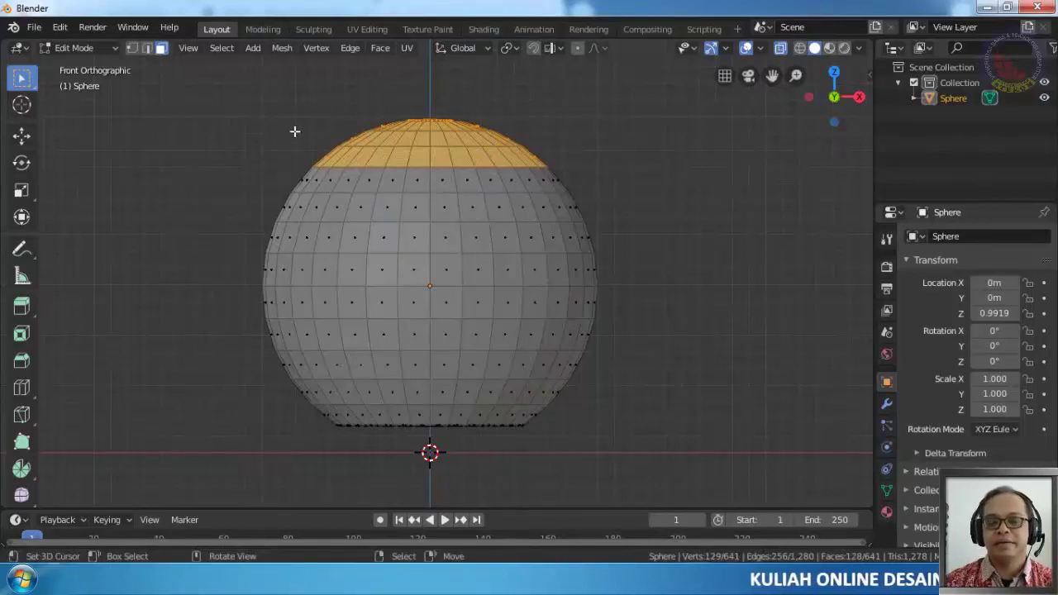
key(b)
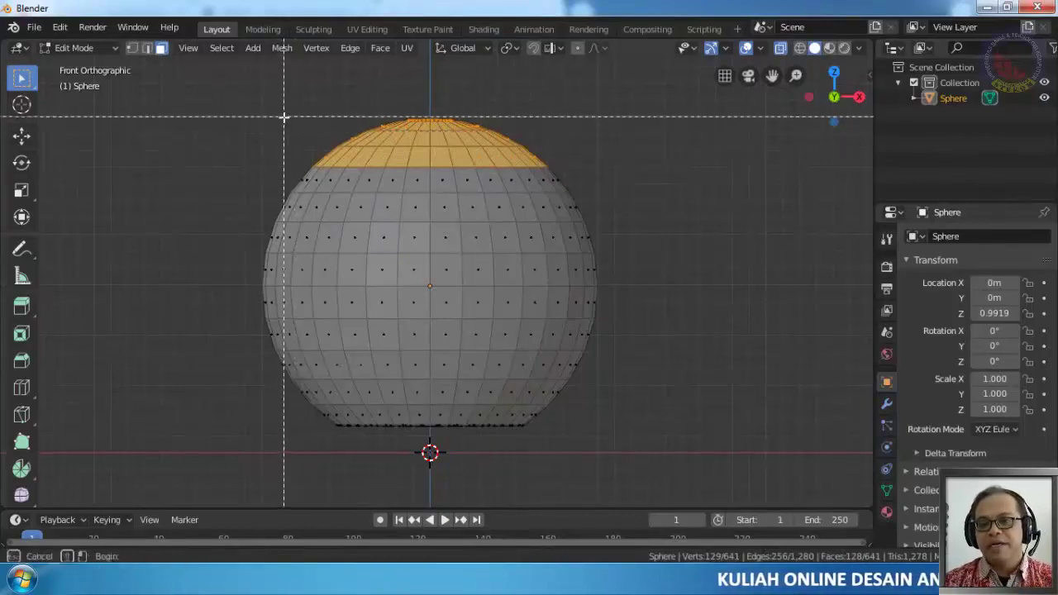
drag(252, 81, 627, 187)
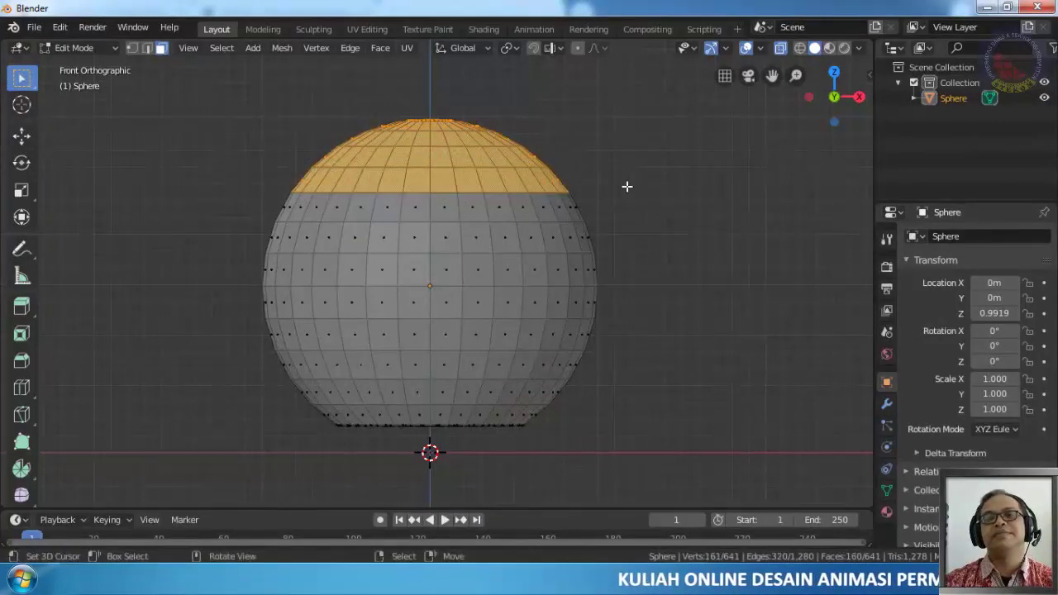
key(x)
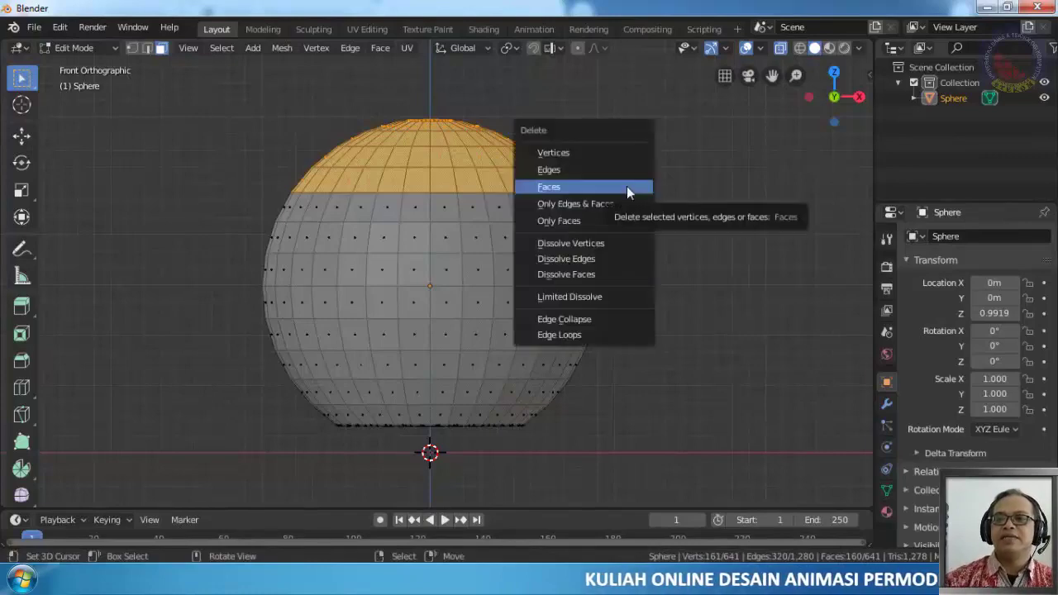
click(626, 186)
middle_drag(499, 251, 457, 318)
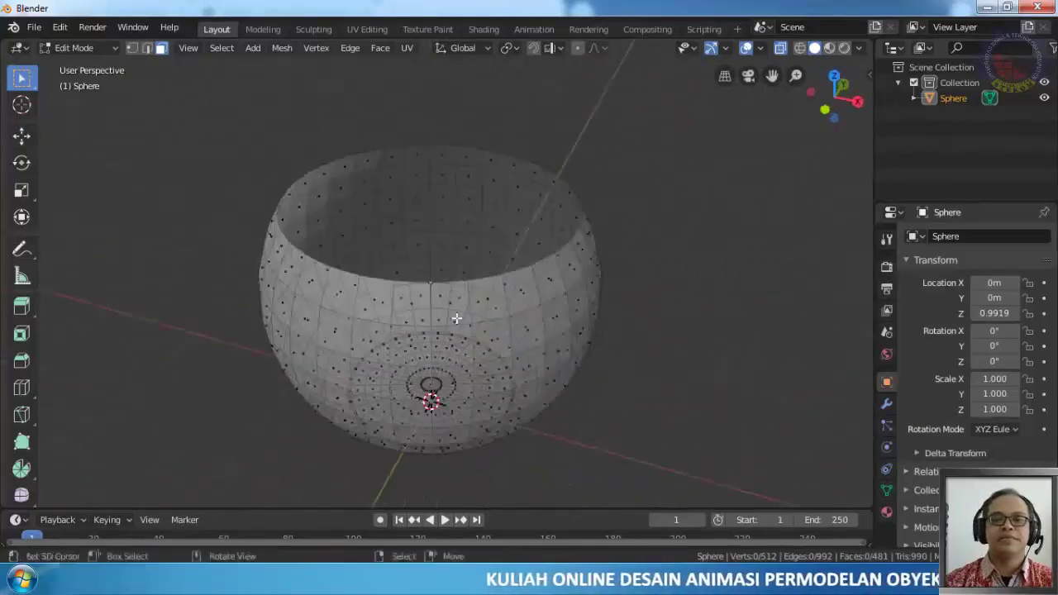
key(alt+z)
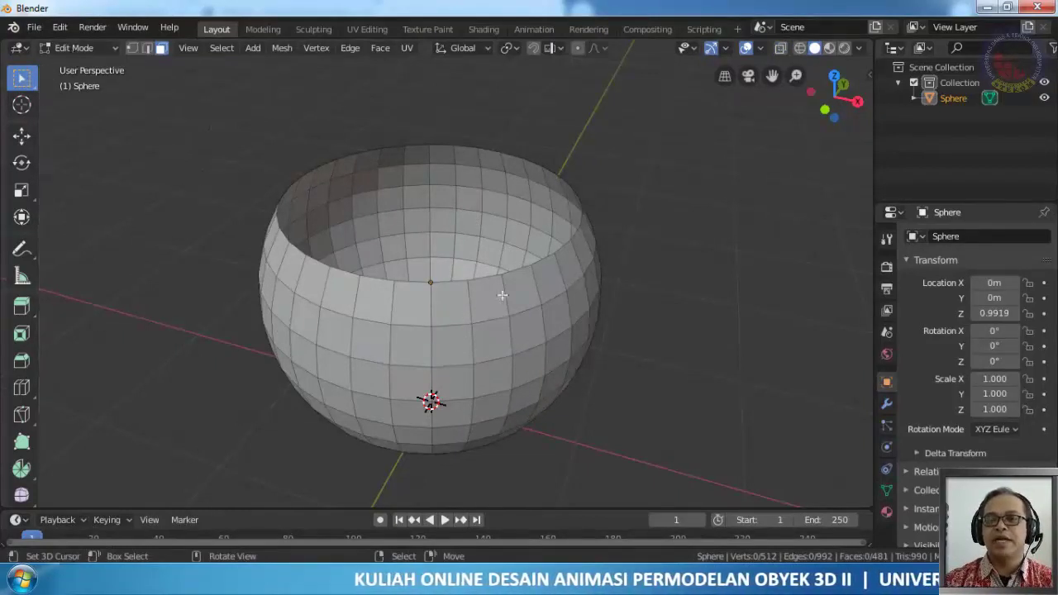
In object mode, add a Solidify modifier with a thickness of 0.03 m to the open sphere and apply it
key(Tab)
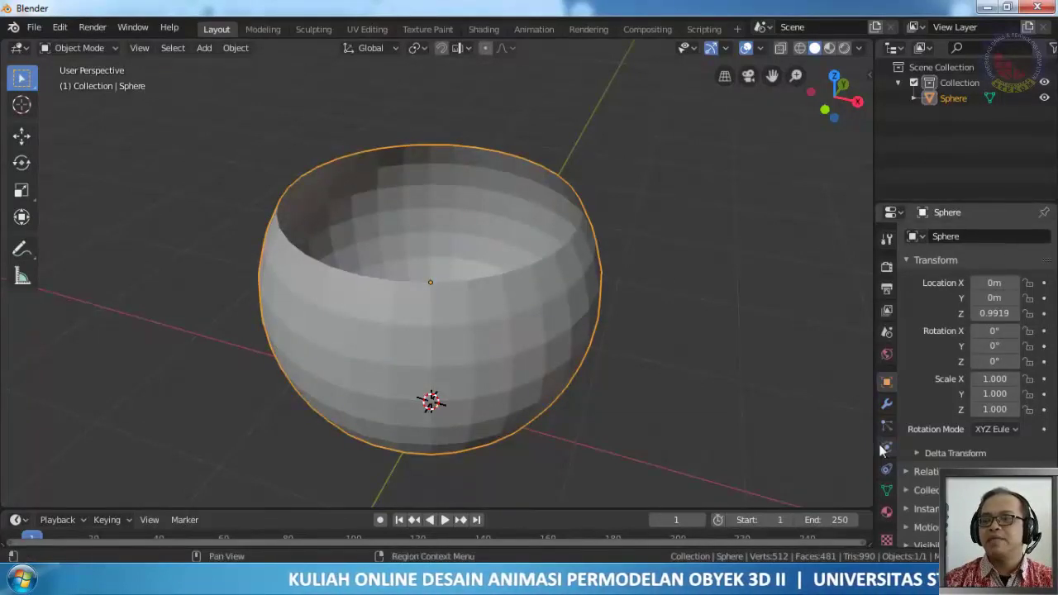
click(886, 405)
click(949, 238)
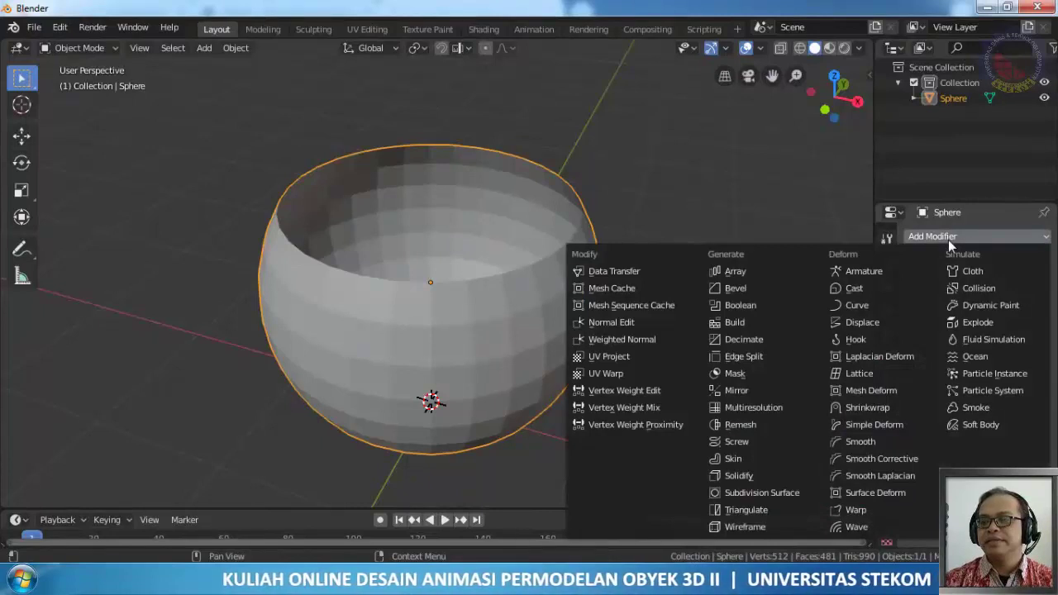
click(751, 478)
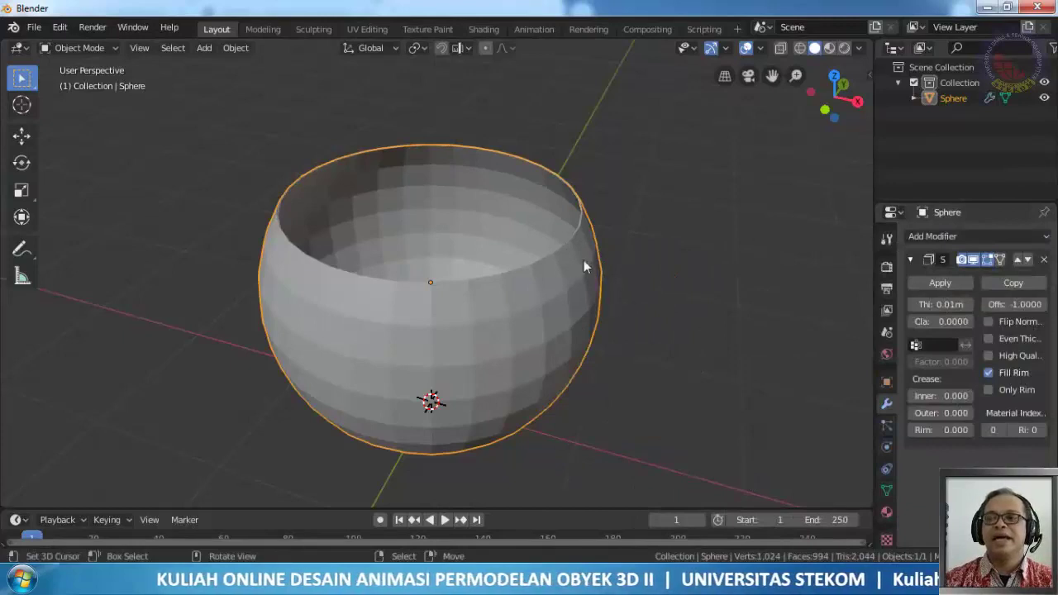
scroll(534, 244, up, 3)
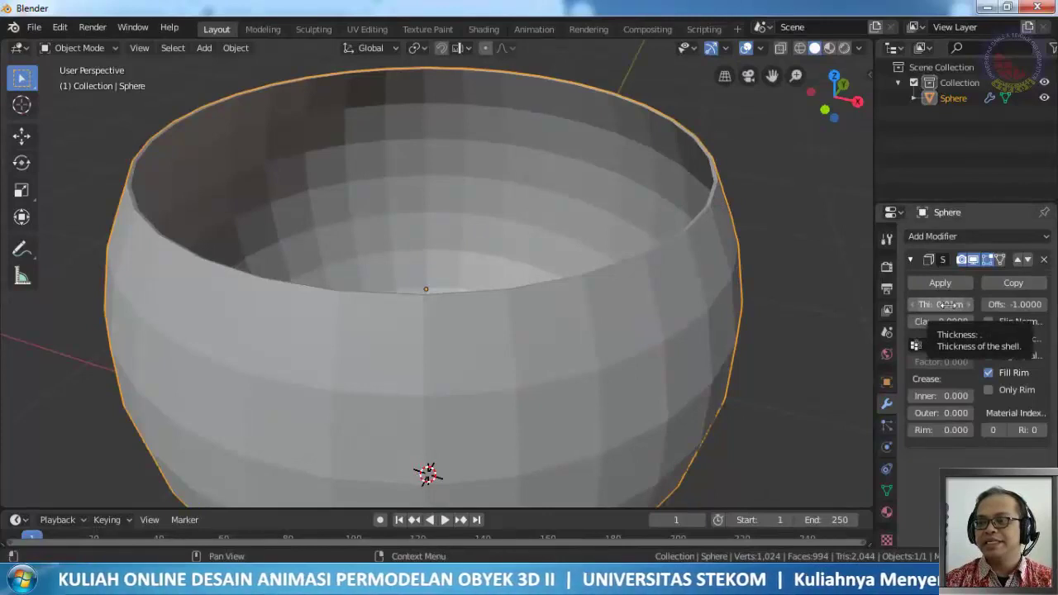
drag(949, 305, 980, 304)
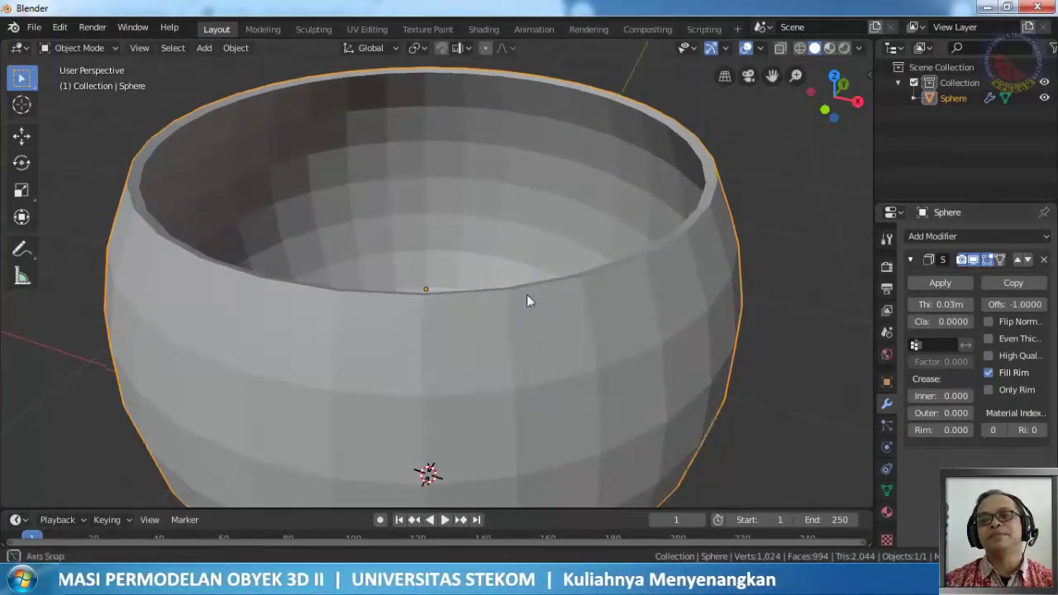
middle_drag(526, 294, 593, 292)
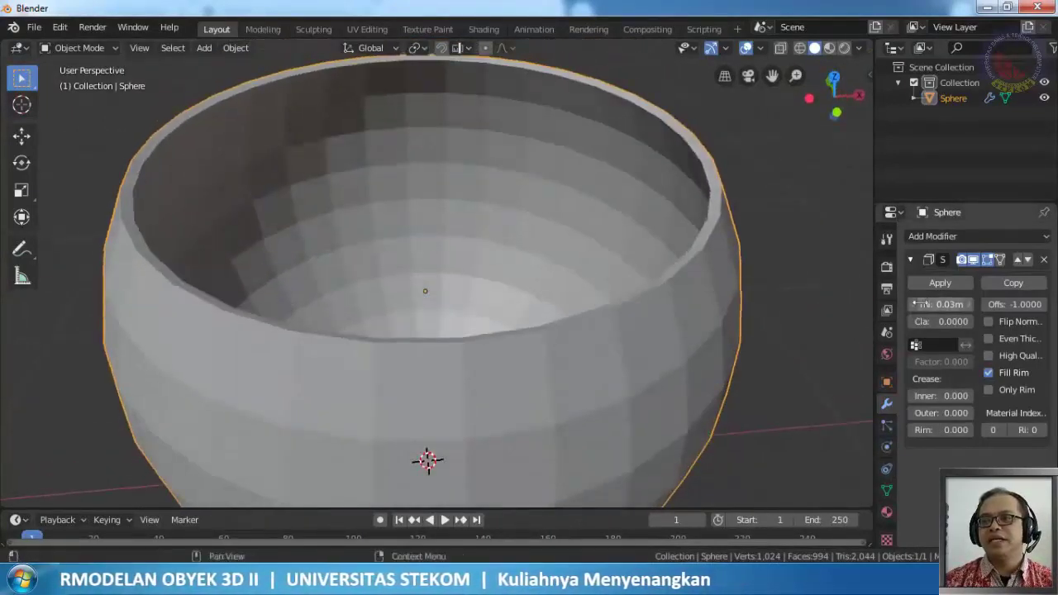
click(947, 284)
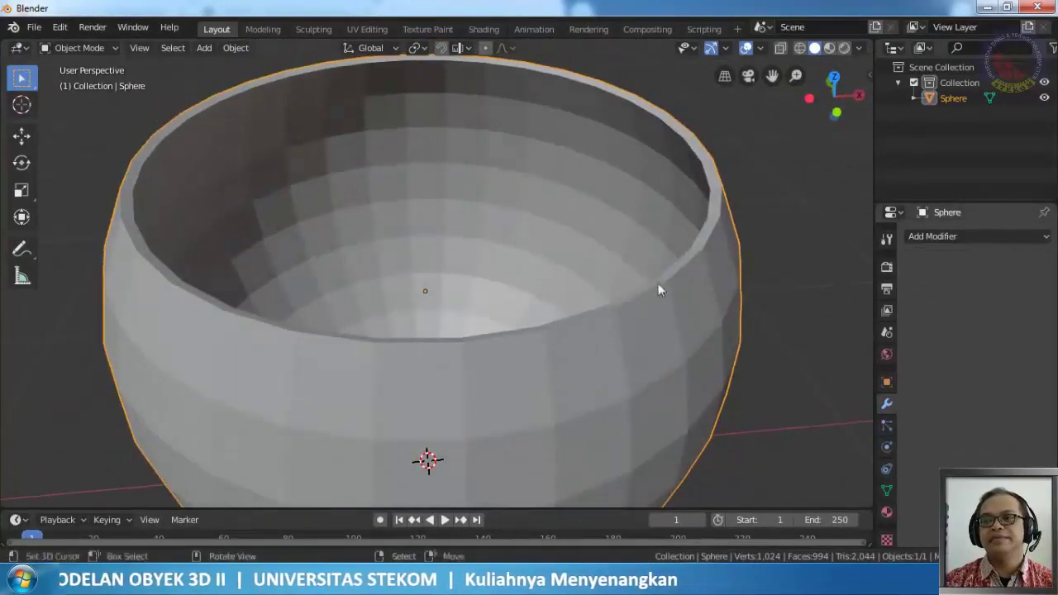
In edit mode, add a horizontal edge loop around the bowl's outer wall, slid about -0.84 to just below the rim
middle_drag(659, 289, 494, 215)
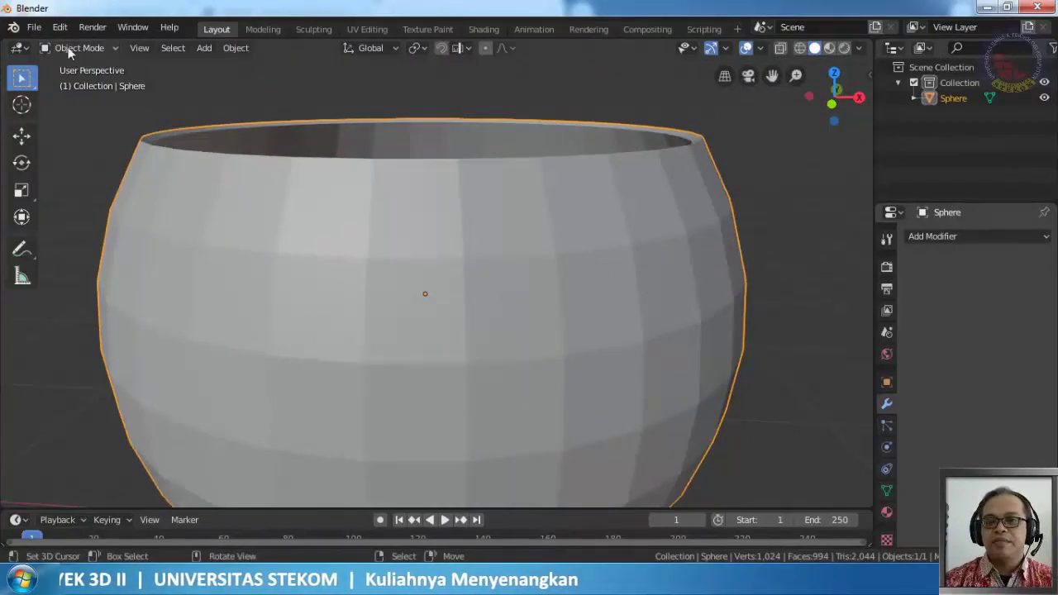
key(Tab)
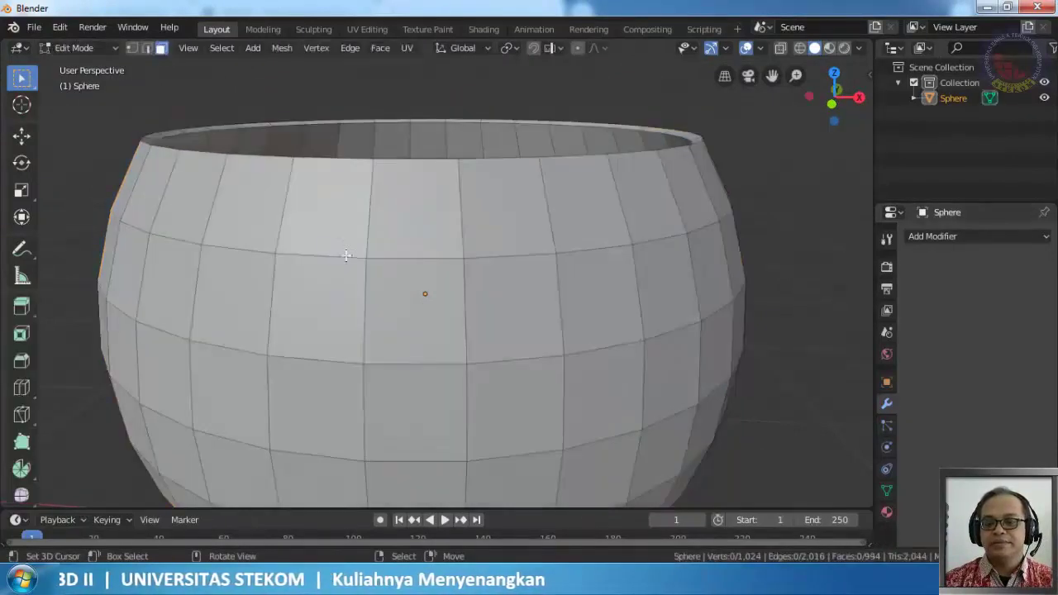
key(ctrl+r)
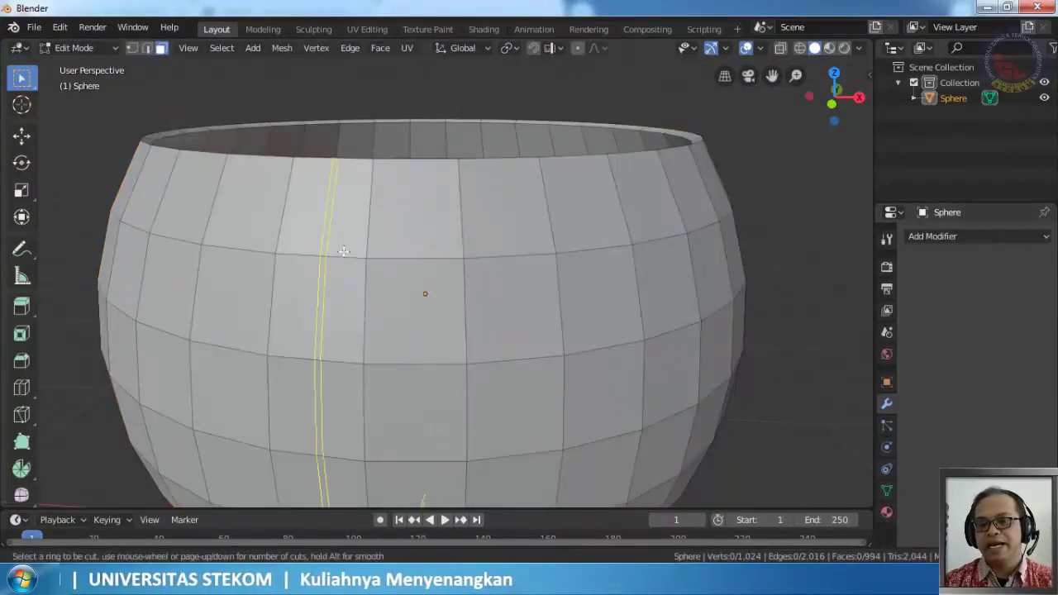
click(260, 205)
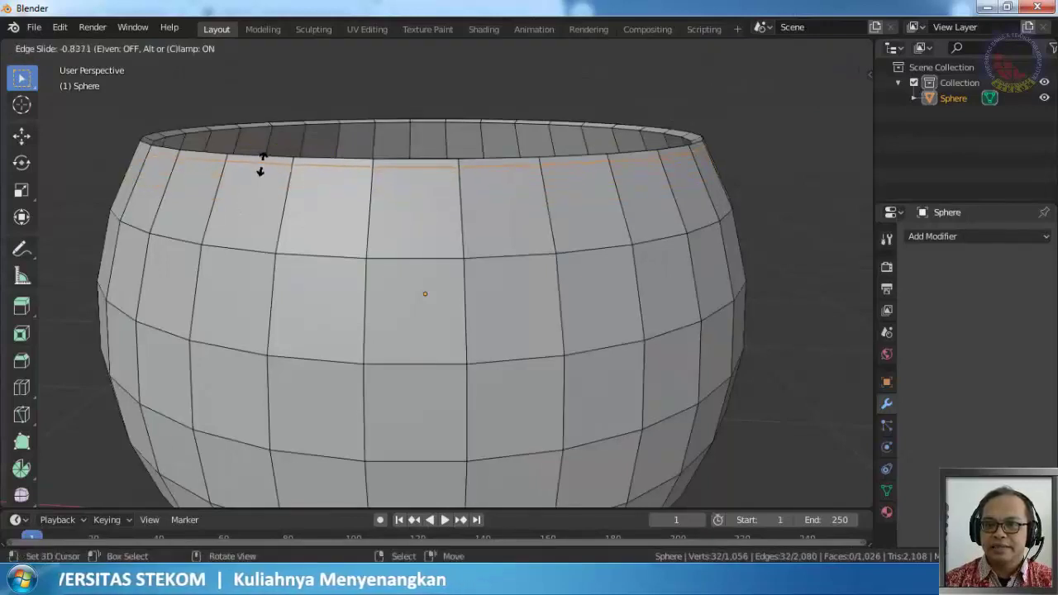
click(261, 163)
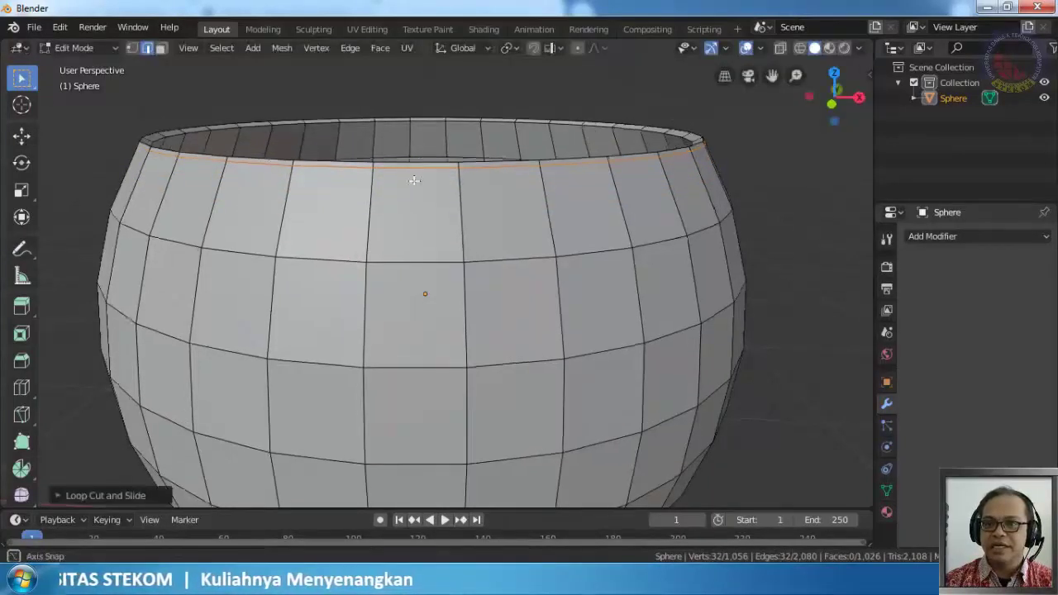
Add a second horizontal edge loop around the bowl's inner wall, slid up close beneath the rim
middle_drag(414, 177, 388, 132)
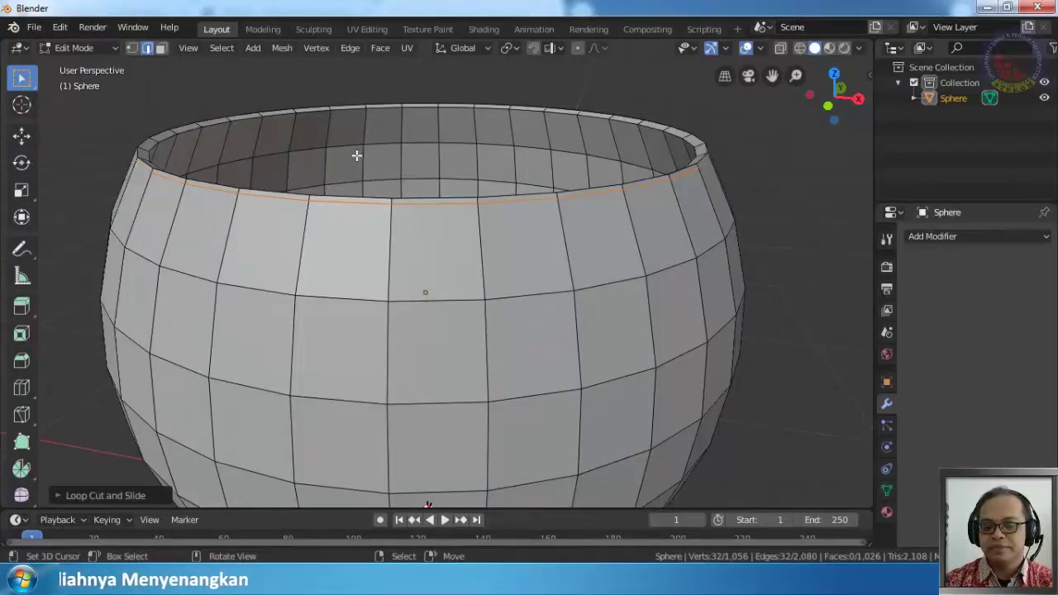
key(ctrl+r)
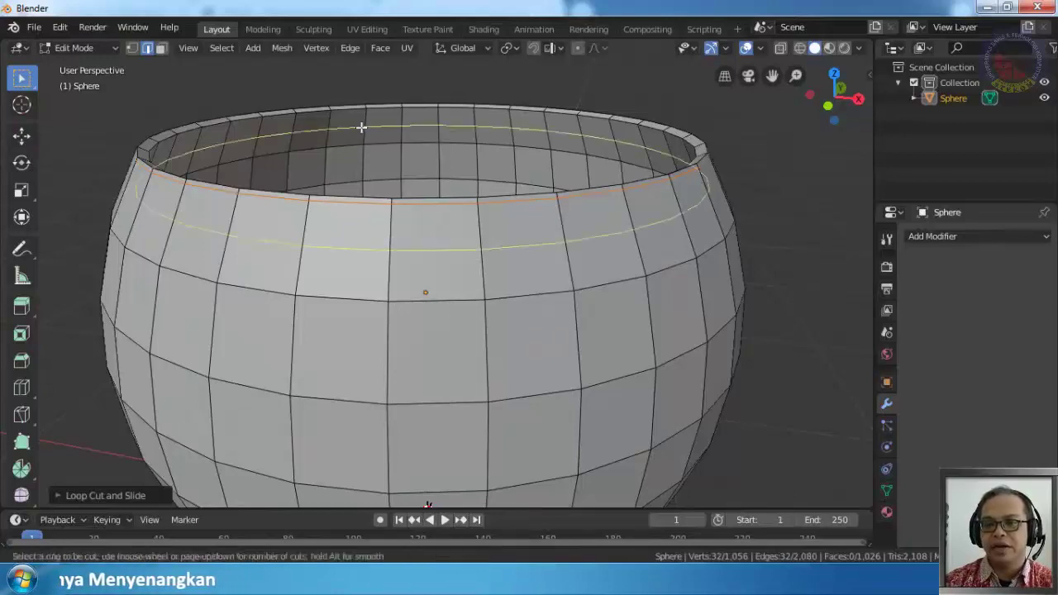
click(362, 131)
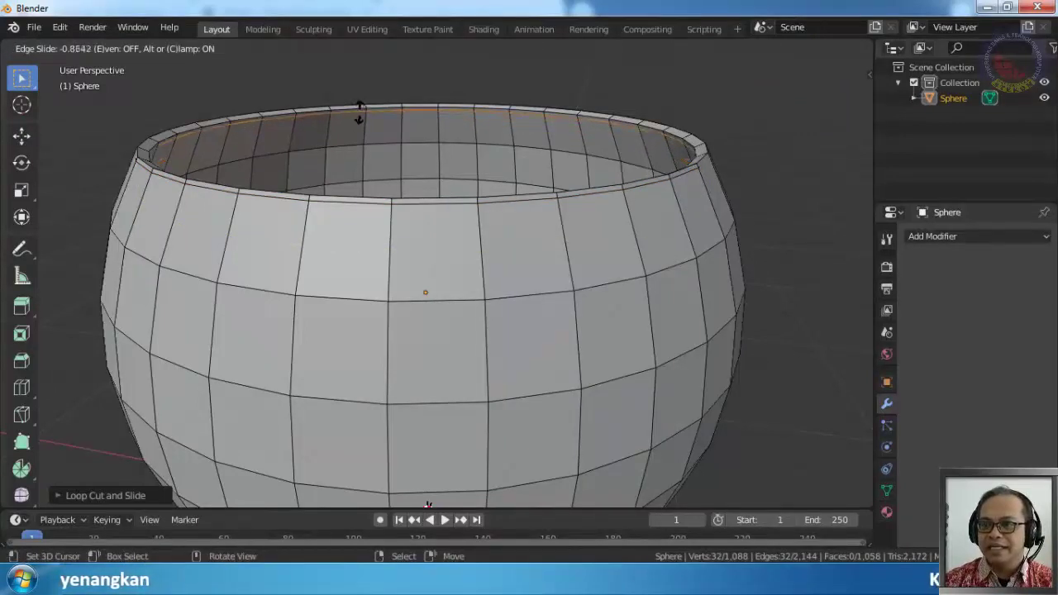
click(359, 113)
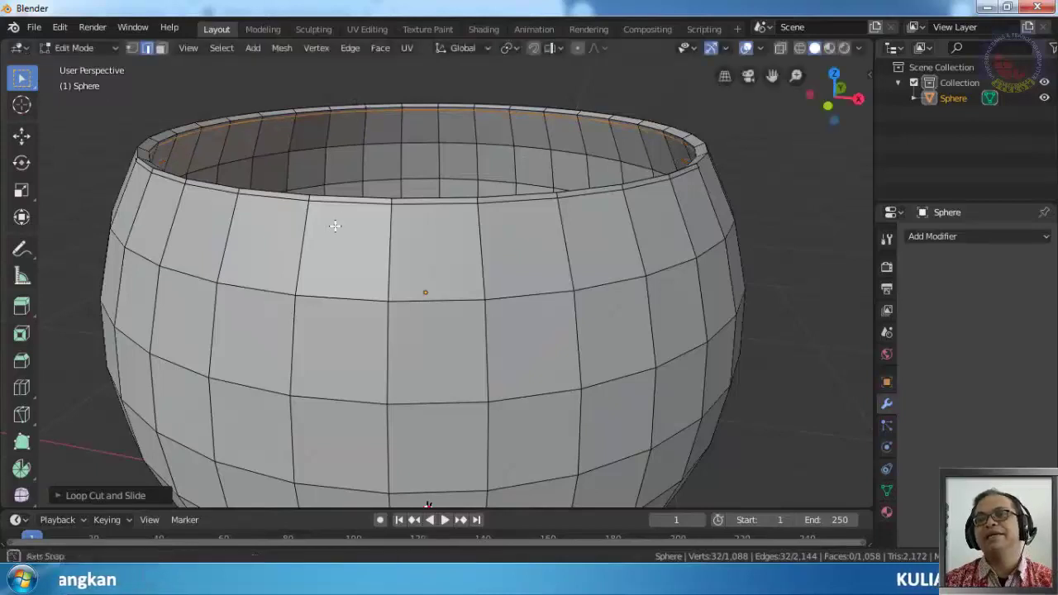
middle_drag(336, 224, 376, 212)
scroll(377, 213, down, 5)
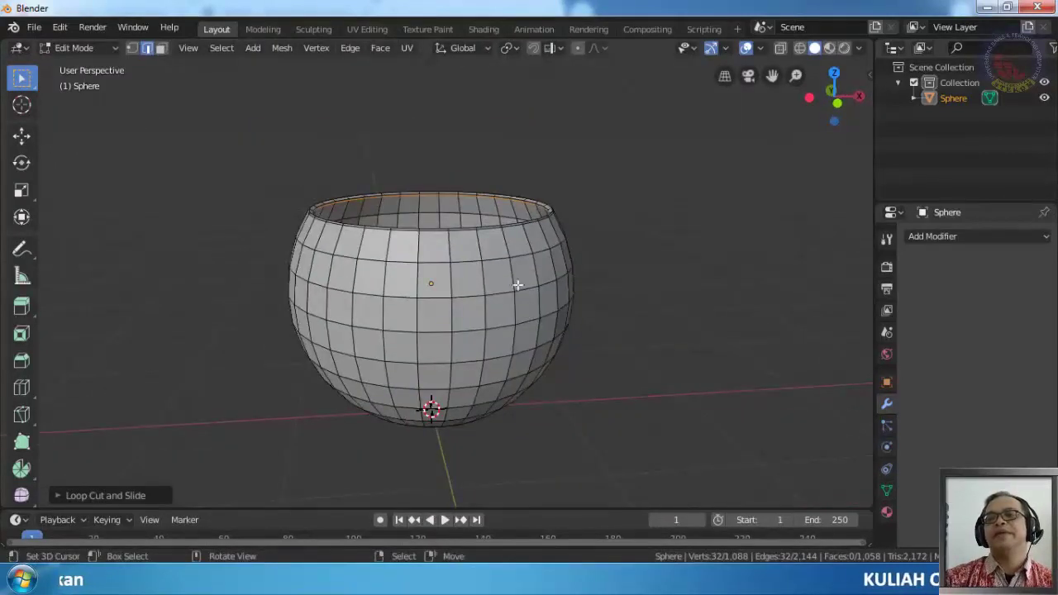
middle_drag(518, 283, 399, 297)
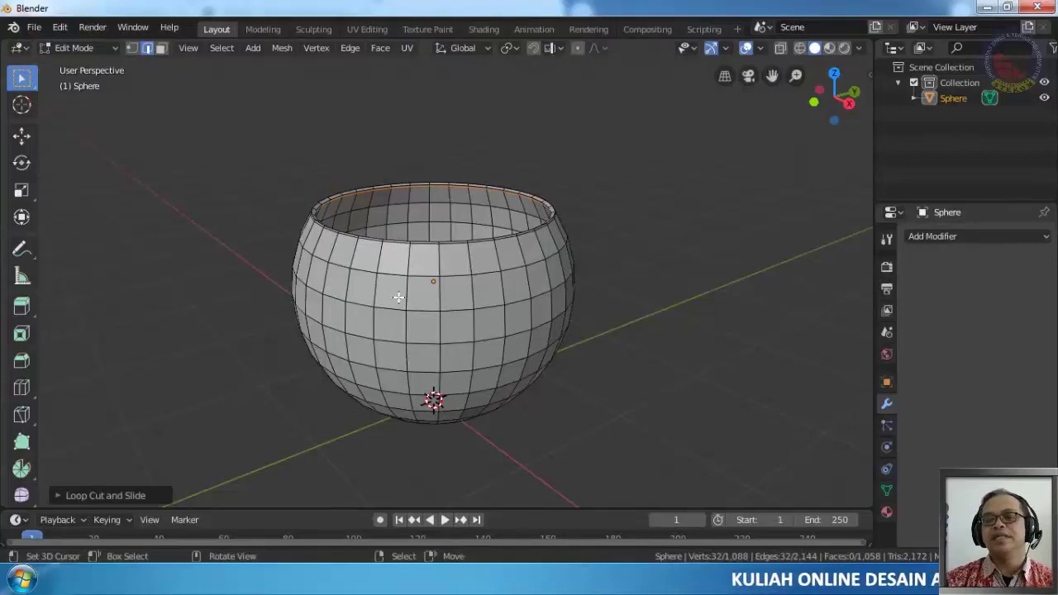
In object mode, apply a Subdivision Surface modifier with 2 viewport levels to the bowl and add a Smooth modifier
key(Tab)
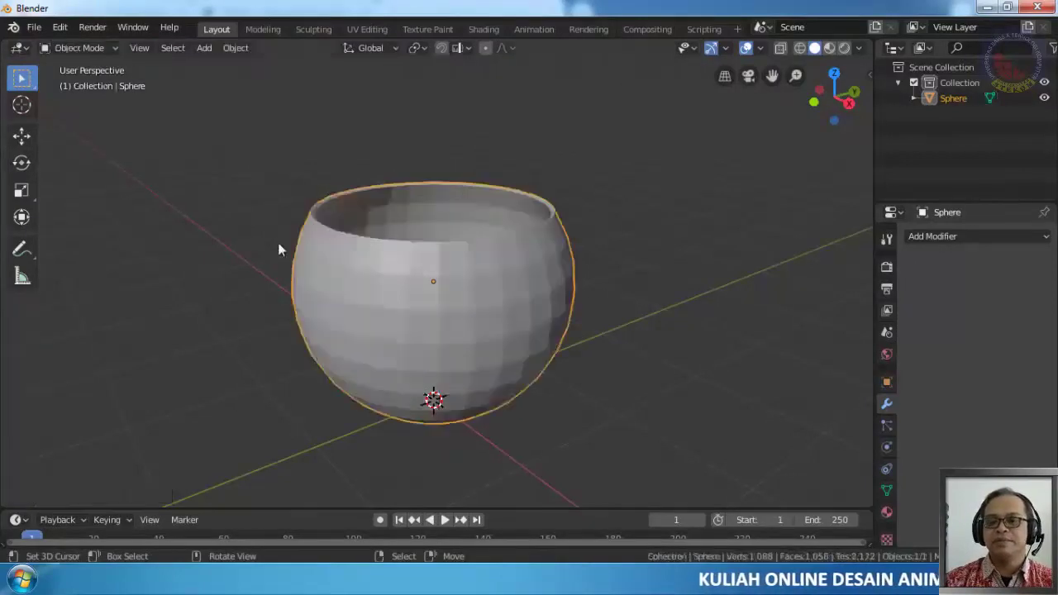
click(947, 237)
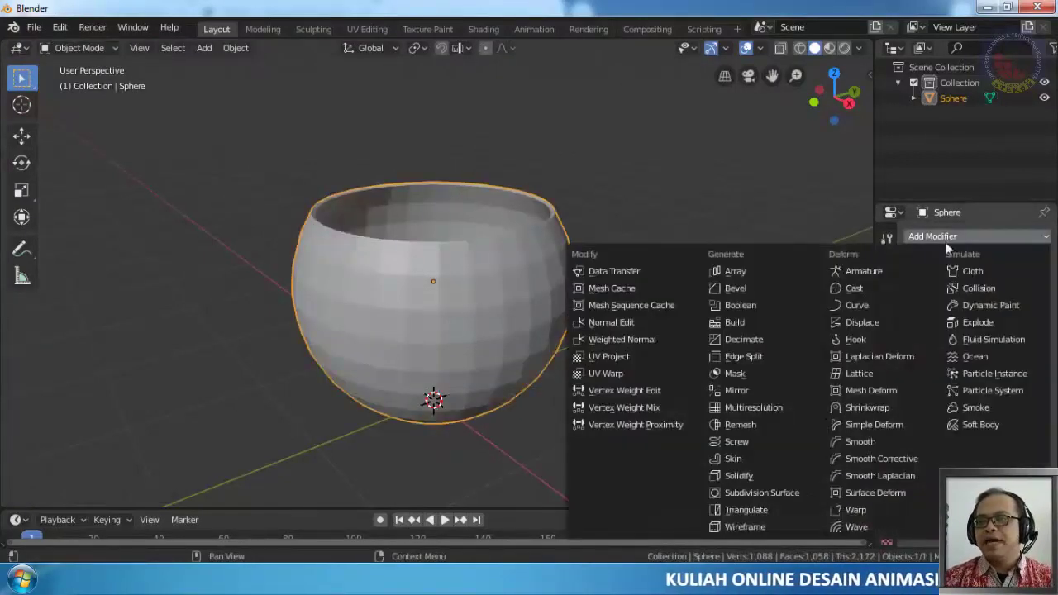
click(762, 492)
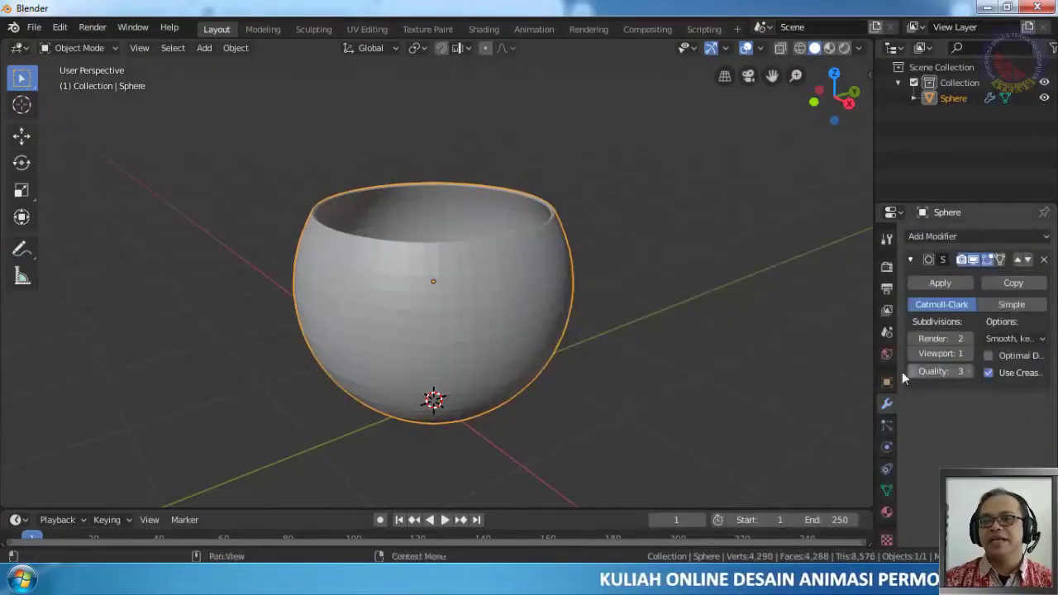
click(970, 353)
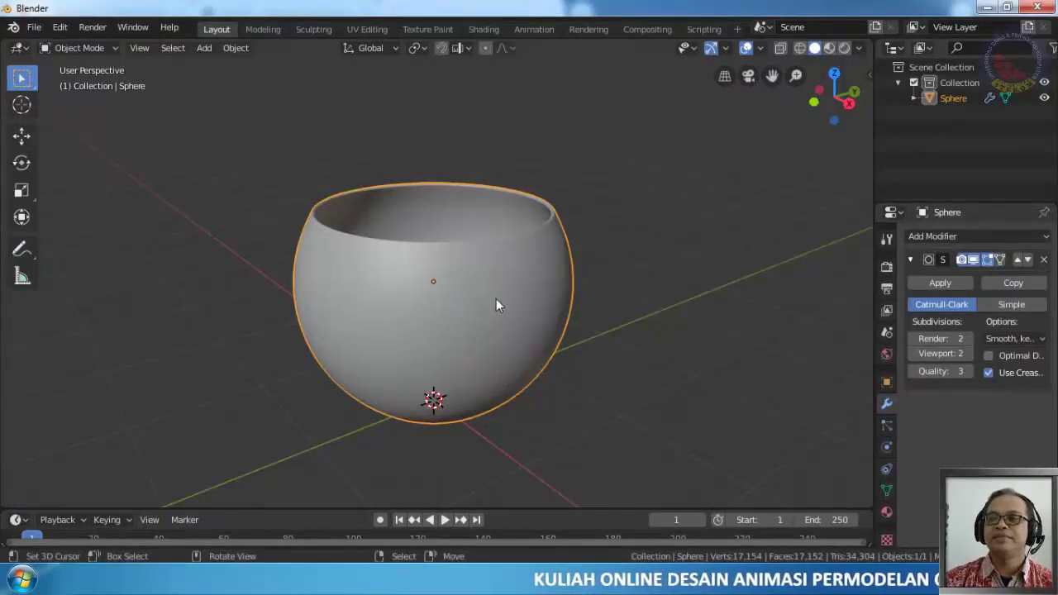
click(949, 284)
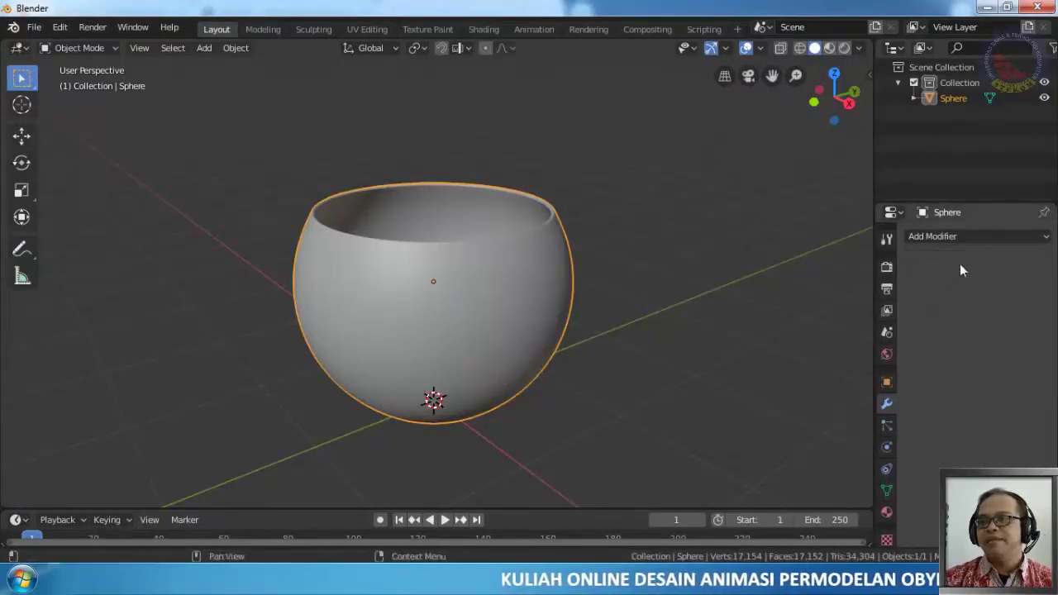
click(944, 236)
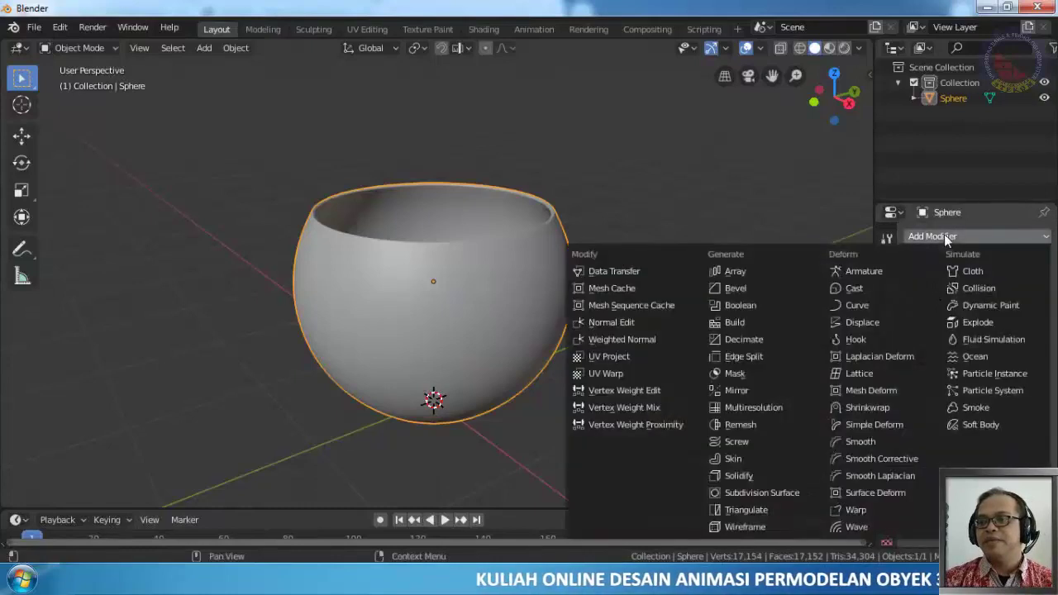
click(862, 442)
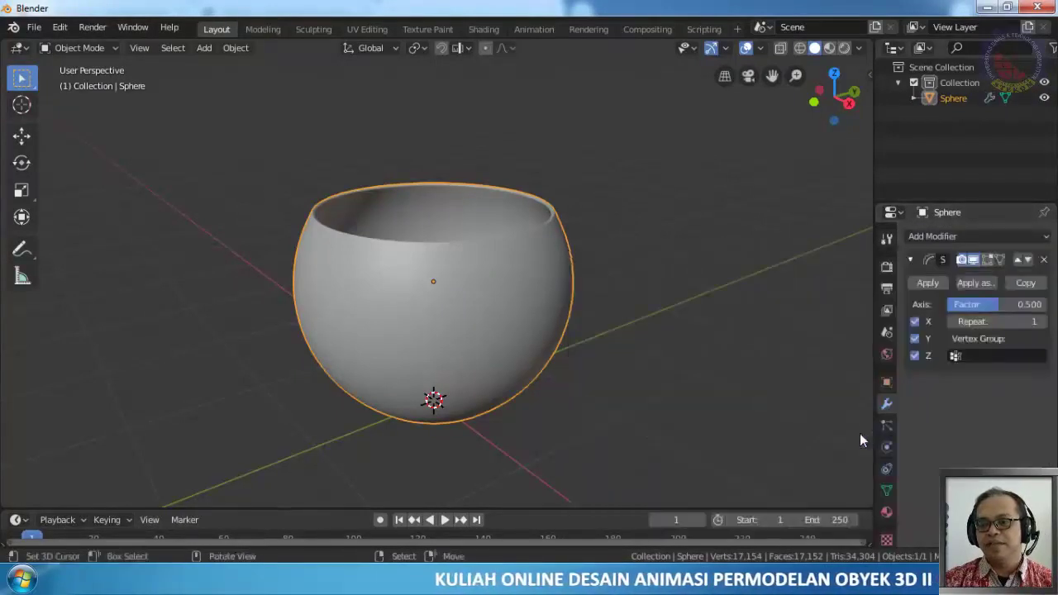
From the front view, move the bowl down about 0.15 m along Z so its flat base rests on the ground line
middle_drag(466, 295, 429, 282)
key(KP_1)
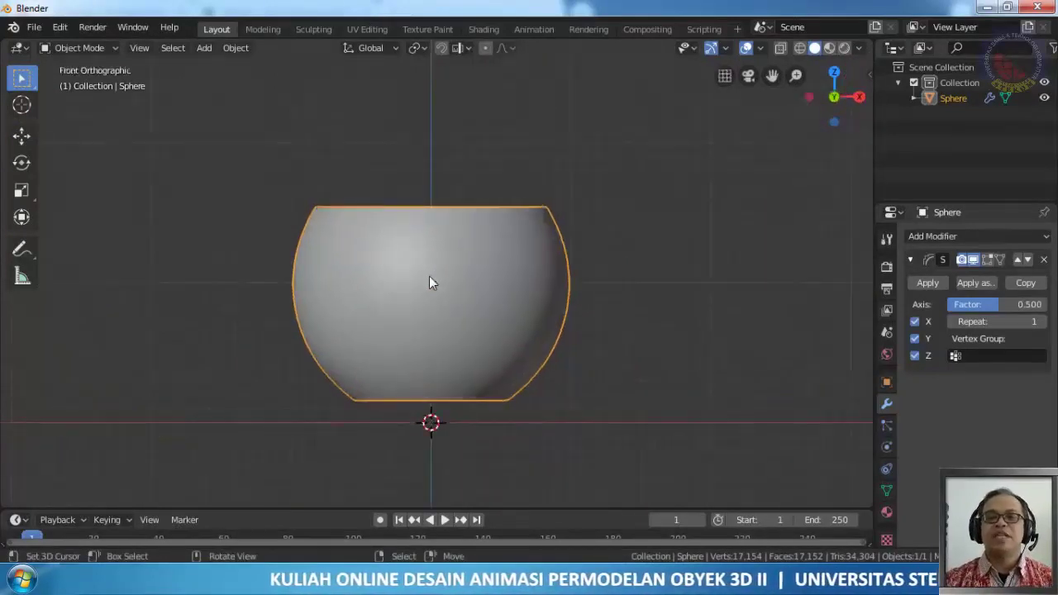
key(g)
key(z)
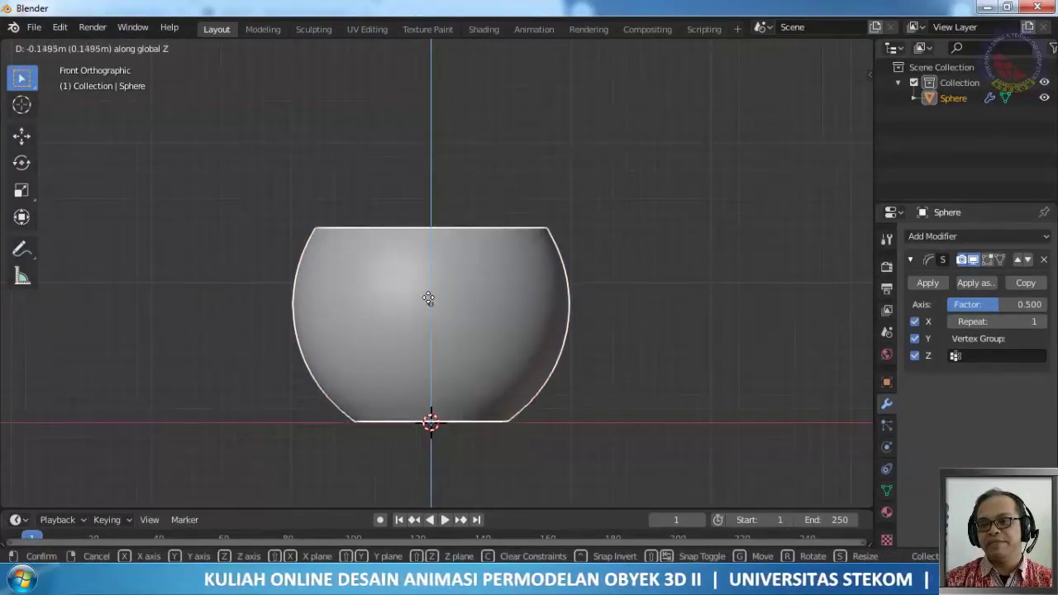
click(428, 299)
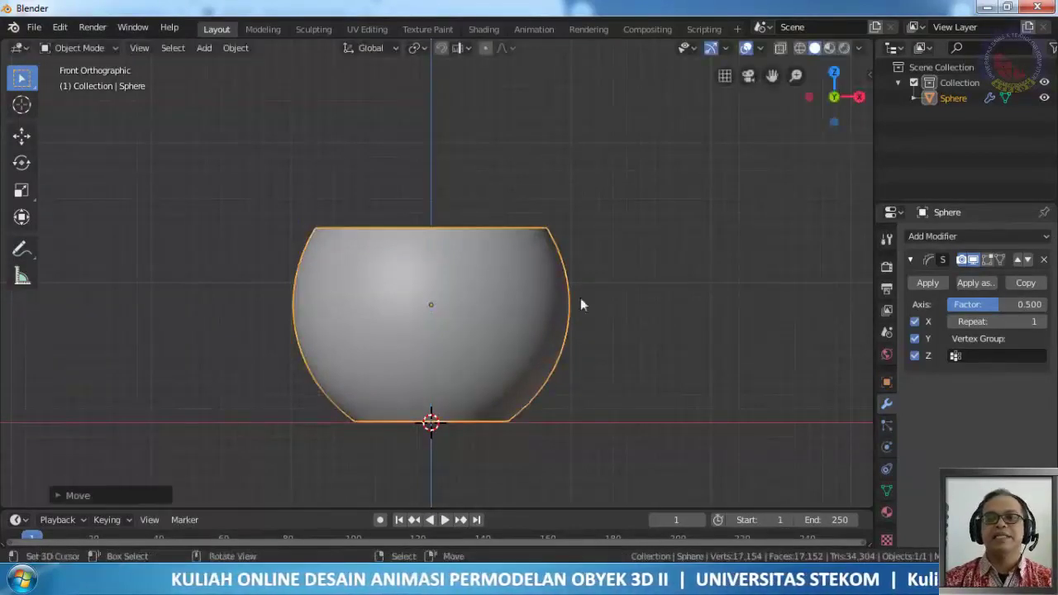
Add a material slot to the bowl and create a new Principled BSDF material in it
middle_drag(580, 304, 577, 377)
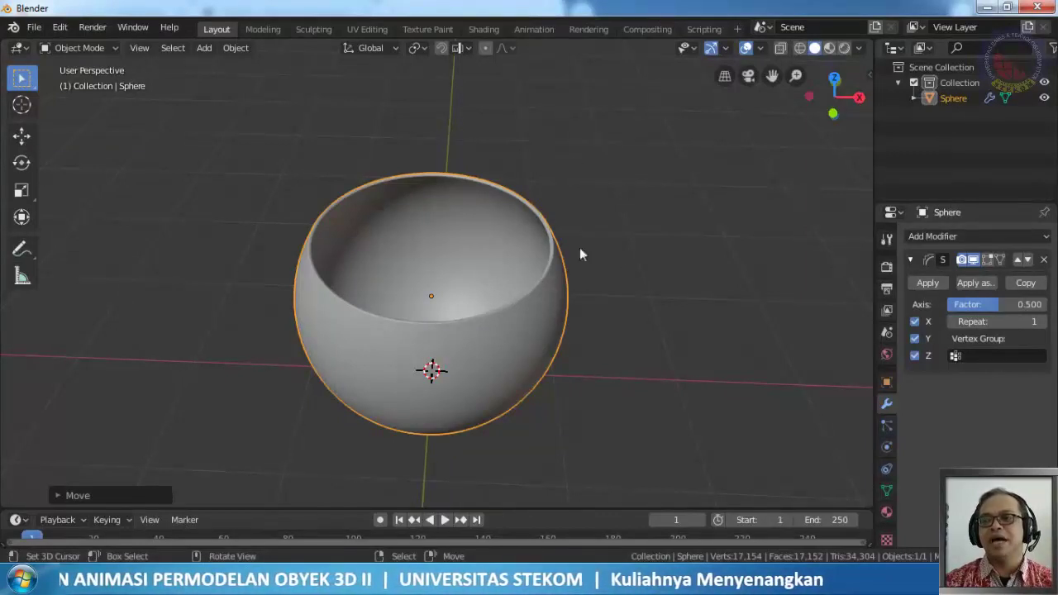
click(886, 512)
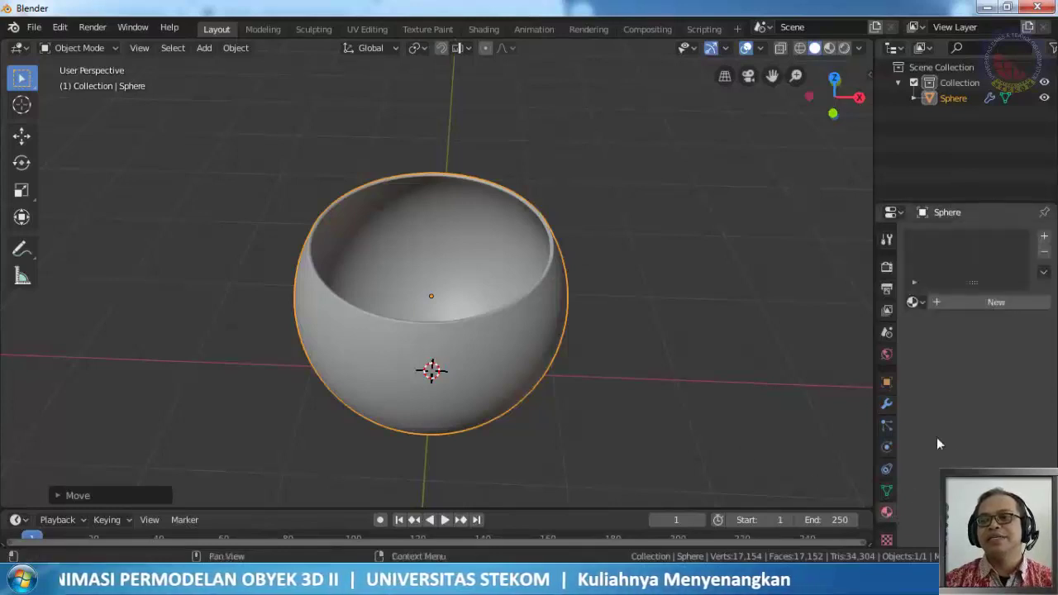
click(1044, 237)
click(980, 301)
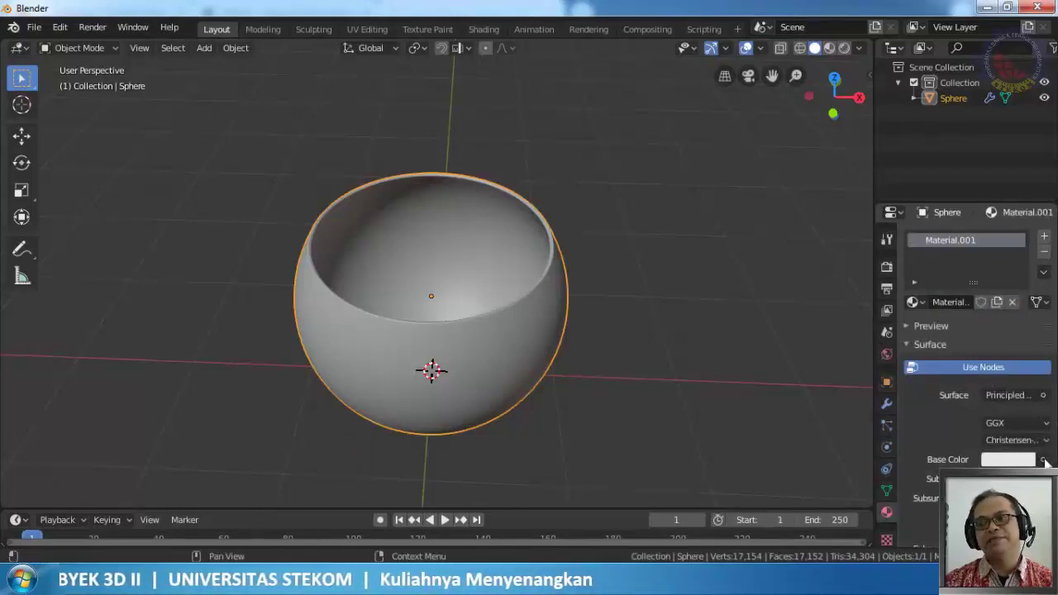
click(1043, 460)
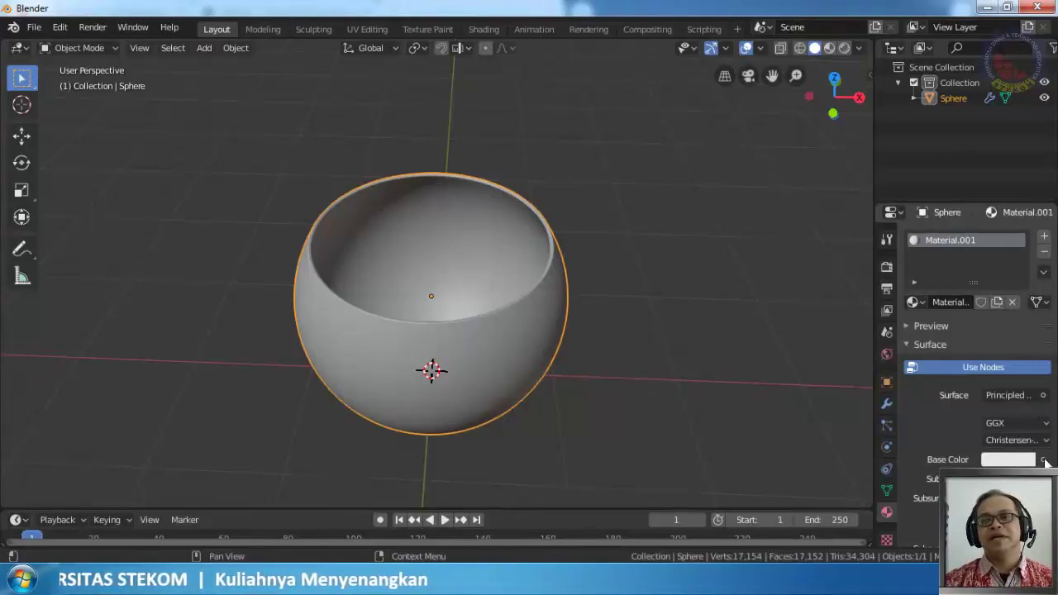
Switch to the Shading workspace and frame the bowl material's Principled BSDF and Material Output nodes in the node editor
click(480, 29)
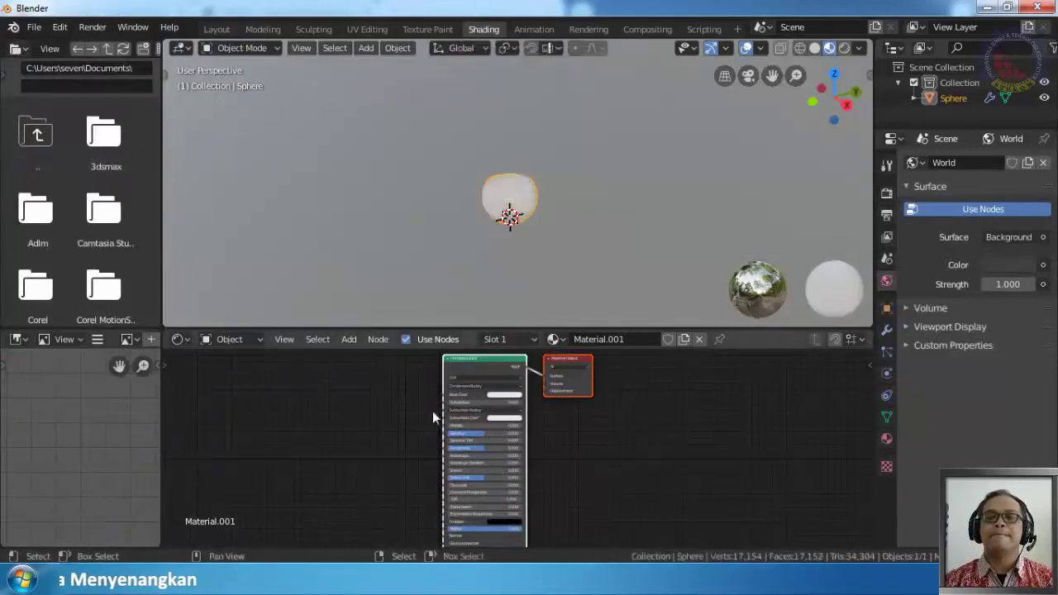
scroll(448, 425, up, 2)
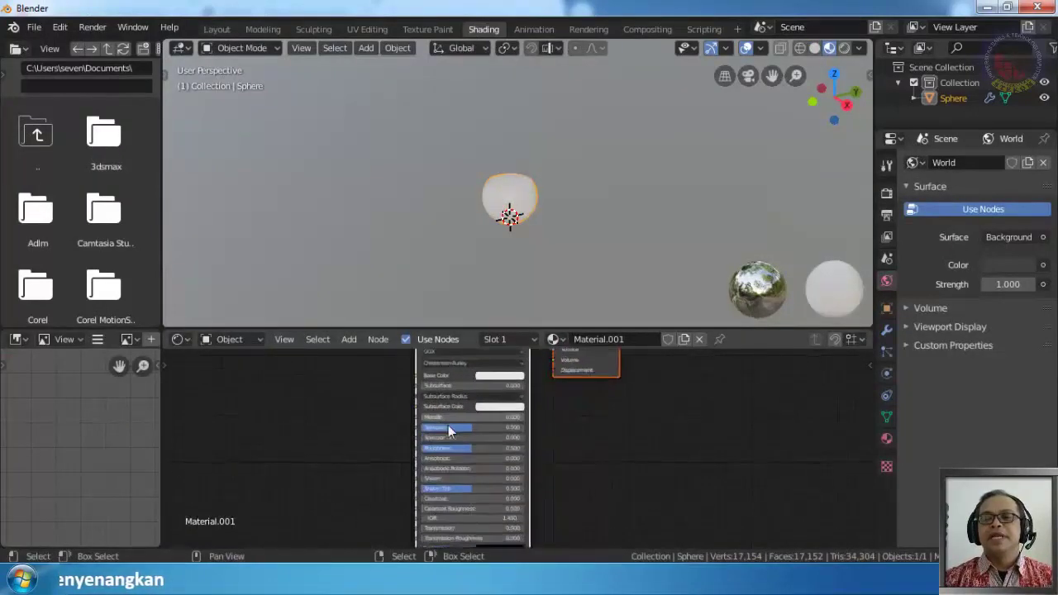
scroll(448, 425, up, 3)
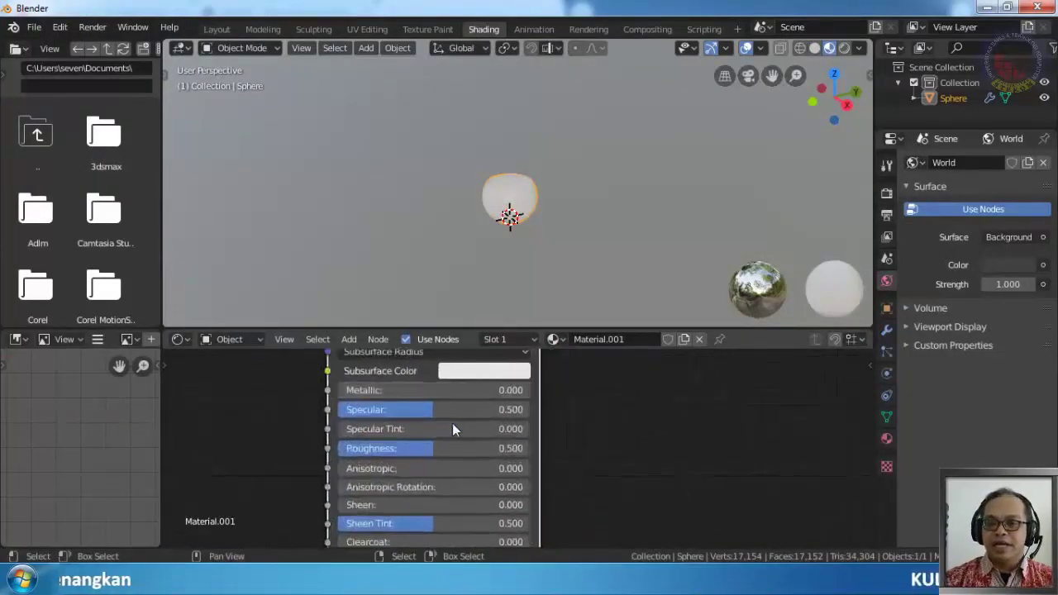
middle_drag(575, 409, 640, 520)
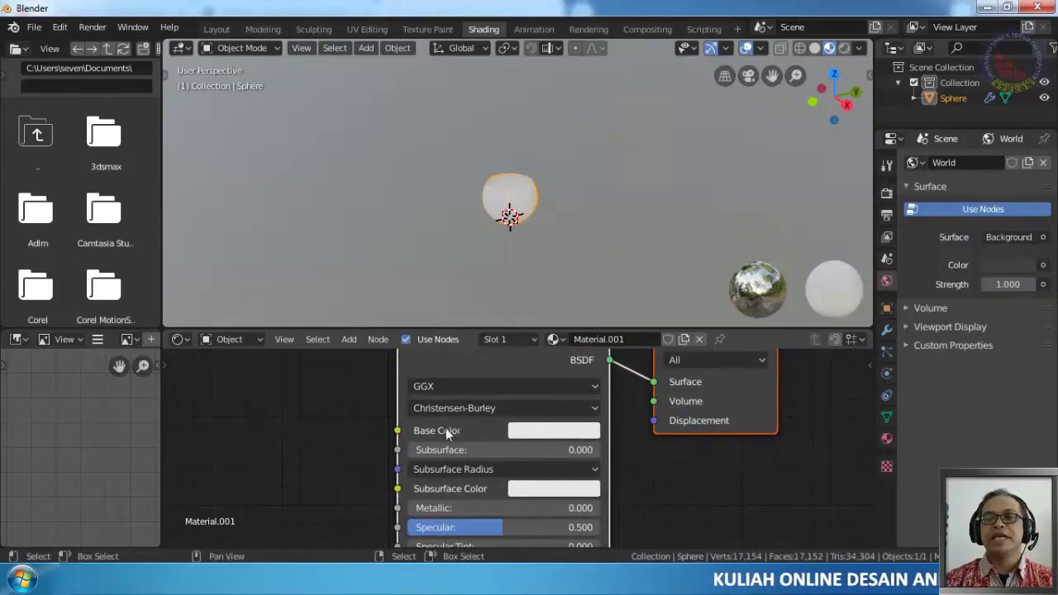
scroll(375, 425, down, 1)
middle_drag(375, 425, 416, 444)
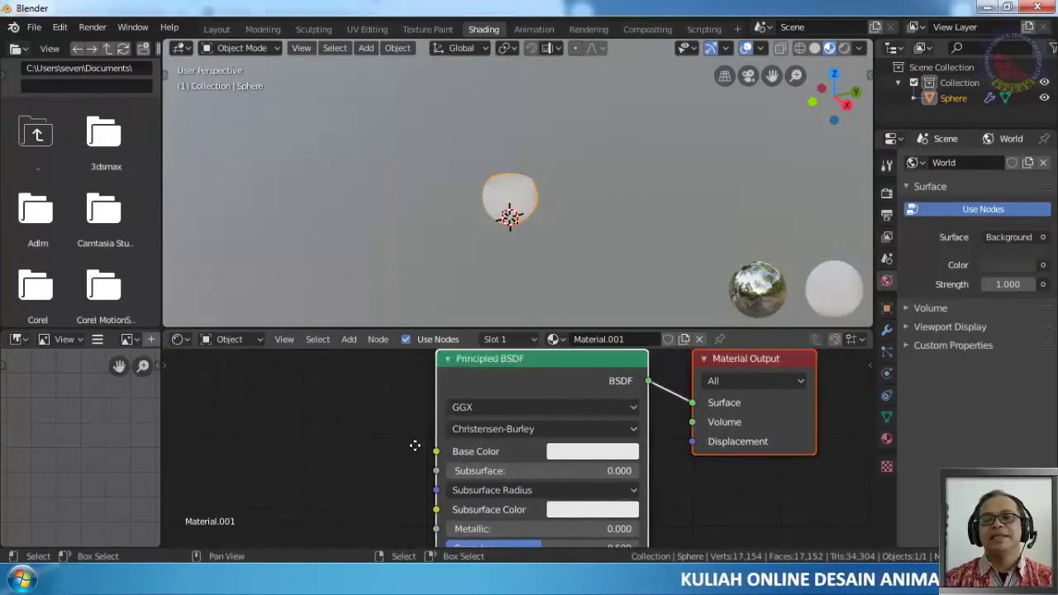
scroll(415, 450, up, 2)
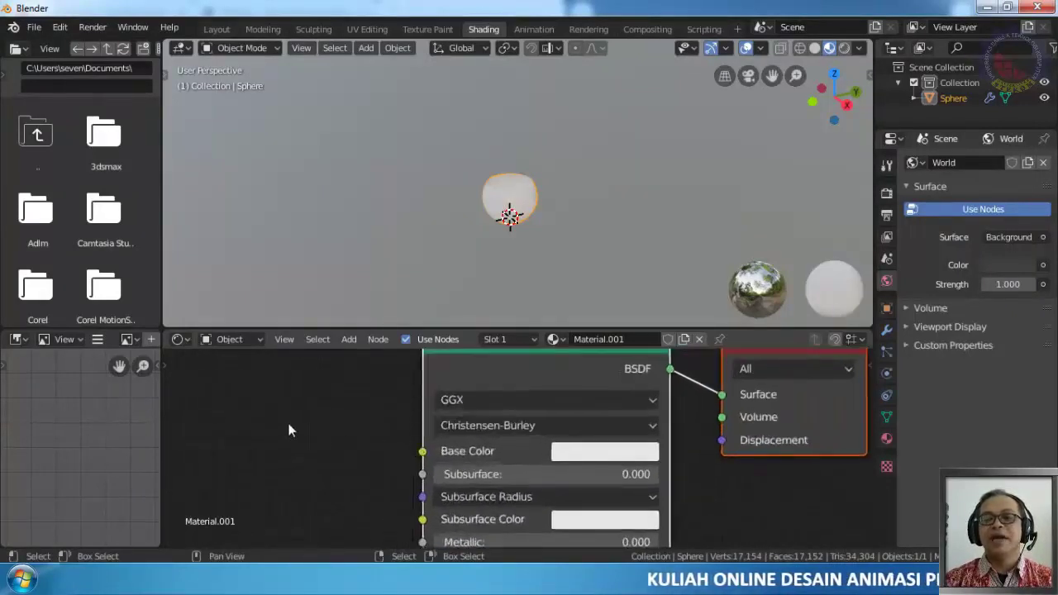
scroll(294, 423, down, 1)
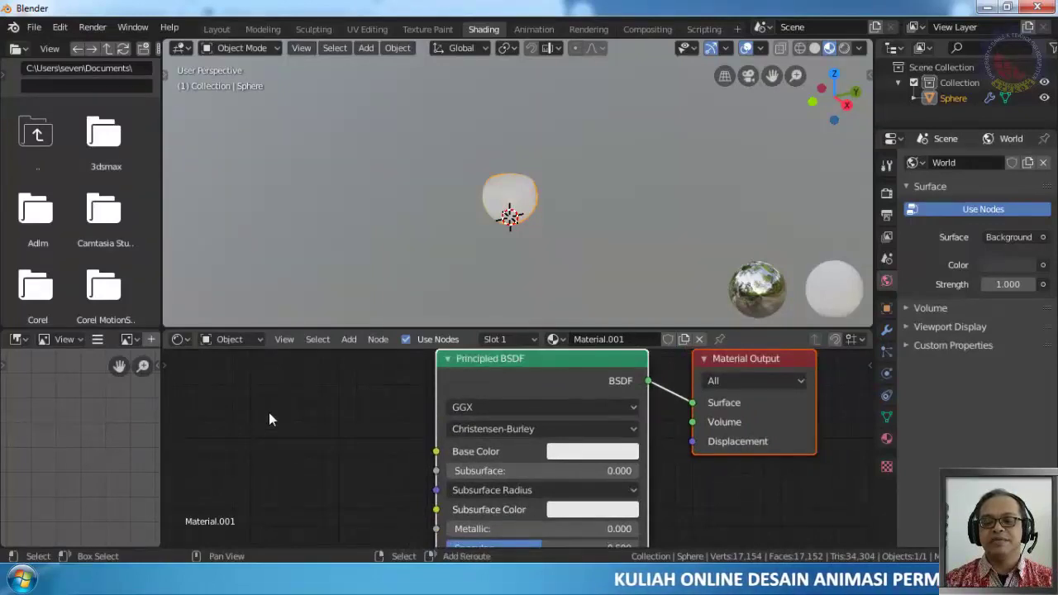
Add an Image Texture node to the bowl's material, placed to the left of the Principled BSDF node
key(shift+a)
mouse_move(269, 413)
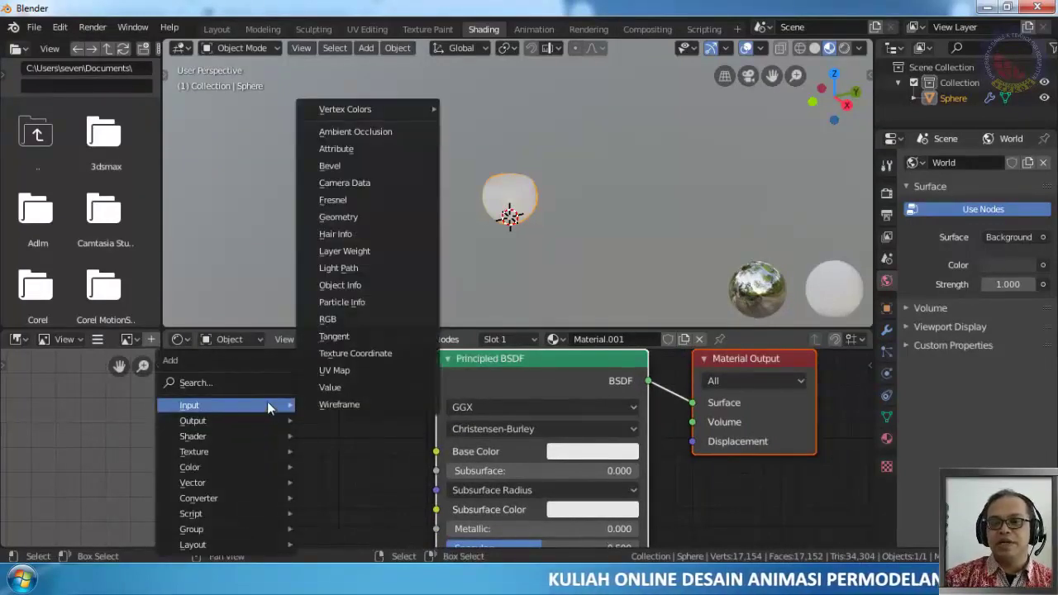
mouse_move(273, 452)
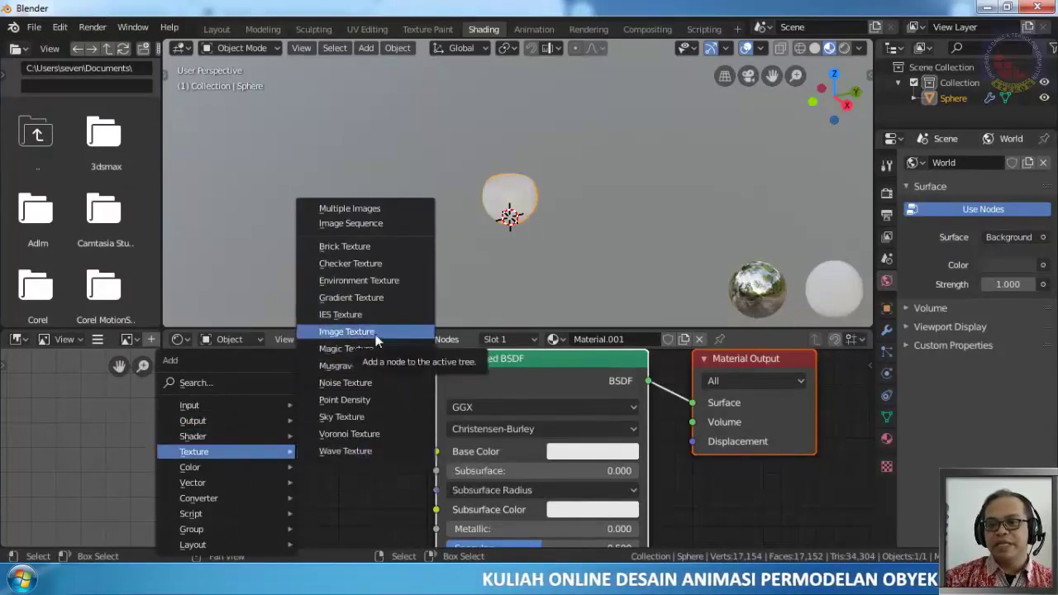
click(376, 336)
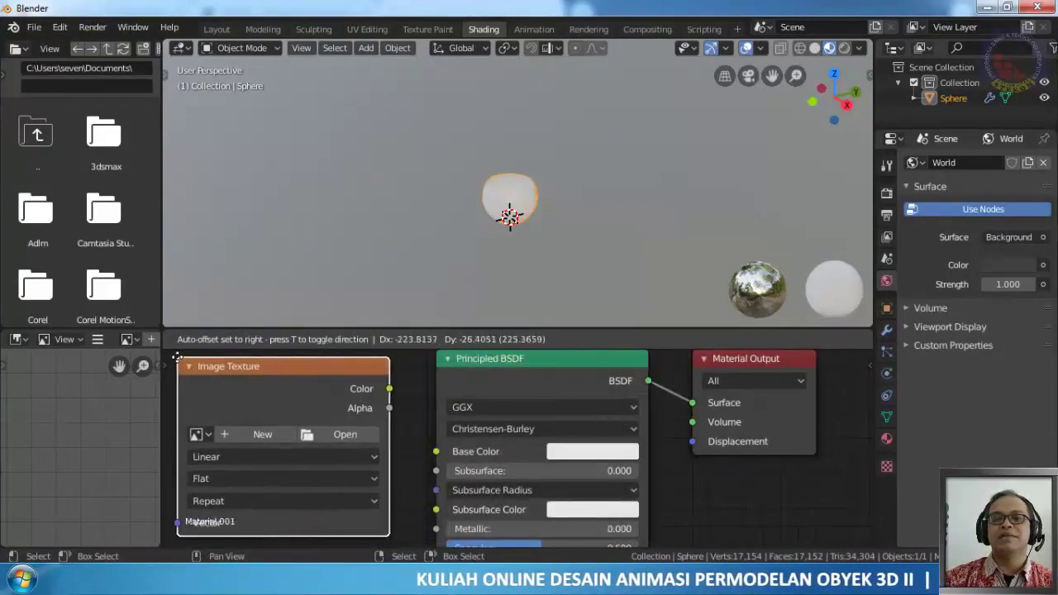
click(177, 357)
Load planks_brown_10_diff_2k.jpg from the plank folder inside Blender 1\HDRI on drive D into the Image Texture node
click(343, 432)
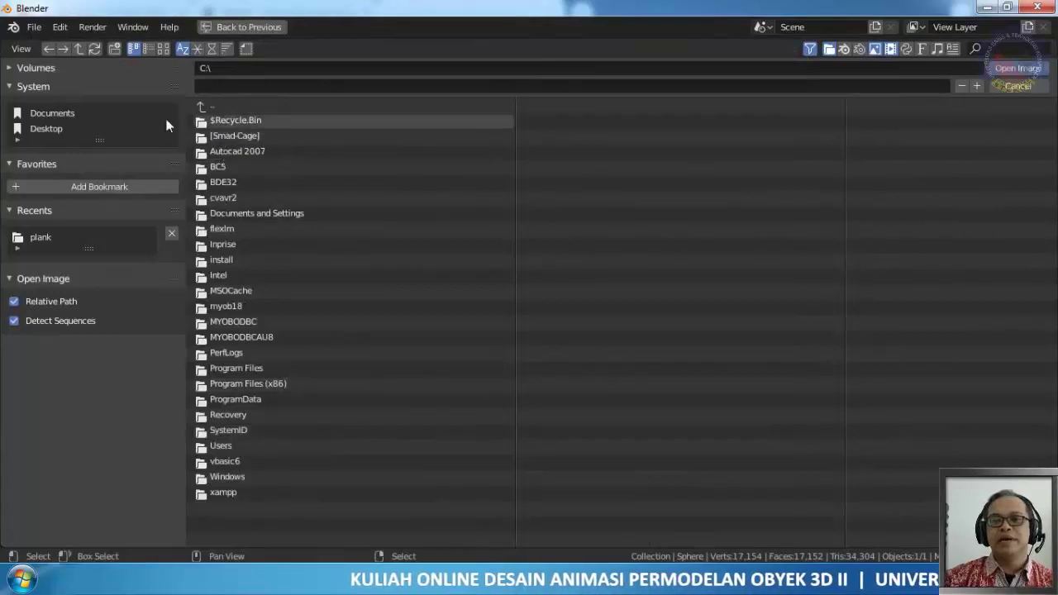
click(35, 69)
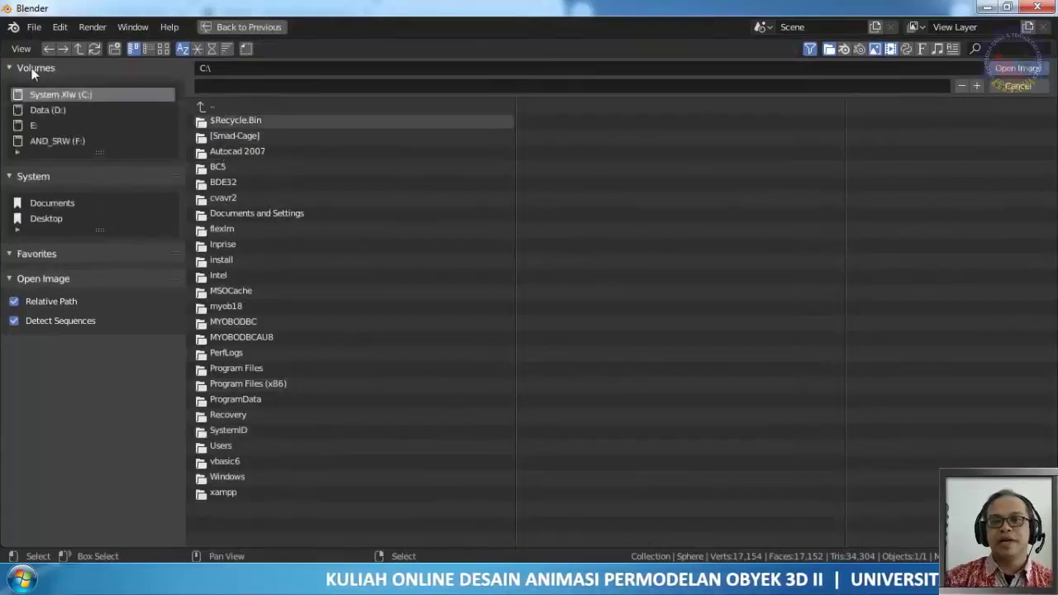
click(51, 109)
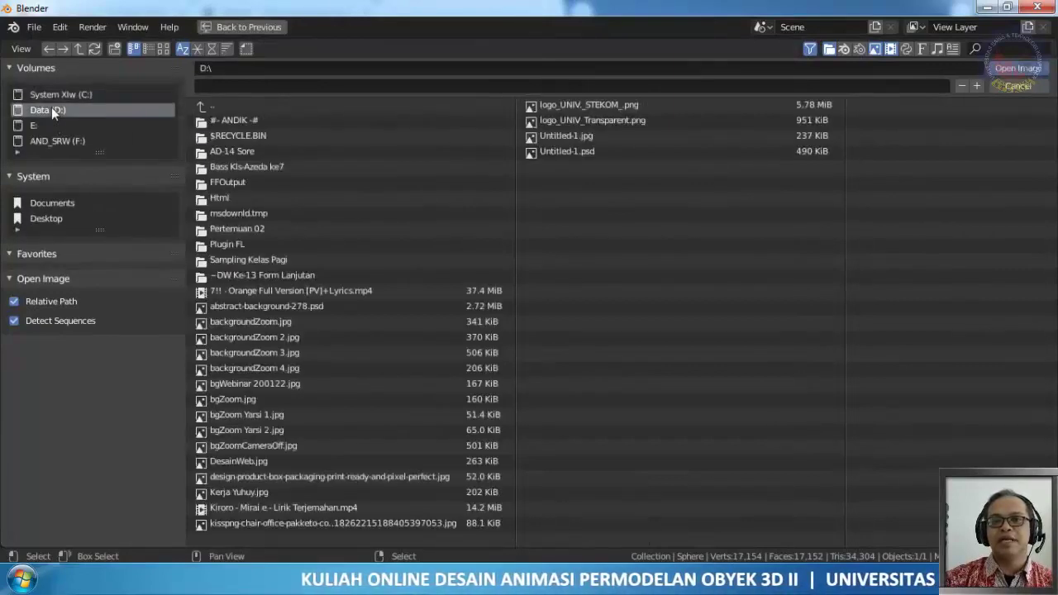
click(231, 121)
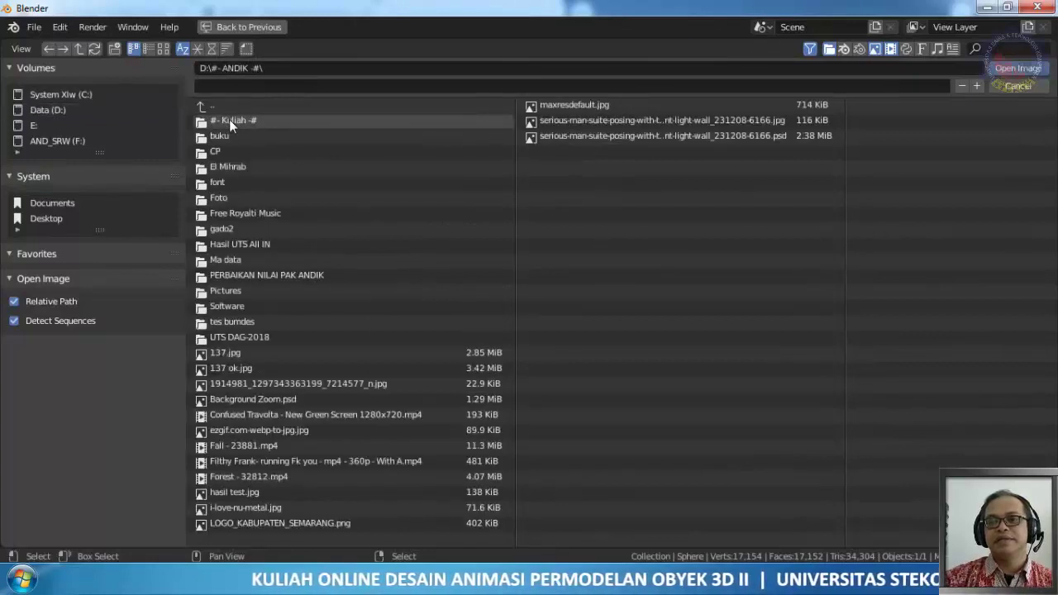
click(229, 120)
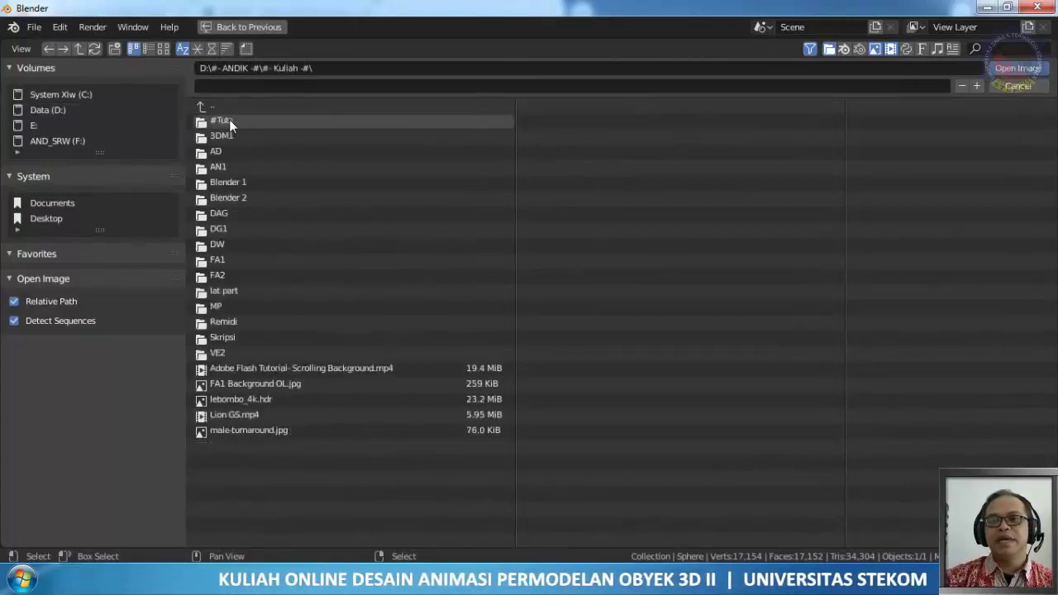
click(235, 184)
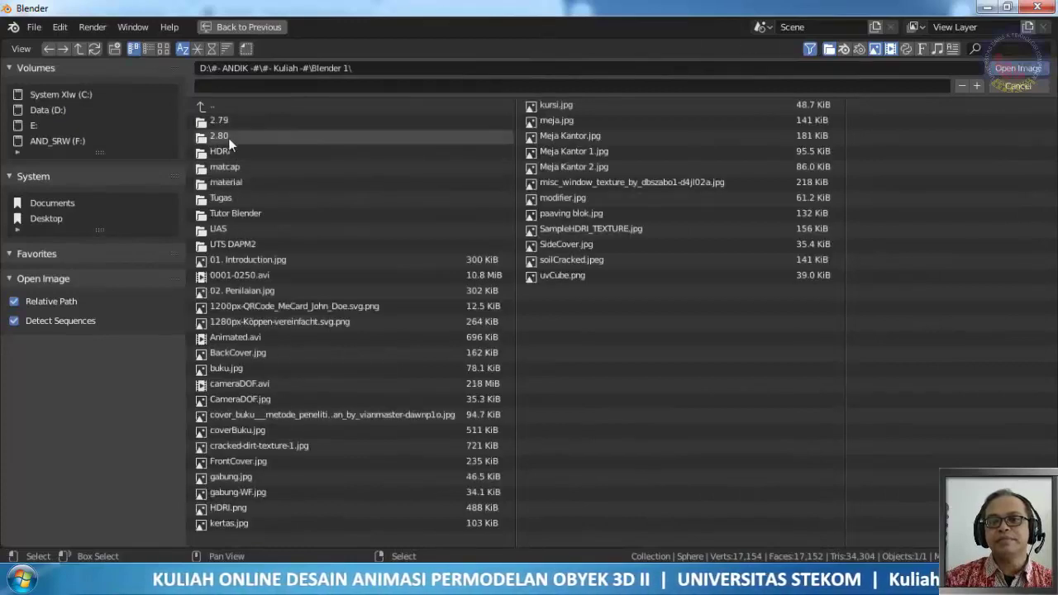
click(227, 151)
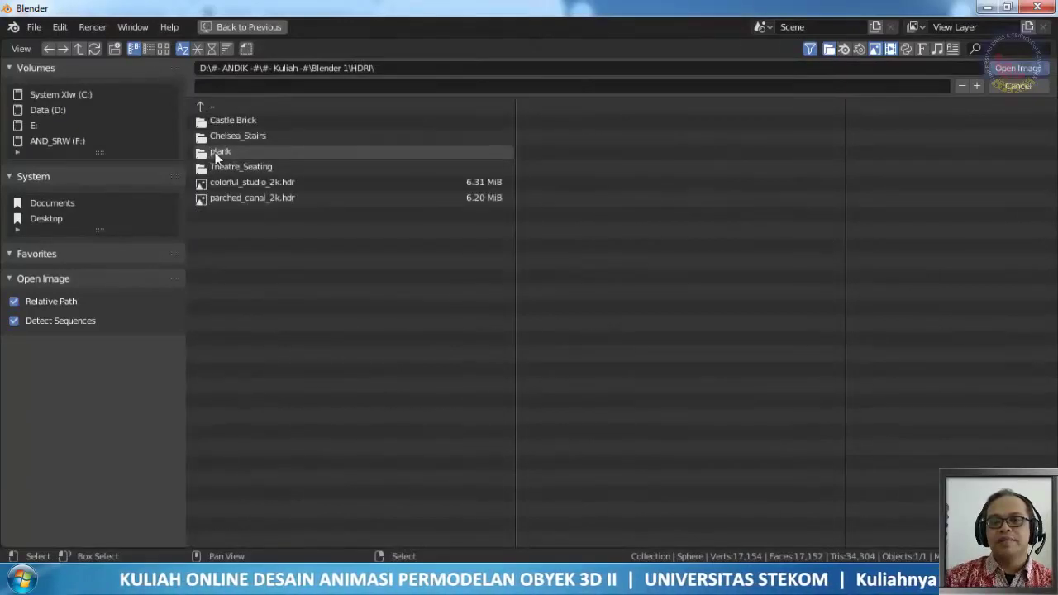
click(215, 152)
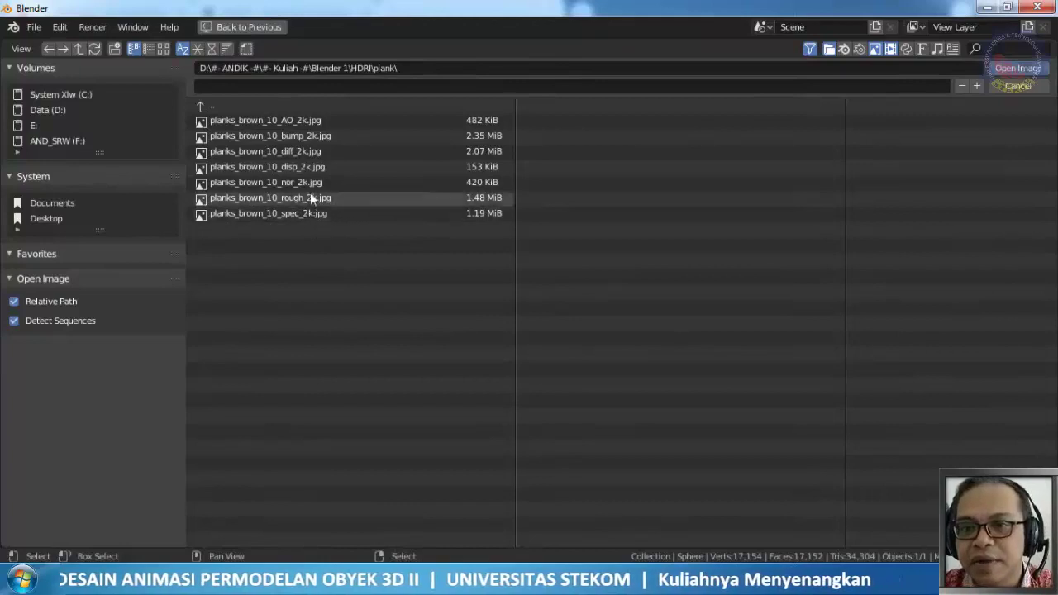
click(296, 149)
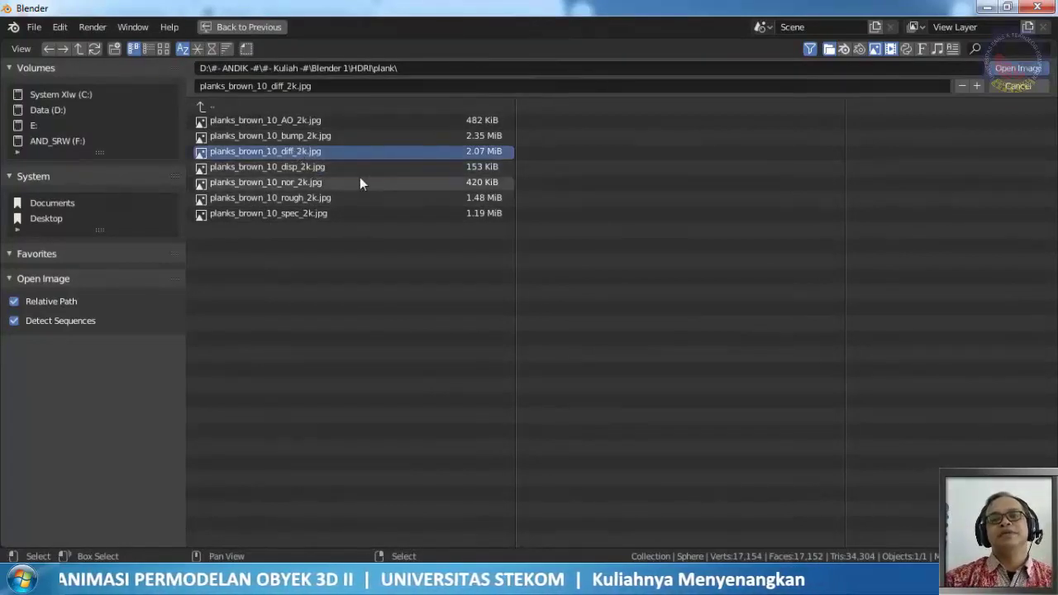
click(1017, 73)
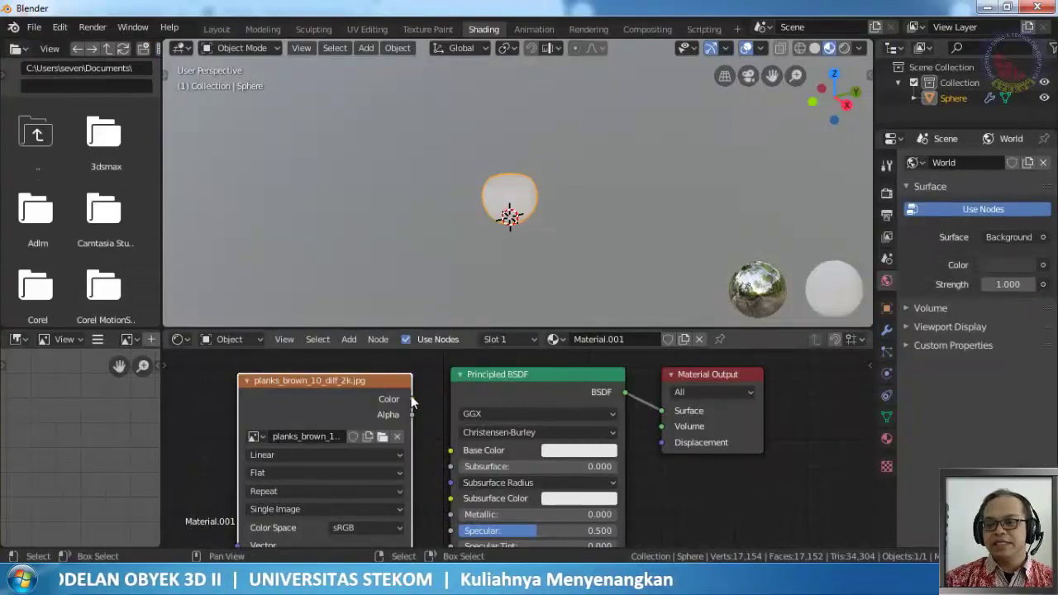
Link the plank image's Color output to the Principled BSDF's Base Color and check the wood texture on the bowl
drag(412, 399, 451, 454)
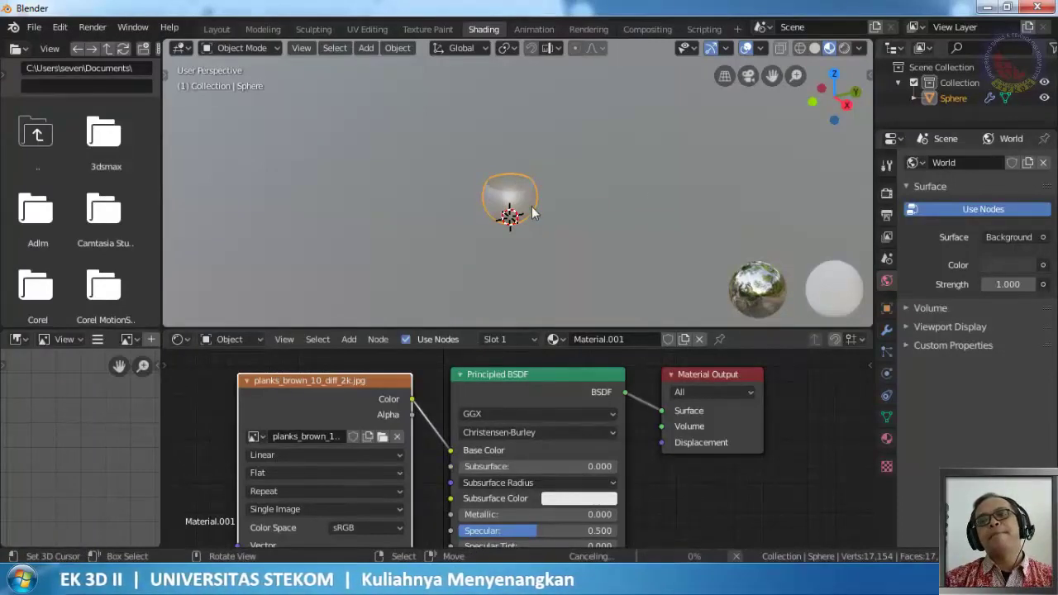
scroll(562, 201, up, 3)
scroll(561, 202, up, 3)
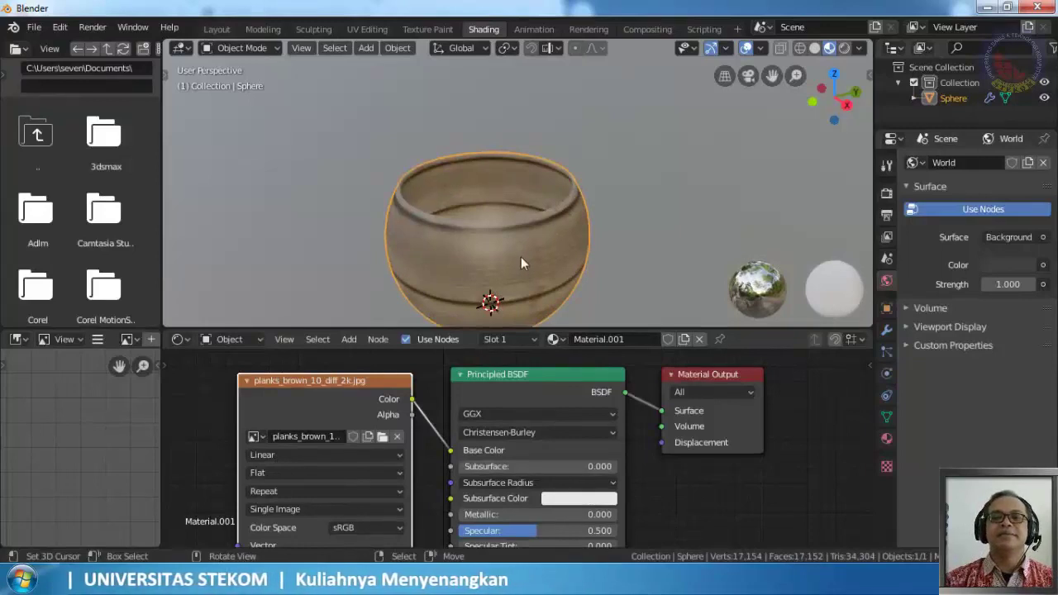
middle_drag(521, 263, 481, 189)
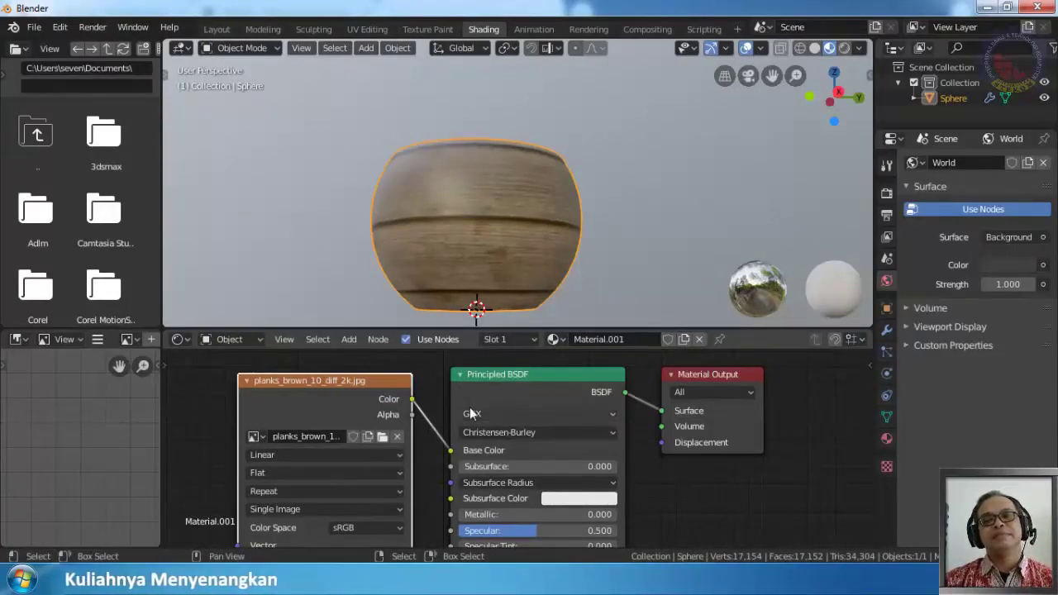
Delete the planks_brown_10_diff_2k.jpg image texture node from the bowl's material
click(331, 380)
key(Delete)
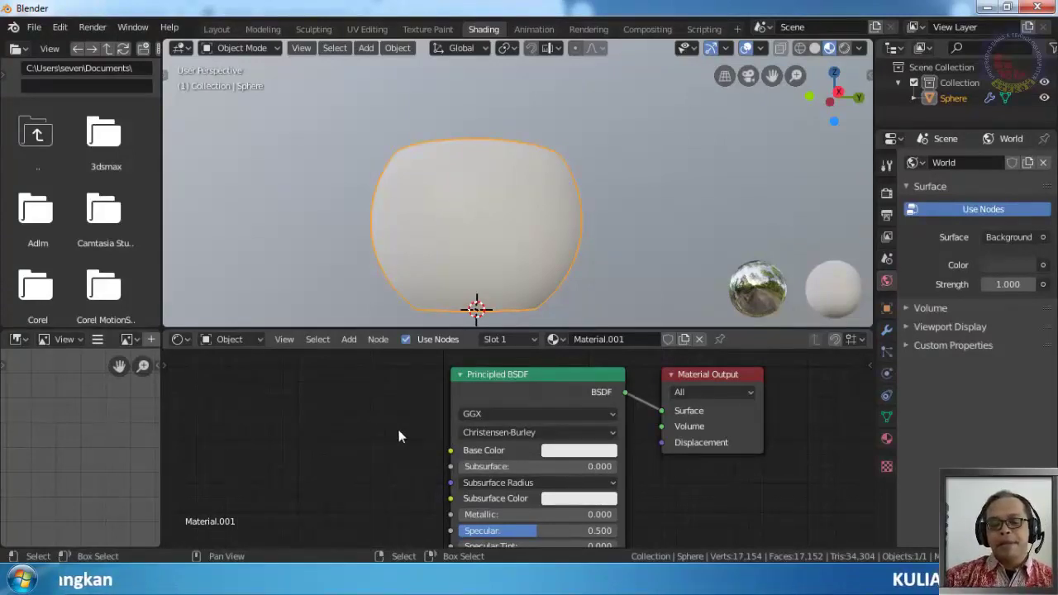
Try to run Principled Texture Setup with all six castle_brick_02_red images from the Castle Brick folder inside Blender 1\HDRI on drive D
key(ctrl+shift)
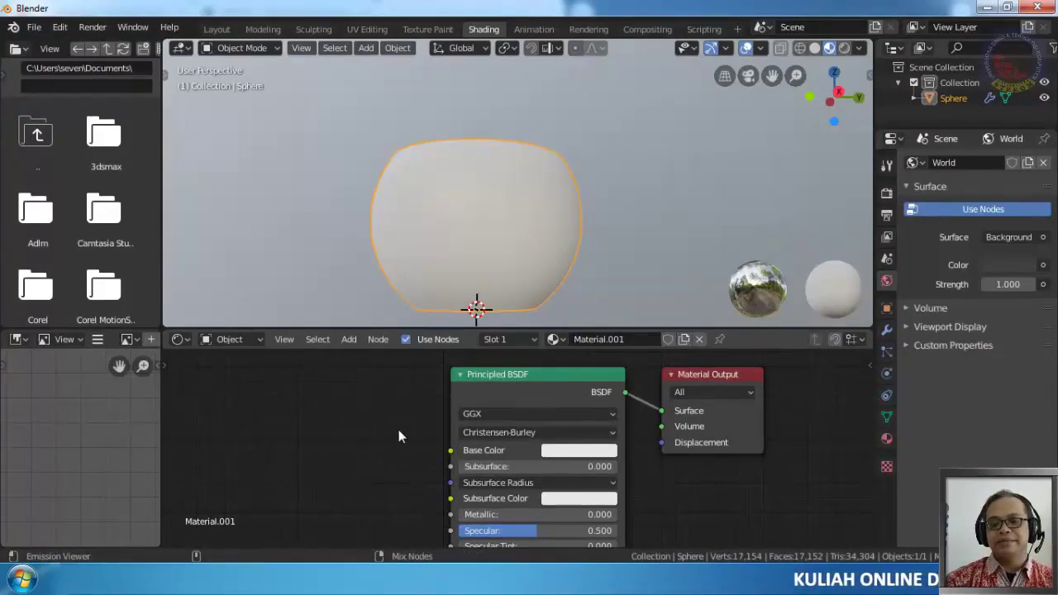
key(ctrl+shift+t)
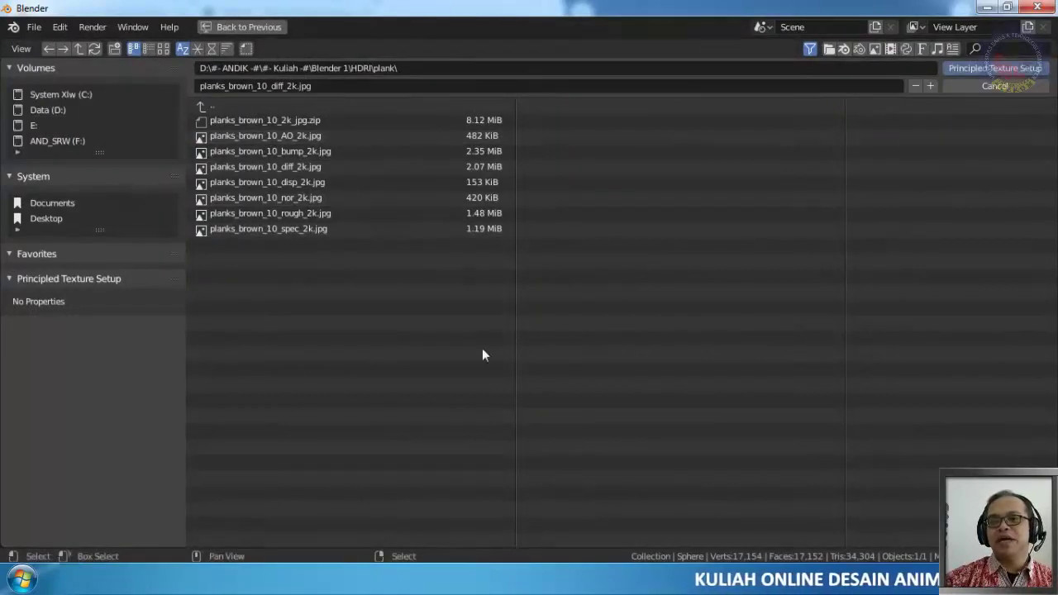
click(56, 112)
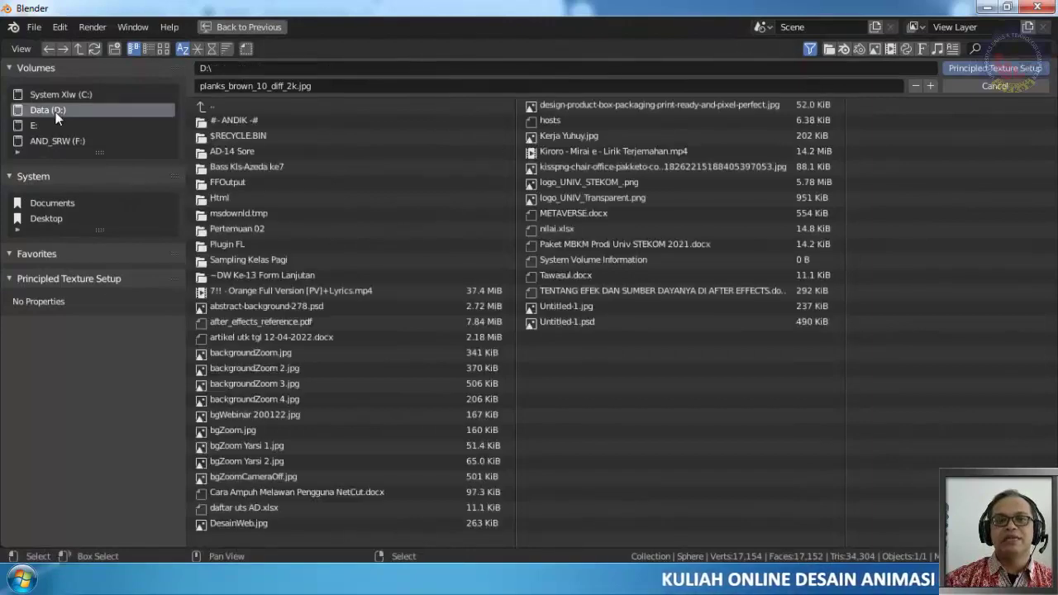
double_click(247, 120)
double_click(233, 123)
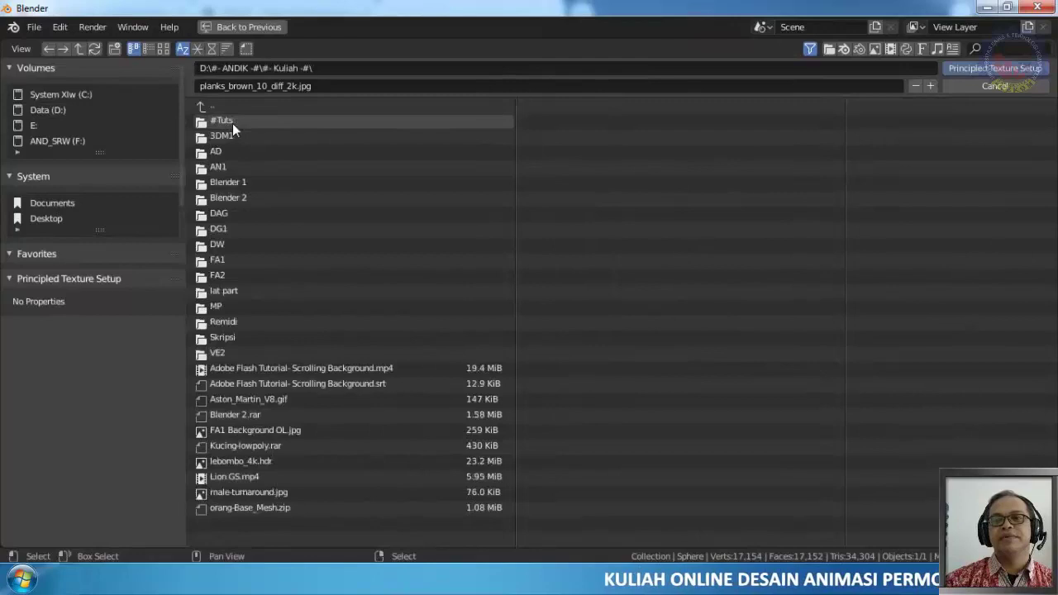
double_click(221, 180)
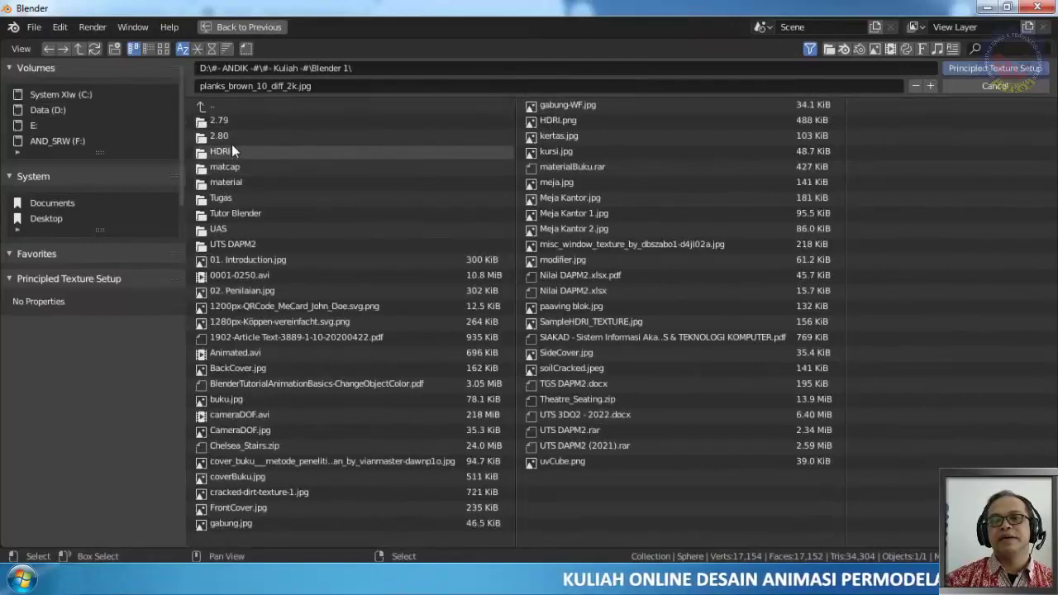
double_click(220, 152)
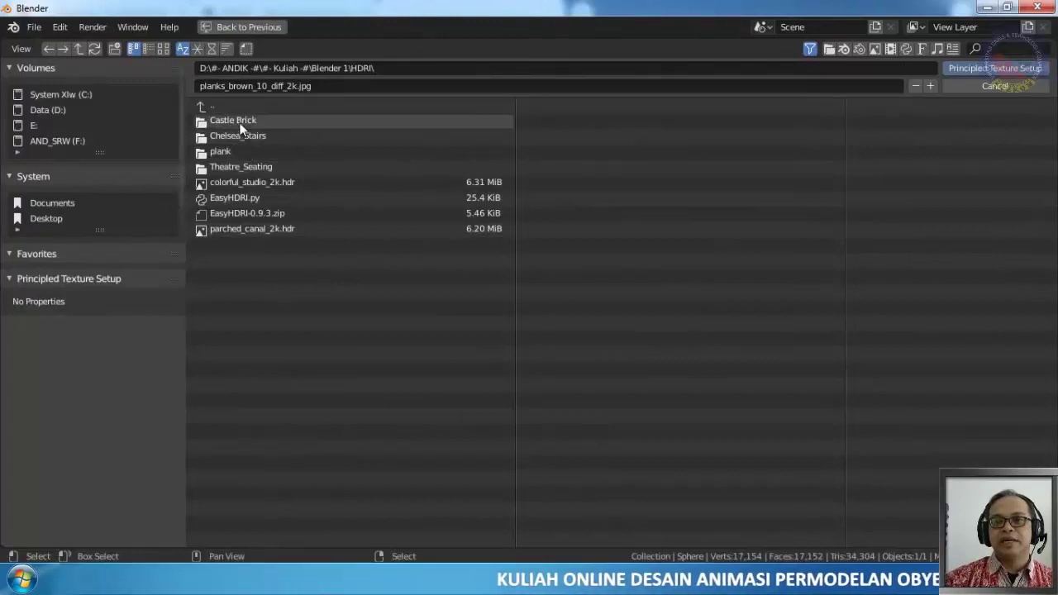
double_click(240, 125)
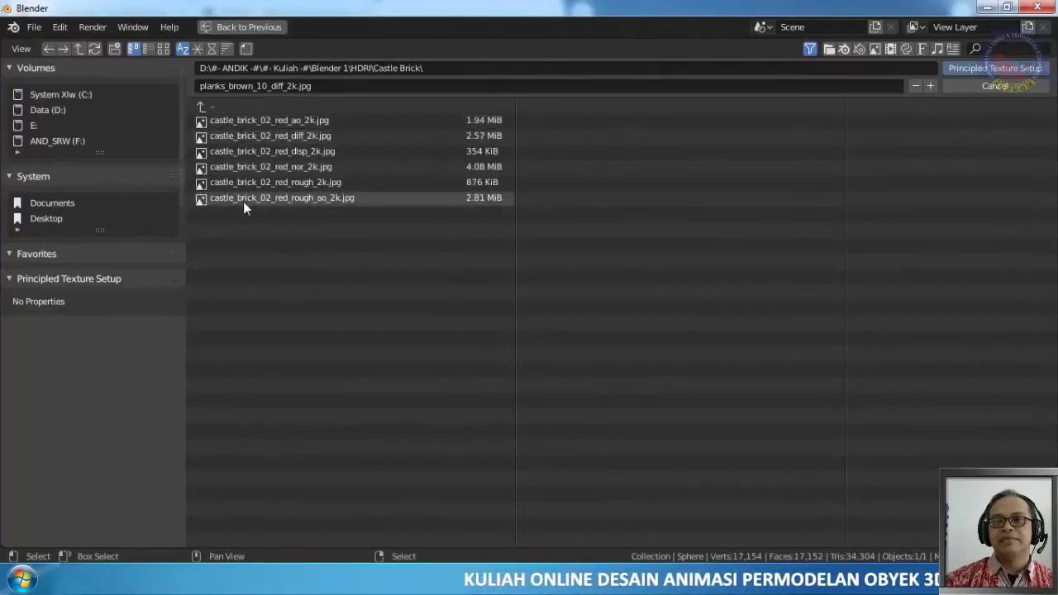
drag(235, 226, 296, 118)
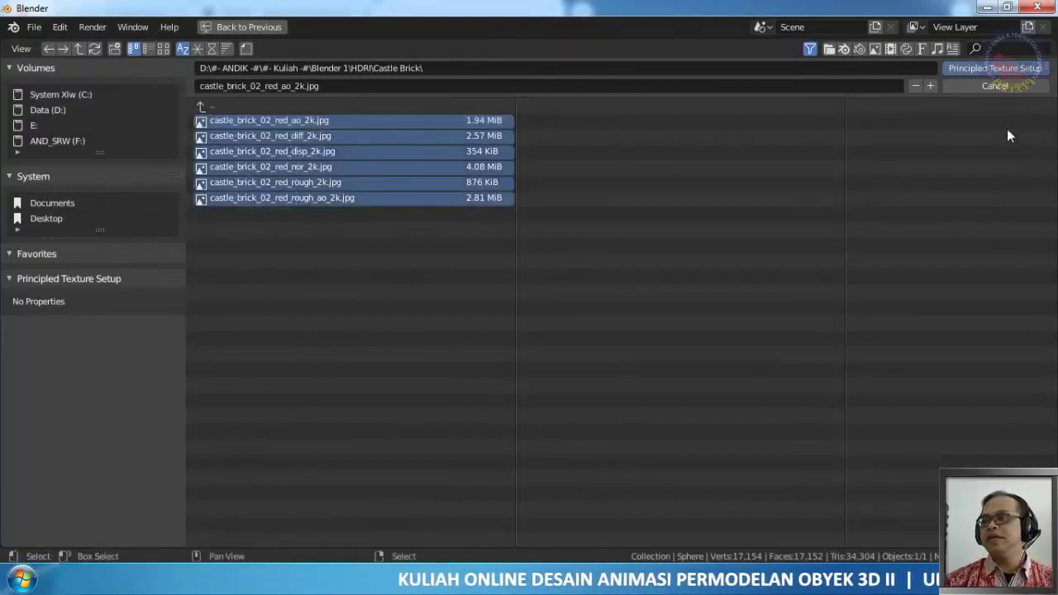
click(976, 68)
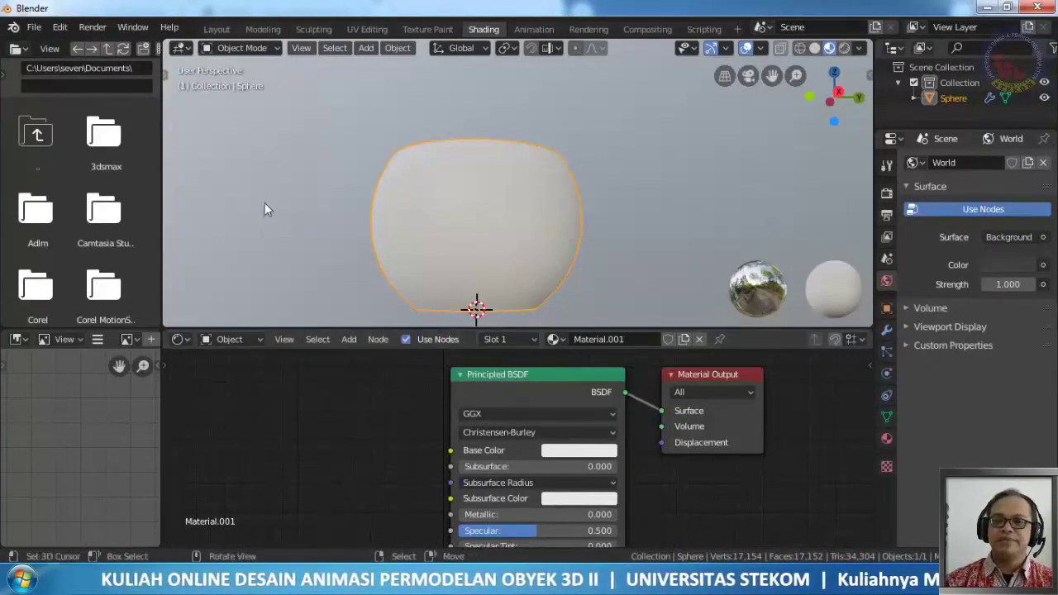
Switch the bowl to Edit Mode and select its entire mesh
key(Tab)
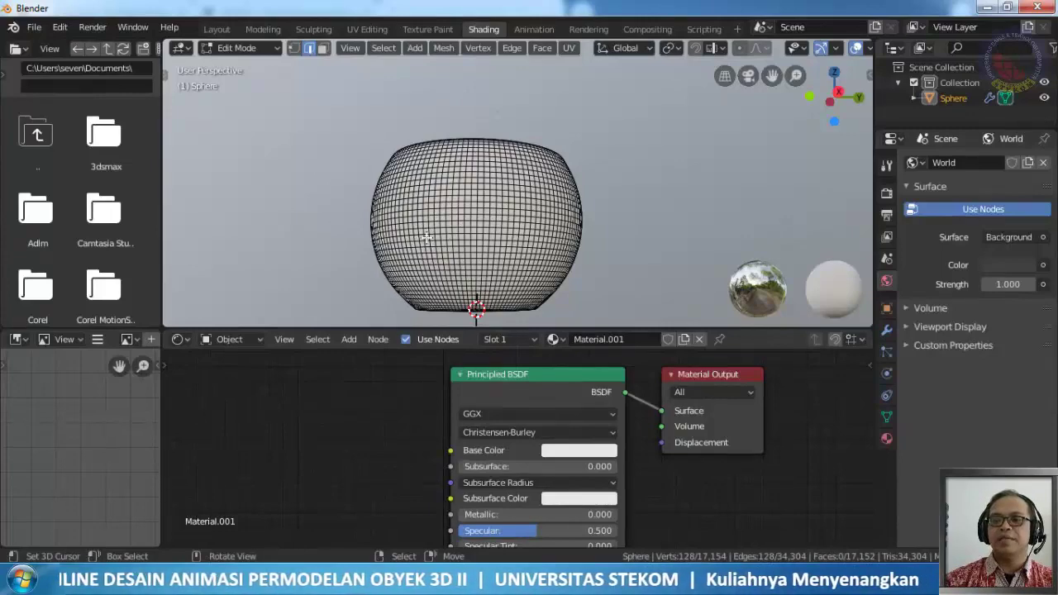
middle_drag(463, 226, 470, 246)
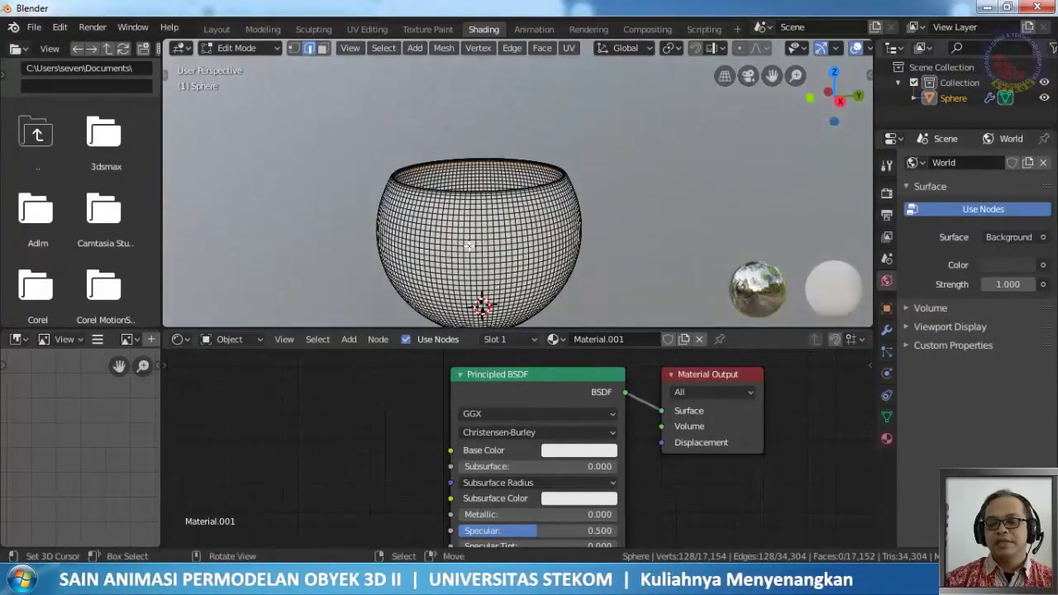
key(a)
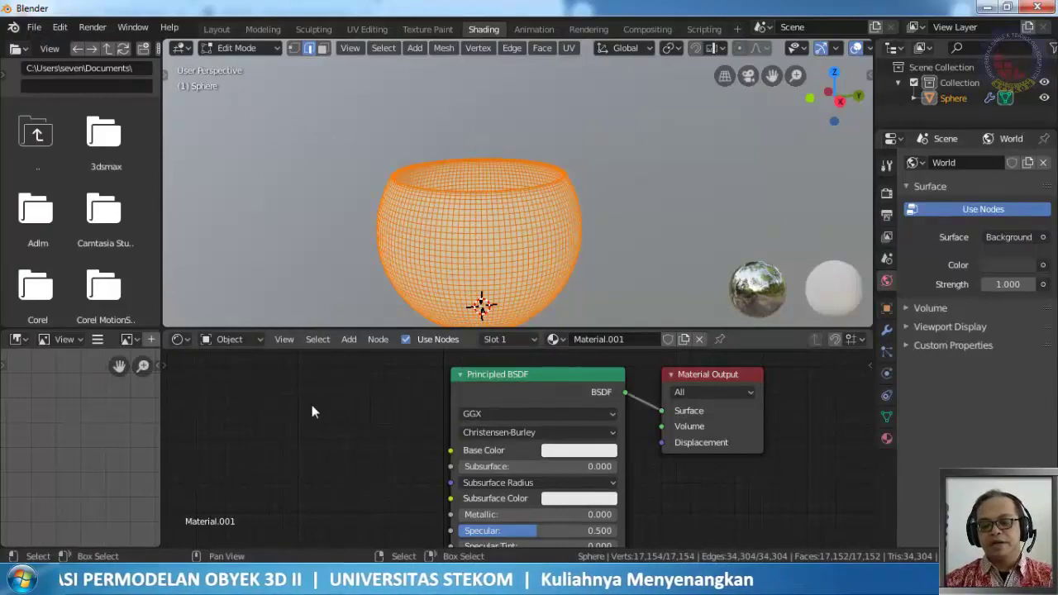
Try to run Principled Texture Setup again with all six castle_brick_02_red images while the bowl's whole mesh is selected
key(ctrl+shift+t)
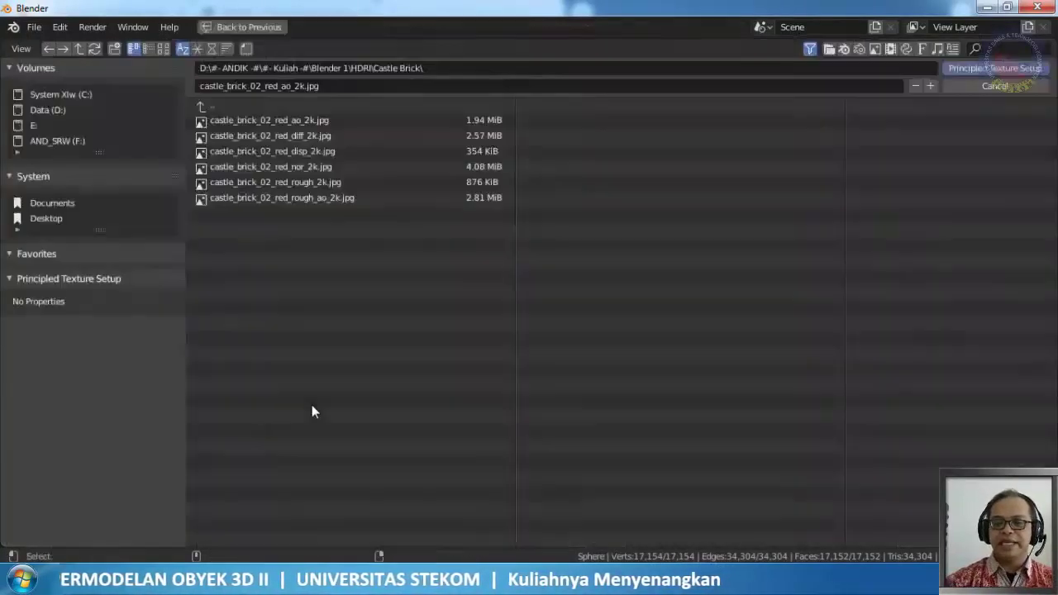
click(293, 122)
shift+click(294, 138)
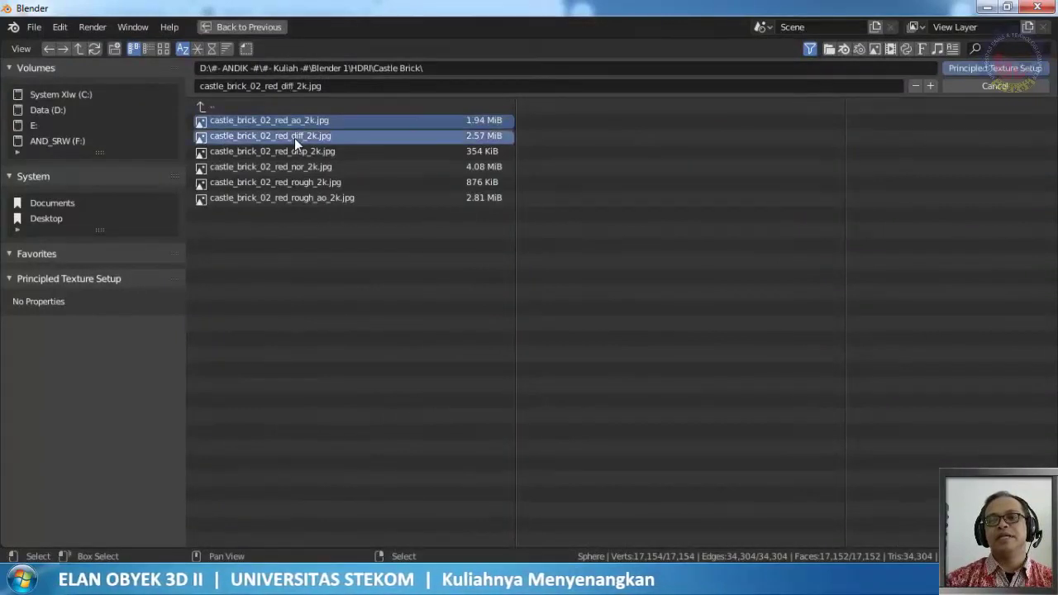
shift+click(293, 149)
shift+click(291, 167)
shift+click(291, 181)
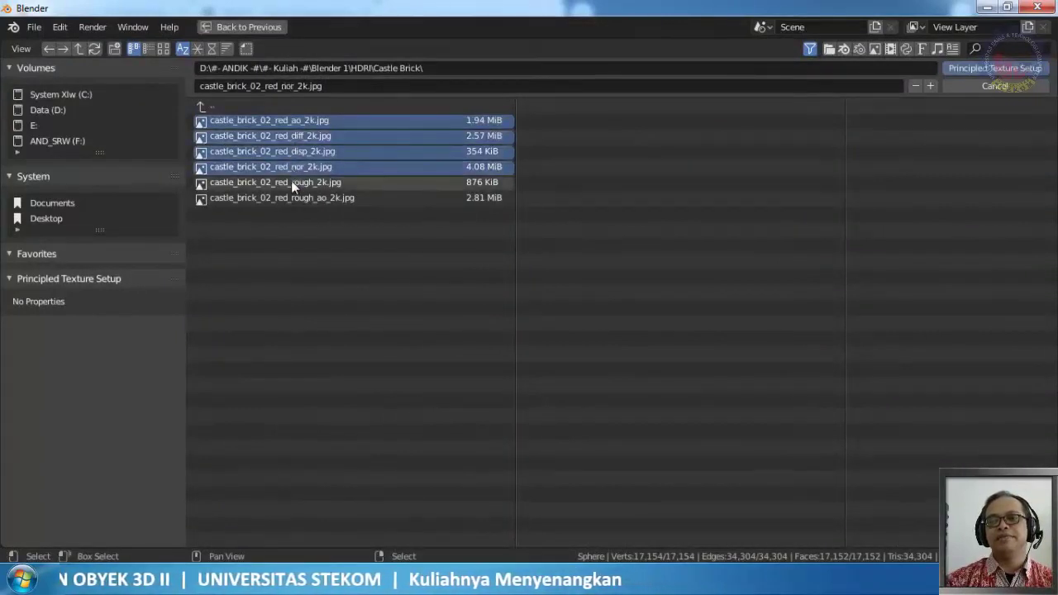
shift+click(291, 198)
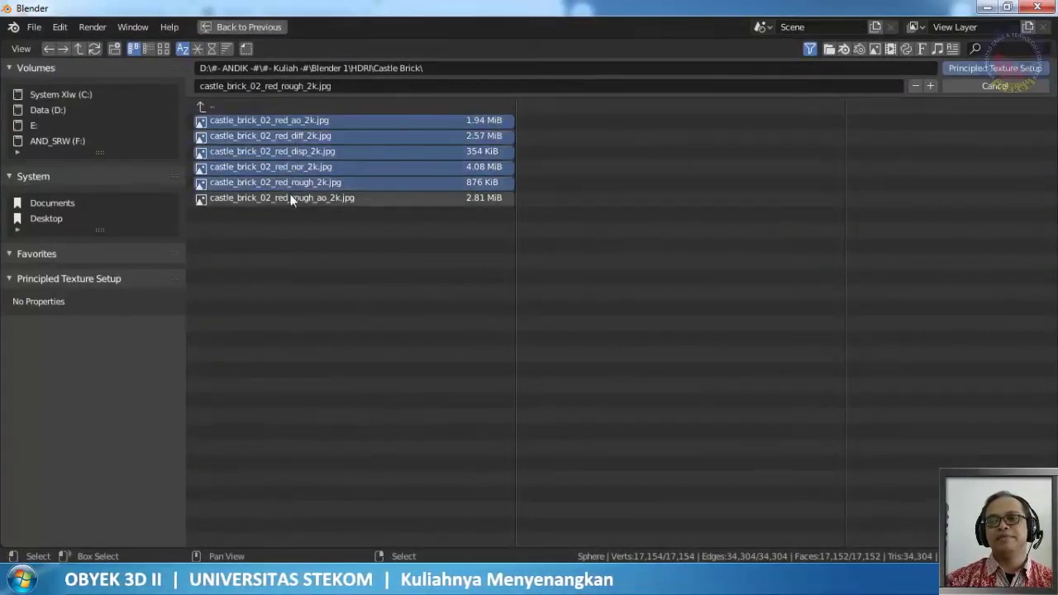
click(989, 67)
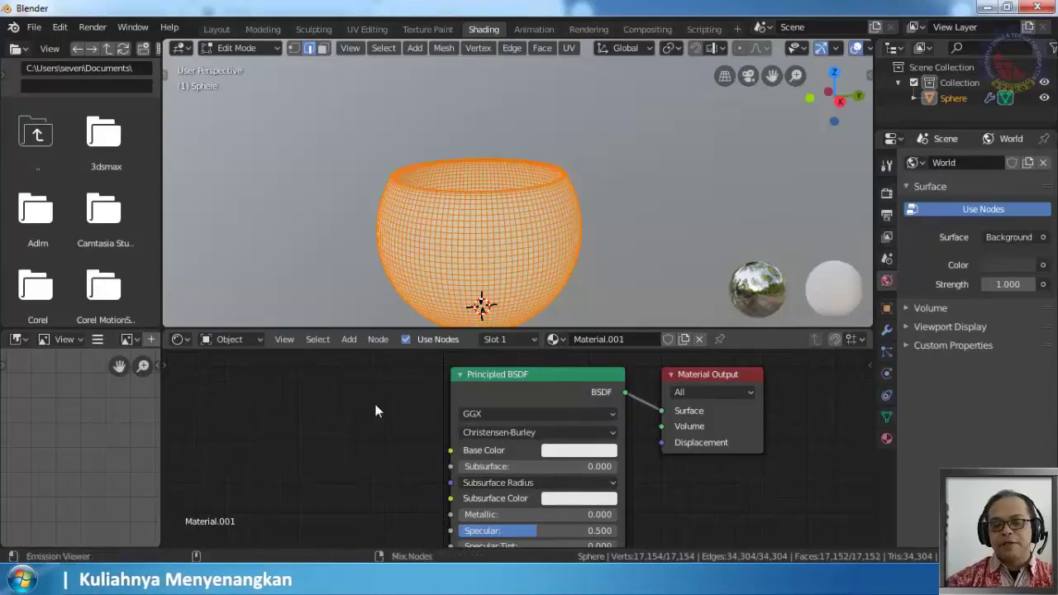
Try to run Principled Texture Setup with the seven planks_brown_10 JPG images from the neighbouring plank folder in HDRI
key(ctrl+shift+t)
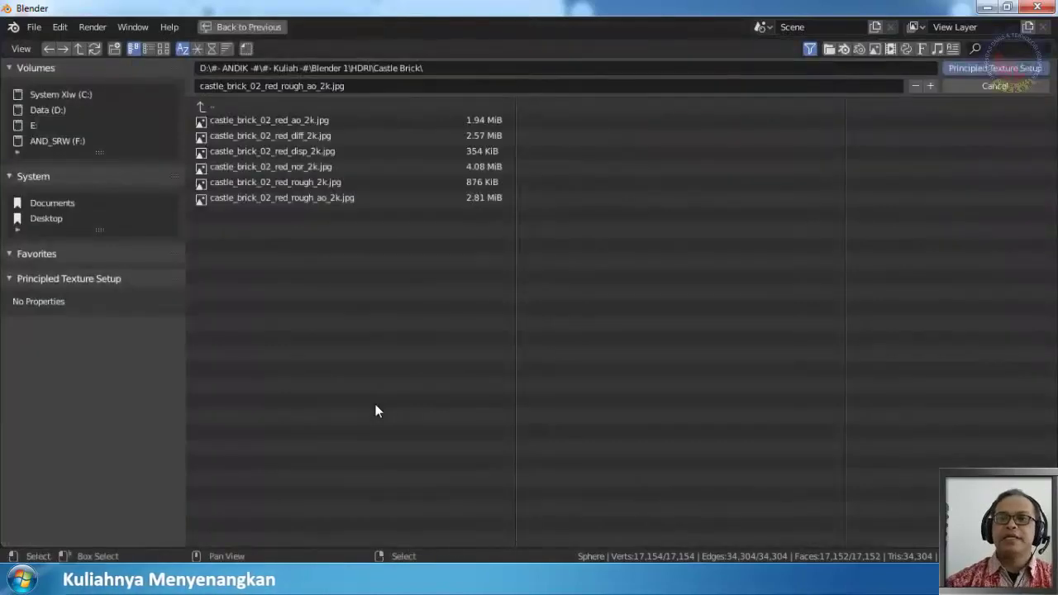
click(217, 107)
click(227, 151)
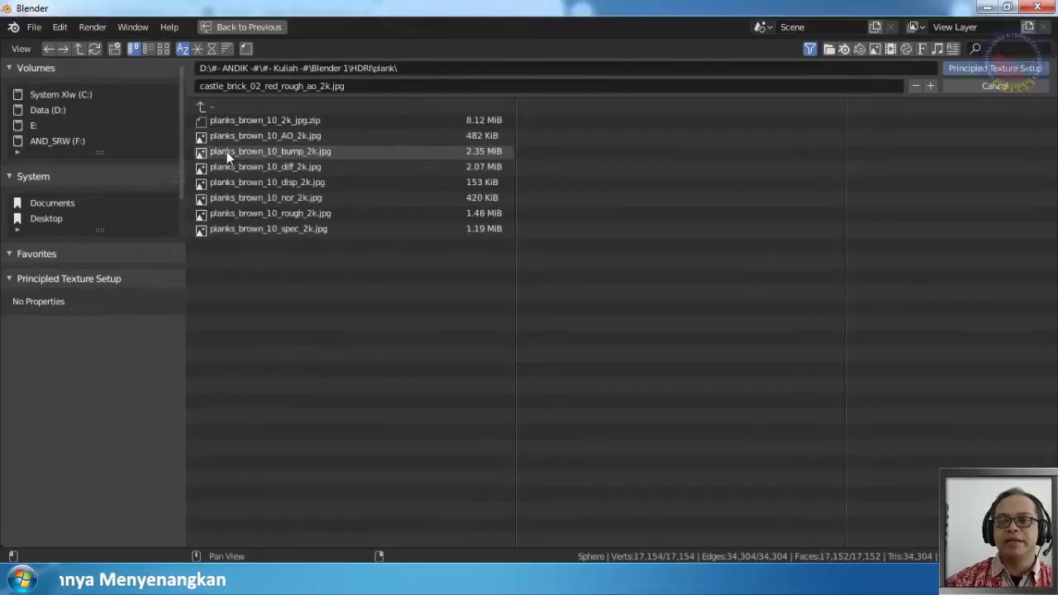
drag(234, 238, 314, 137)
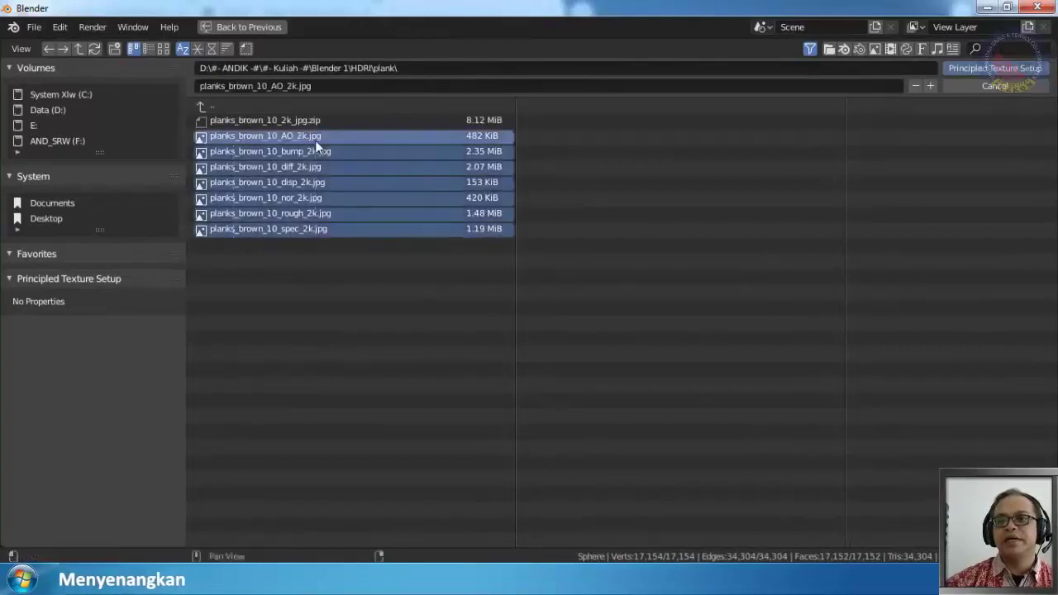
click(975, 67)
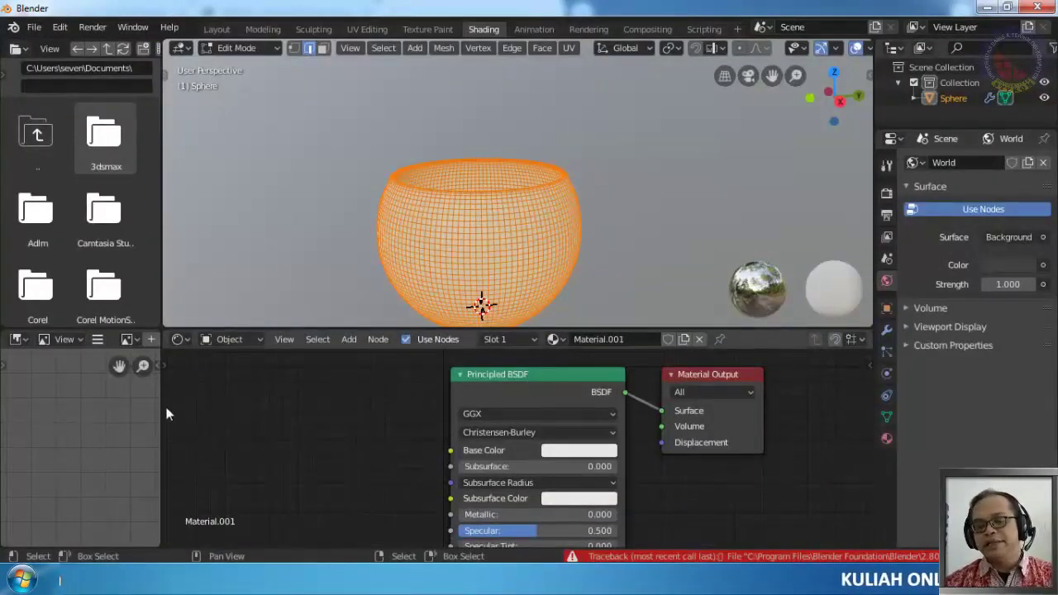
Search the add-ons in the preferences for "wrang" and make sure Node: Node Wrangler is enabled
click(93, 27)
mouse_move(55, 40)
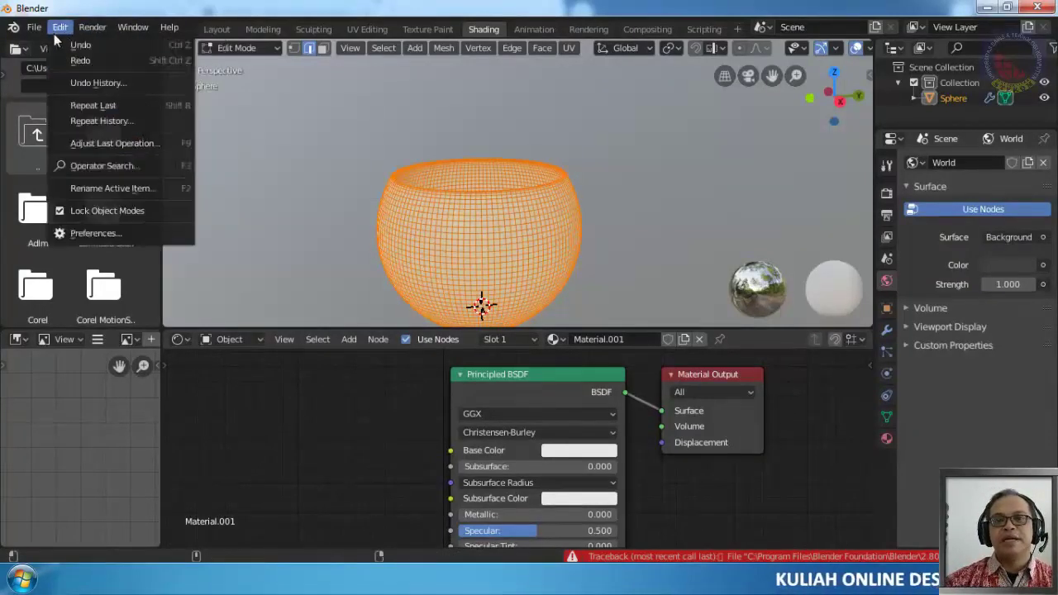
click(95, 234)
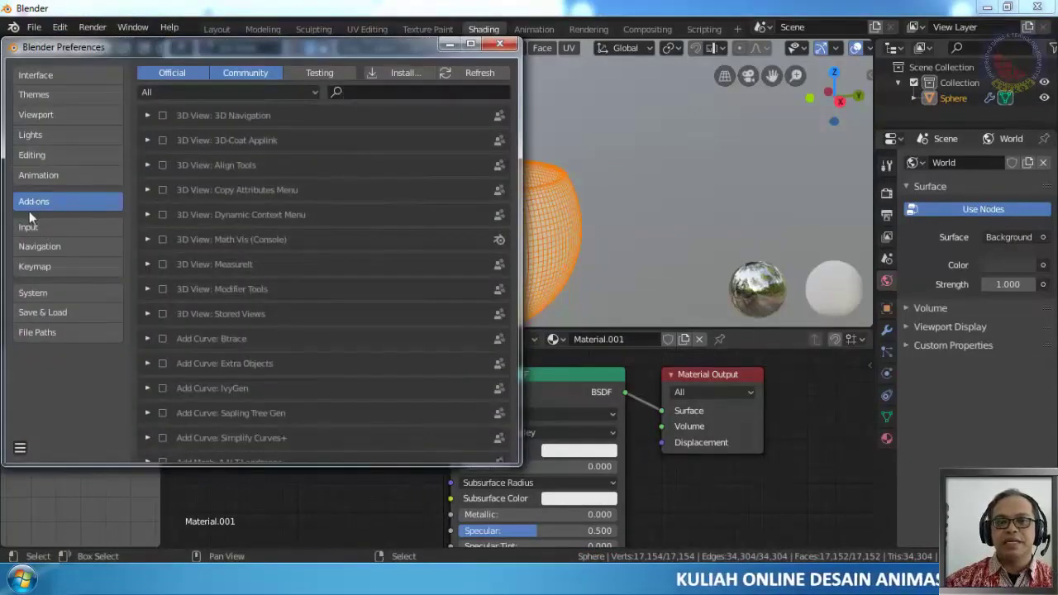
click(54, 77)
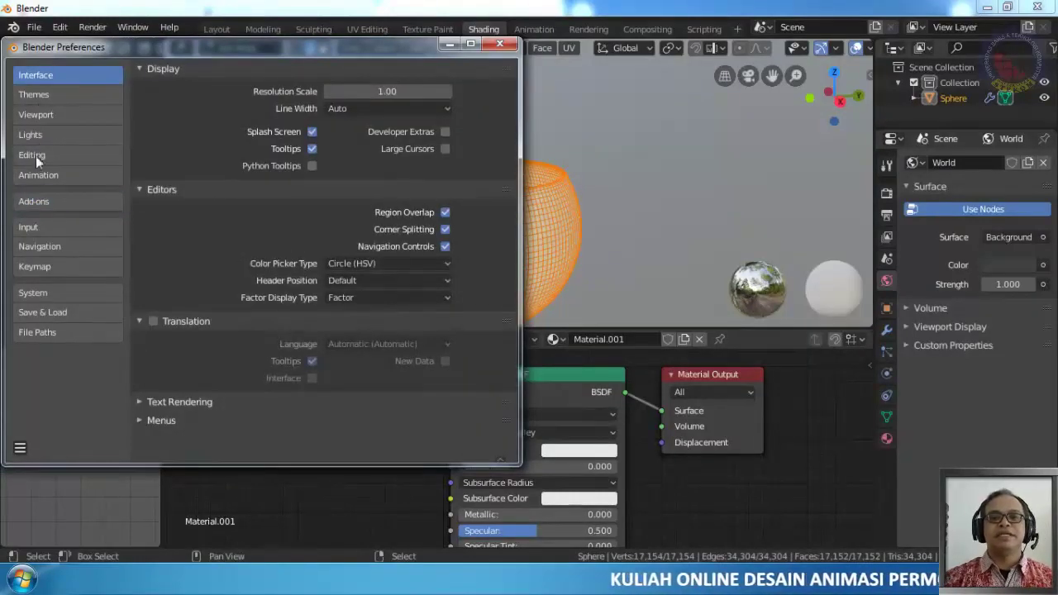
click(36, 201)
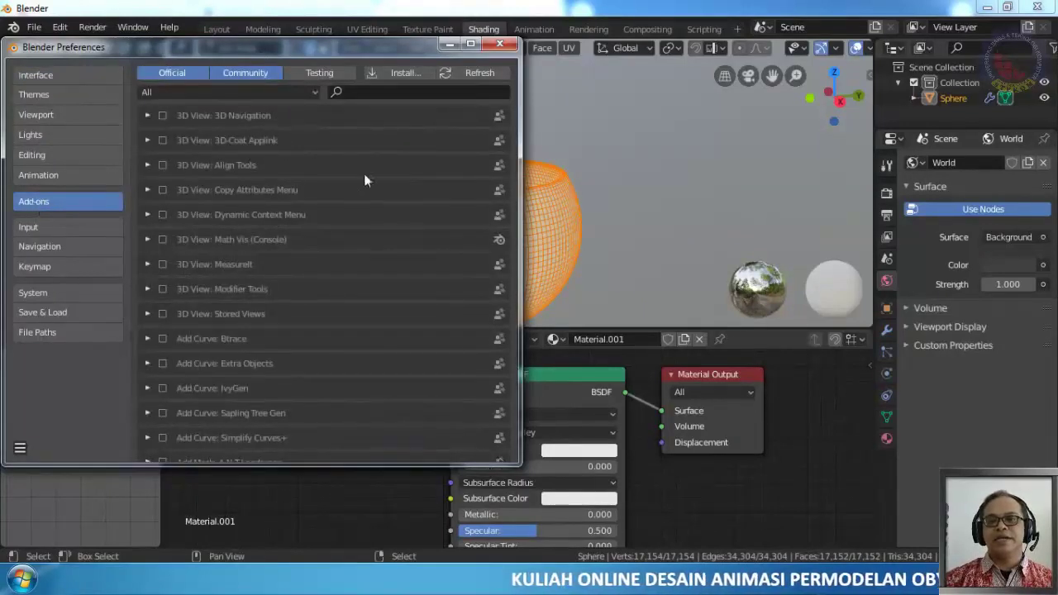
click(359, 93)
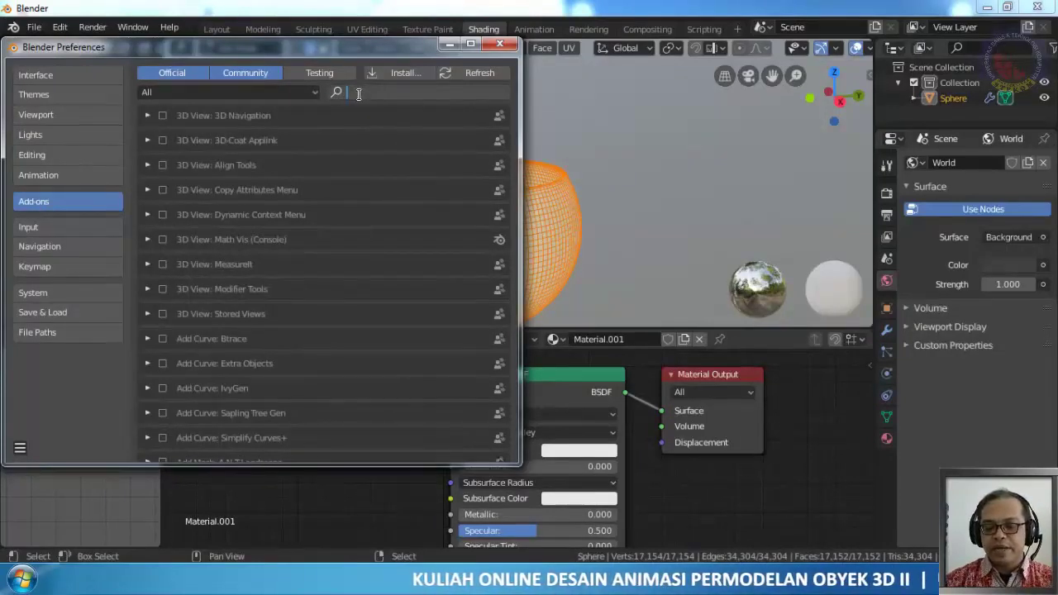
text(wrangg)
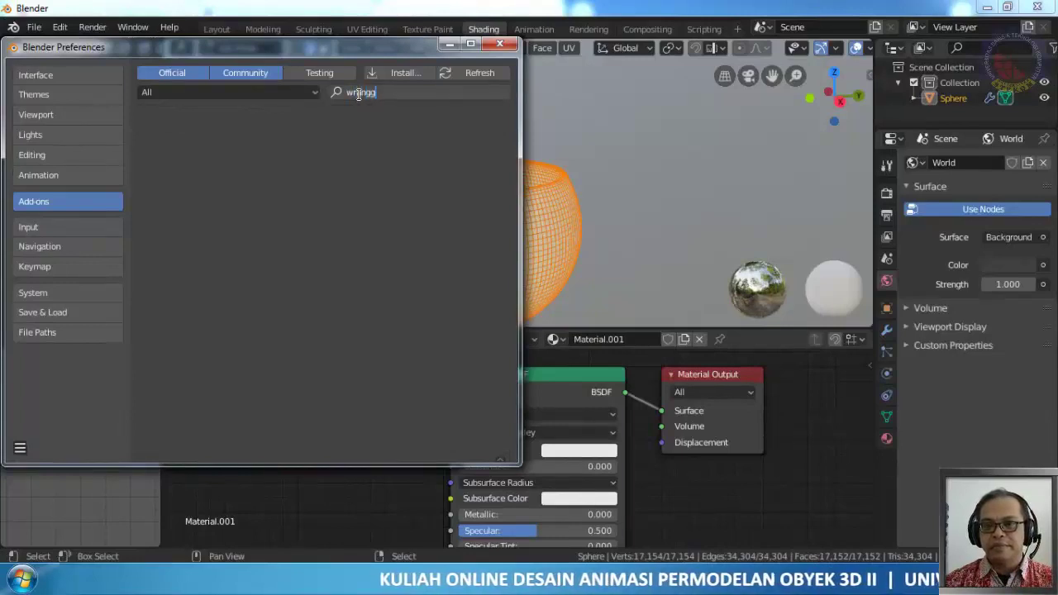
key(BackSpace)
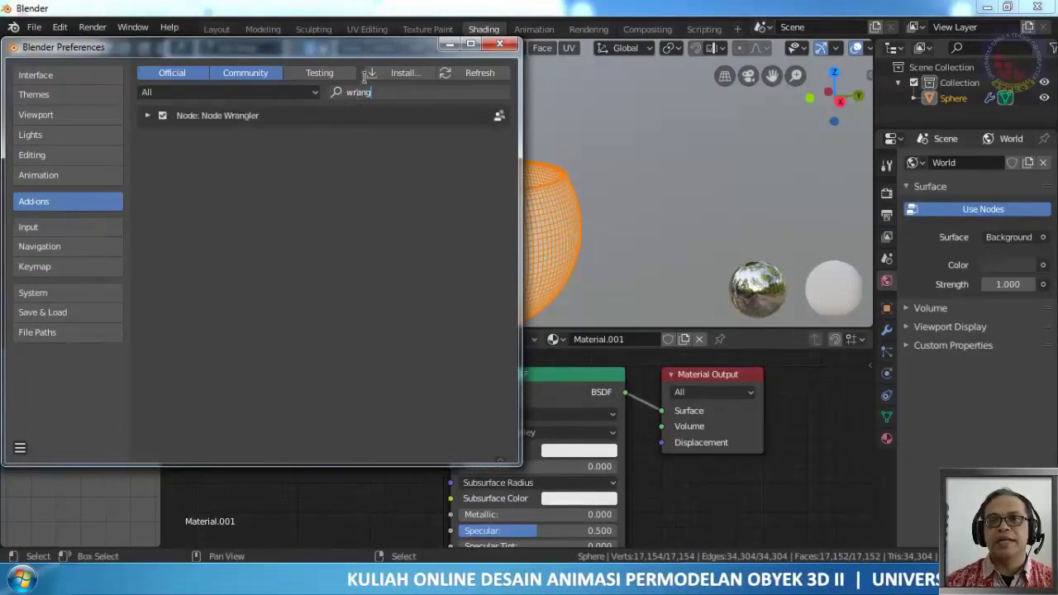
click(165, 117)
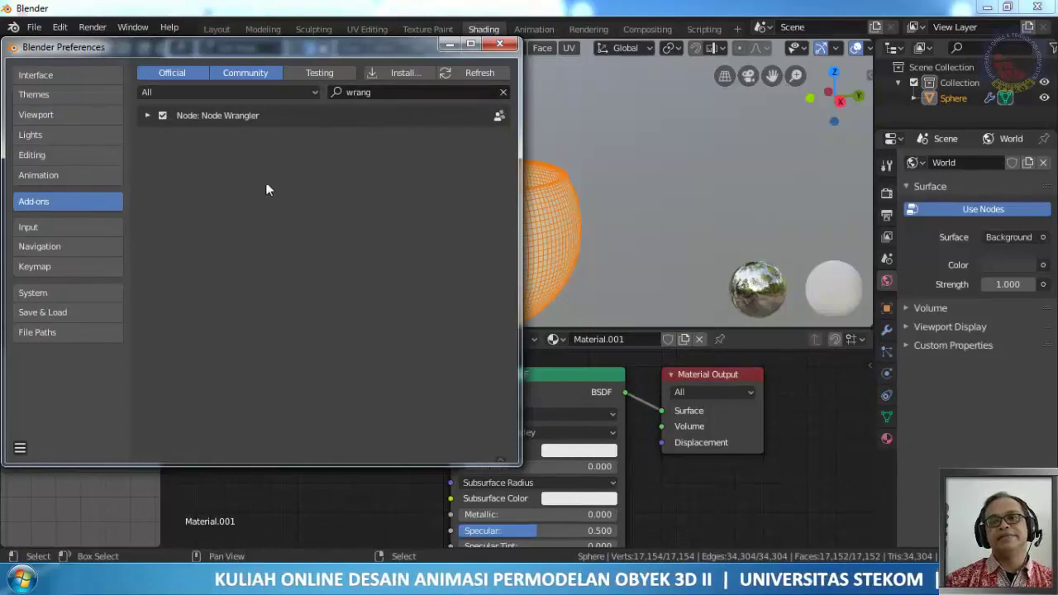
Save the preferences and close the Blender Preferences window
click(20, 448)
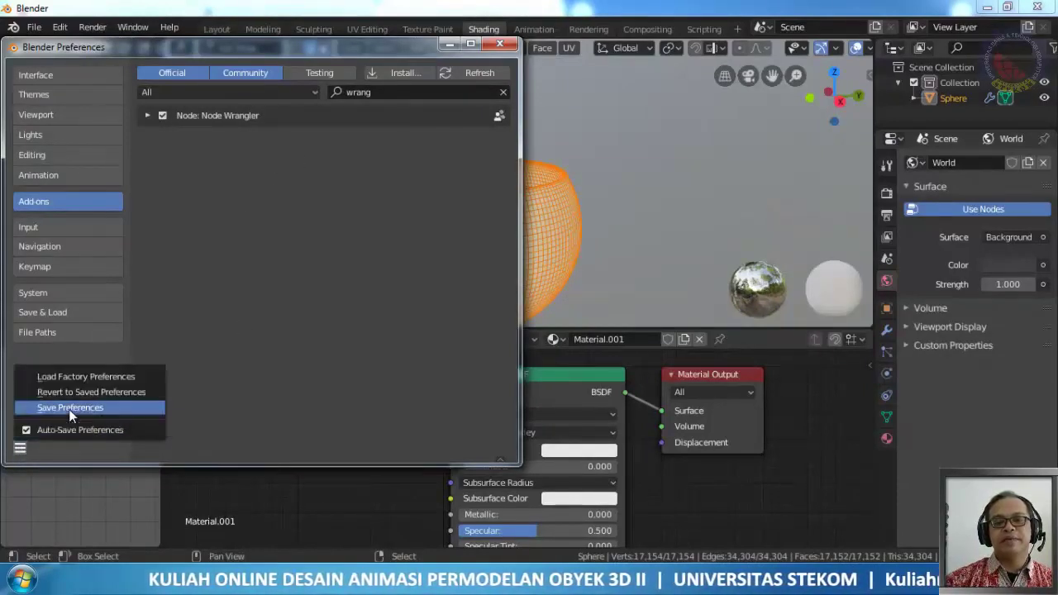
click(69, 408)
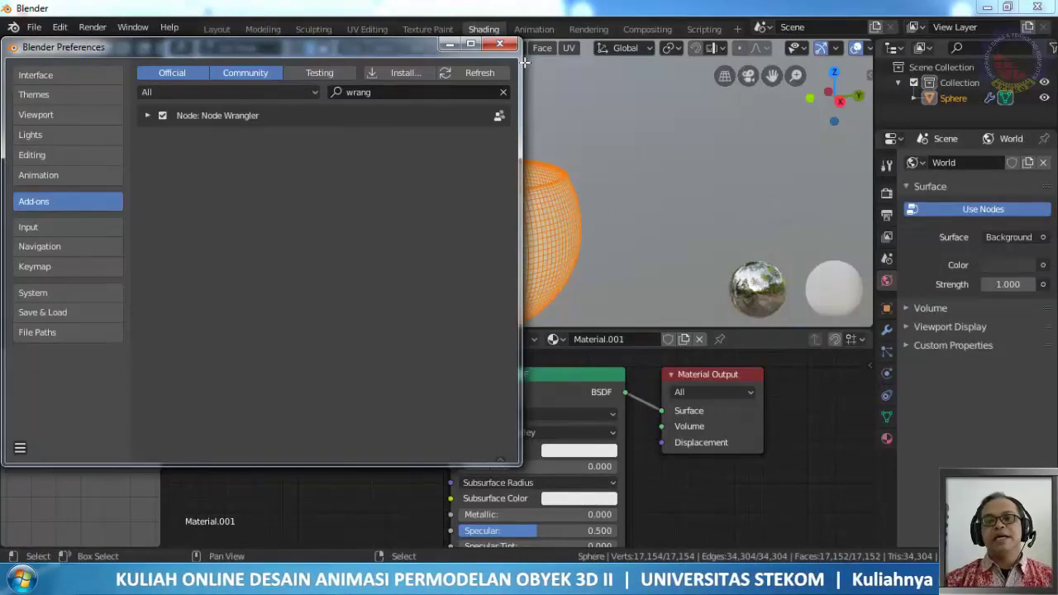
click(499, 43)
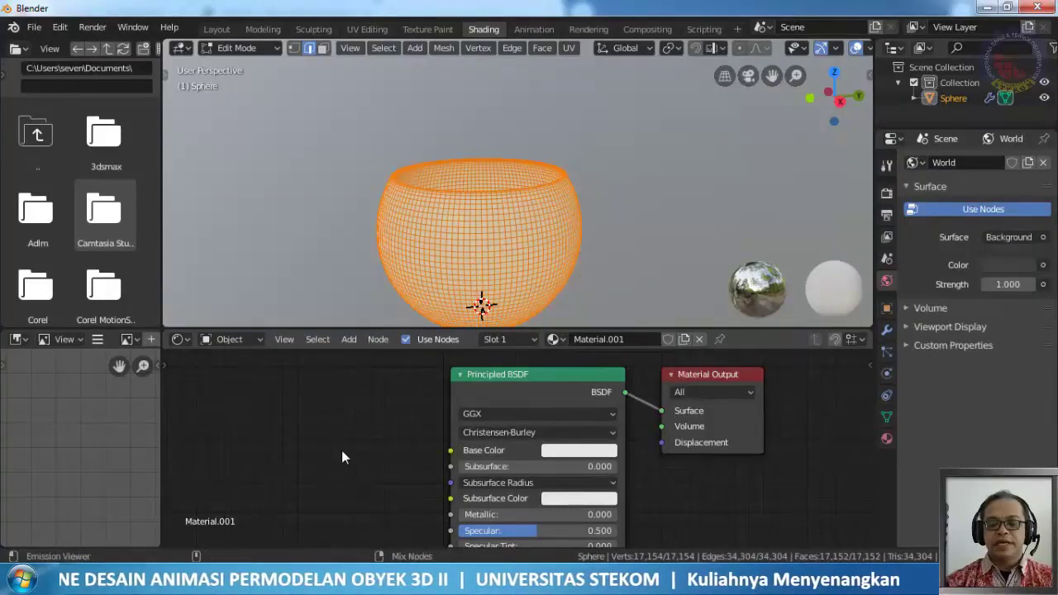
Retry Principled Texture Setup with the seven planks_brown_10 JPG images, from AO to spec, in the plank folder
key(ctrl+shift+t)
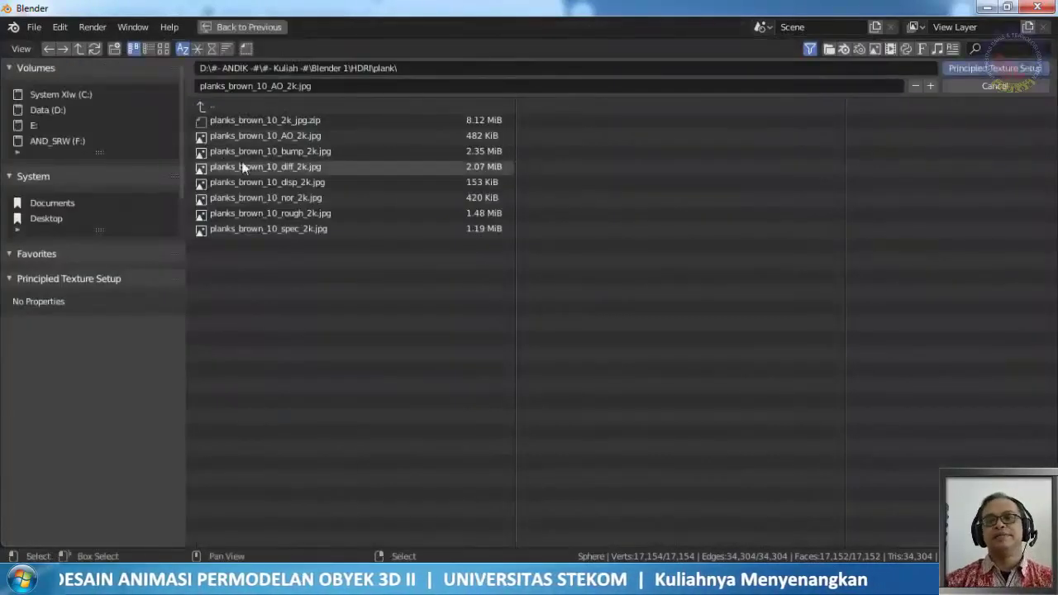
click(260, 136)
ctrl+click(281, 149)
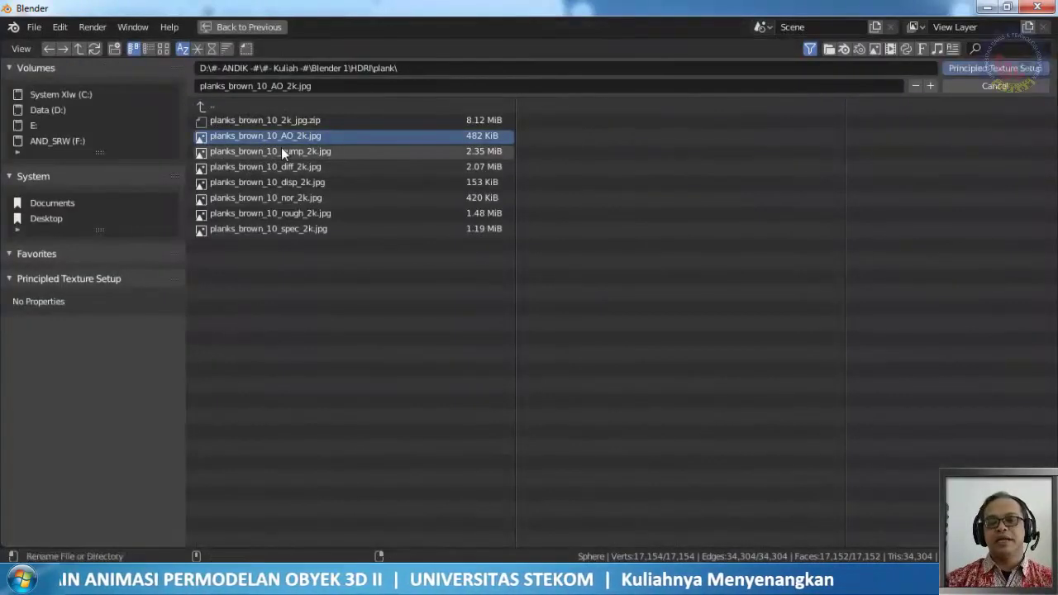
key(Escape)
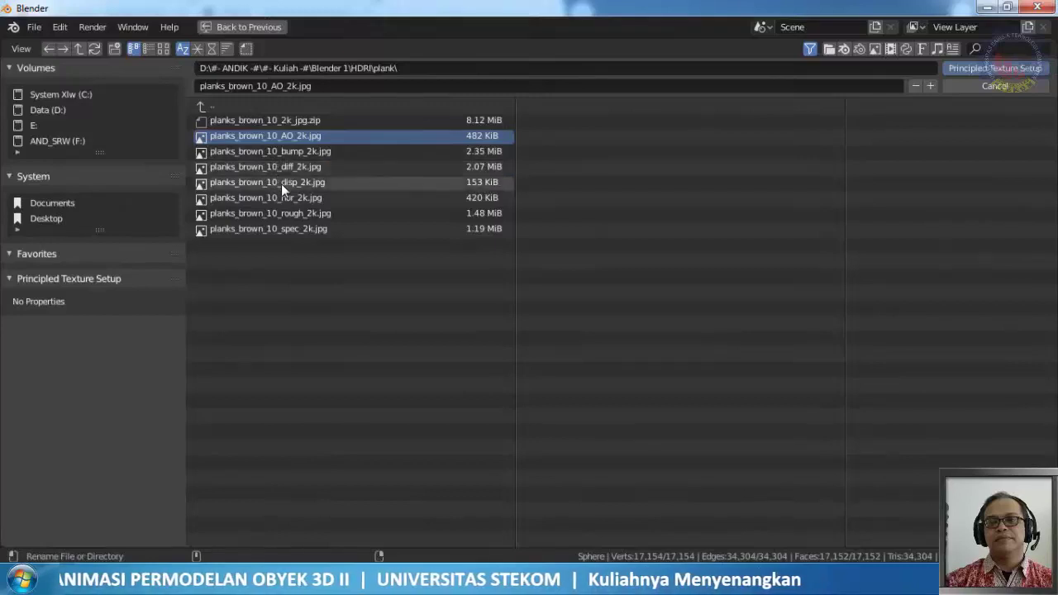
shift+click(291, 155)
shift+click(291, 166)
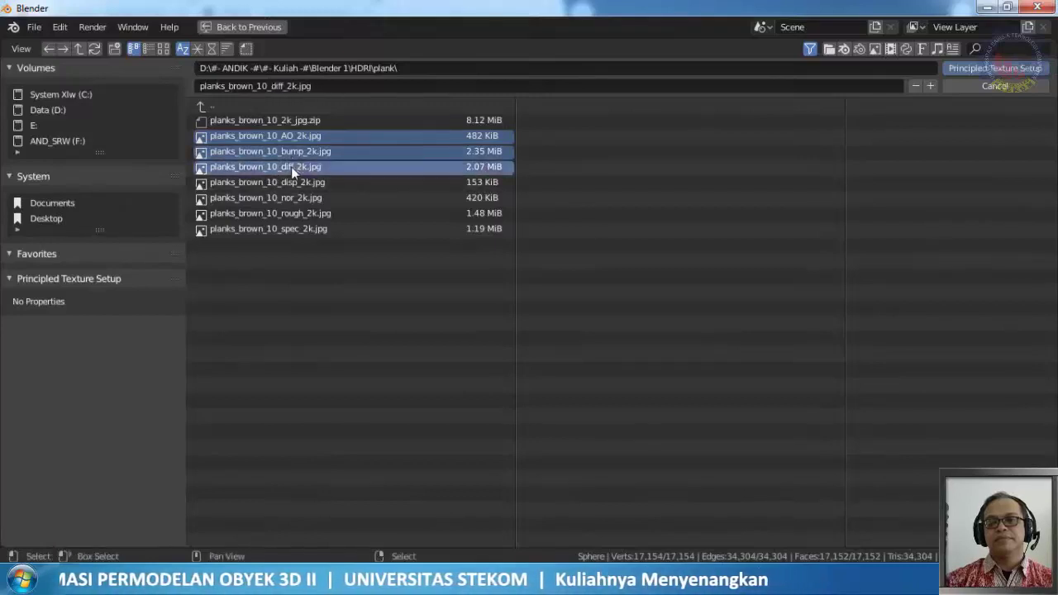
shift+click(293, 182)
shift+click(303, 199)
shift+click(302, 214)
shift+click(303, 229)
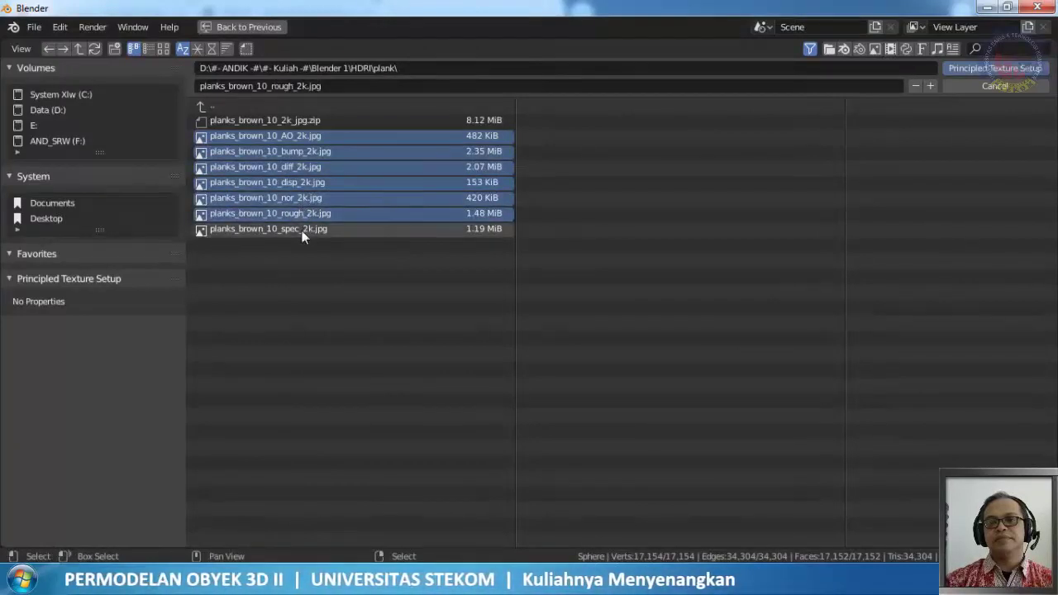
click(994, 68)
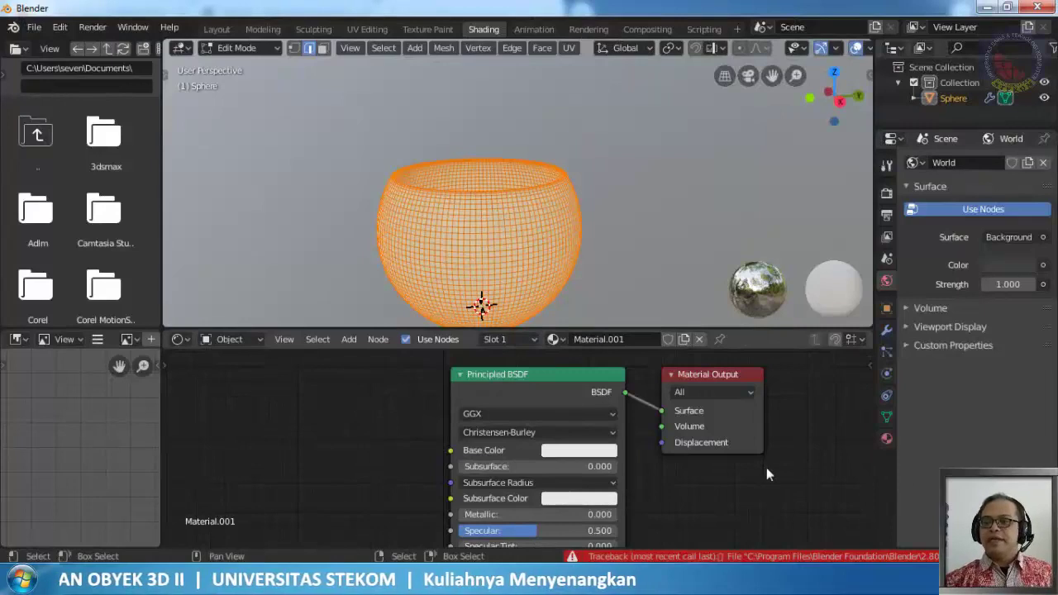
Run Principled Texture Setup on the Principled BSDF node with the six planks_brown_10 JPG images from bump to spec, leaving out AO
click(557, 380)
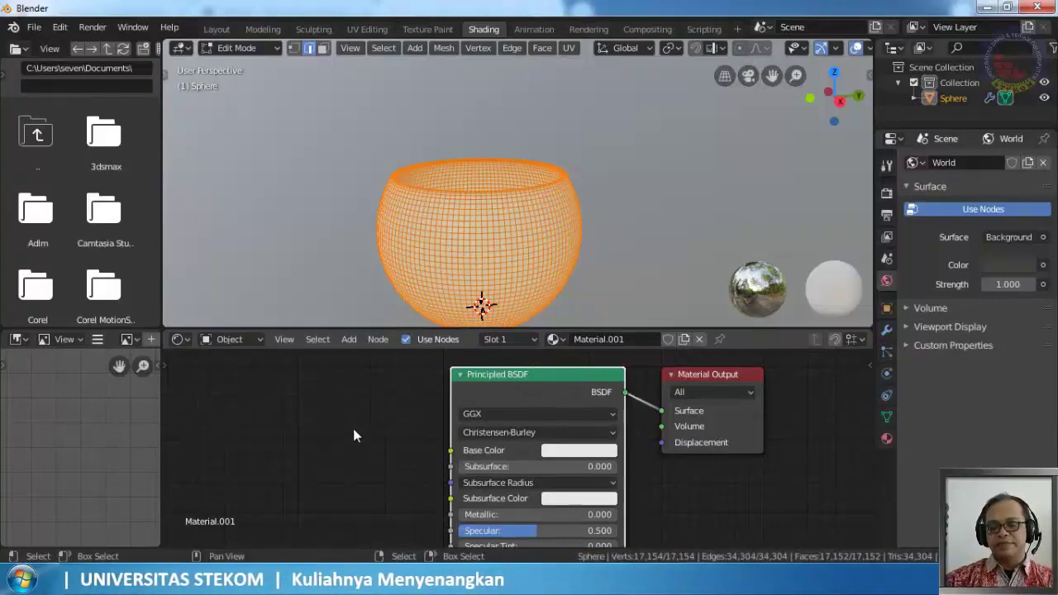
key(ctrl+shift+t)
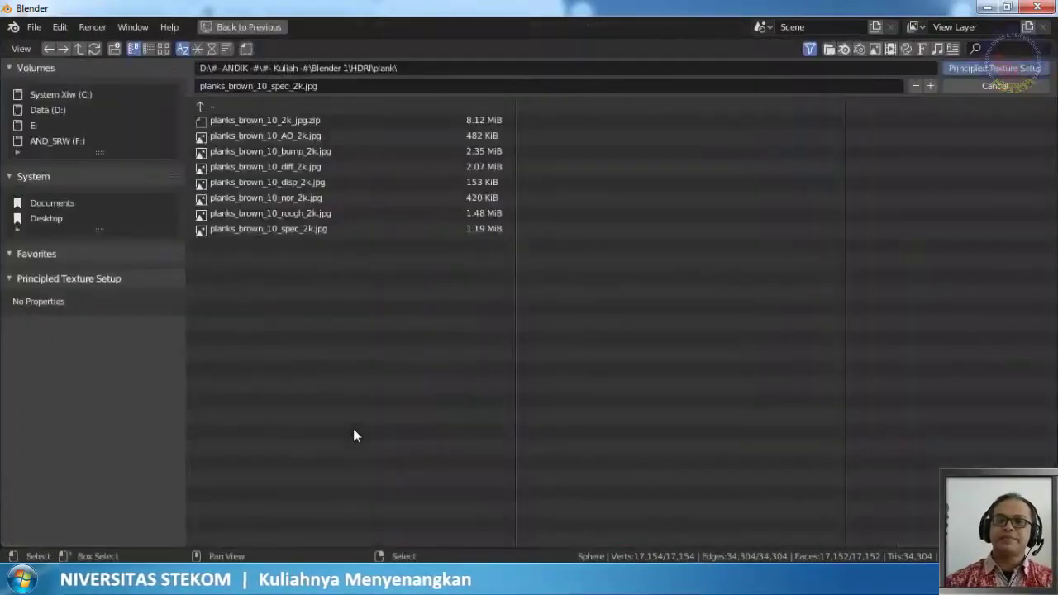
click(281, 139)
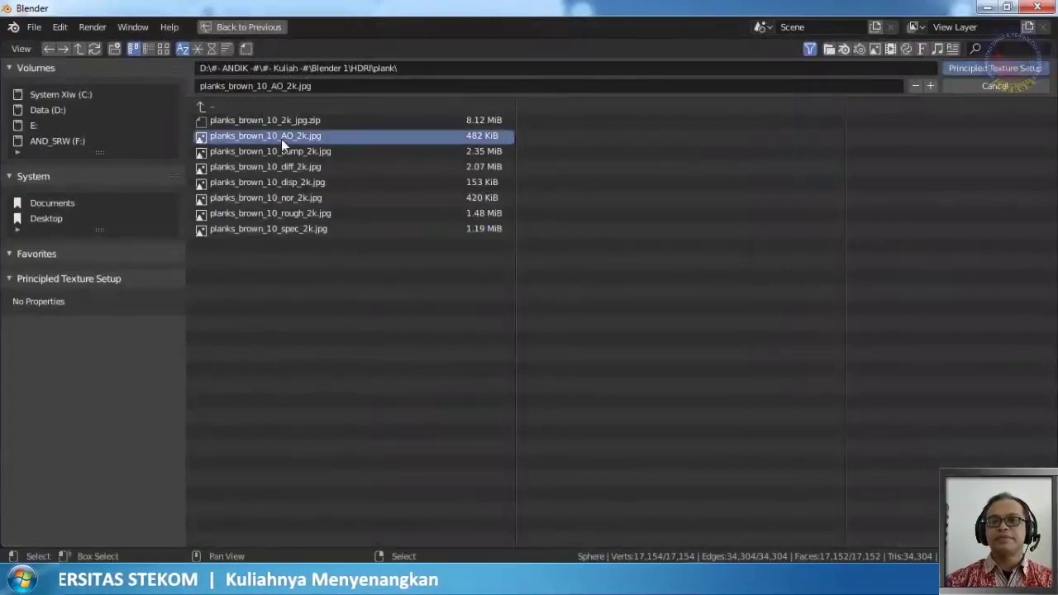
click(293, 167)
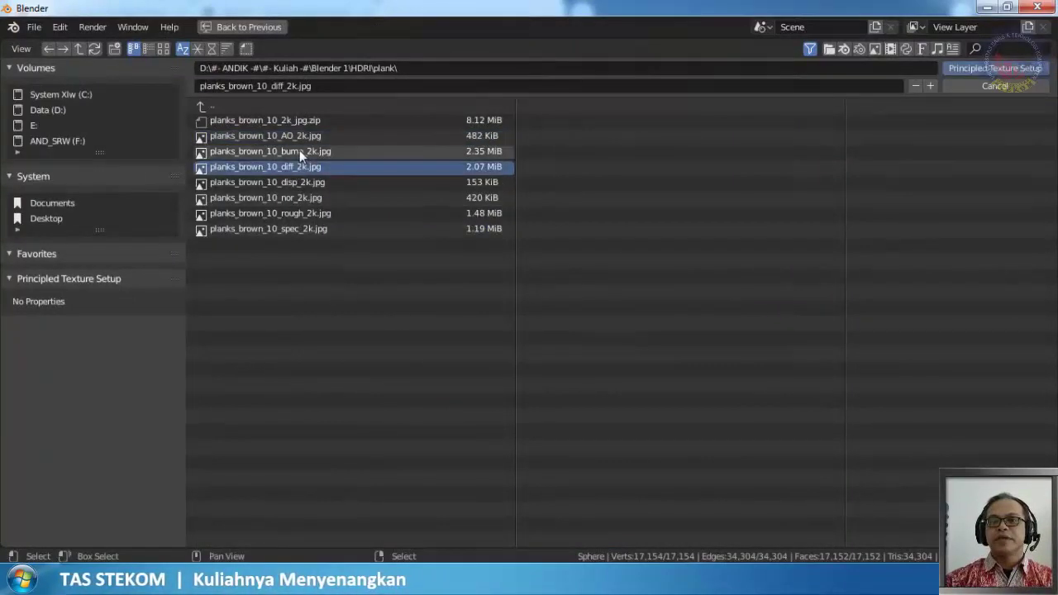
click(299, 150)
ctrl+click(298, 168)
key(Escape)
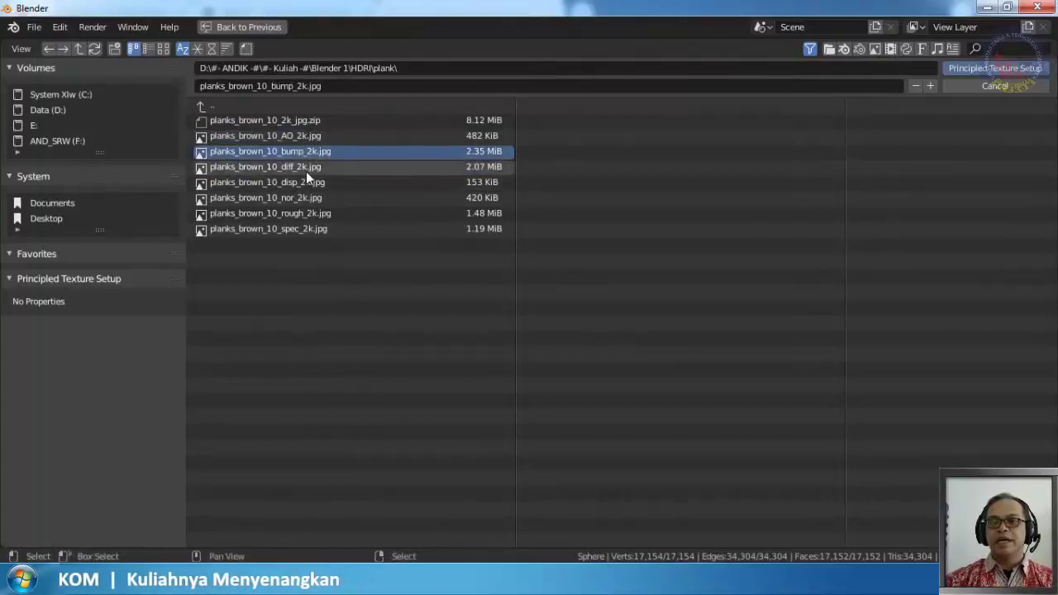
drag(305, 171, 303, 224)
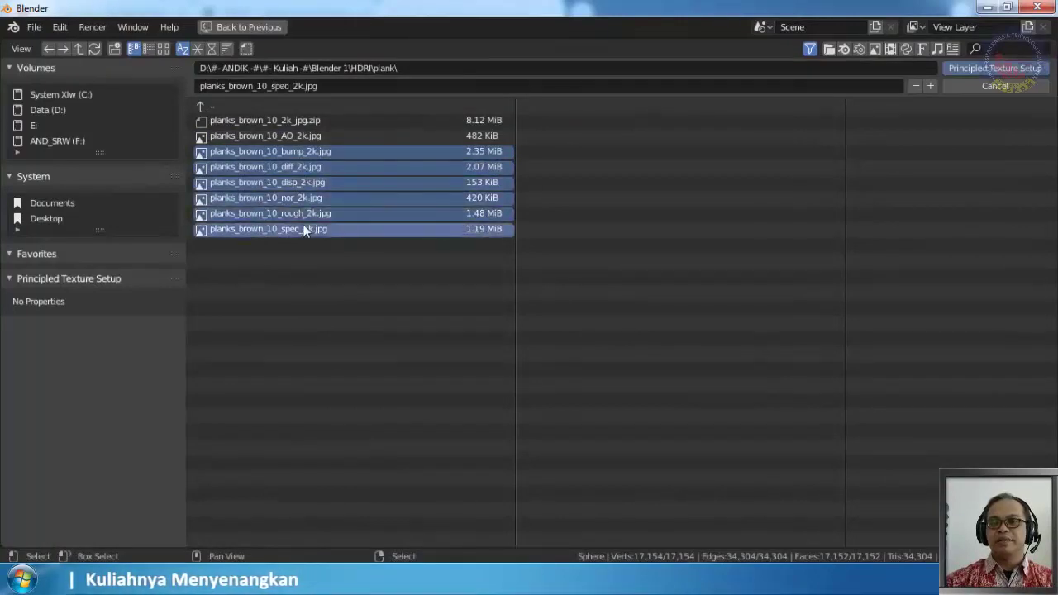
click(1000, 68)
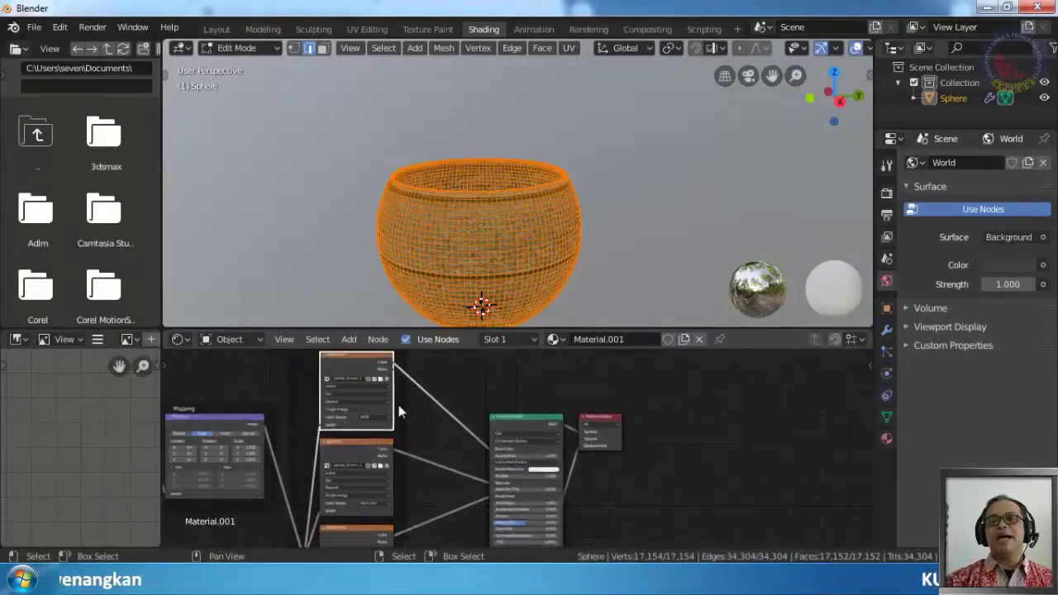
Examine the generated image texture nodes and check the full image name in the lowest one
scroll(413, 413, down, 2)
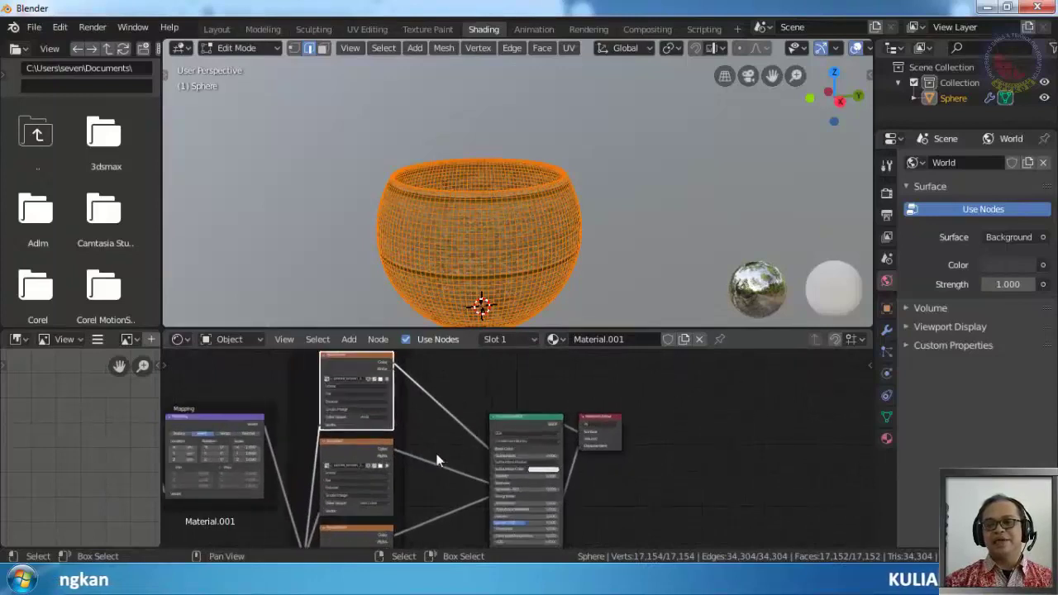
scroll(438, 460, down, 5)
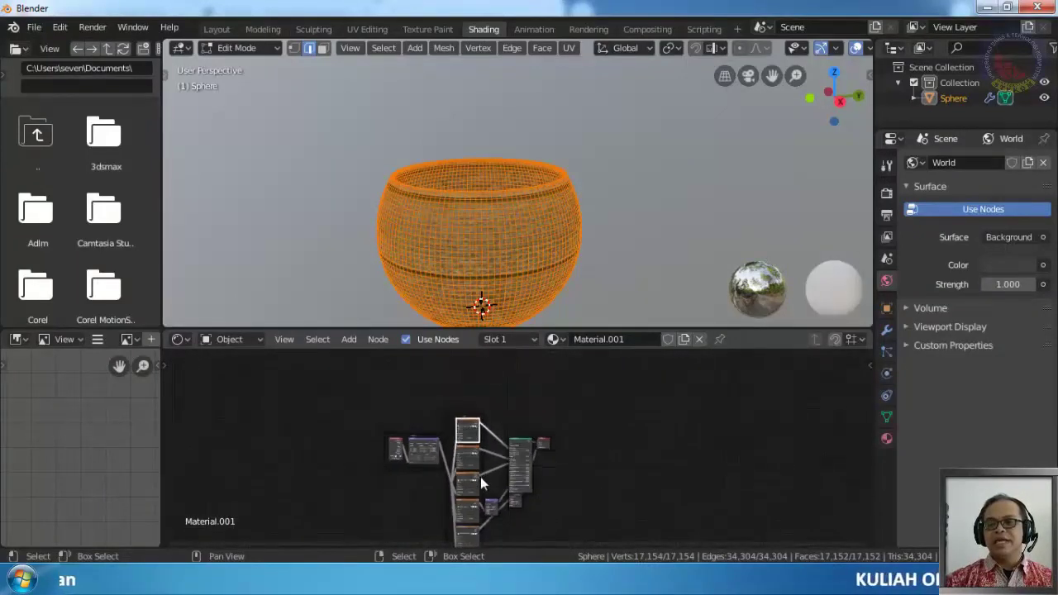
middle_drag(554, 502, 449, 403)
scroll(492, 398, up, 6)
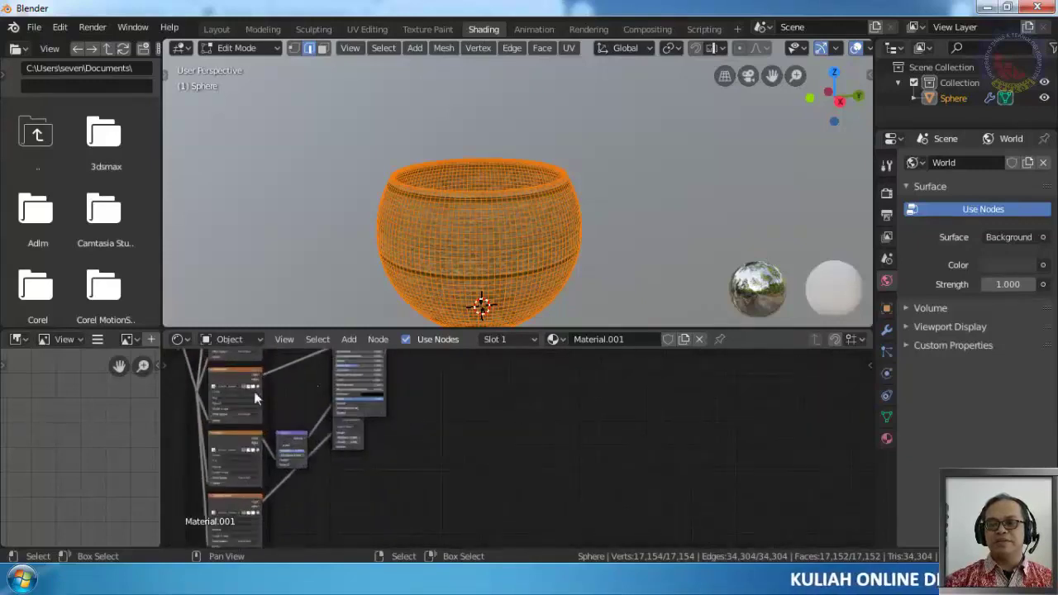
middle_drag(199, 433, 488, 514)
scroll(488, 514, down, 2)
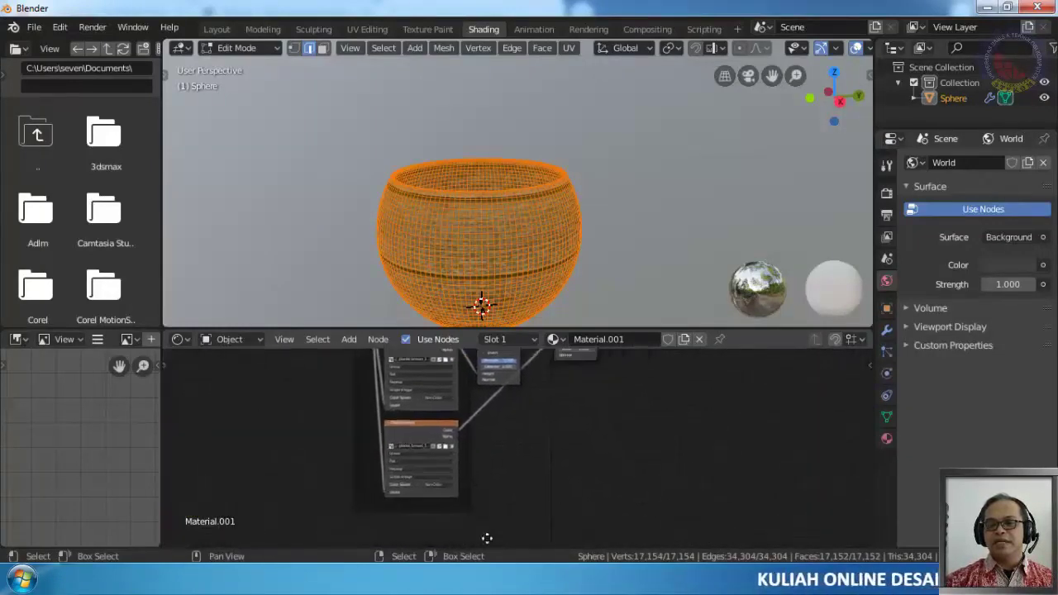
scroll(402, 448, up, 5)
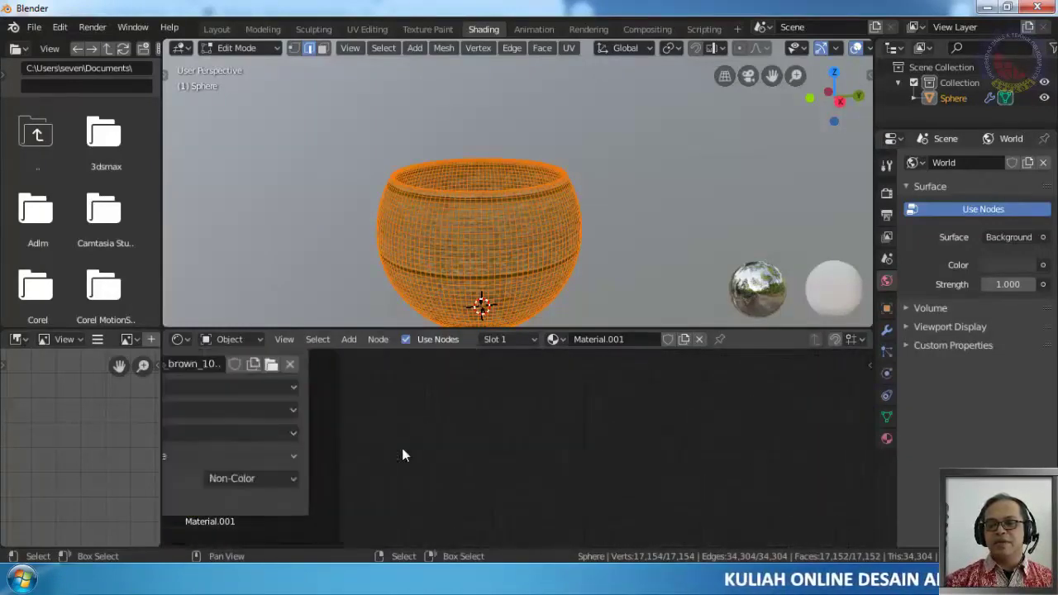
middle_drag(387, 451, 584, 497)
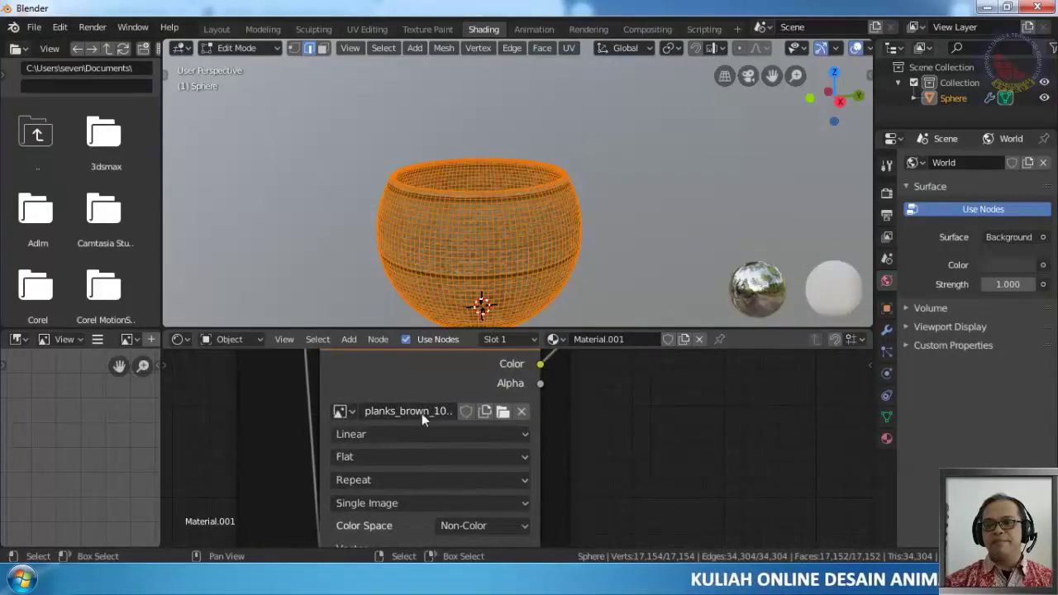
scroll(420, 427, up, 4)
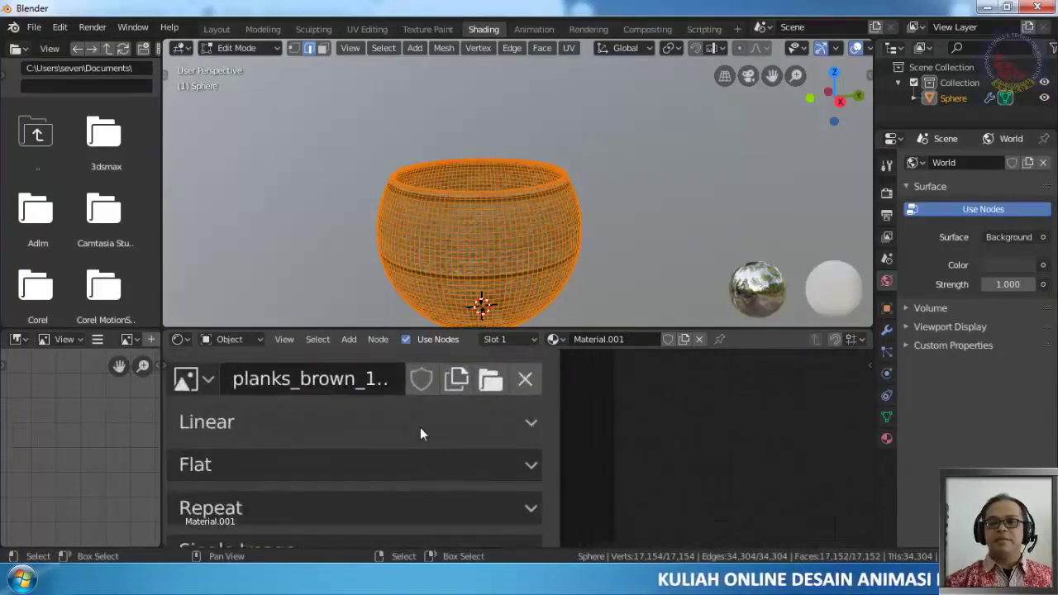
scroll(420, 427, down, 1)
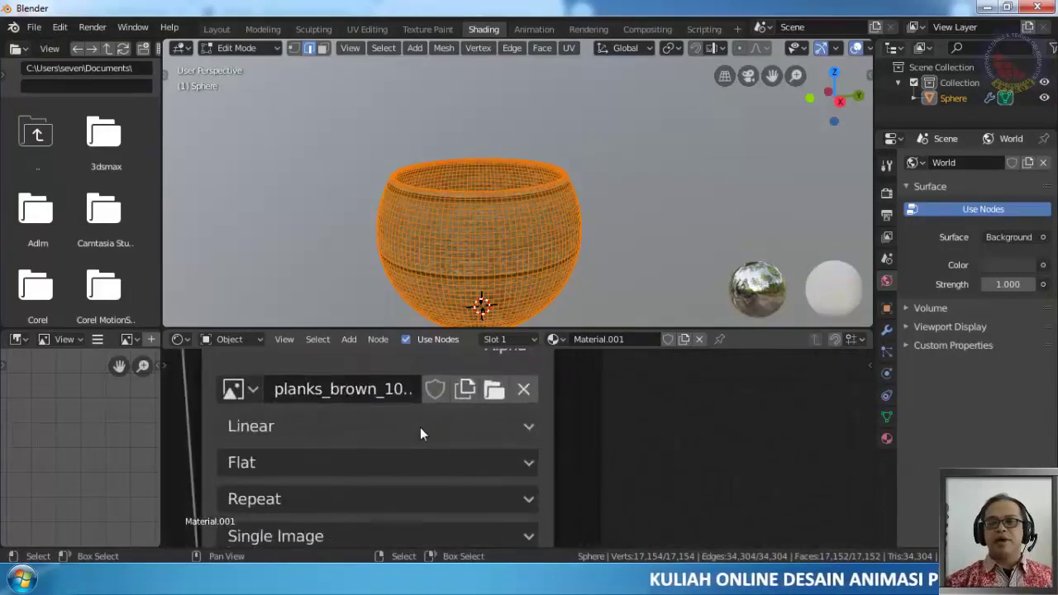
click(385, 392)
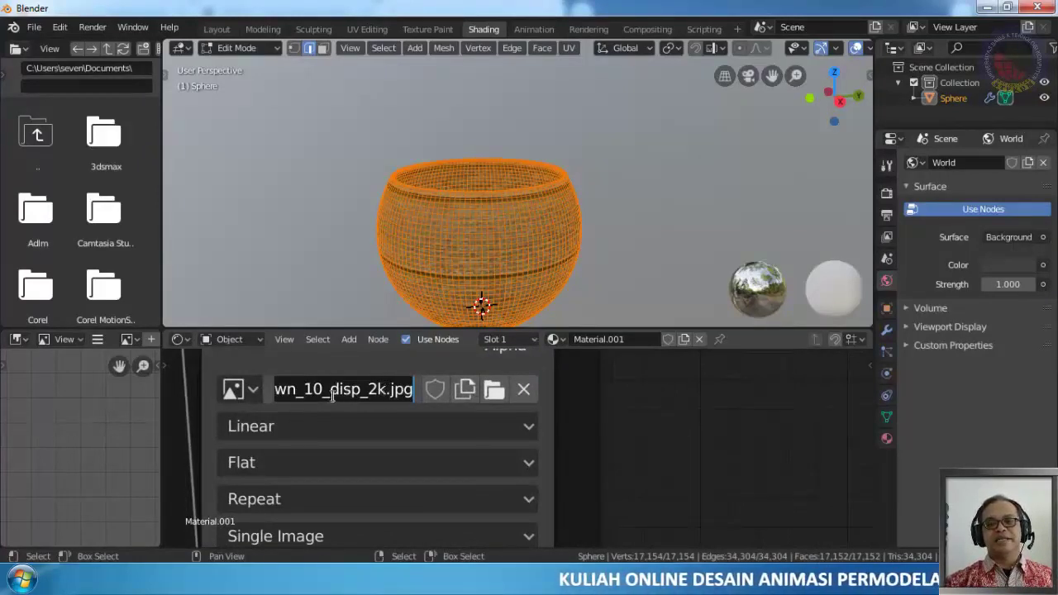
key(Escape)
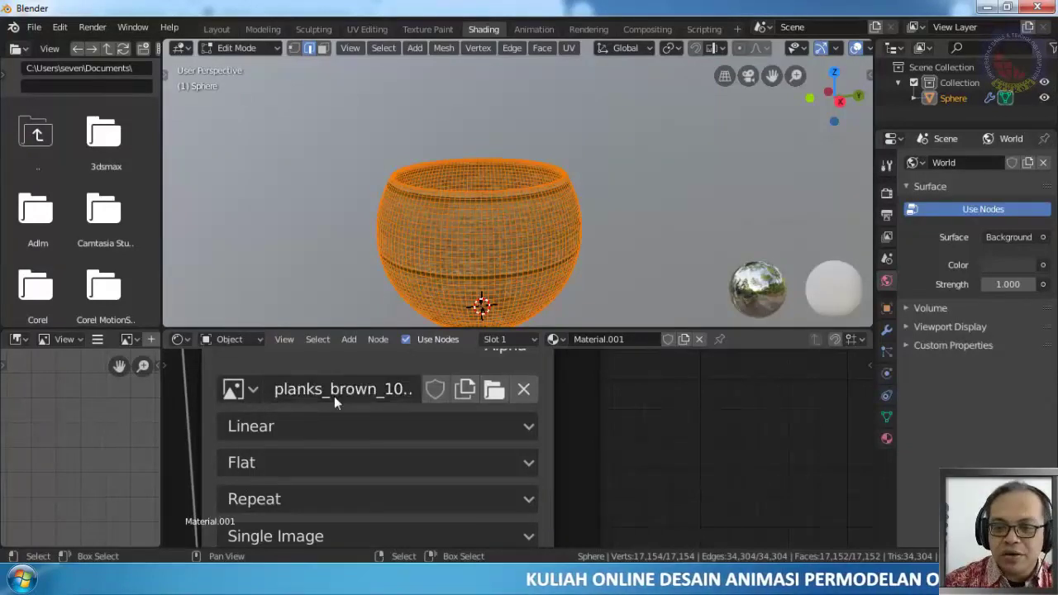
scroll(522, 427, up, 1)
scroll(522, 427, down, 2)
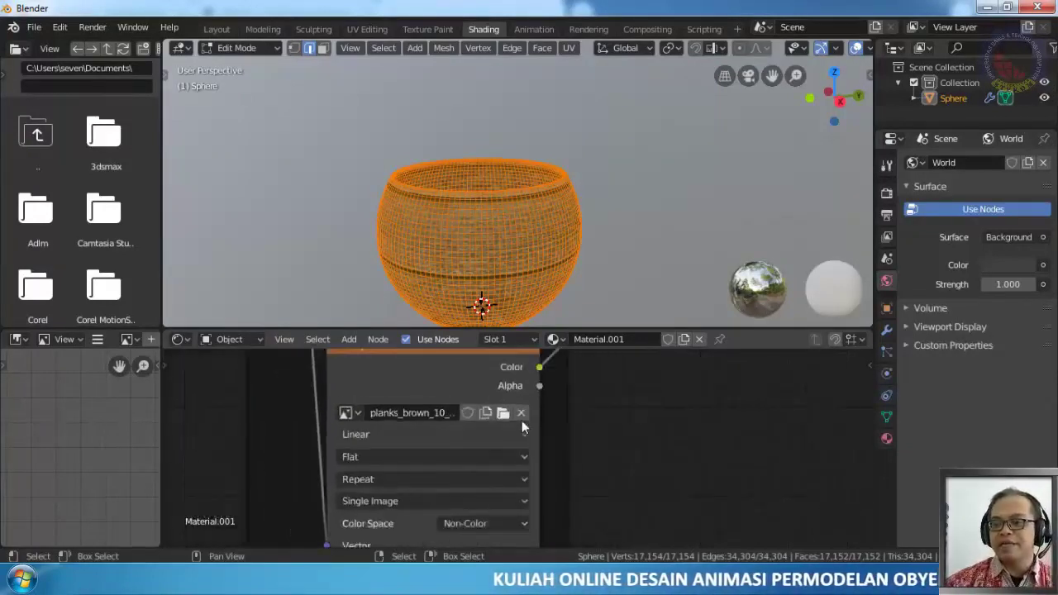
Examine how the Bump and Displacement nodes connect to the Principled BSDF and Material Output nodes
scroll(777, 418, down, 2)
middle_drag(778, 418, 409, 538)
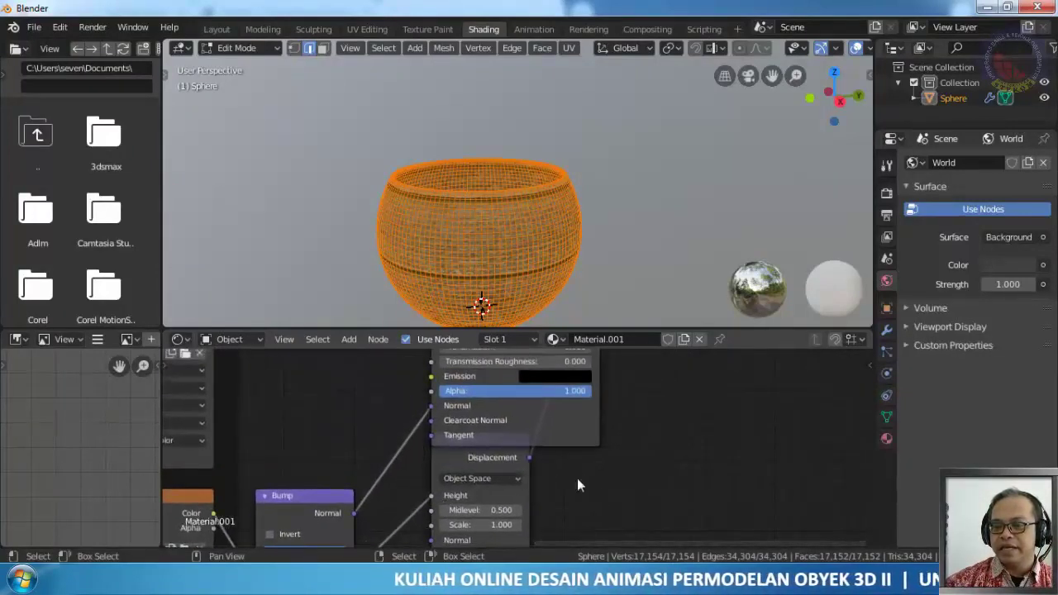
middle_drag(480, 467, 448, 477)
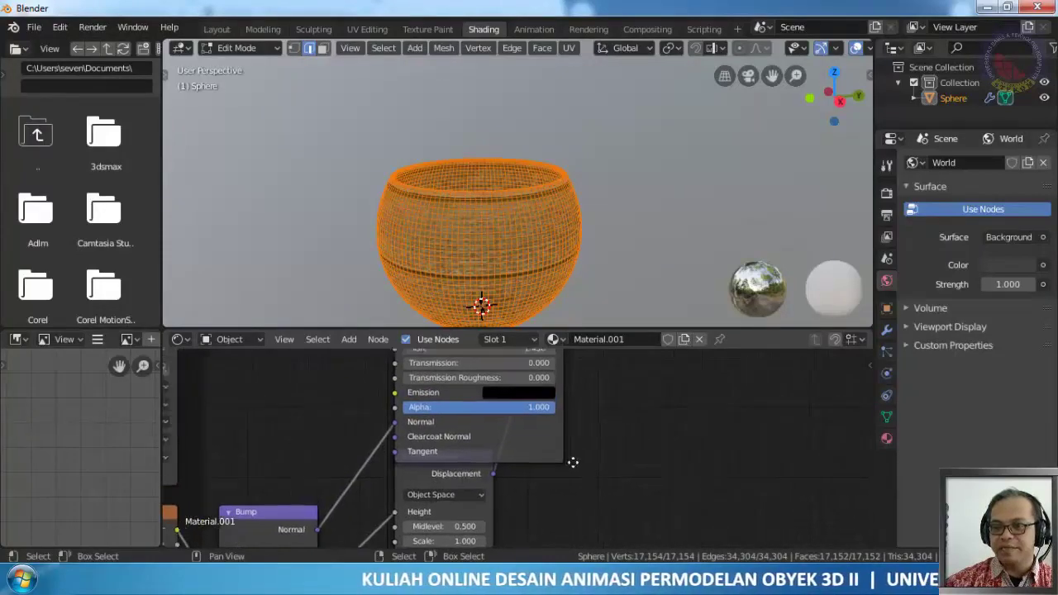
scroll(538, 430, up, 5)
scroll(538, 430, right, 3)
scroll(545, 430, up, 5)
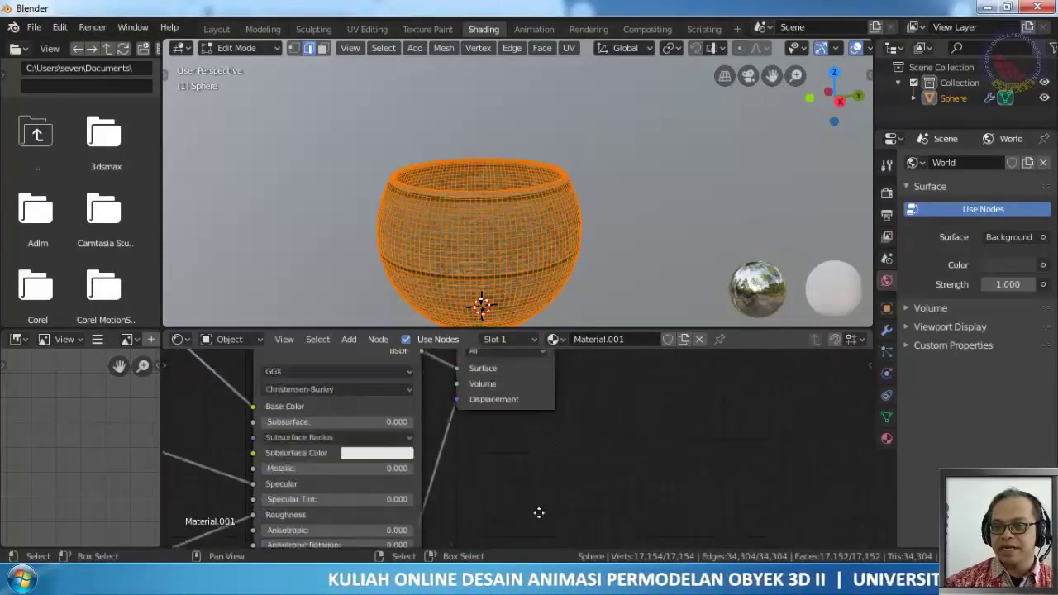
middle_drag(439, 455, 724, 459)
scroll(727, 487, down, 5)
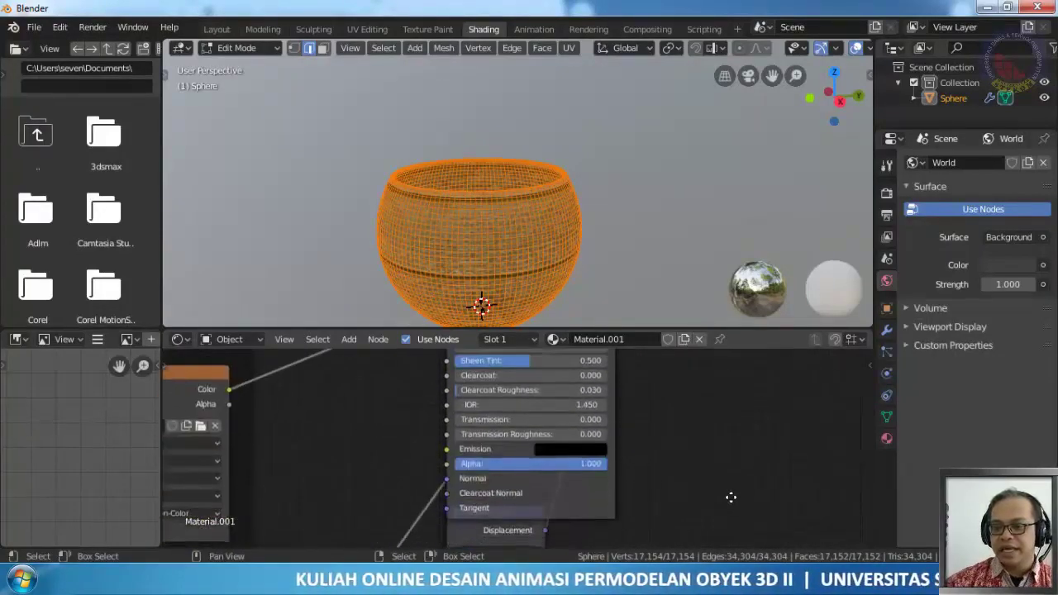
scroll(482, 496, down, 3)
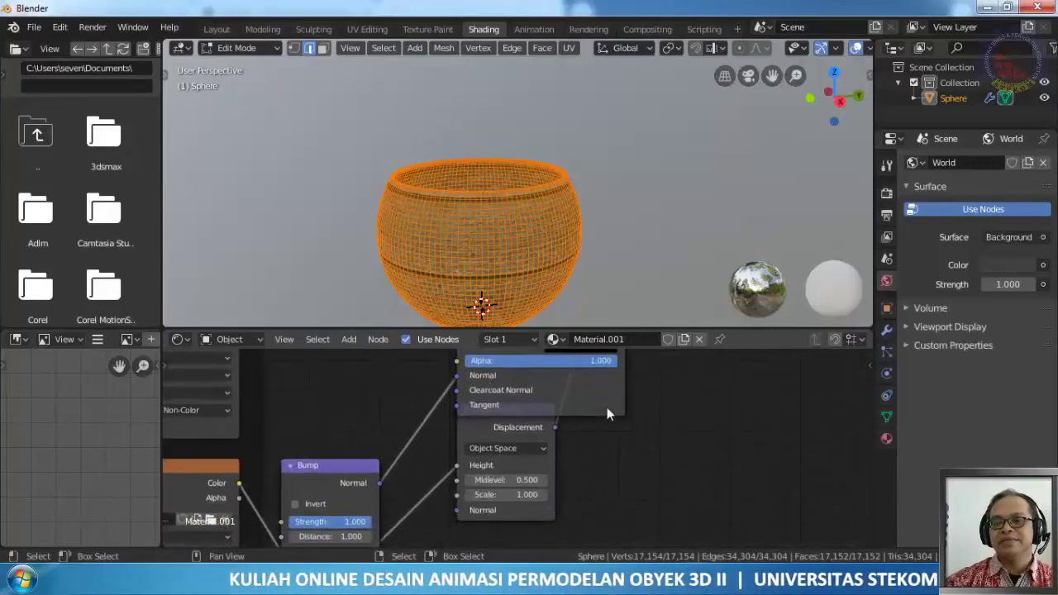
middle_drag(341, 487, 477, 353)
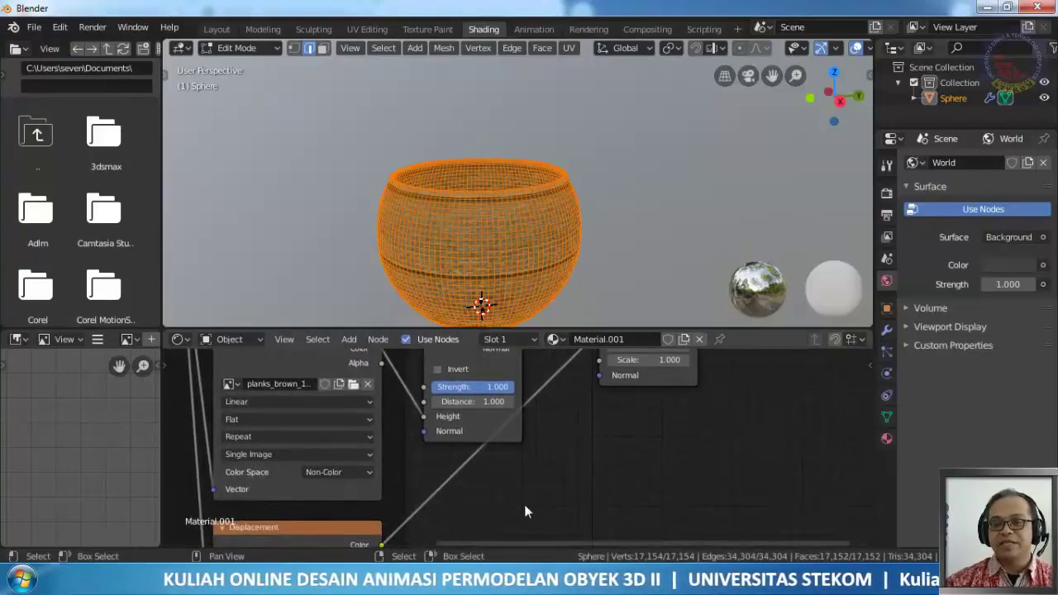
scroll(534, 462, down, 6)
scroll(533, 461, down, 4)
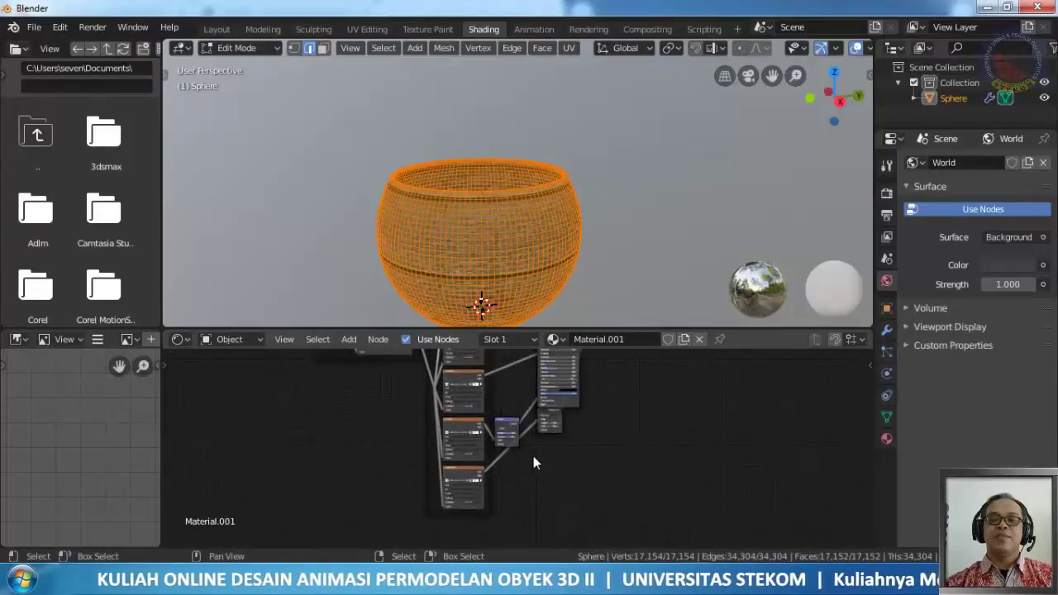
Set the Mapping node's scale to 3 on X, Y and Z, and return the bowl to Object Mode
scroll(534, 462, up, 3)
middle_drag(466, 519, 411, 372)
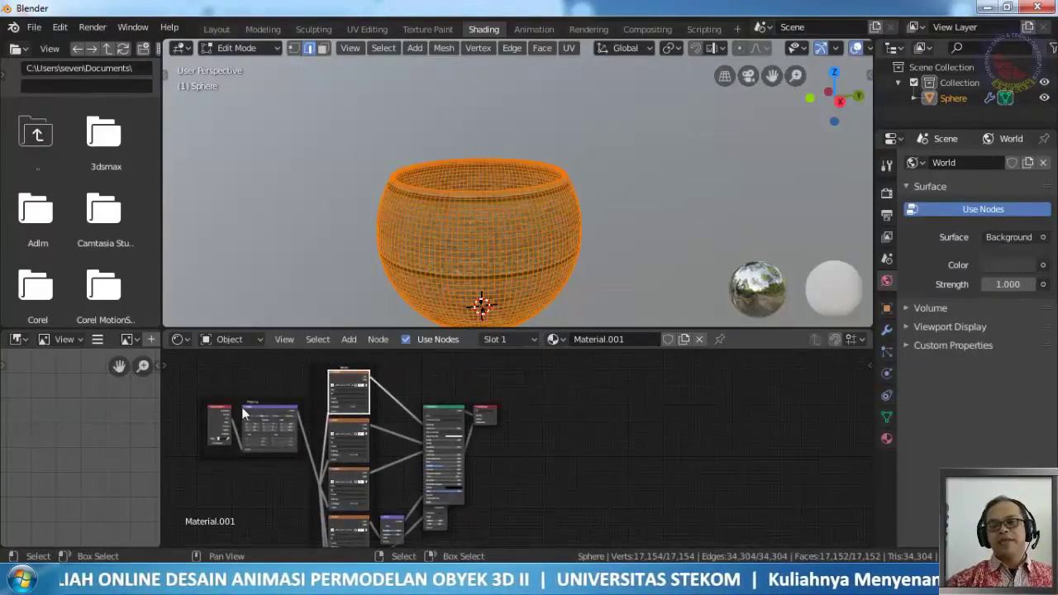
scroll(207, 420, up, 4)
scroll(206, 418, up, 4)
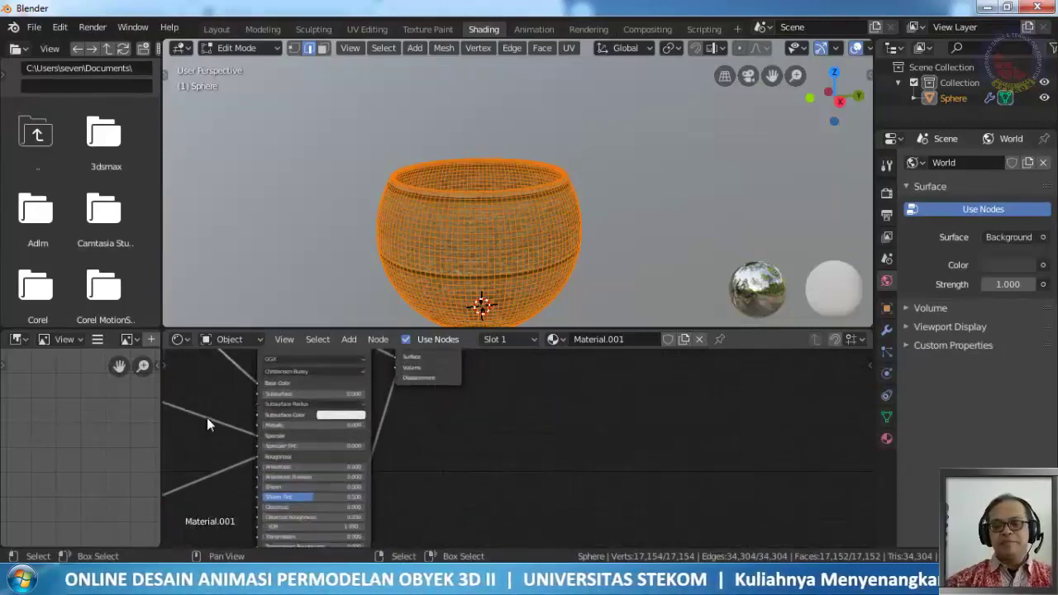
middle_drag(207, 418, 679, 419)
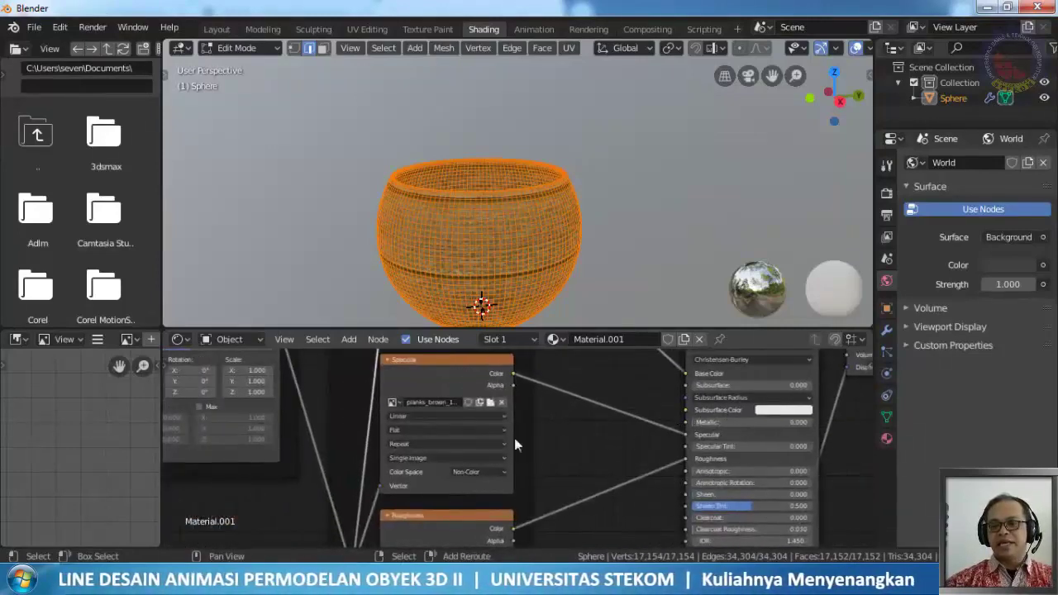
middle_drag(262, 406, 444, 508)
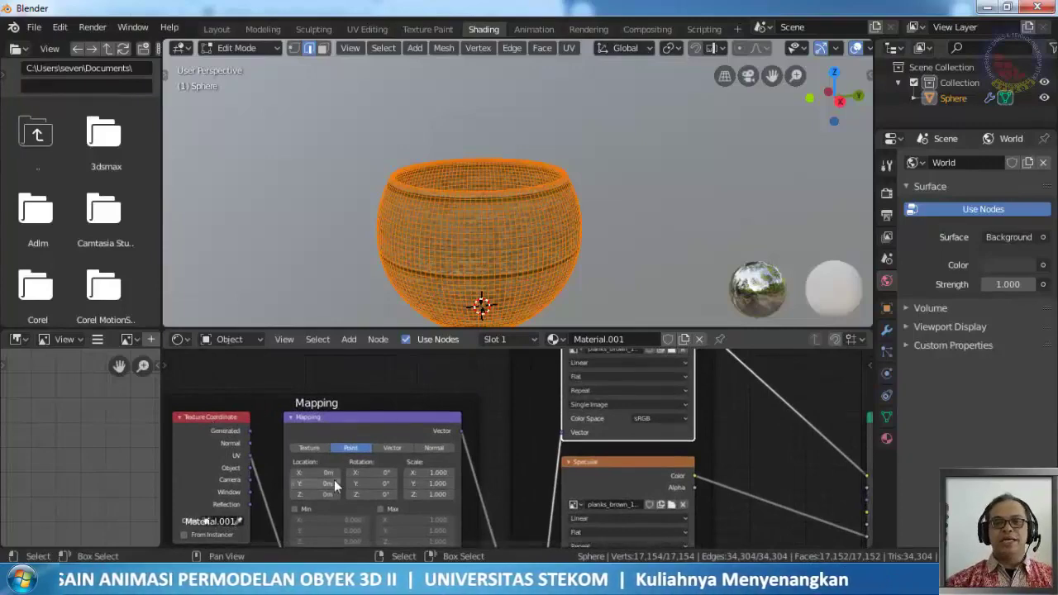
scroll(335, 463, up, 3)
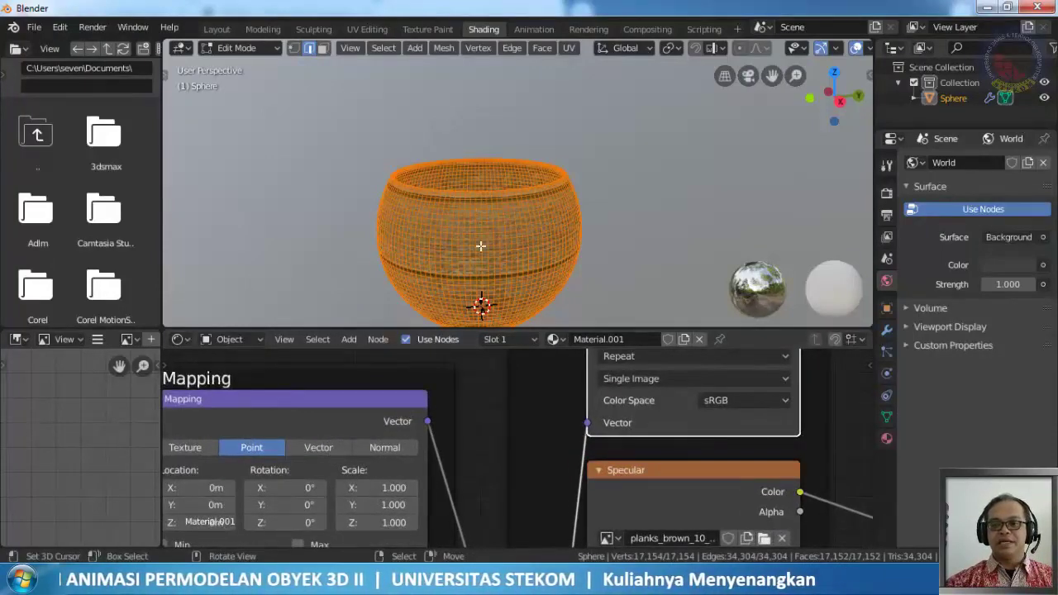
click(386, 488)
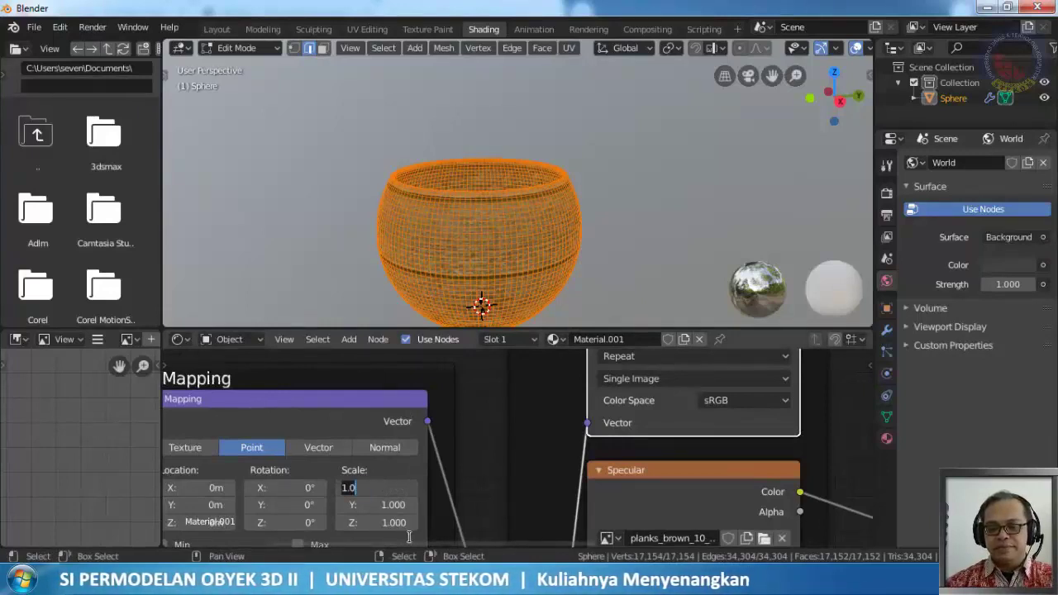
text(3)
key(Tab)
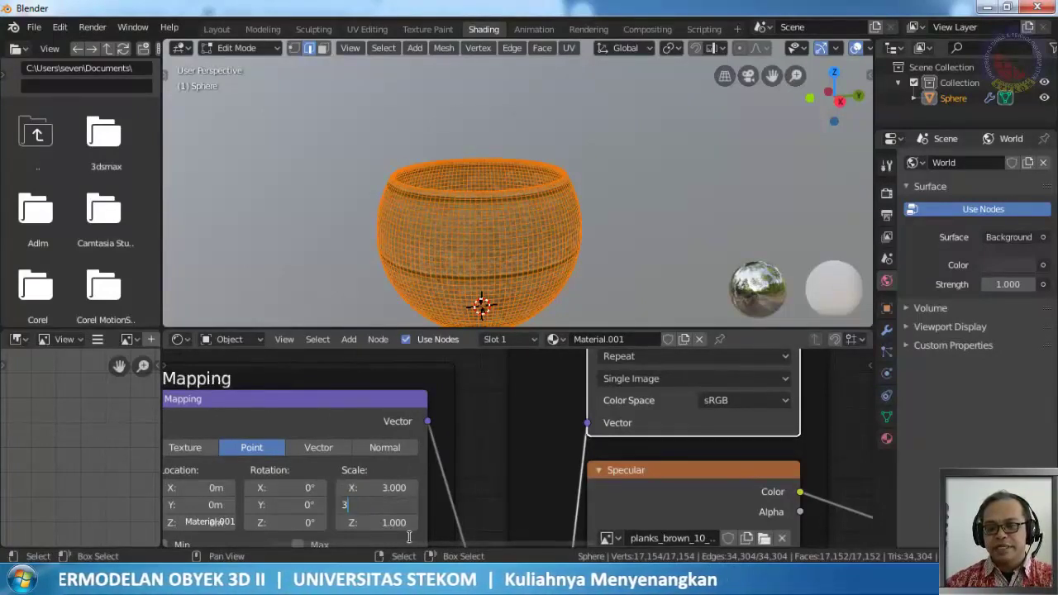
text(3)
key(Tab)
text(3)
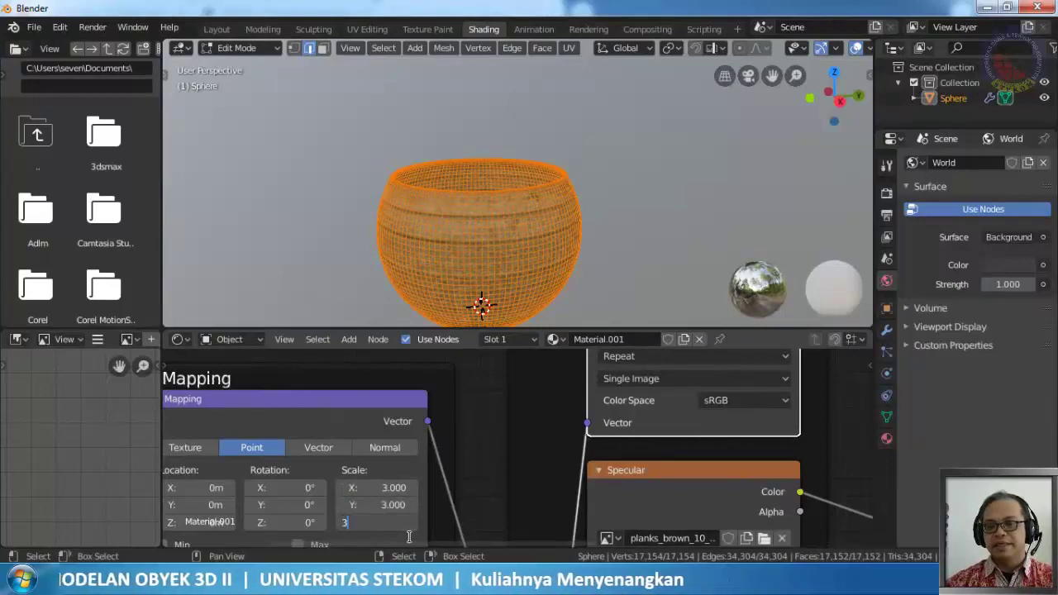
key(Return)
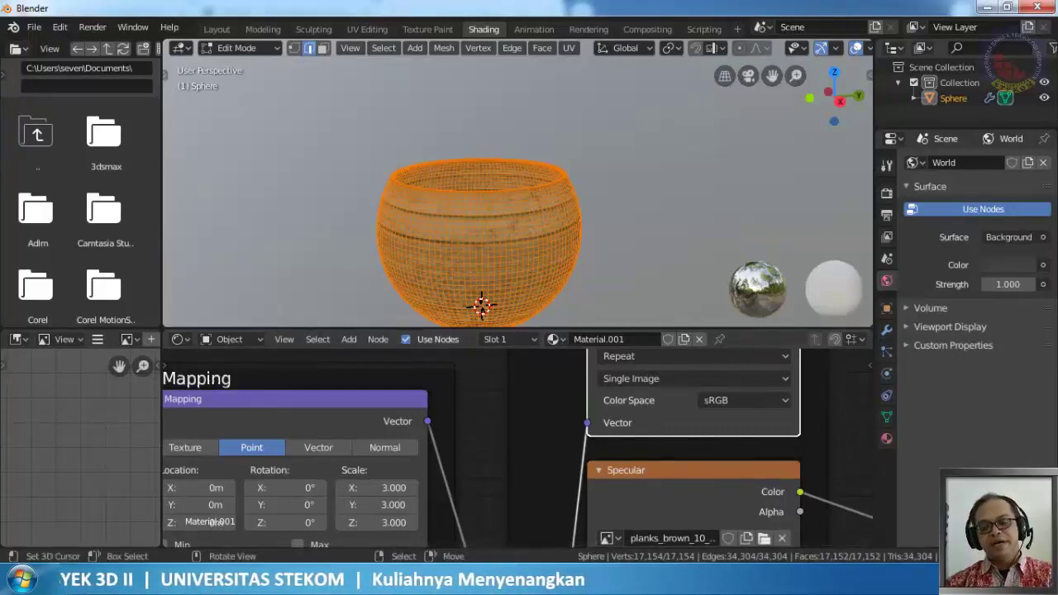
key(Tab)
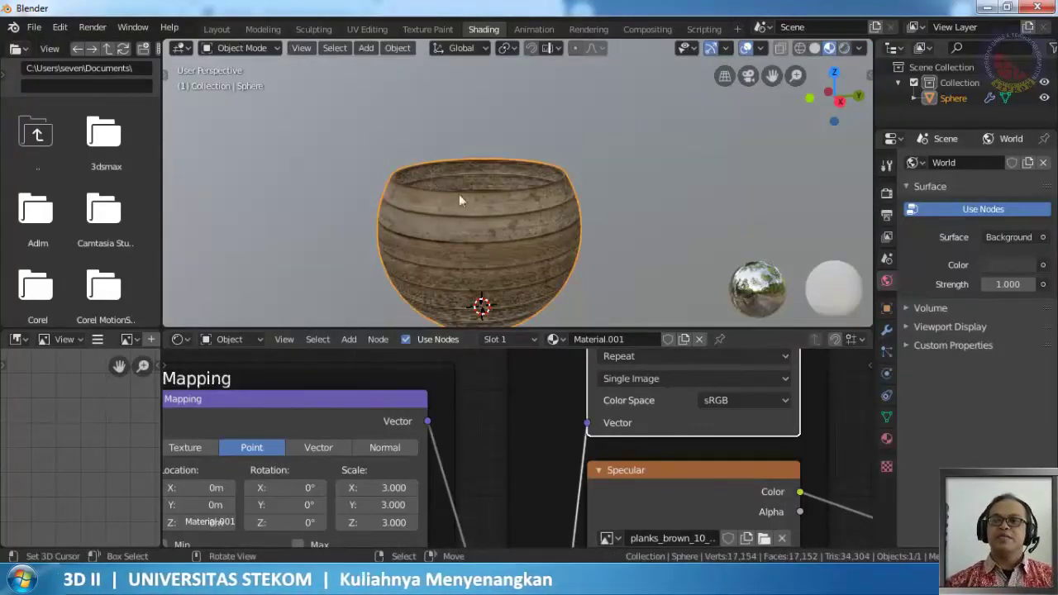
Examine the plank texture on the bowl's sides and underside, both from a distance and close up
middle_drag(449, 213, 536, 205)
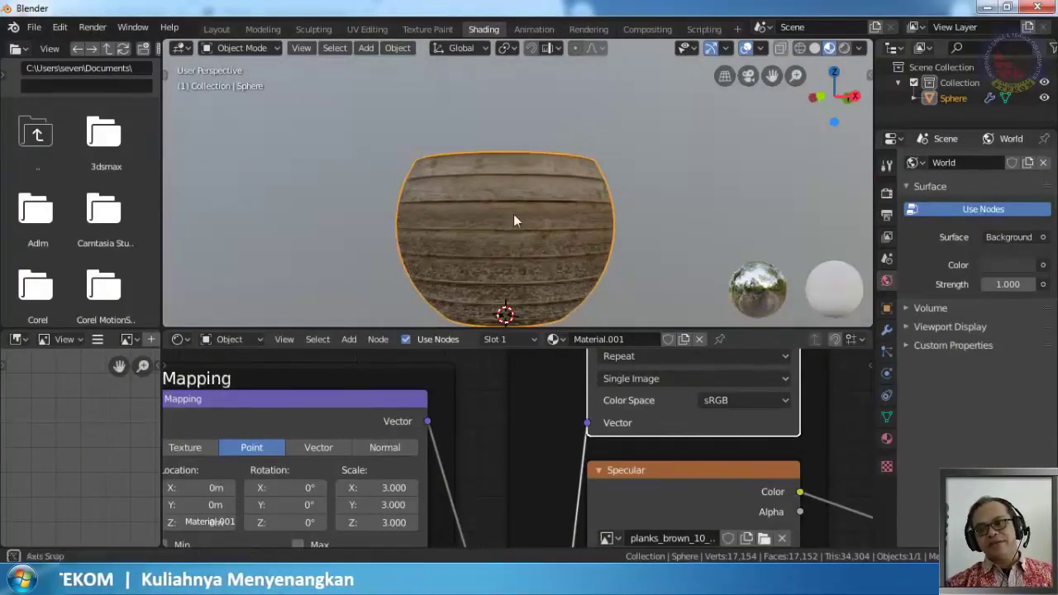
middle_drag(513, 220, 515, 172)
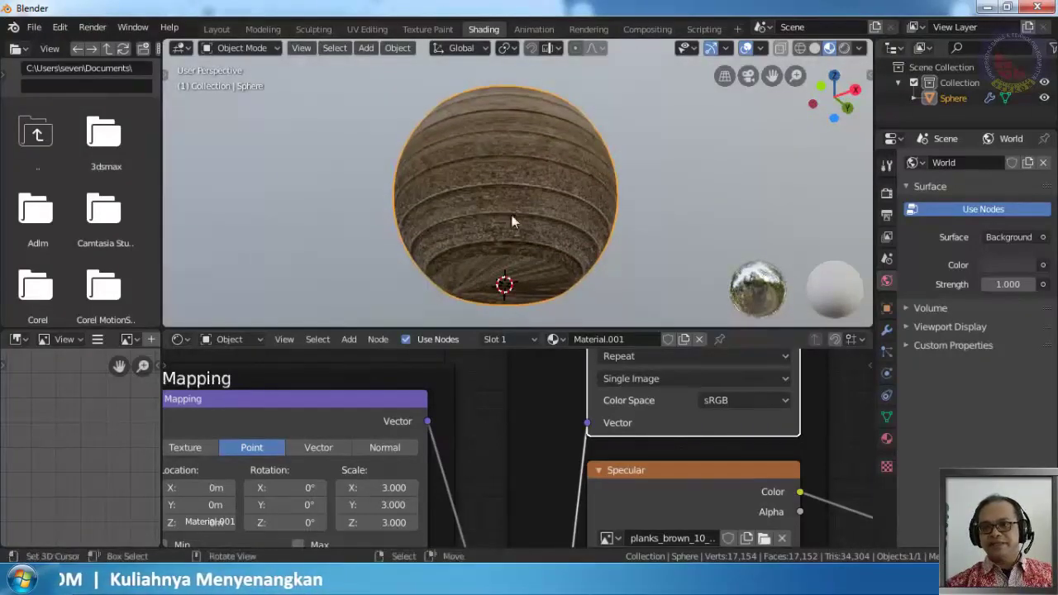
scroll(502, 225, up, 6)
scroll(502, 223, down, 3)
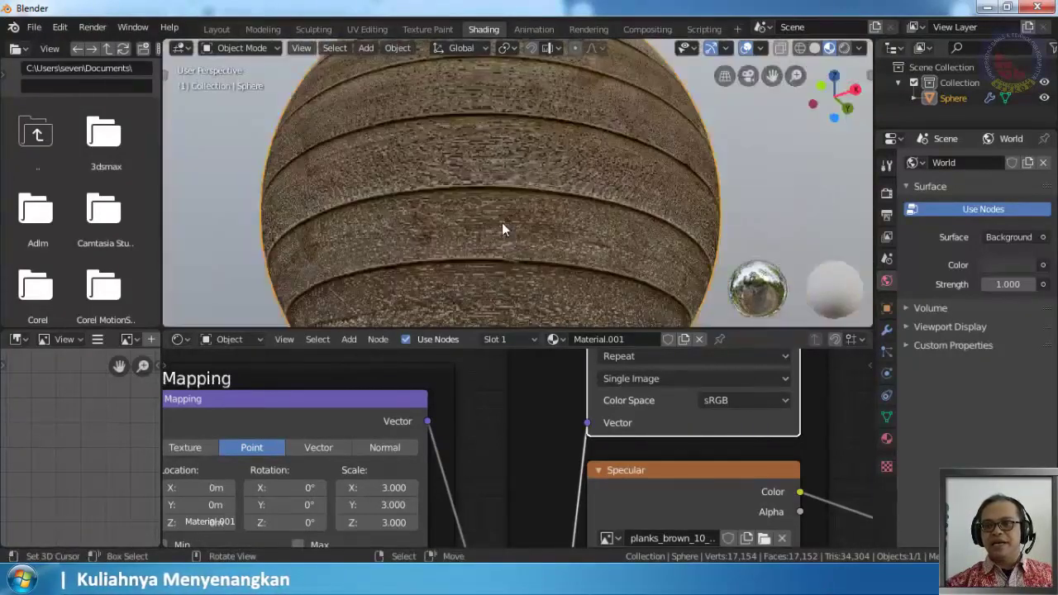
middle_drag(502, 230, 502, 225)
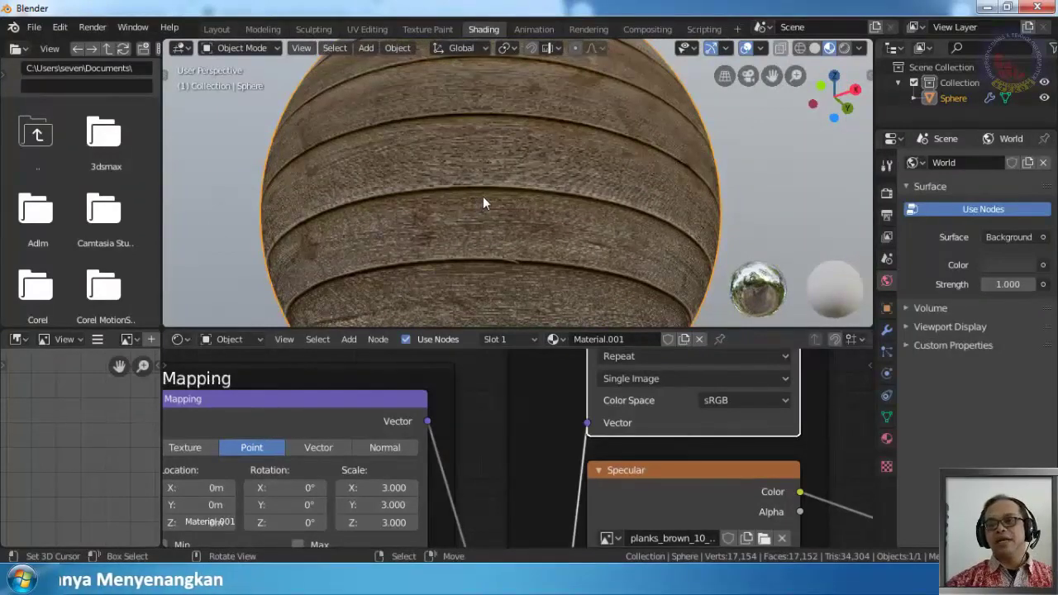
scroll(483, 196, down, 4)
middle_drag(507, 199, 561, 237)
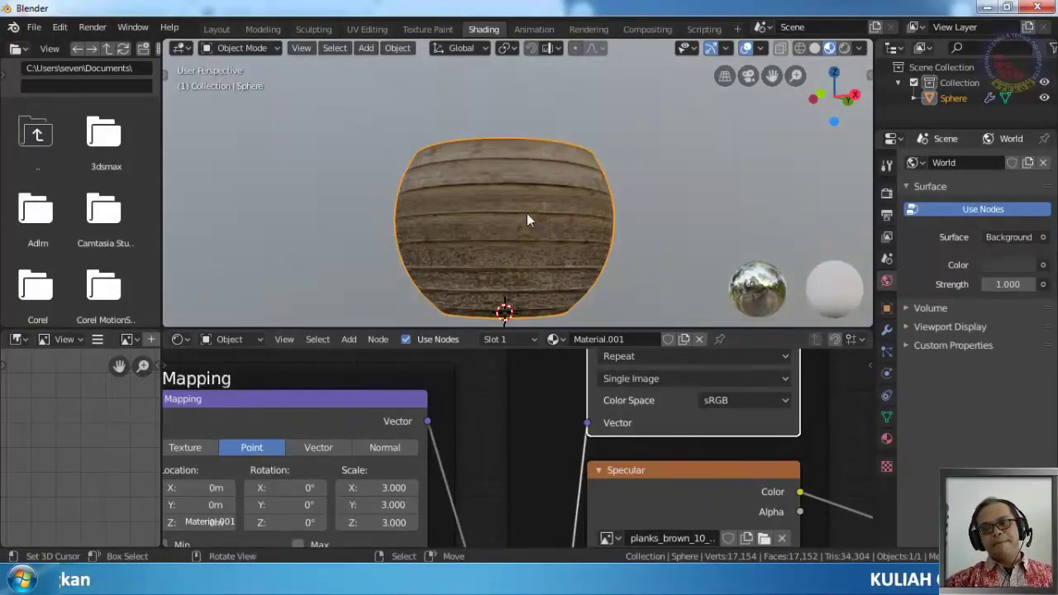
scroll(527, 213, down, 1)
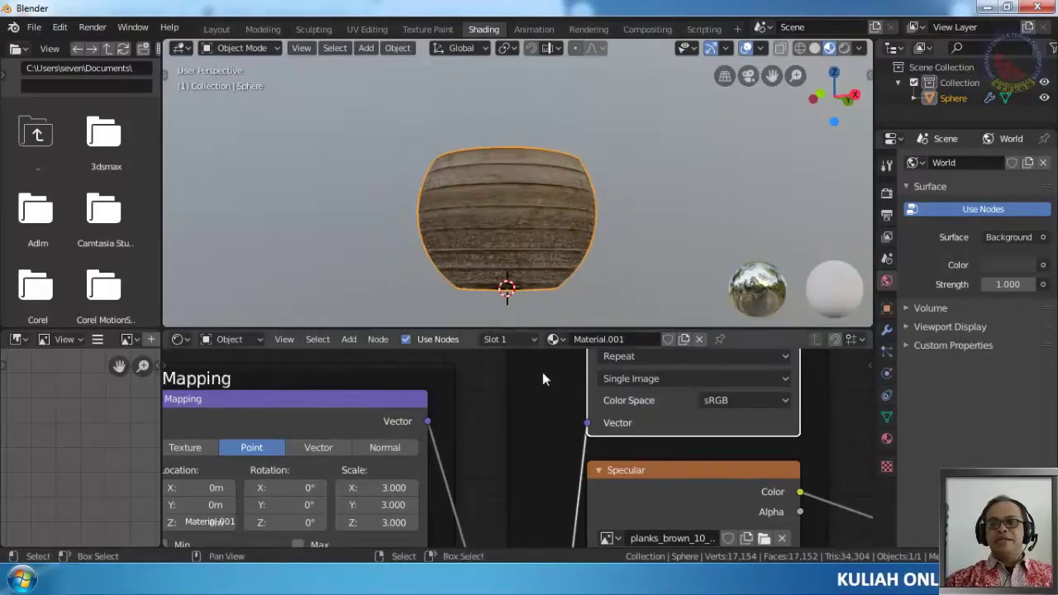
Delete every node in the bowl material's node tree
scroll(537, 370, down, 3)
scroll(536, 380, down, 6)
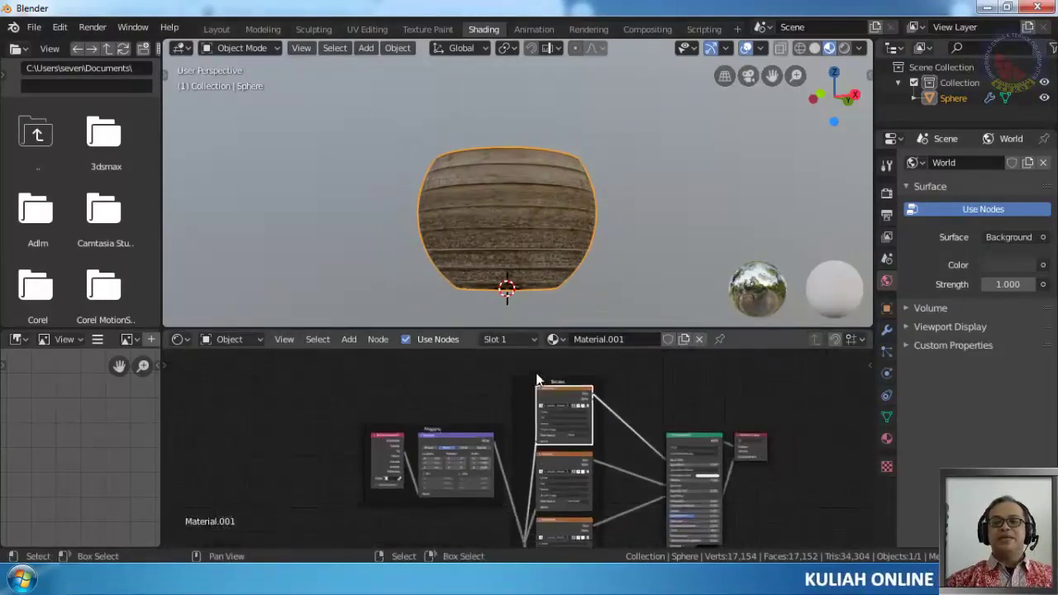
middle_drag(537, 380, 457, 360)
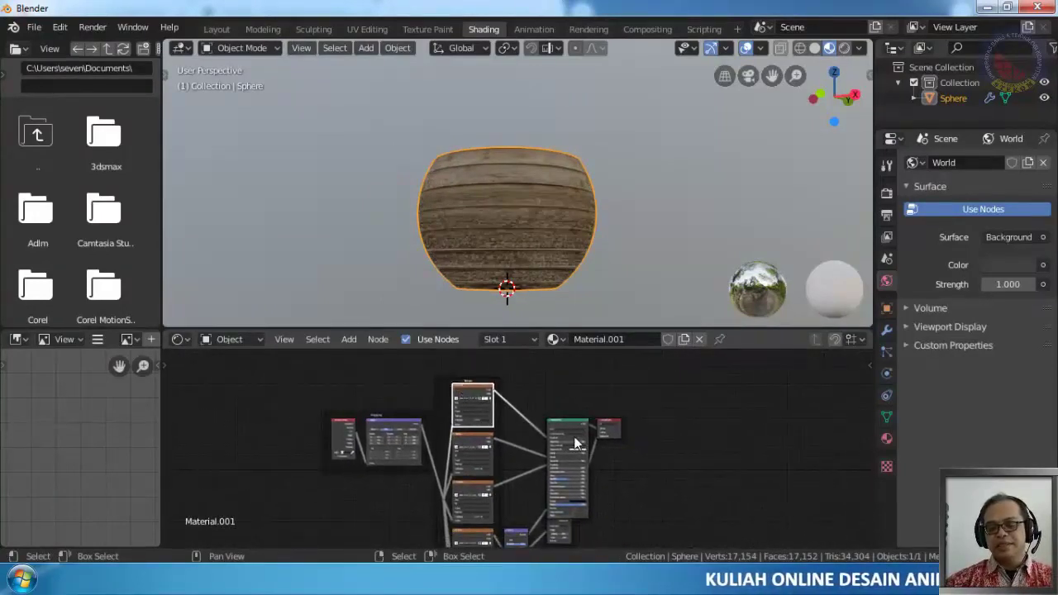
key(a)
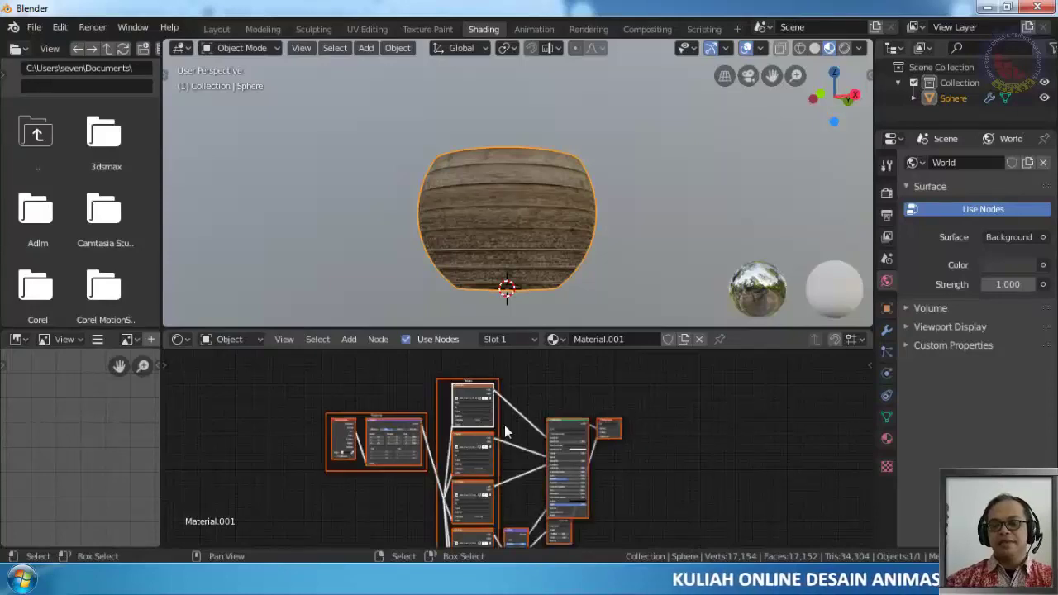
key(Delete)
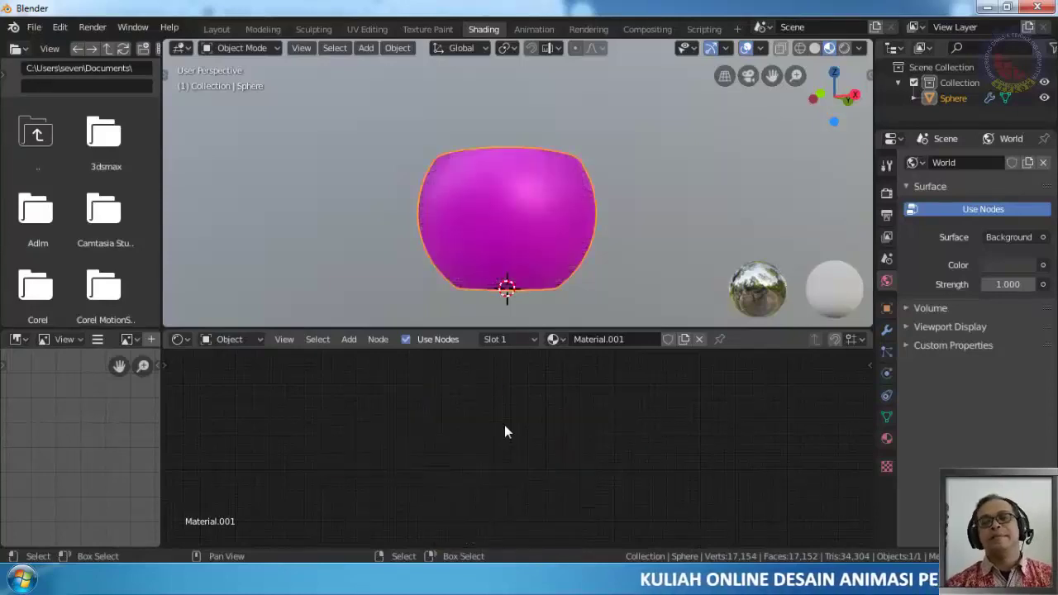
Try to run Principled Texture Setup with the Castle Brick folder's castle_brick_02_red diff, disp, nor, rough and rough_ao images, leaving out the plain ao image
key(ctrl+shift+t)
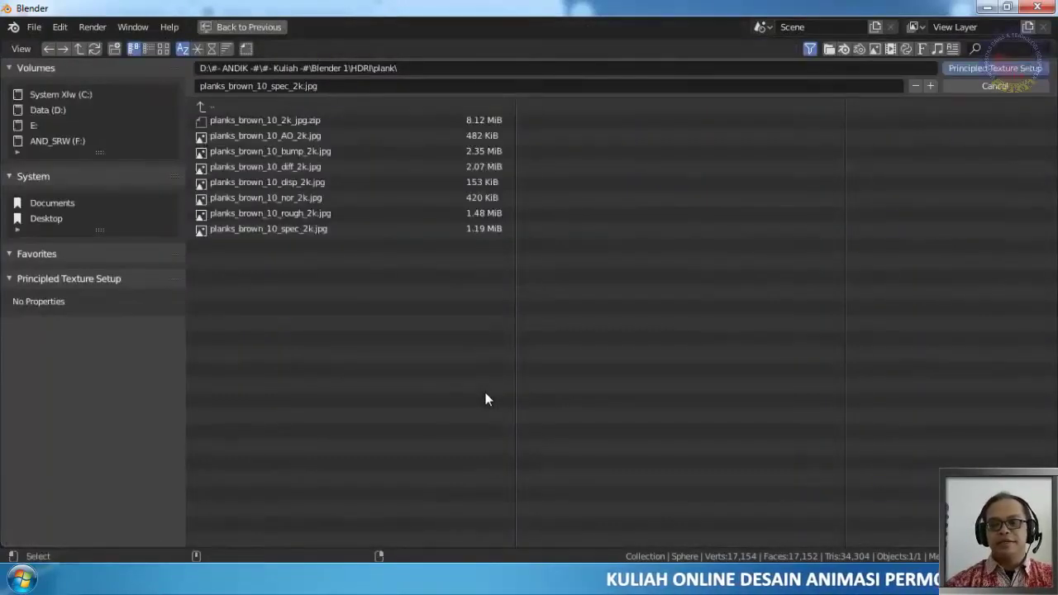
click(207, 110)
click(232, 124)
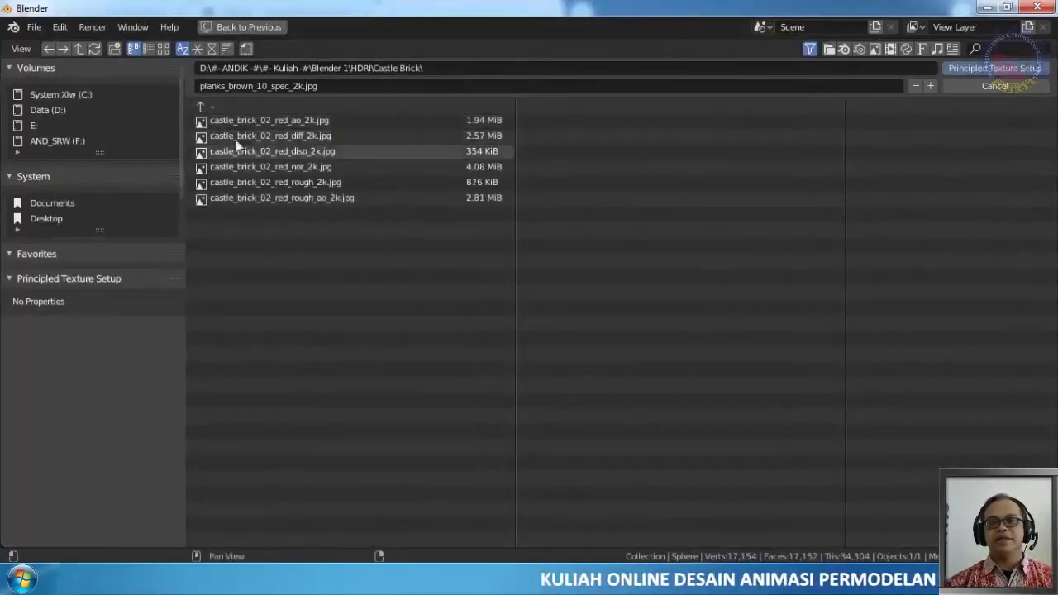
click(325, 137)
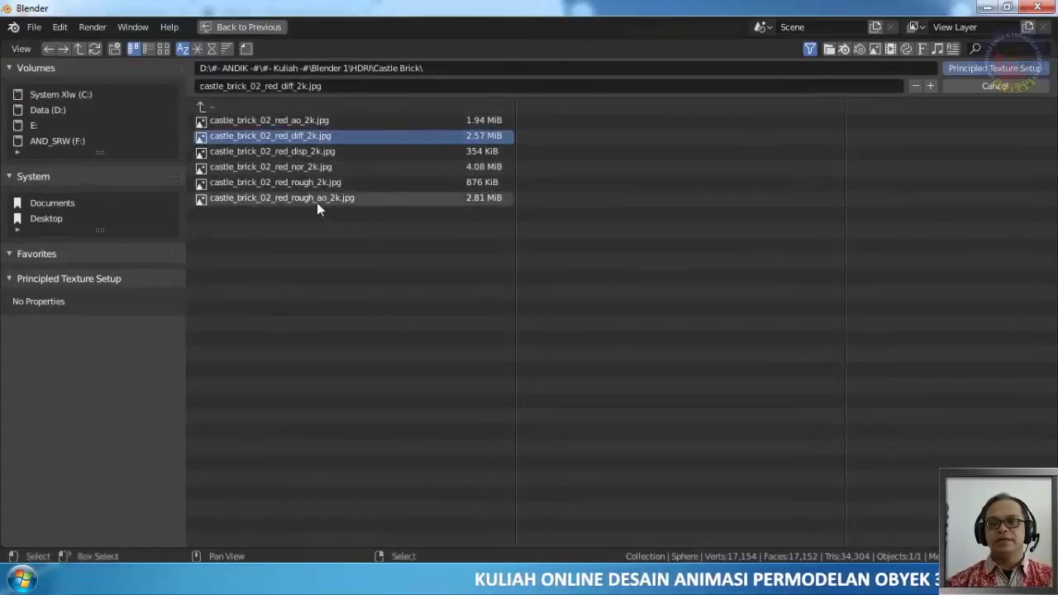
shift+click(316, 202)
shift+click(321, 149)
shift+click(317, 164)
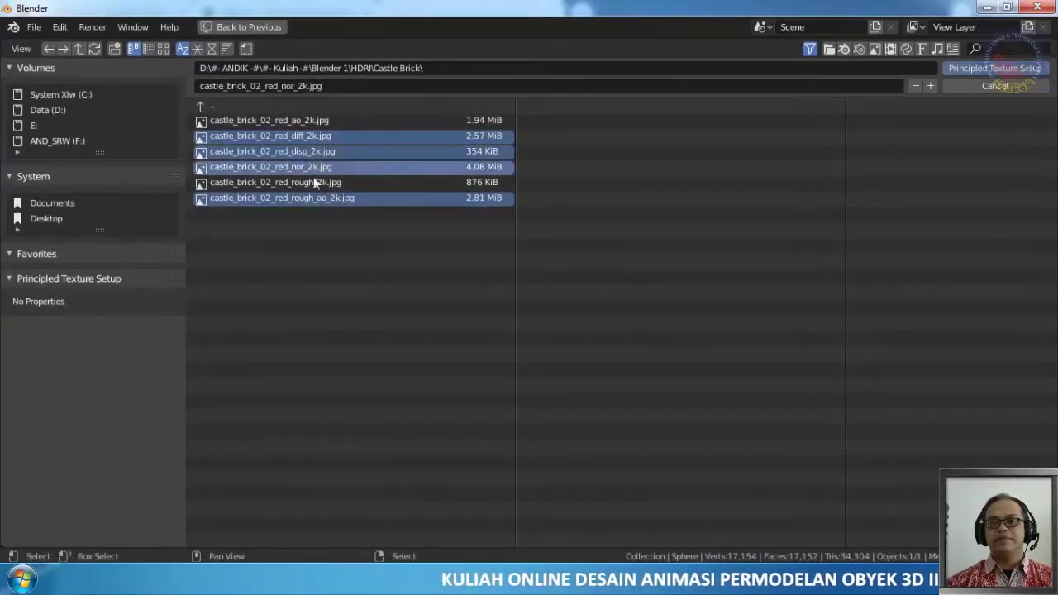
shift+click(314, 182)
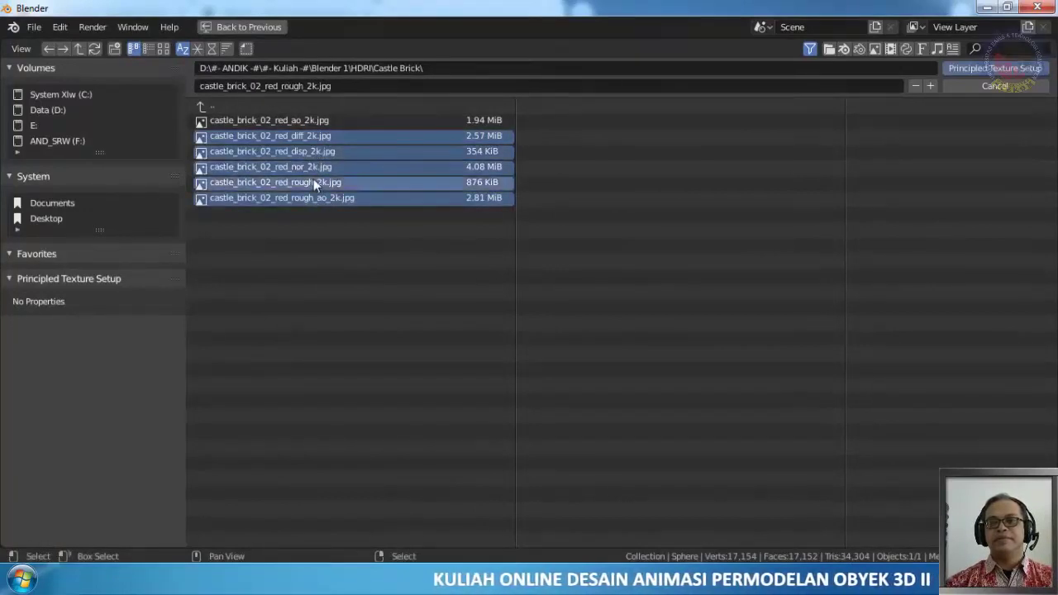
click(1000, 75)
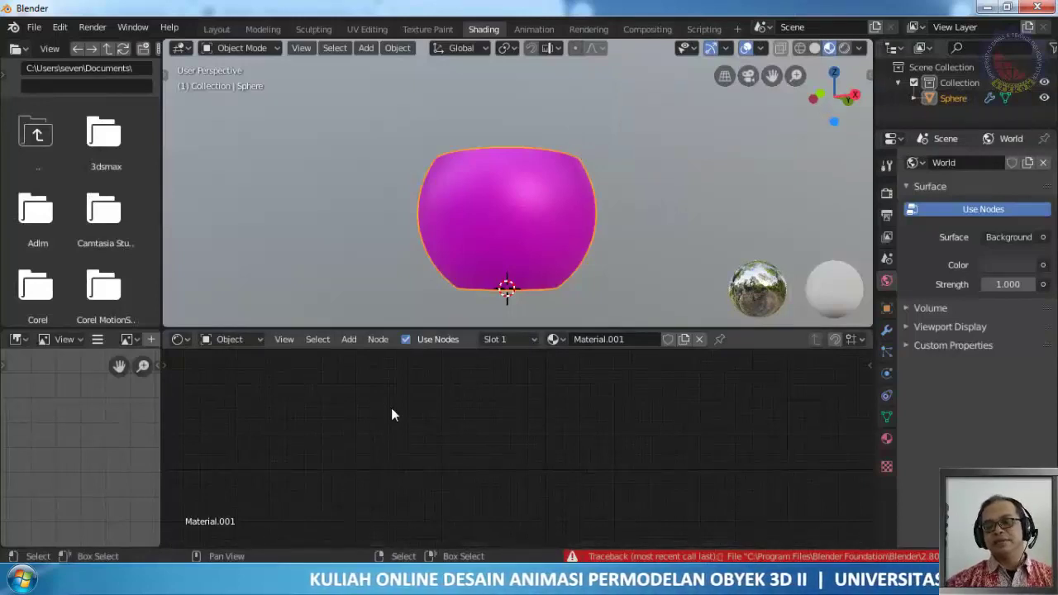
click(1017, 264)
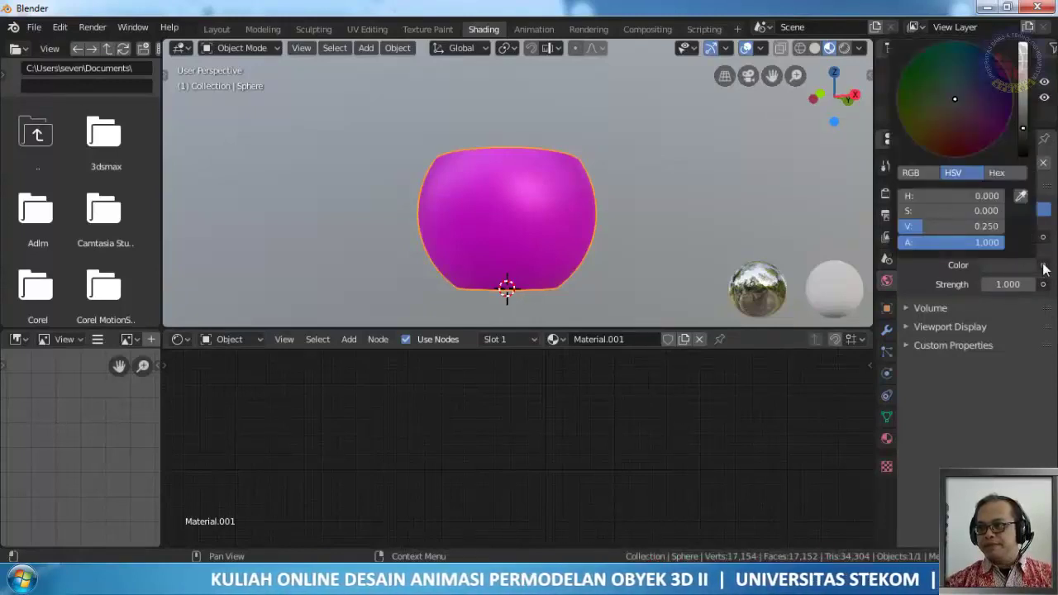
click(1043, 266)
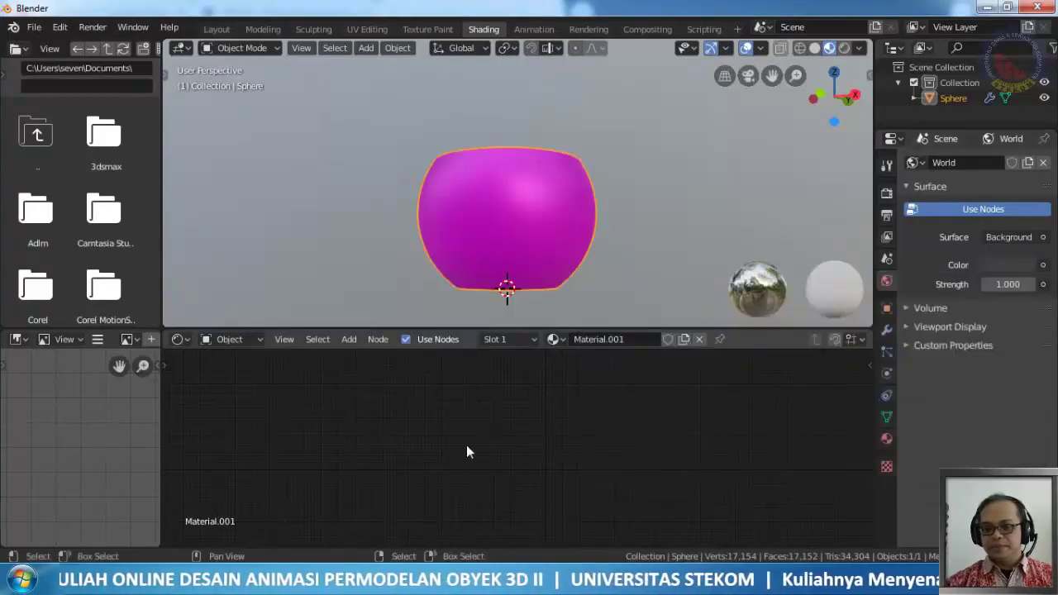
key(shift+a)
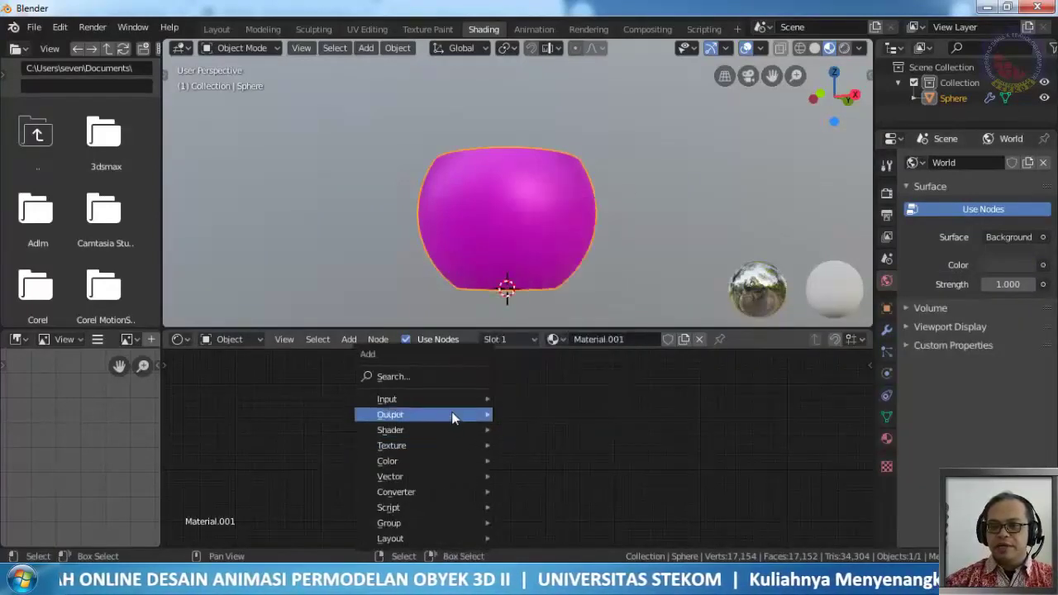
mouse_move(443, 399)
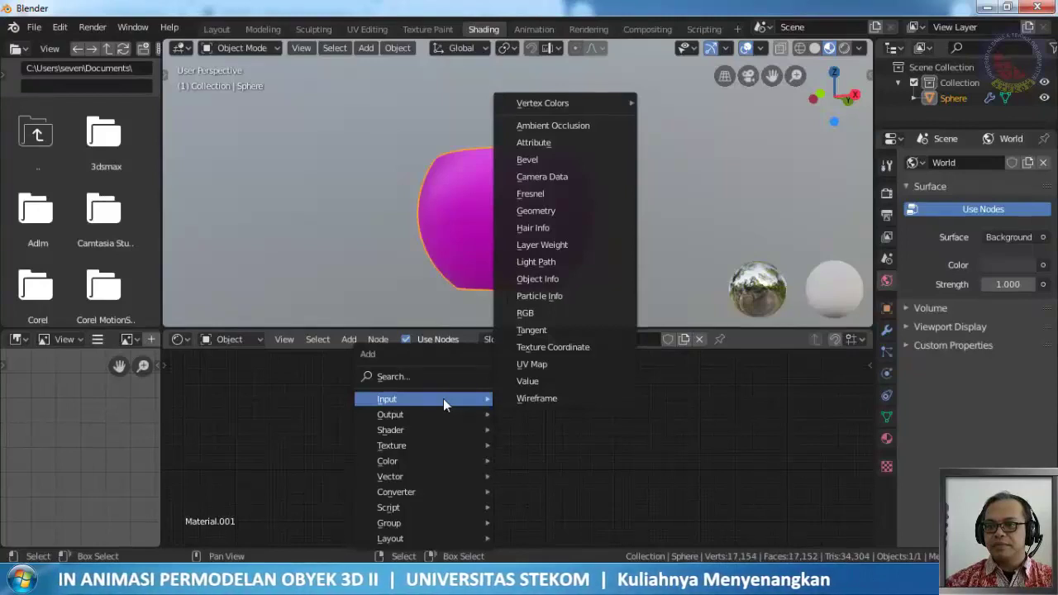
click(556, 431)
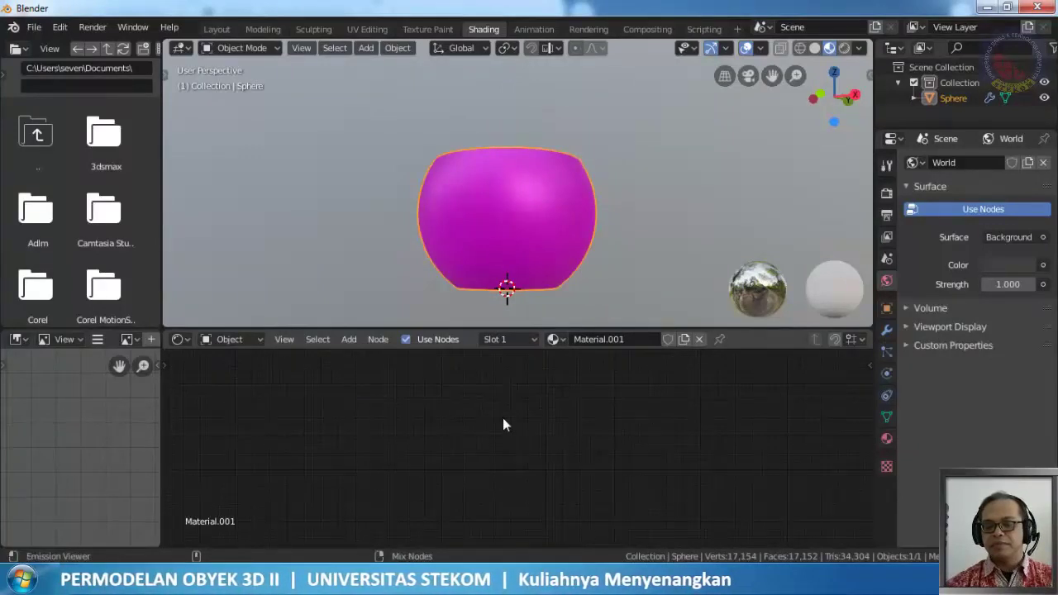
Try to run Principled Texture Setup in the empty node tree with all seven planks_brown_10 JPG images from AO to spec
key(ctrl+shift+t)
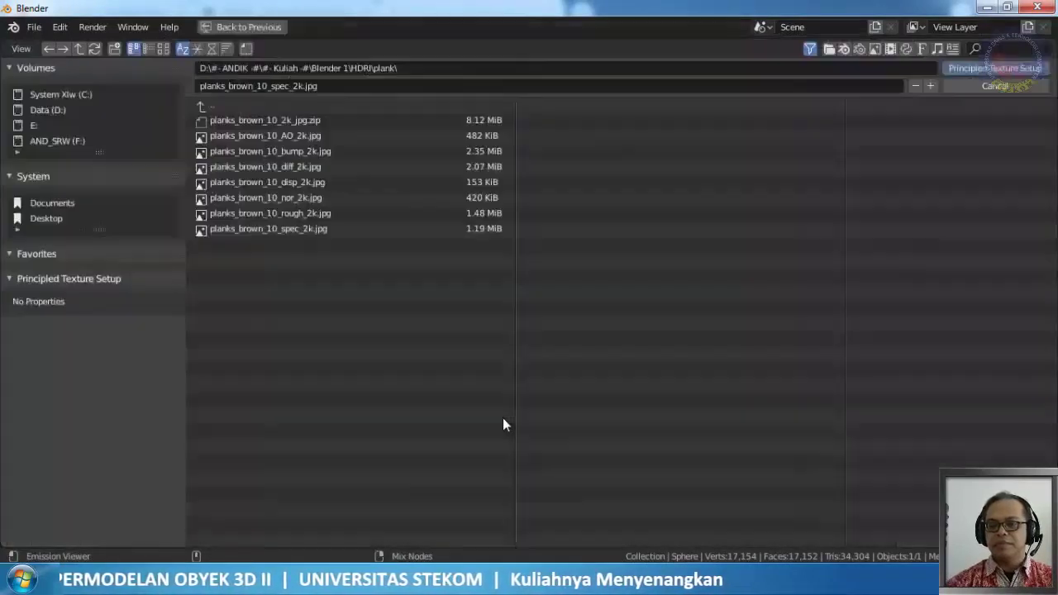
click(285, 137)
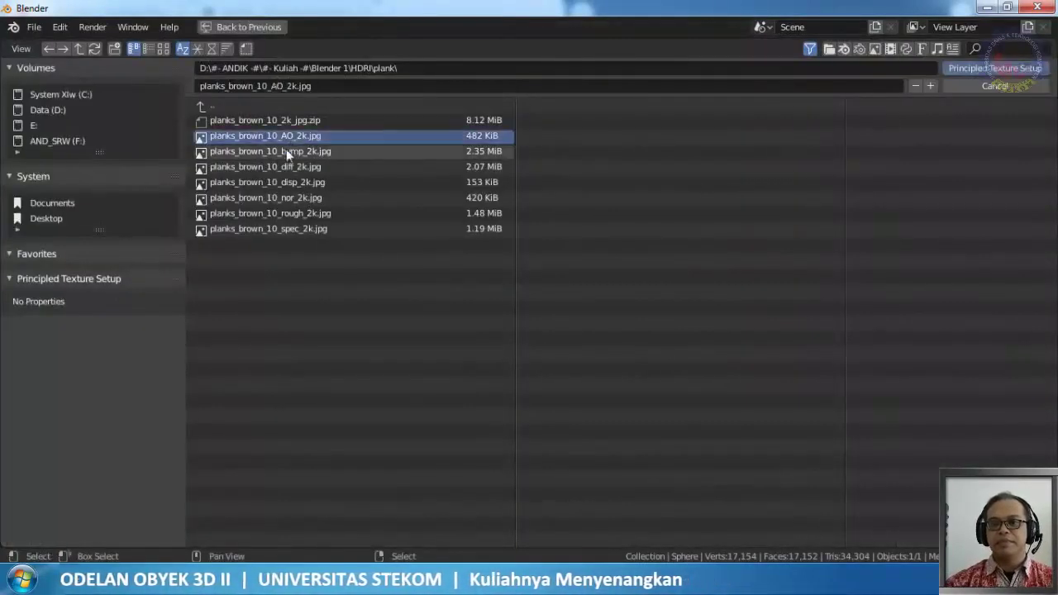
ctrl+click(295, 228)
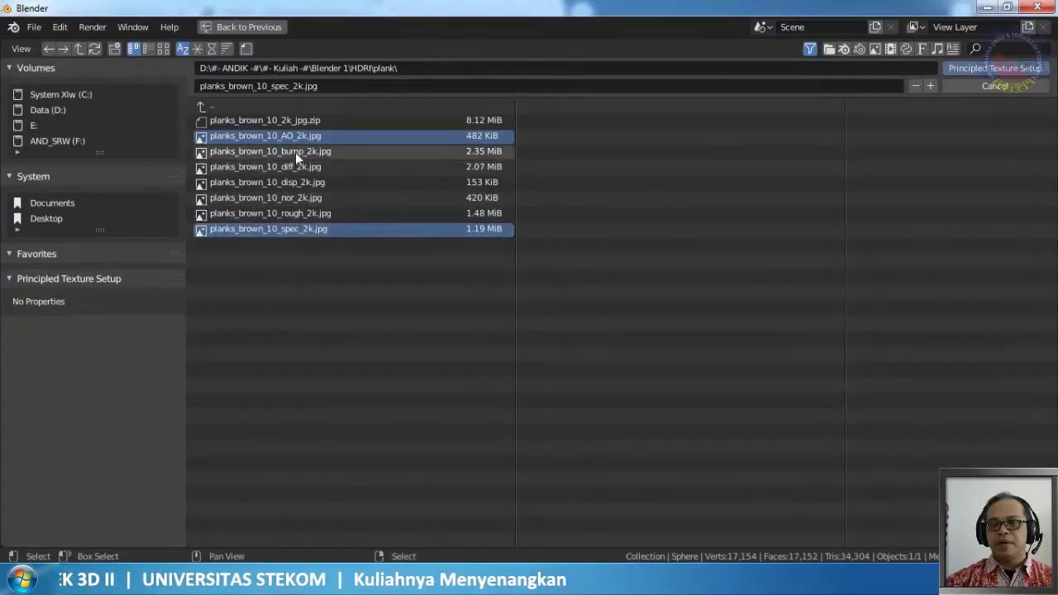
drag(259, 255, 298, 142)
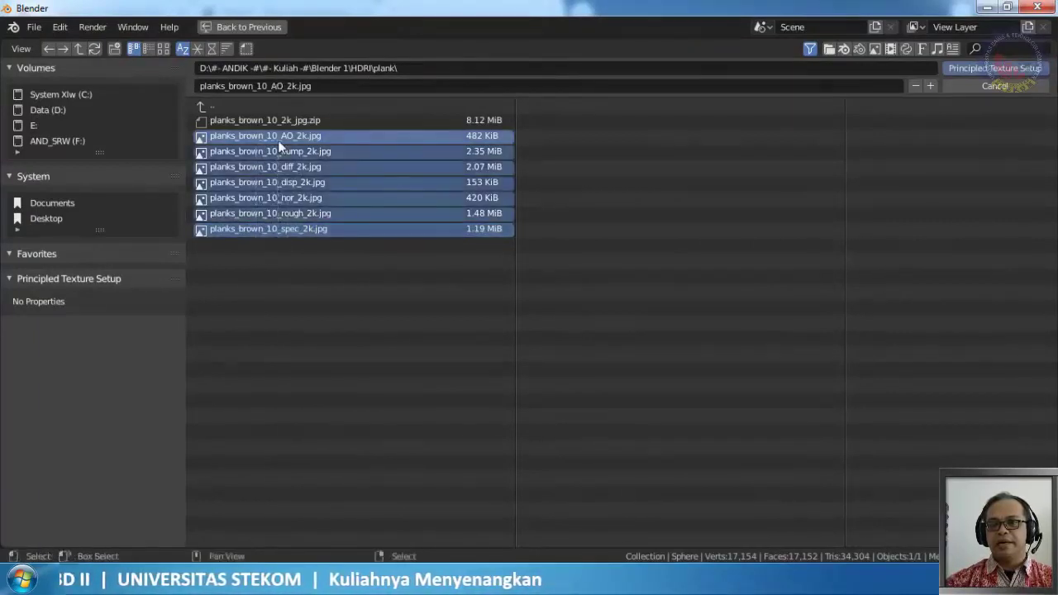
click(994, 70)
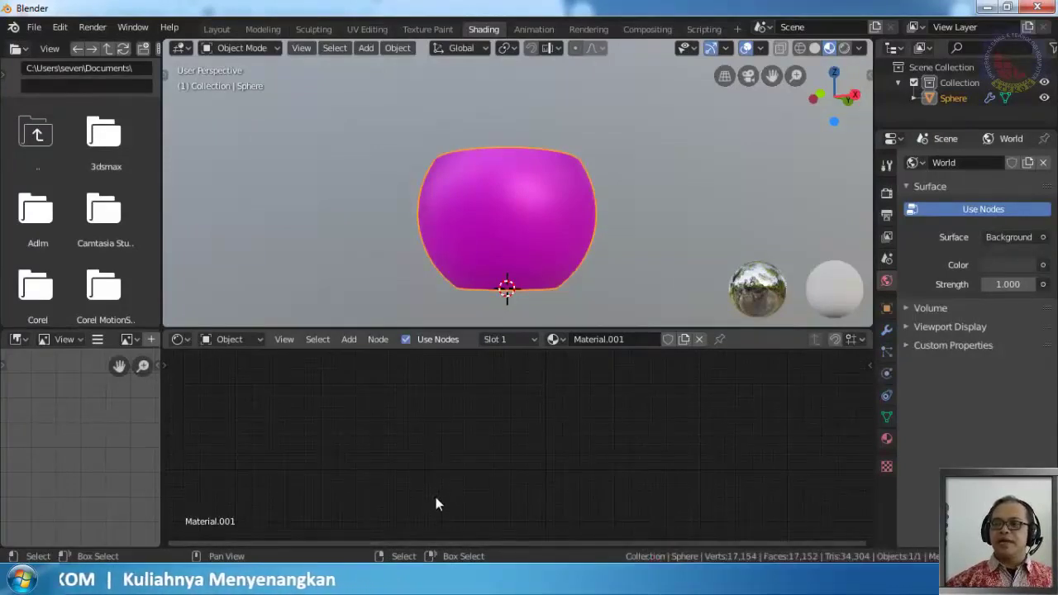
Brighten the World background color to light gray and show the bowl's material properties
click(1017, 265)
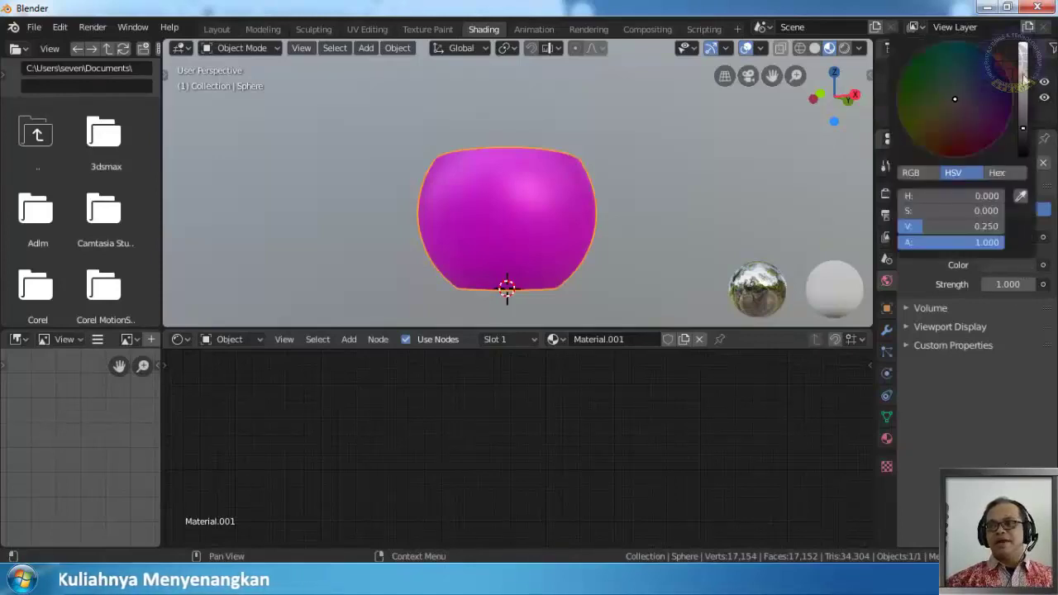
drag(1022, 128, 1023, 74)
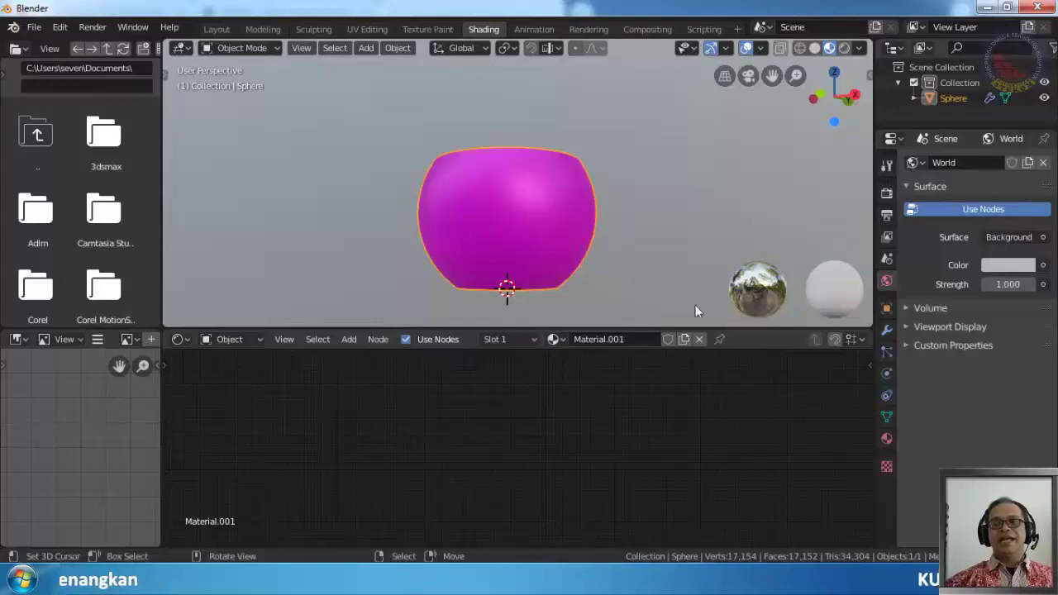
click(886, 439)
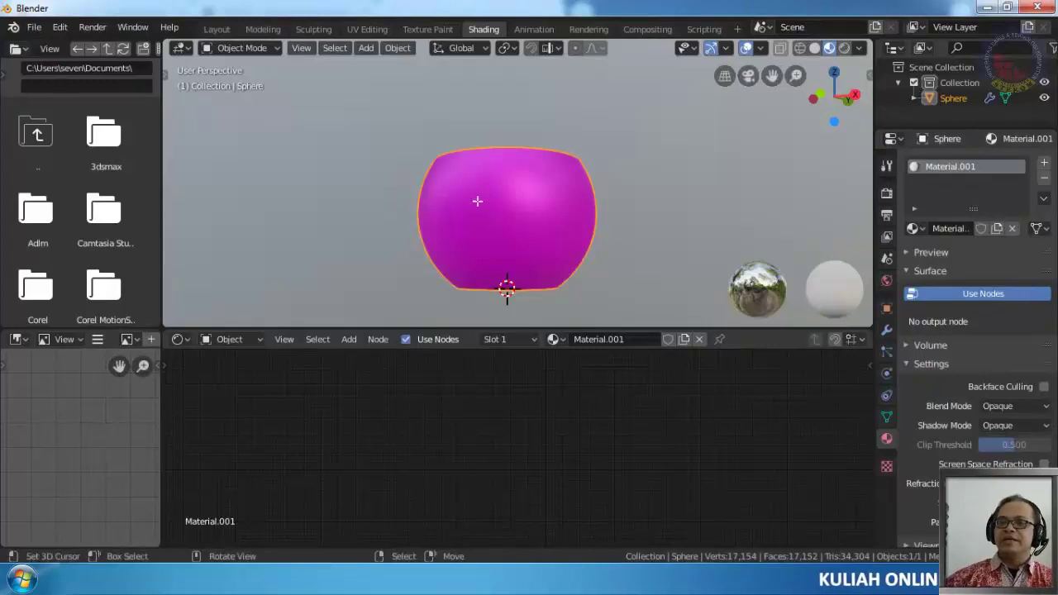
Try Principled Texture Setup with all seven planks_brown_10 JPG images while the bowl is in Edit Mode, and return to Object Mode
key(Tab)
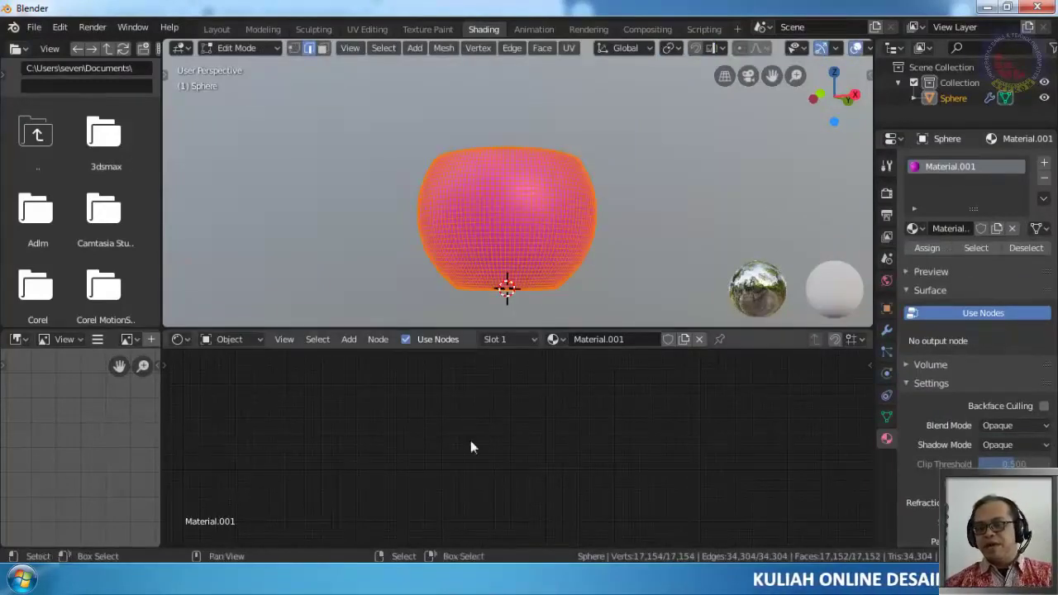
key(ctrl+shift+t)
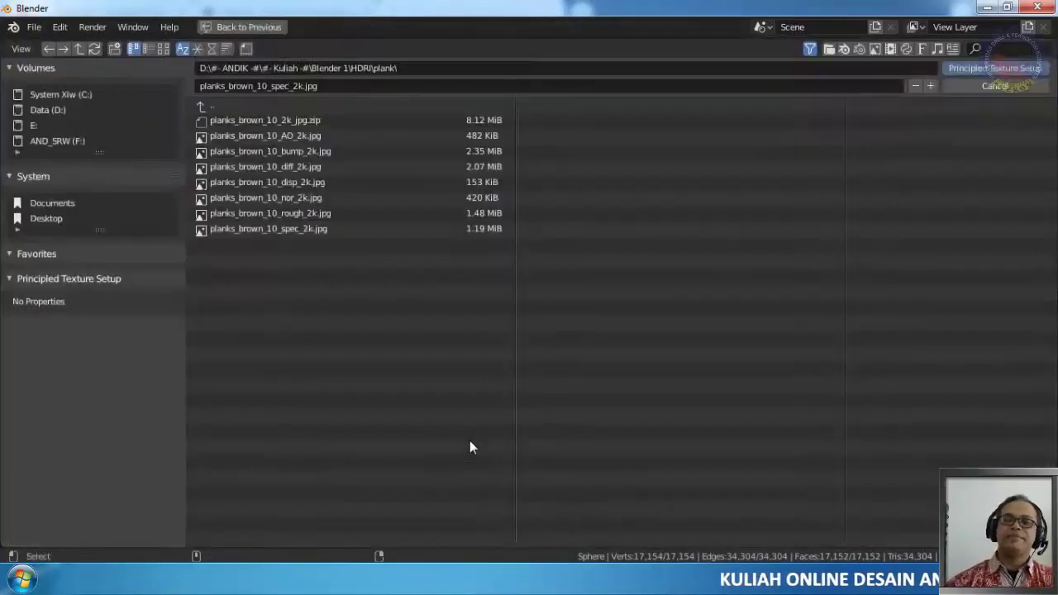
drag(240, 232, 271, 135)
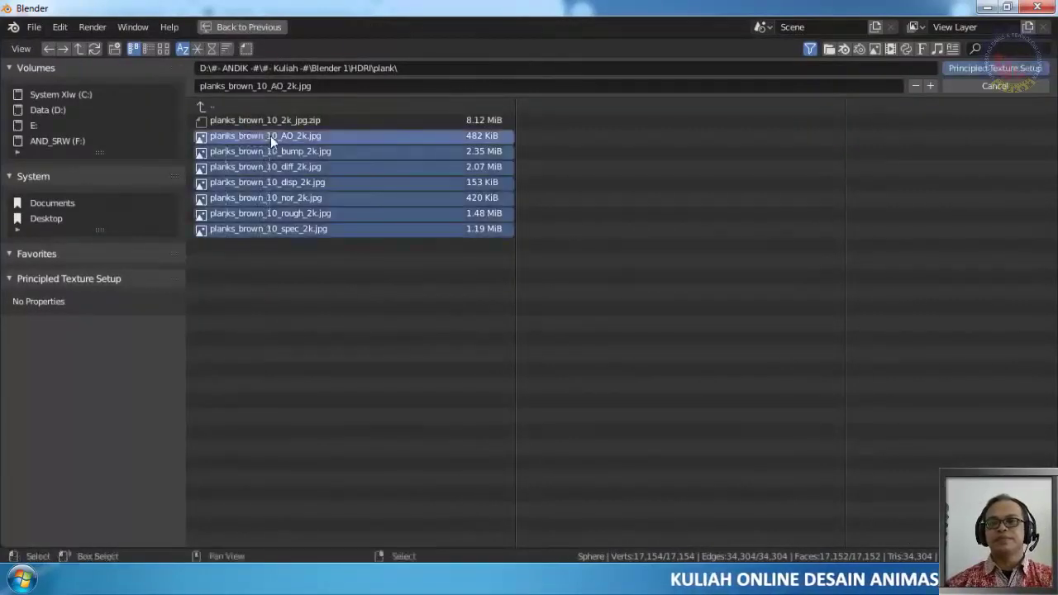
click(1017, 72)
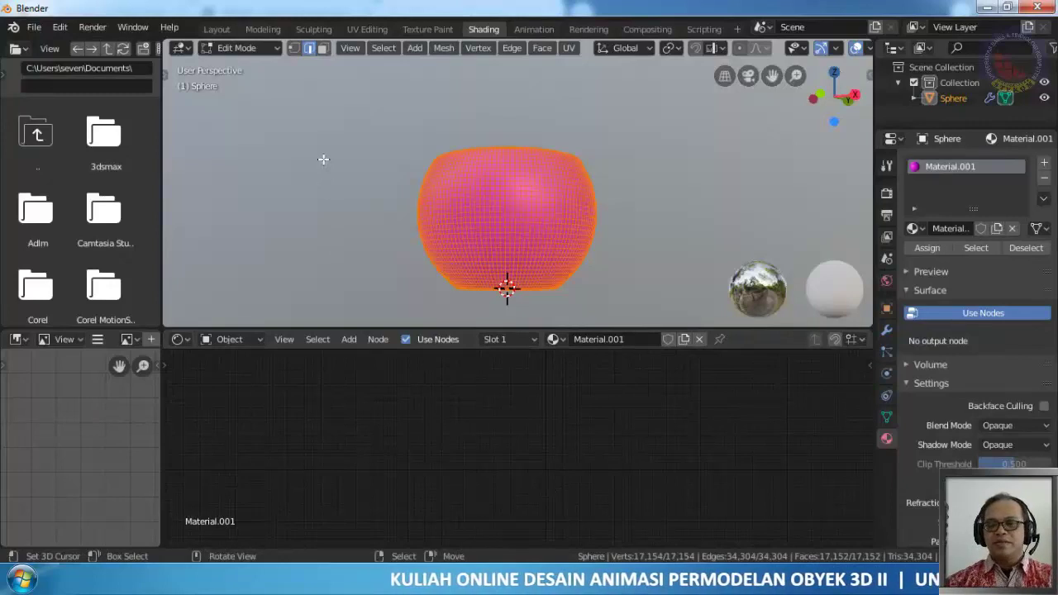
key(Tab)
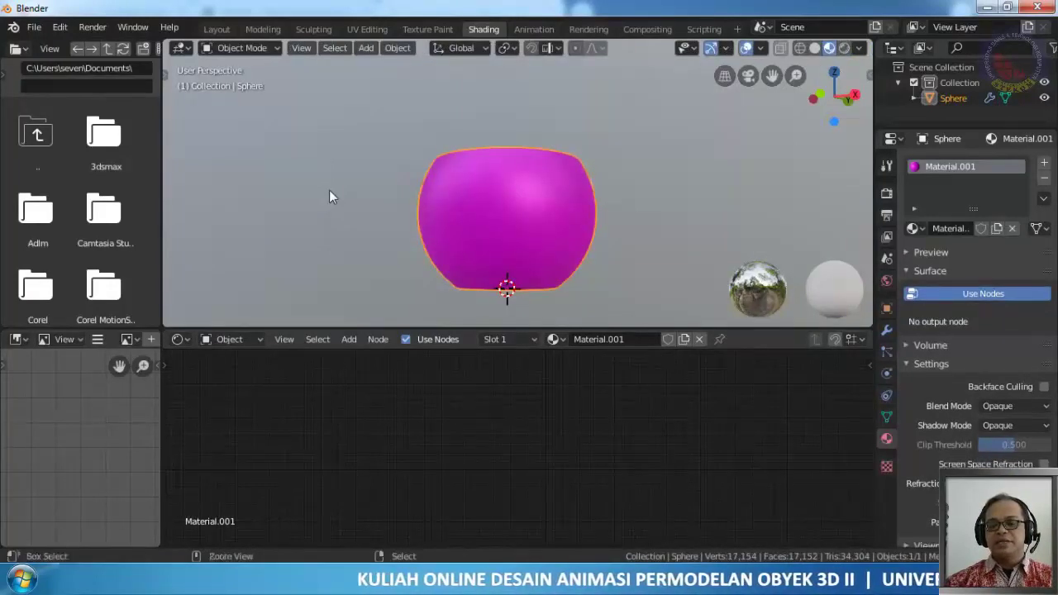
key(Tab)
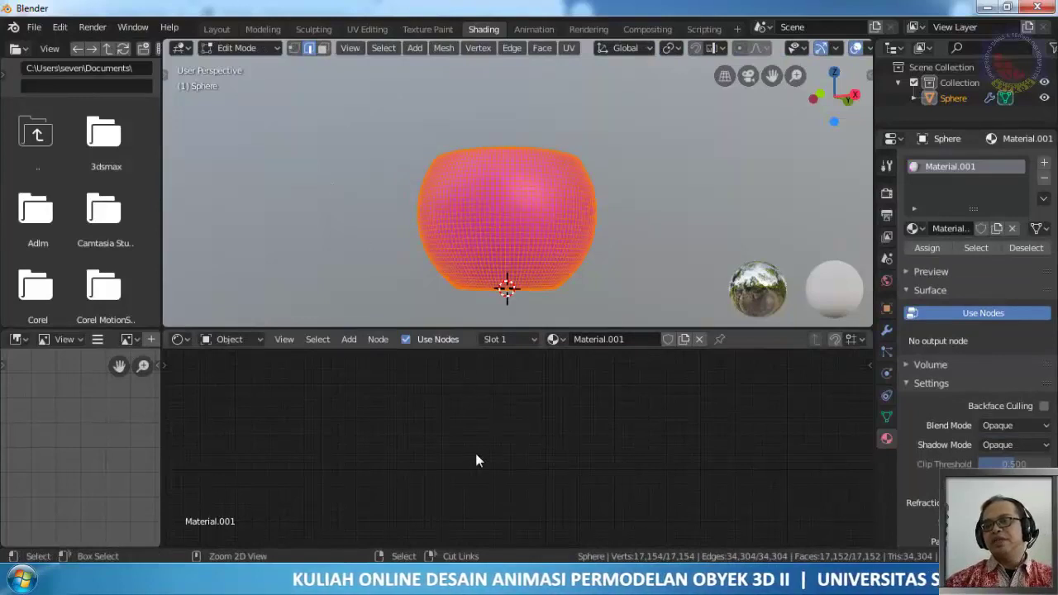
key(Tab)
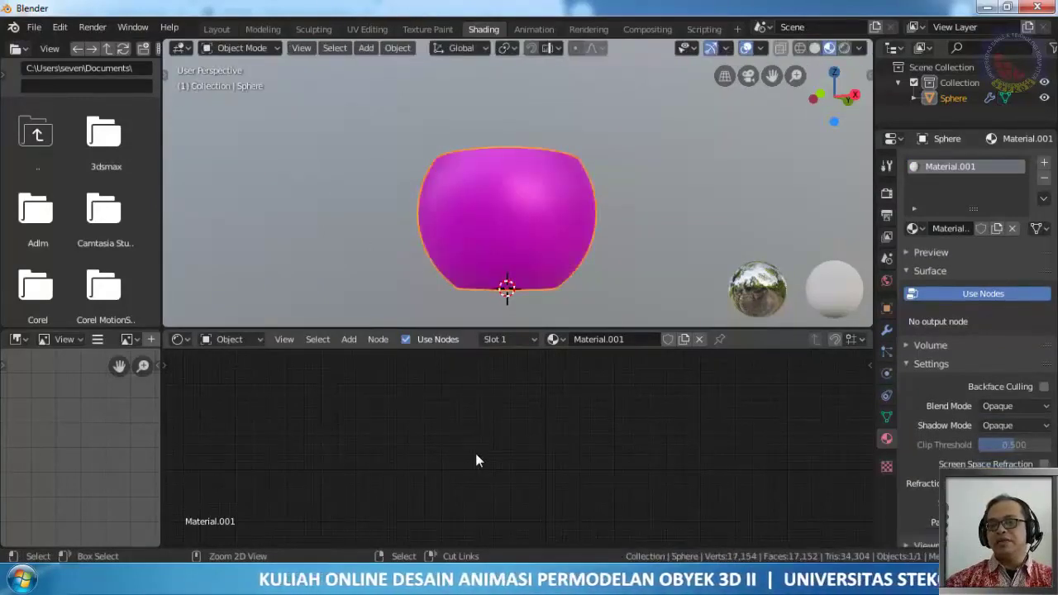
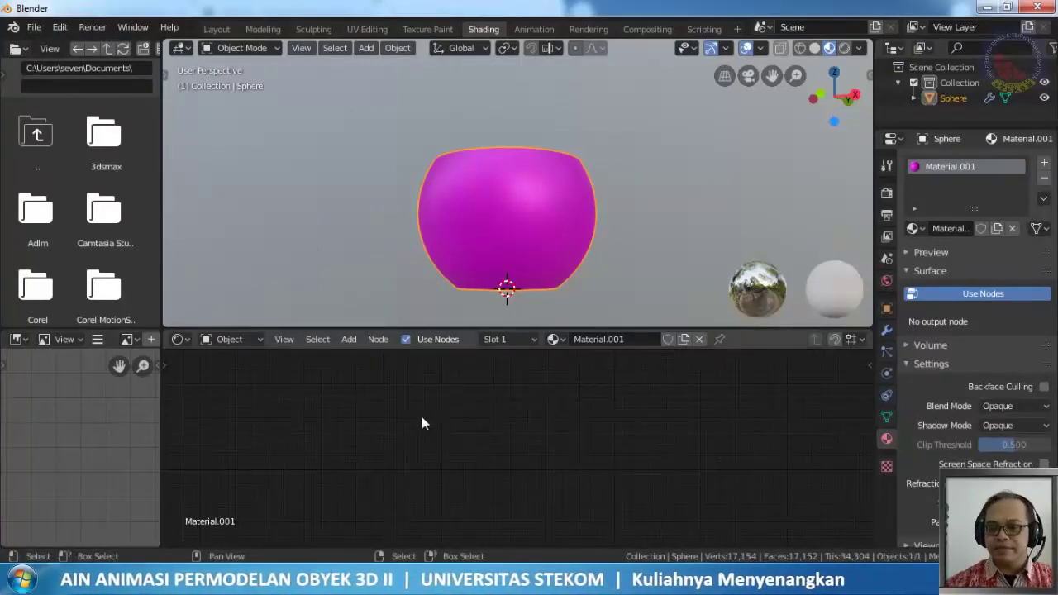
Add a Material Output node to the sphere's empty Material.001 node tree
key(shift+a)
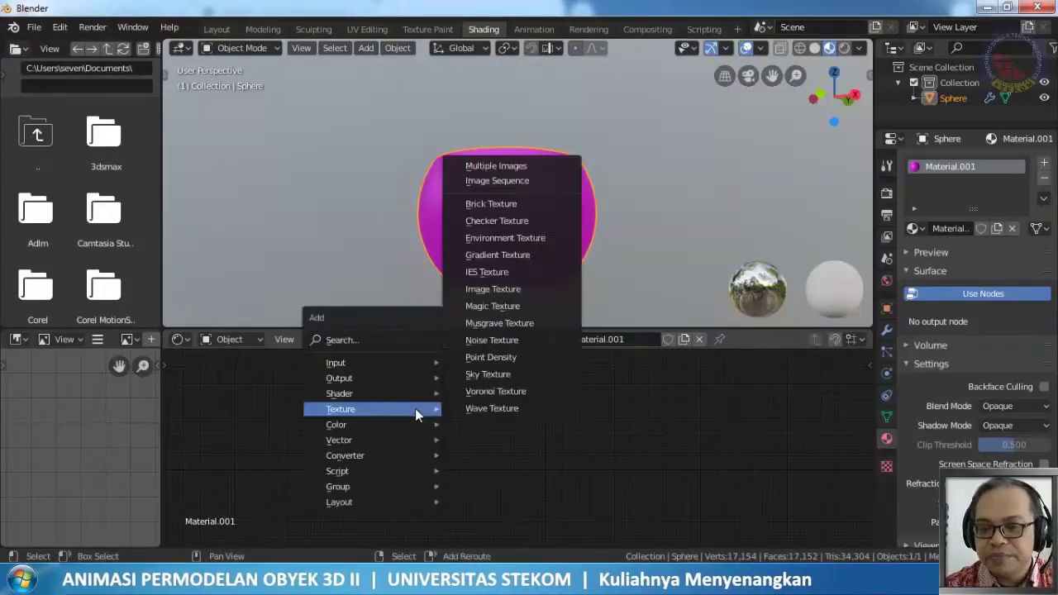
mouse_move(415, 369)
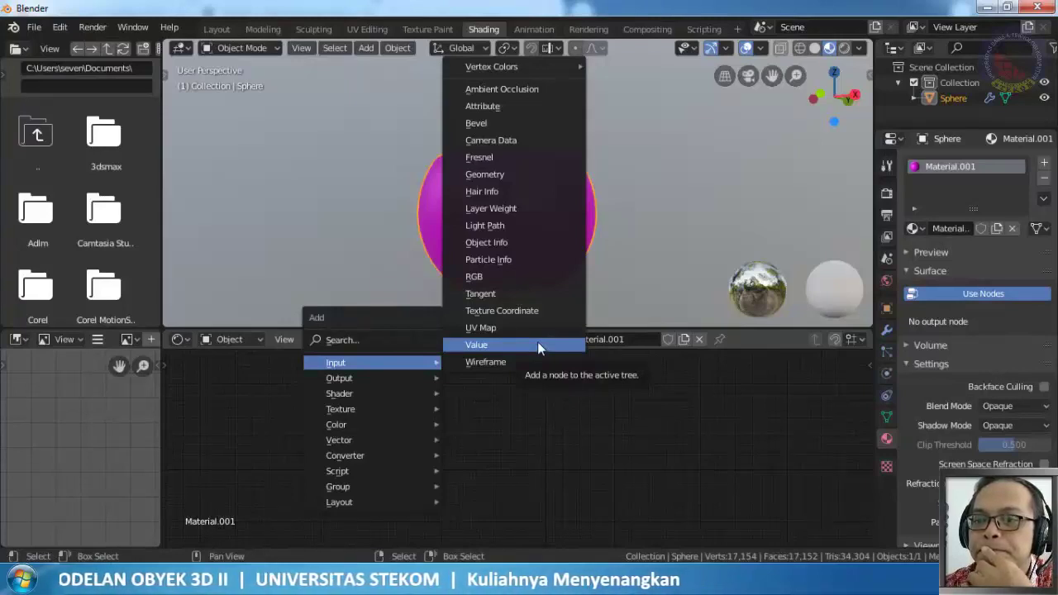
mouse_move(402, 385)
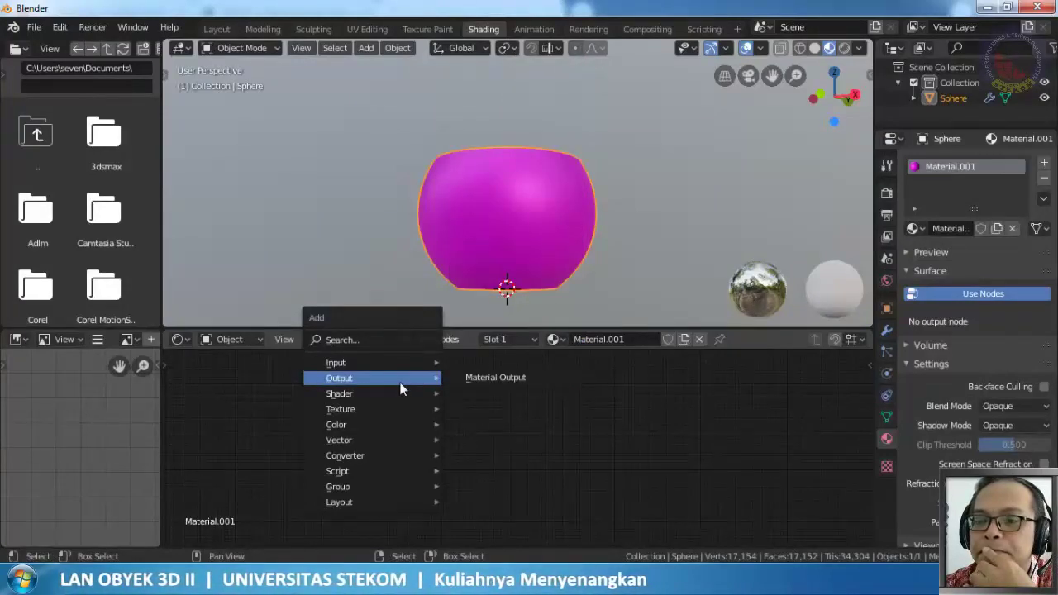
click(490, 377)
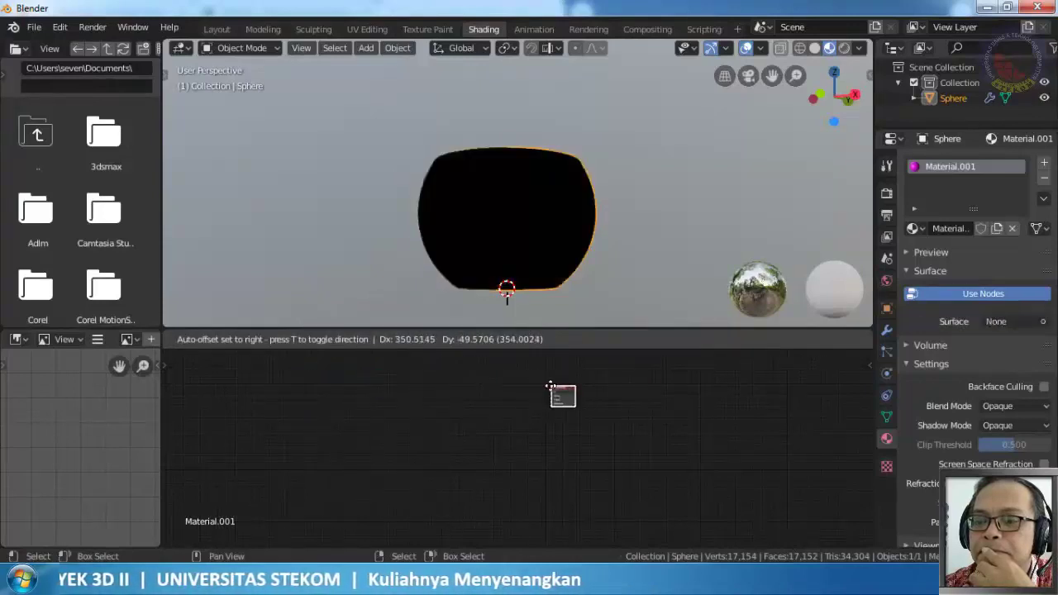
click(554, 395)
scroll(593, 398, up, 2)
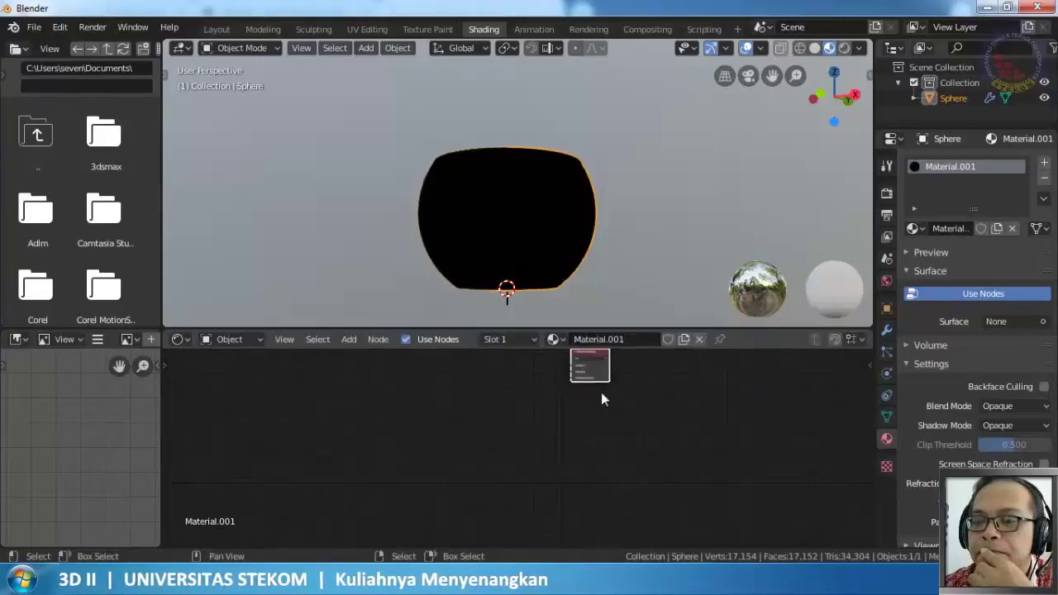
drag(634, 369, 565, 410)
scroll(594, 383, up, 1)
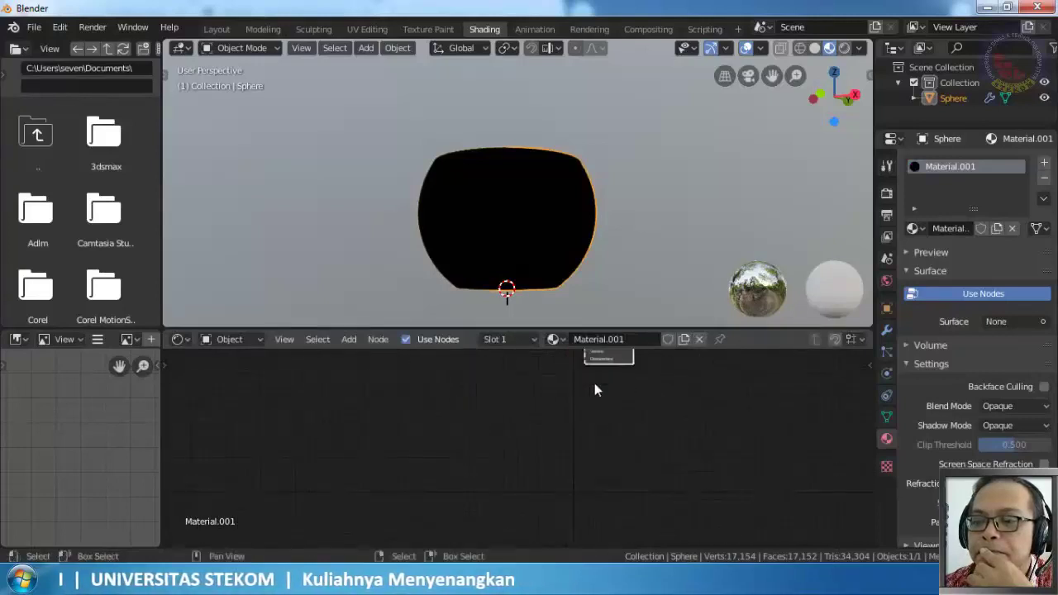
key(Home)
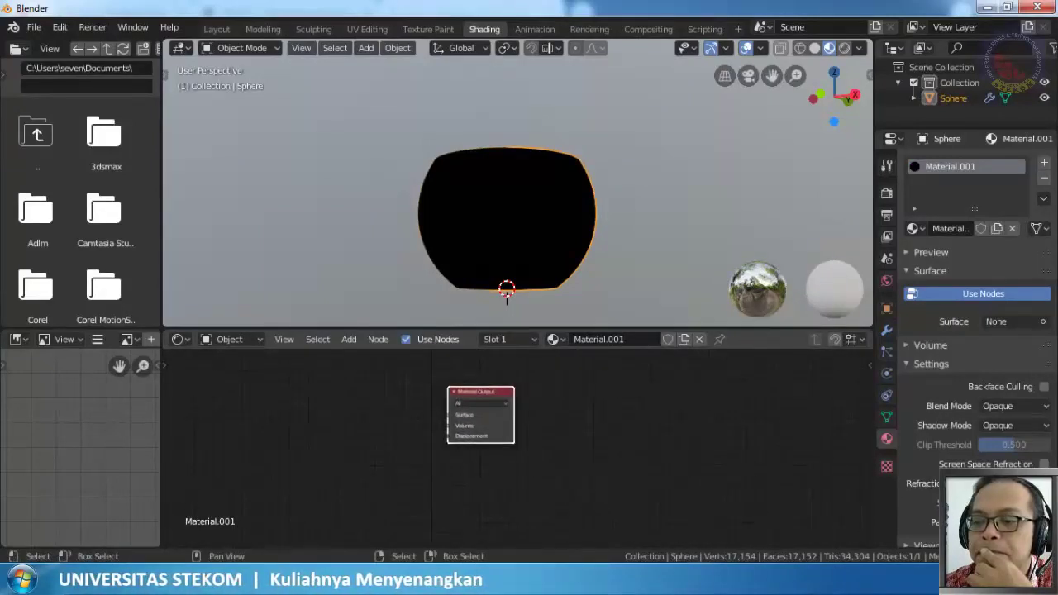
scroll(426, 436, up, 2)
middle_drag(425, 432, 563, 444)
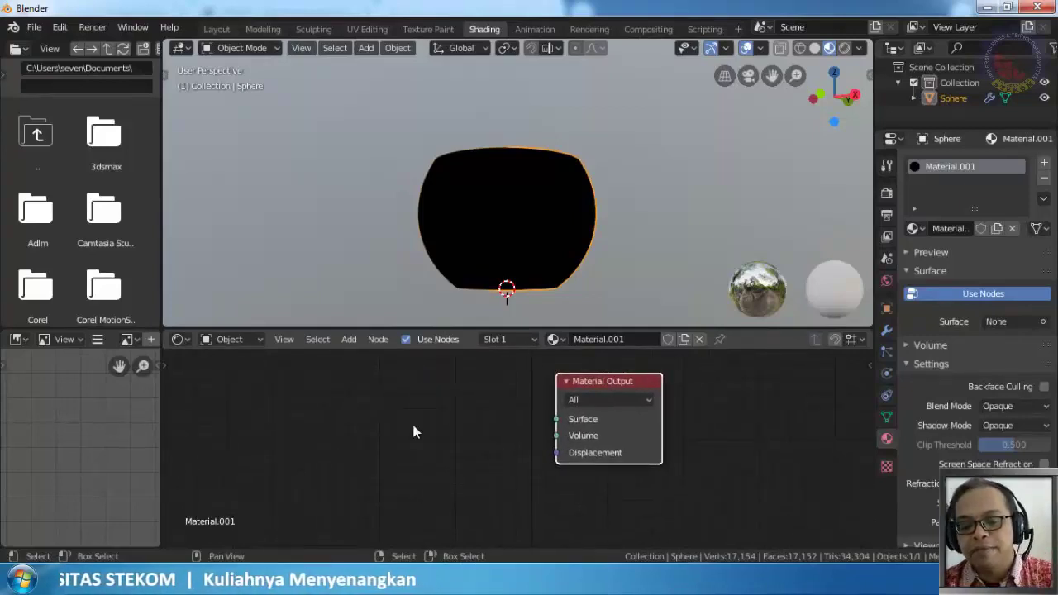
Add a Principled BSDF shader node and connect its BSDF output to the Material Output's Surface input
key(shift+a)
mouse_move(413, 432)
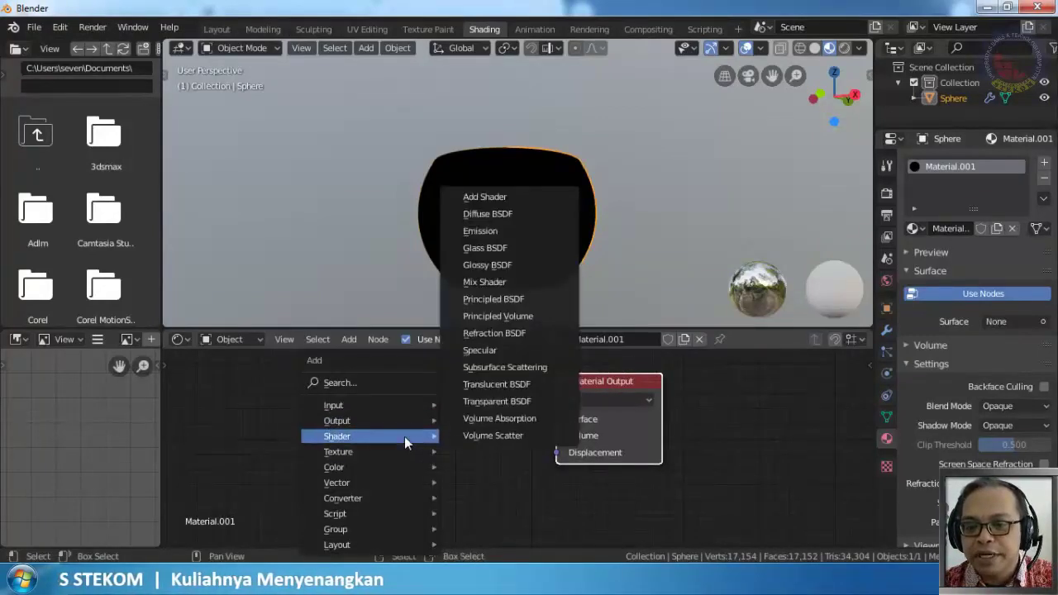
click(510, 299)
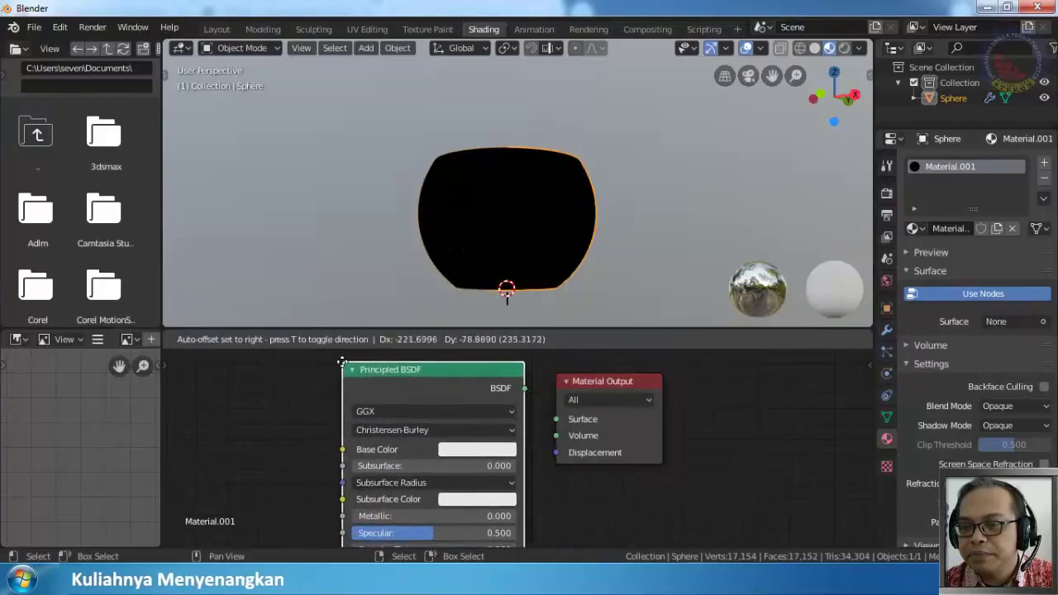
click(342, 362)
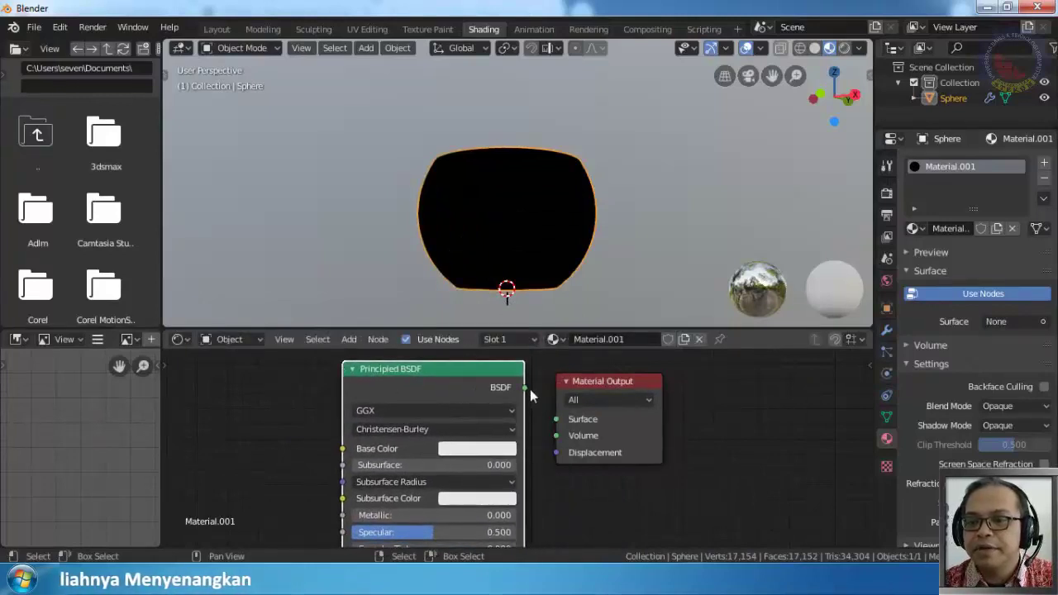
drag(528, 390, 558, 423)
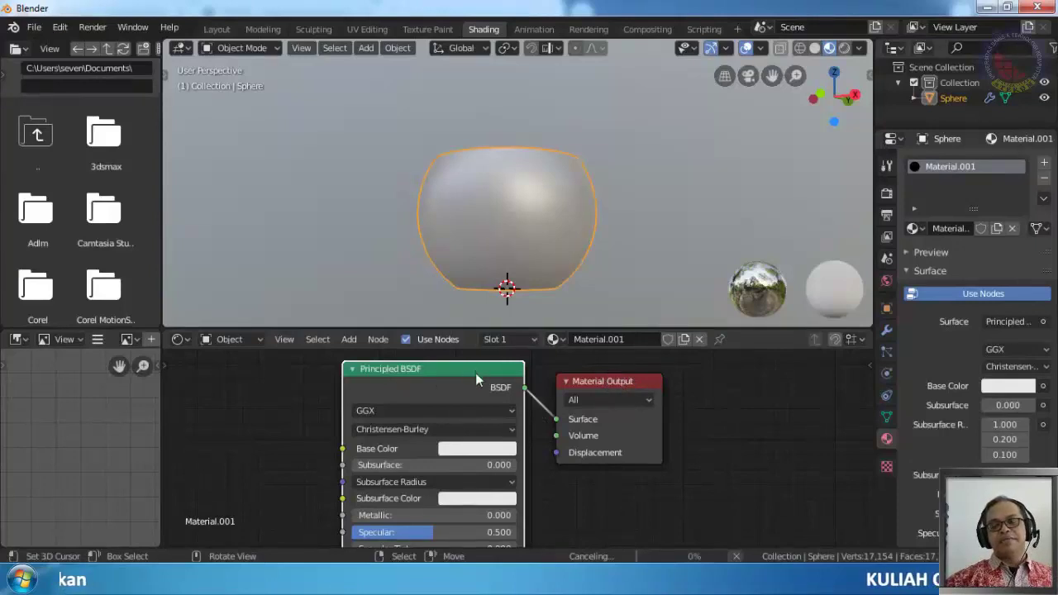
Set the Principled BSDF's Metallic to 1.000 and Roughness to 0.000 for a mirror-like finish
scroll(478, 398, down, 1)
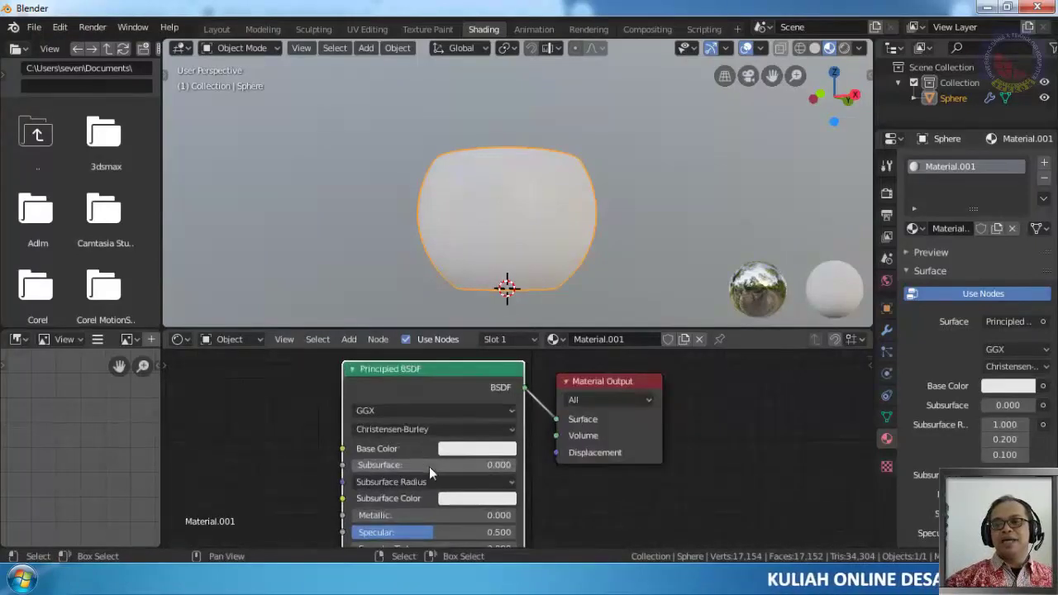
scroll(429, 467, up, 3)
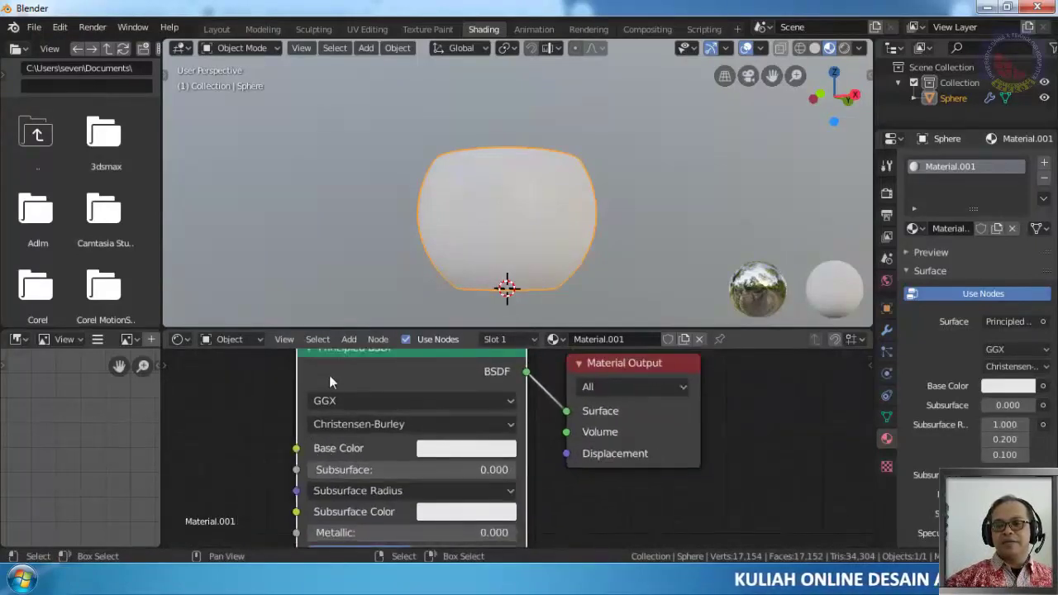
scroll(329, 381, down, 2)
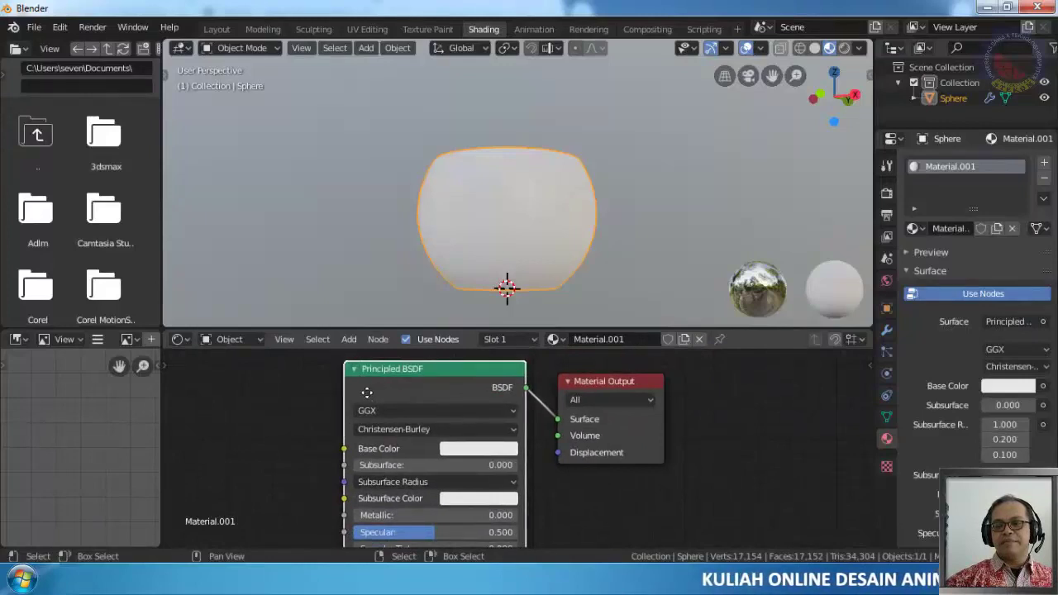
scroll(400, 428, up, 3)
scroll(400, 427, up, 1)
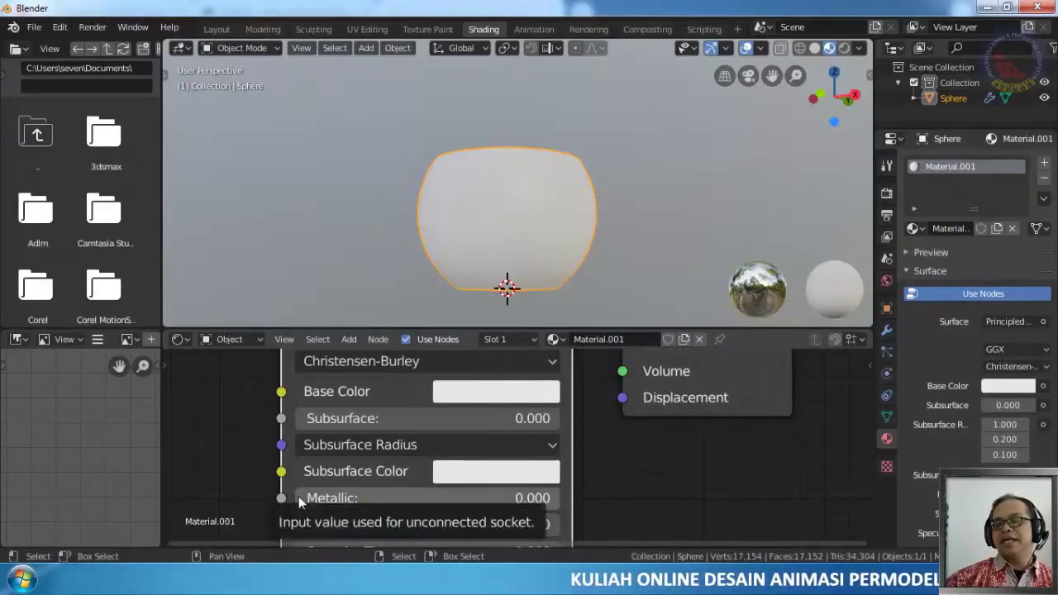
drag(300, 496, 559, 498)
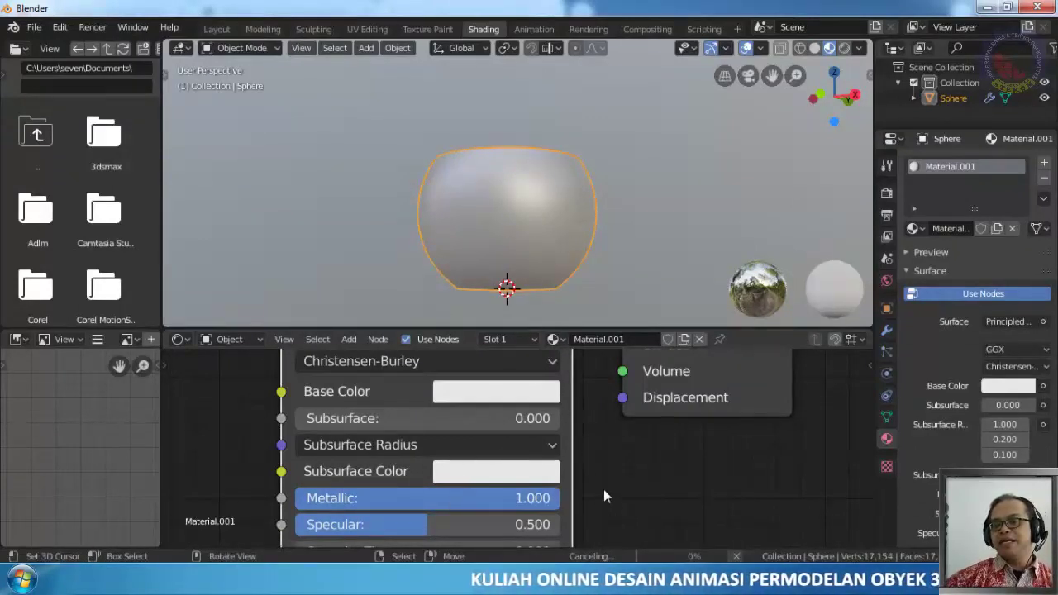
middle_drag(598, 480, 586, 357)
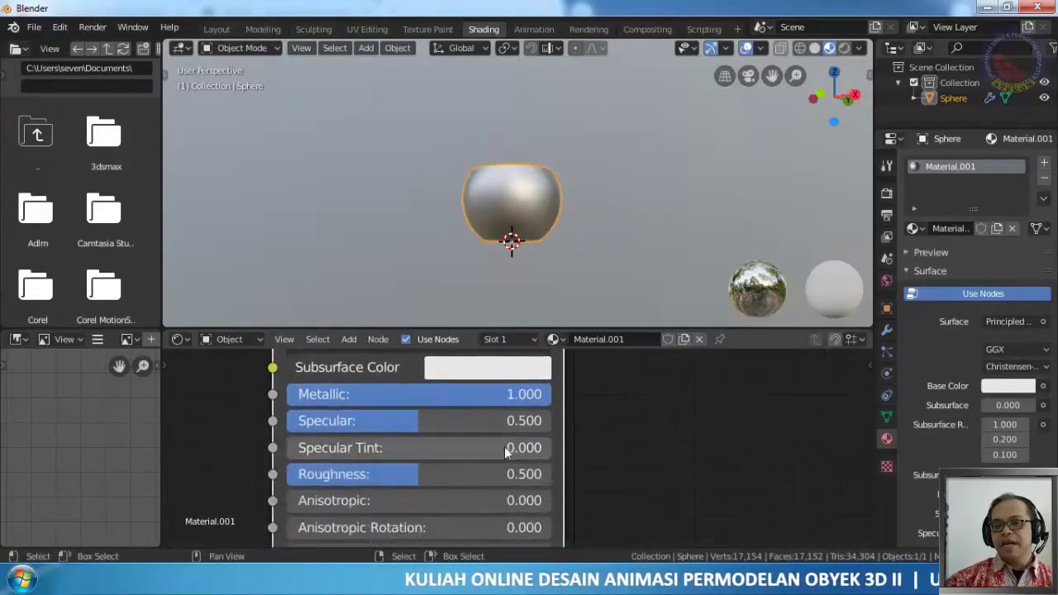
drag(422, 477, 287, 476)
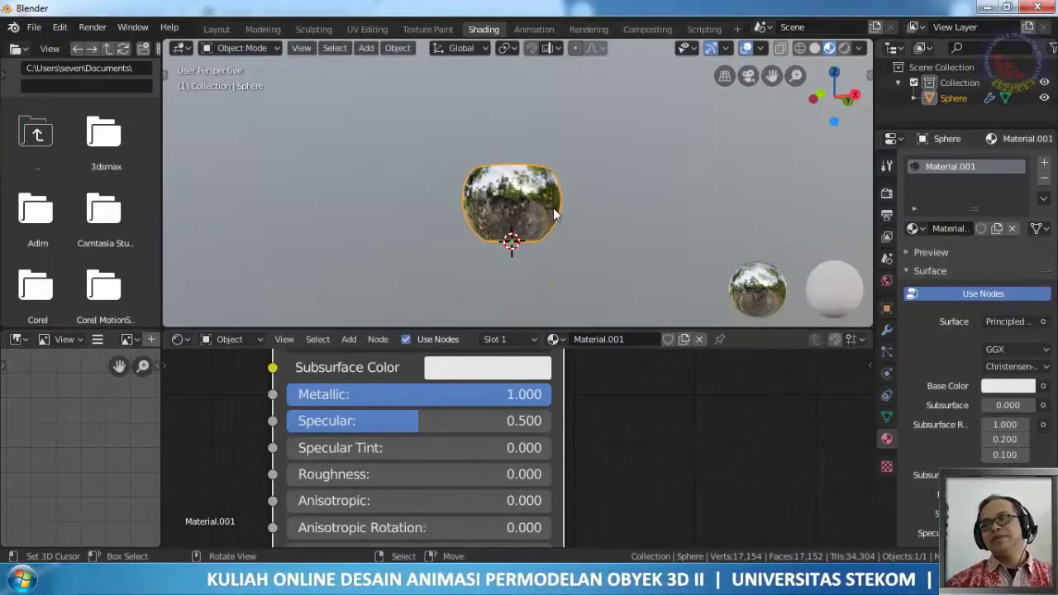
Set the sphere material's Roughness to 0.295 and its Metallic to 0.814
middle_drag(572, 181, 470, 193)
drag(304, 479, 383, 479)
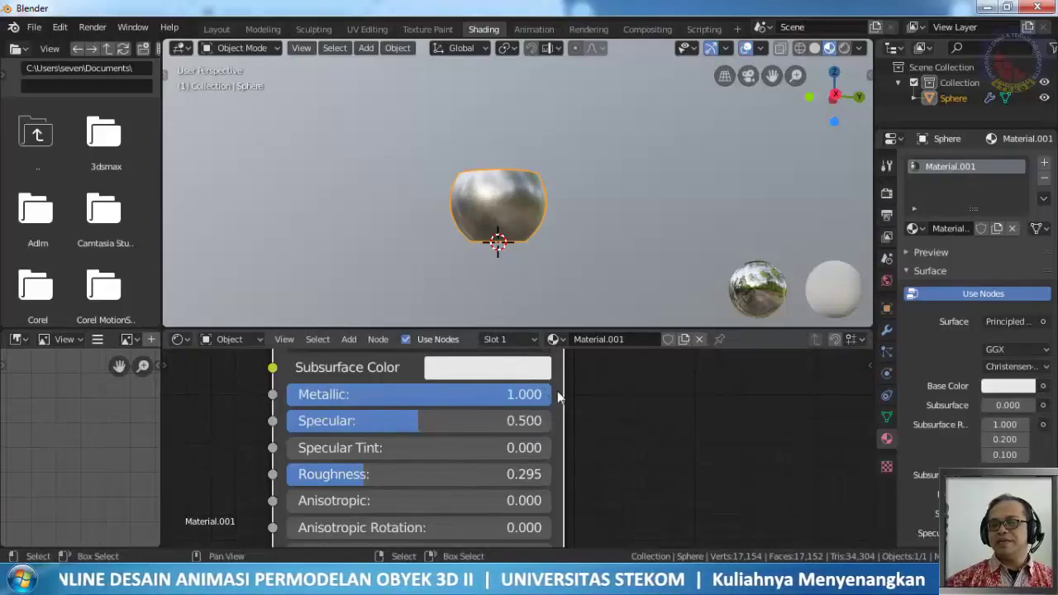
drag(545, 395, 501, 394)
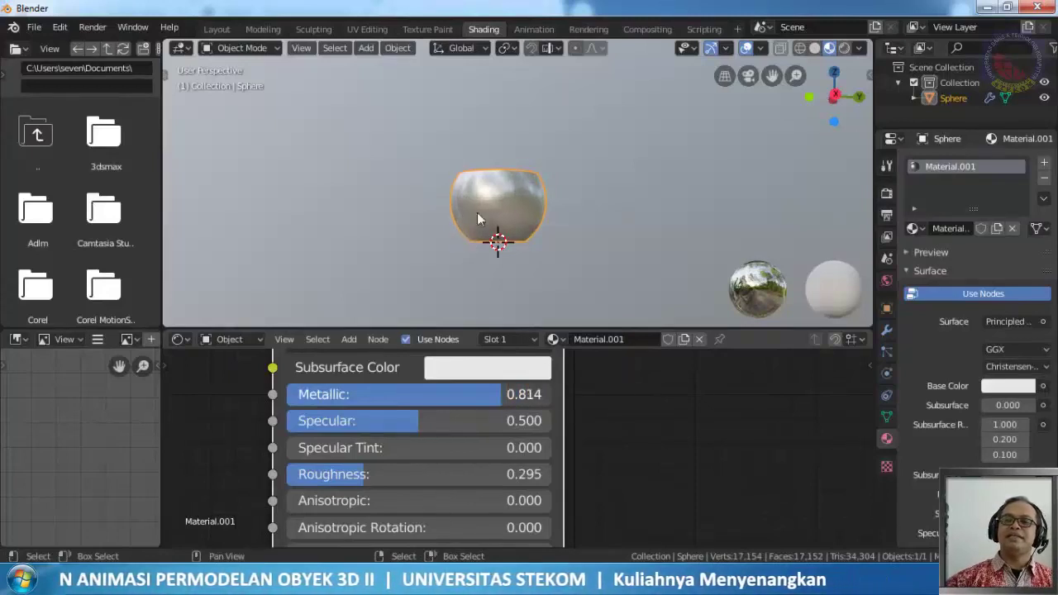
middle_drag(496, 241, 496, 238)
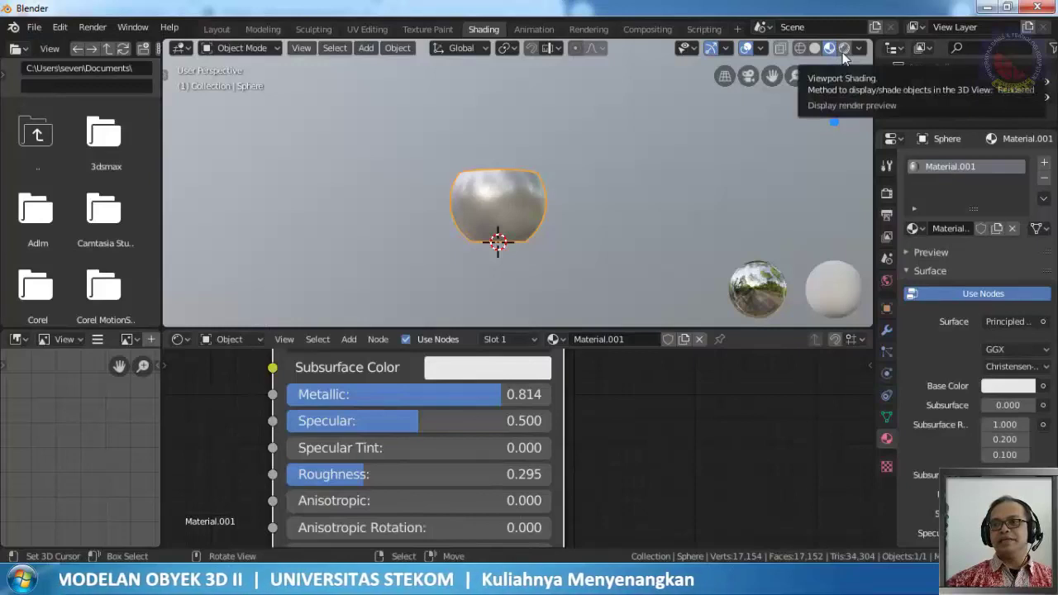
Switch the viewport to rendered shading and add a plane mesh at the sphere's base from the top view
click(842, 52)
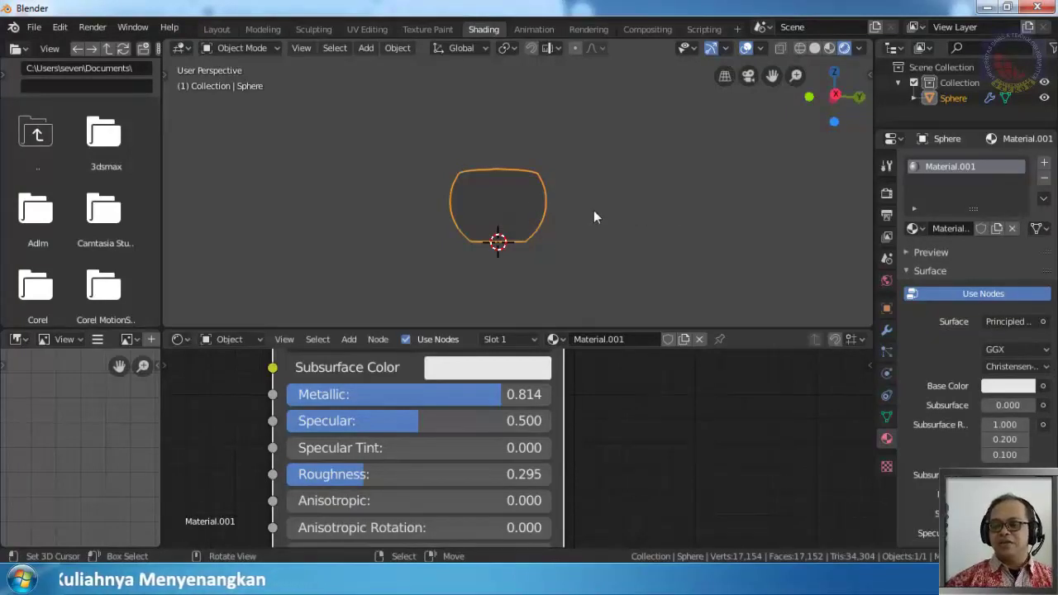
key(KP_7)
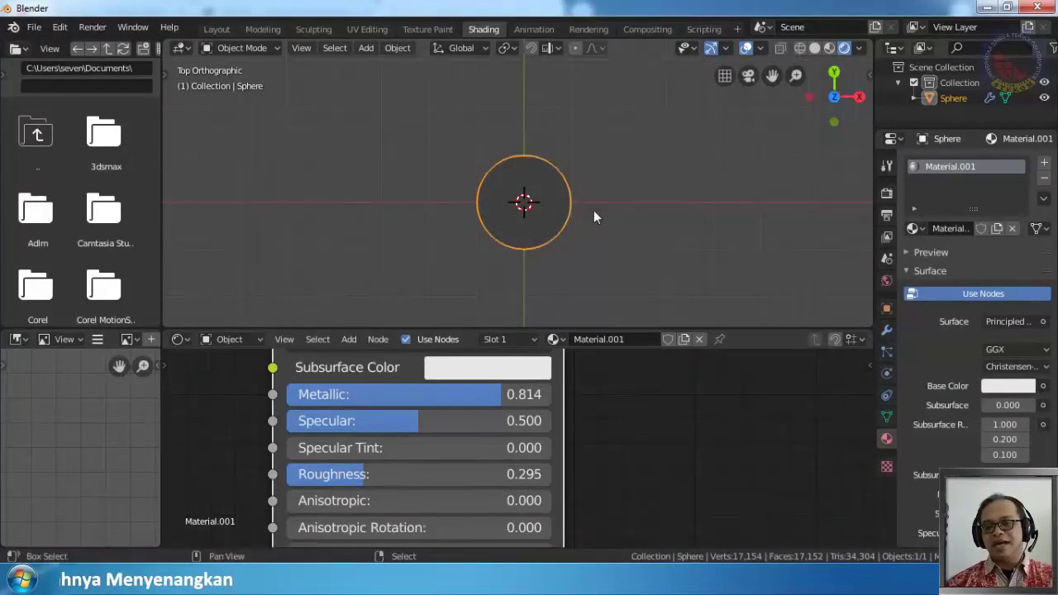
key(shift+a)
mouse_move(593, 210)
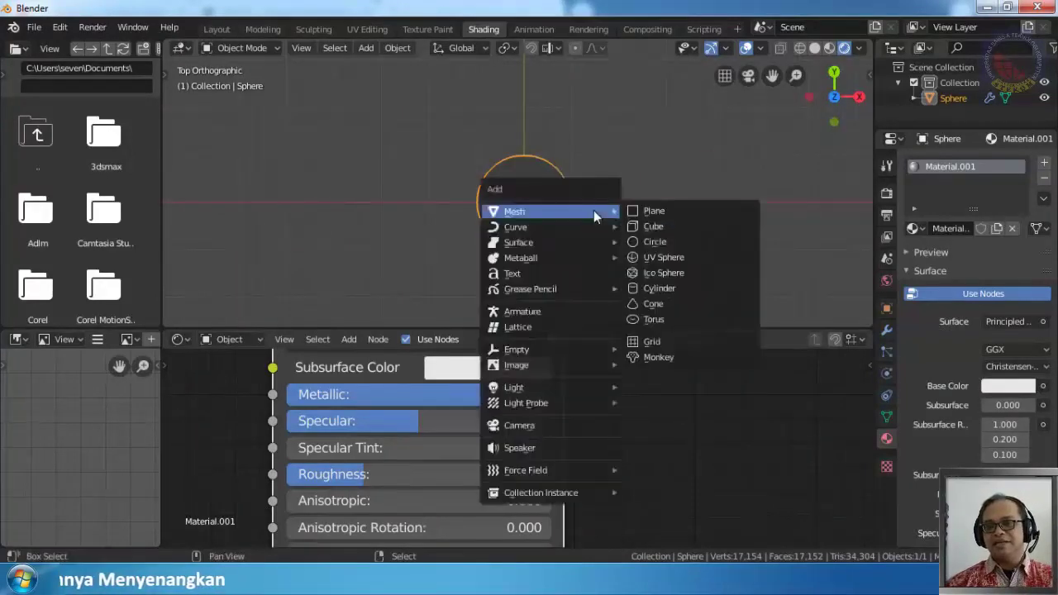
click(649, 212)
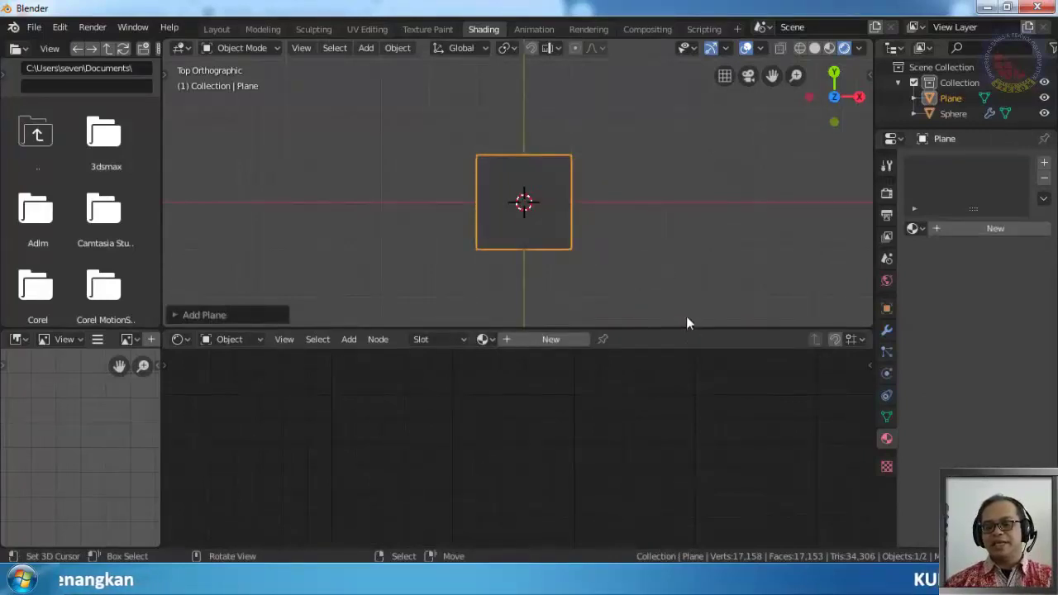
Scale the plane up evenly to about five times its size so it forms a floor under the bowl-shaped sphere
key(s)
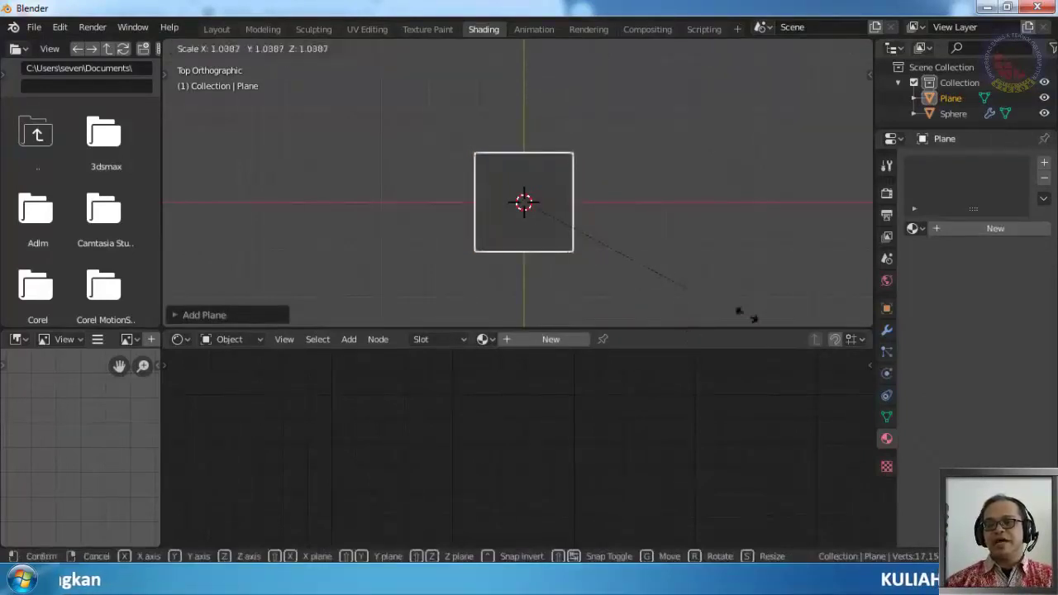
click(736, 47)
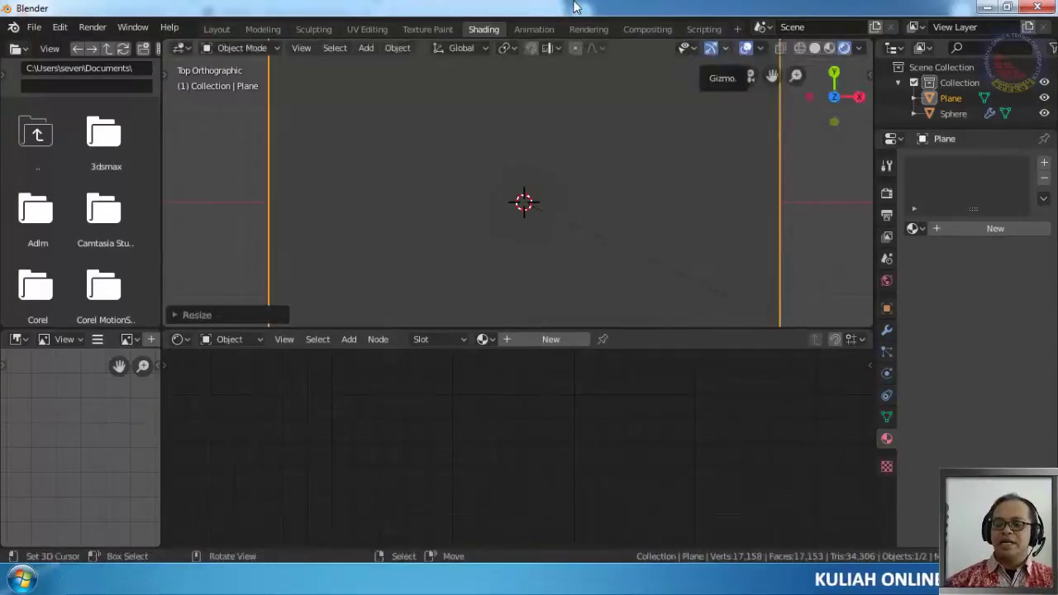
key(KP_1)
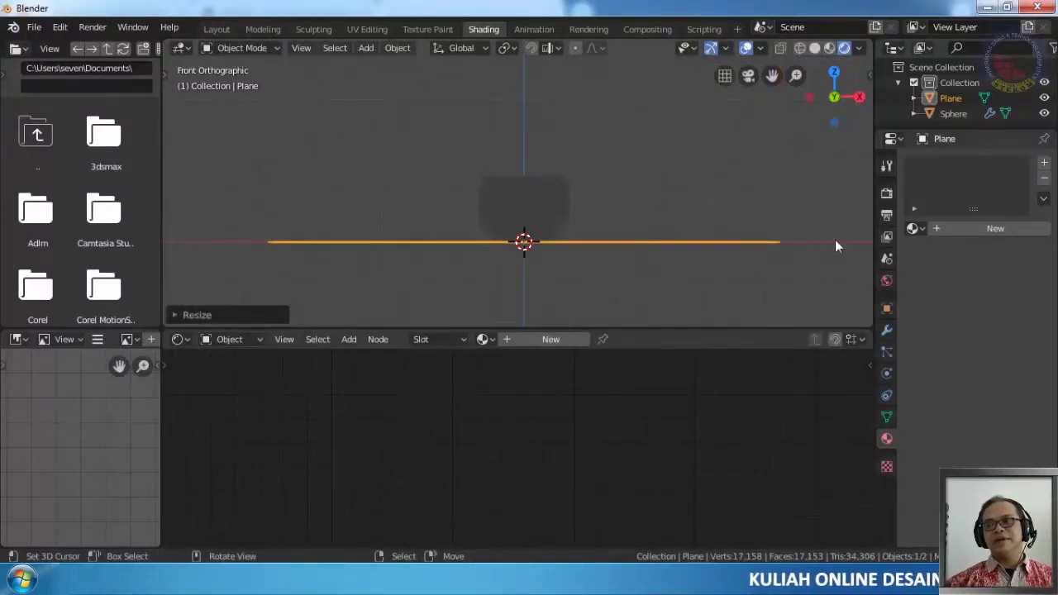
Create a new material for the floor plane and set its Base Color to light blue
click(998, 231)
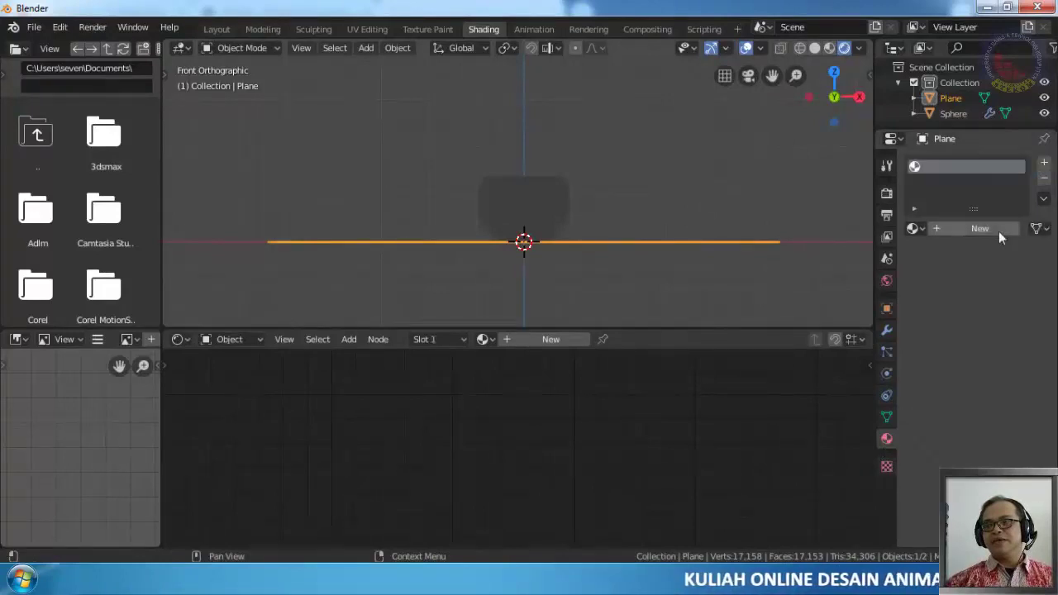
click(986, 231)
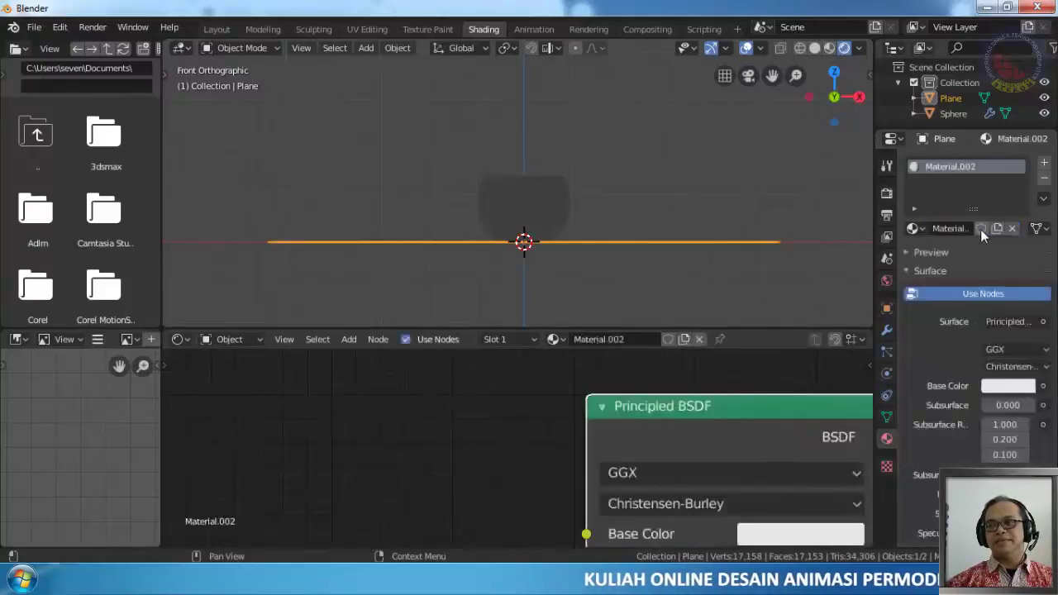
click(1001, 390)
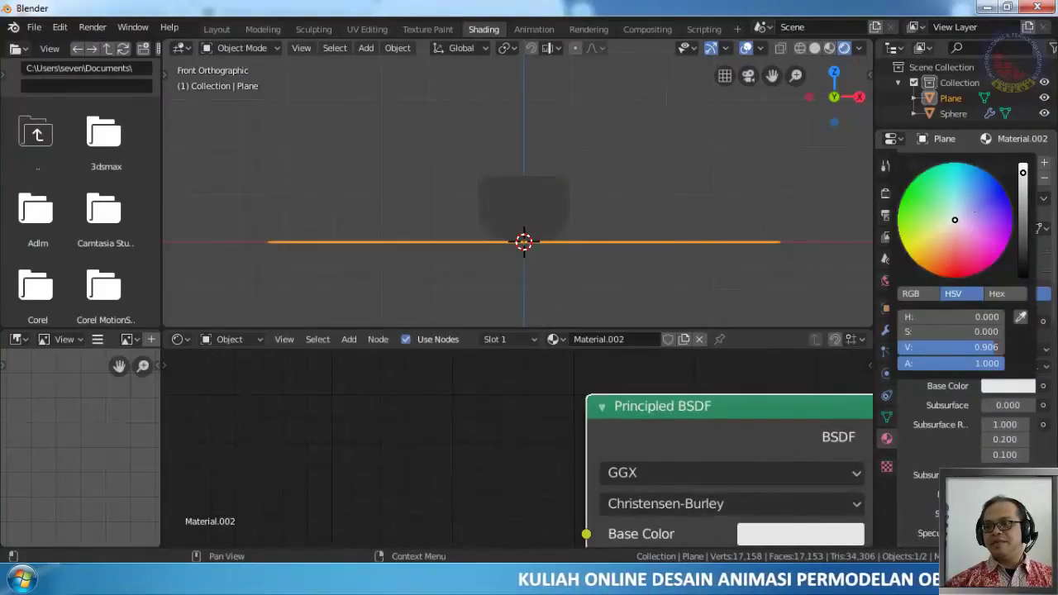
mouse_move(955, 220)
mouse_down()
mouse_move(965, 186)
mouse_move(955, 178)
mouse_up()
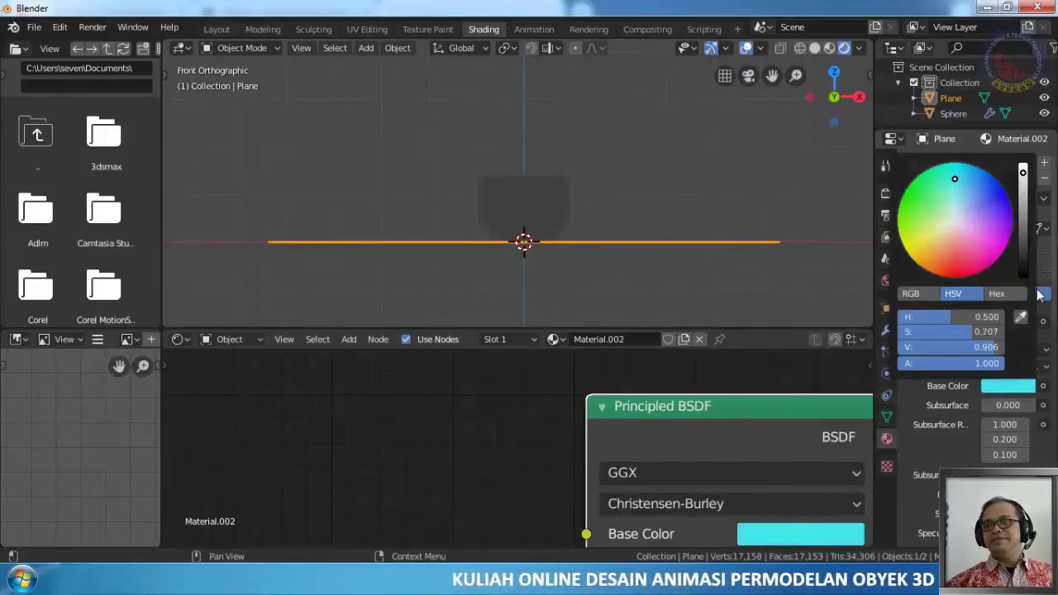
mouse_move(964, 211)
mouse_down()
mouse_move(951, 182)
mouse_move(971, 181)
mouse_move(964, 191)
mouse_move(1022, 176)
mouse_up()
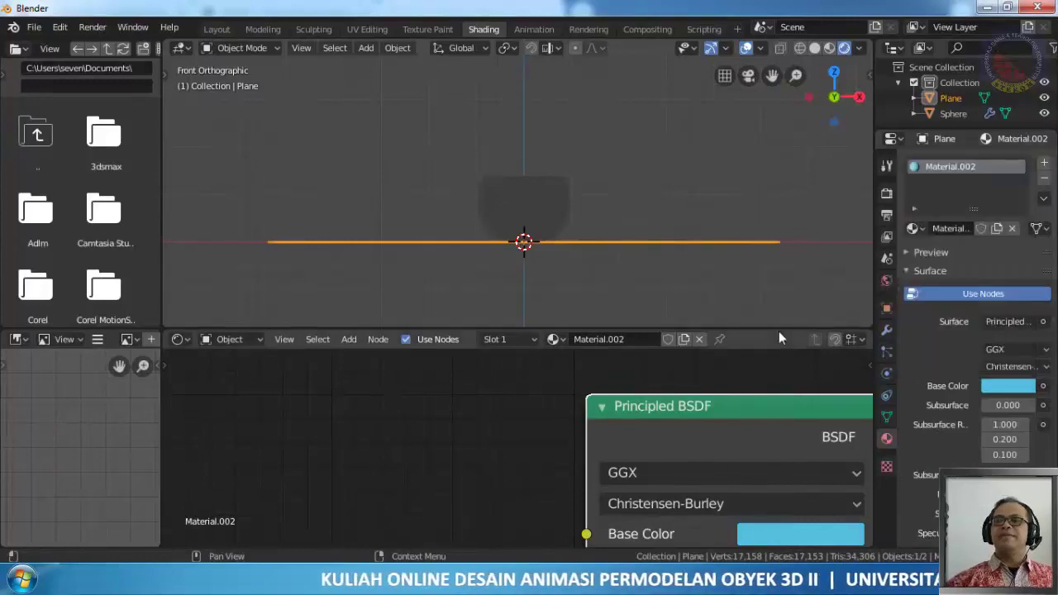
Inspect the bowl and the blue floor plane in the rendered viewport from several angles and distances, selecting the bowl
middle_drag(764, 257, 760, 291)
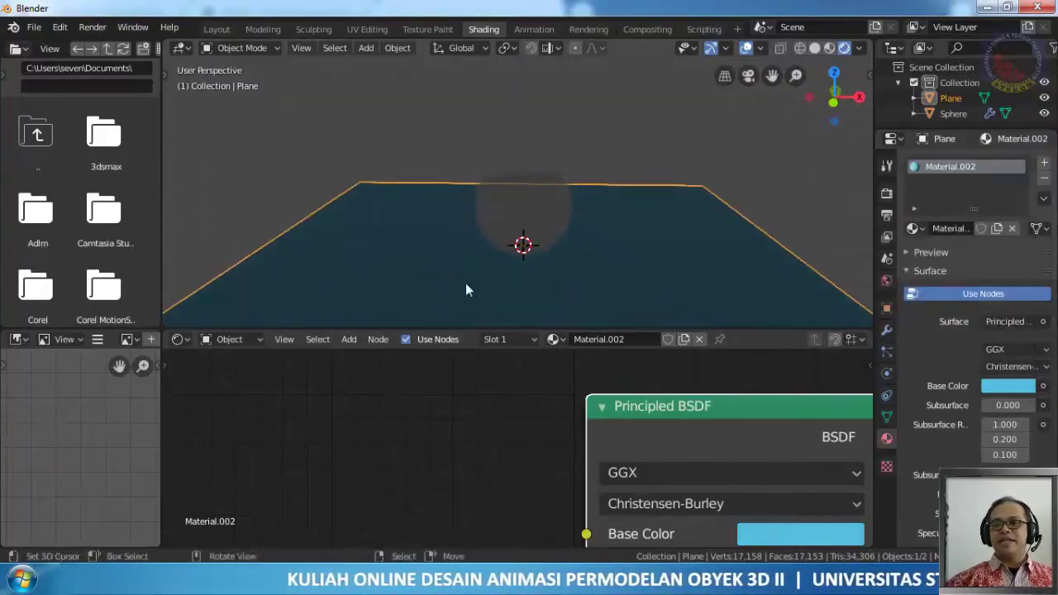
middle_drag(569, 262, 388, 264)
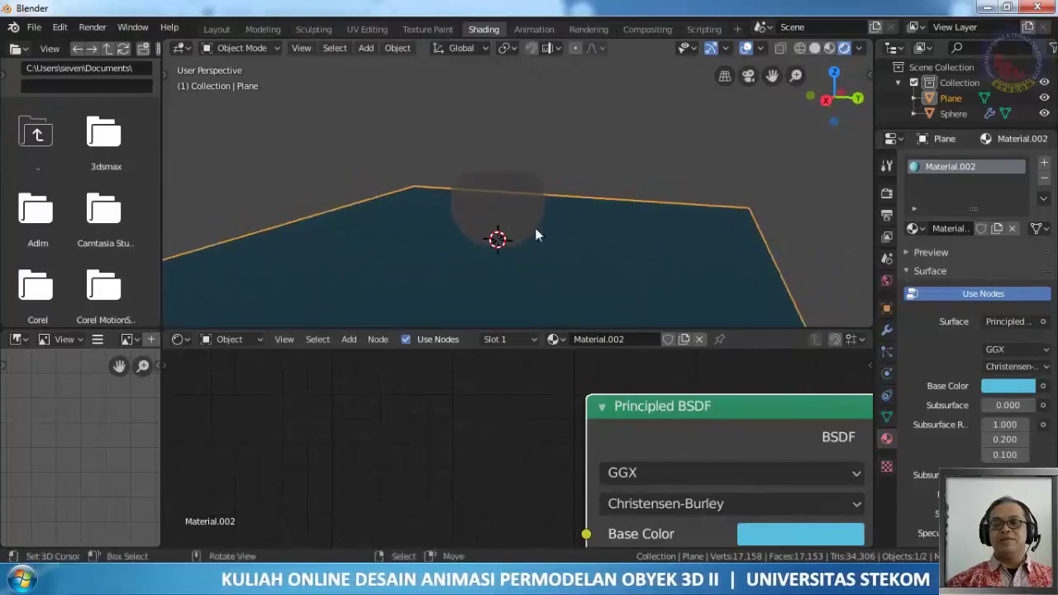
scroll(625, 240, down, 3)
scroll(625, 240, up, 3)
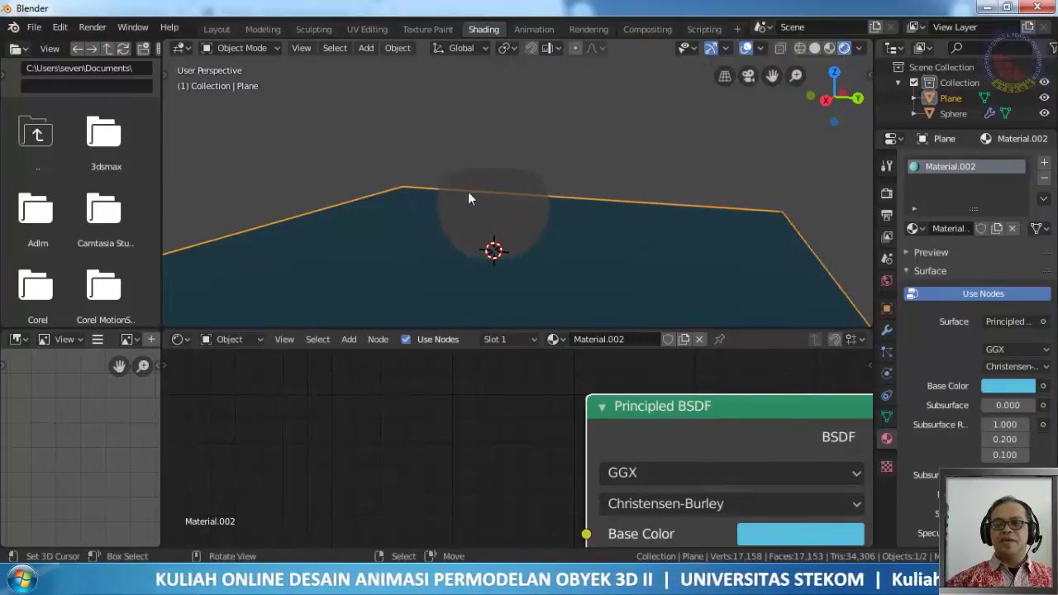
middle_drag(527, 249, 632, 236)
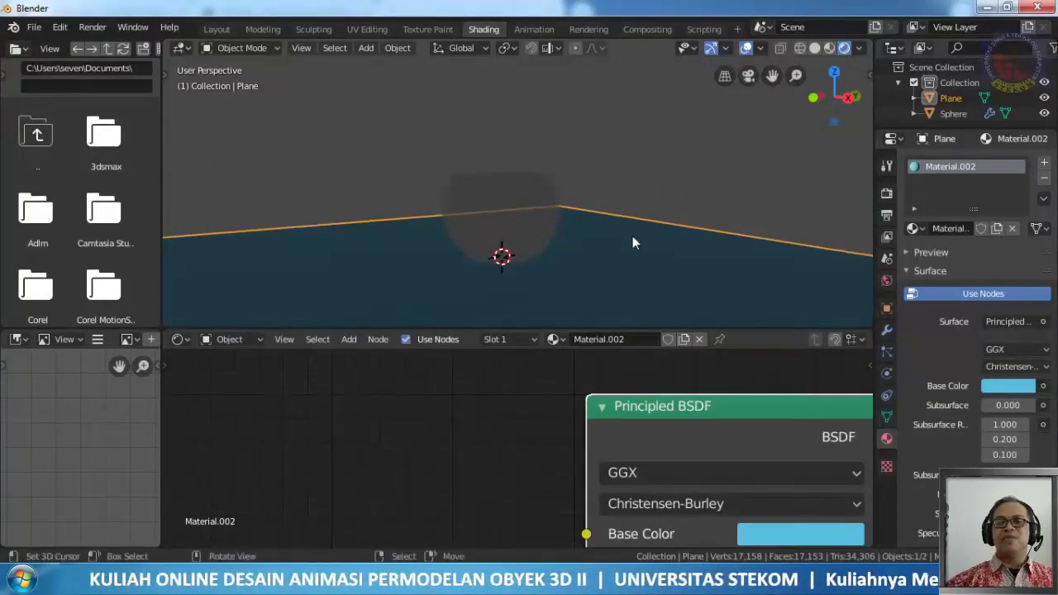
scroll(592, 417, down, 4)
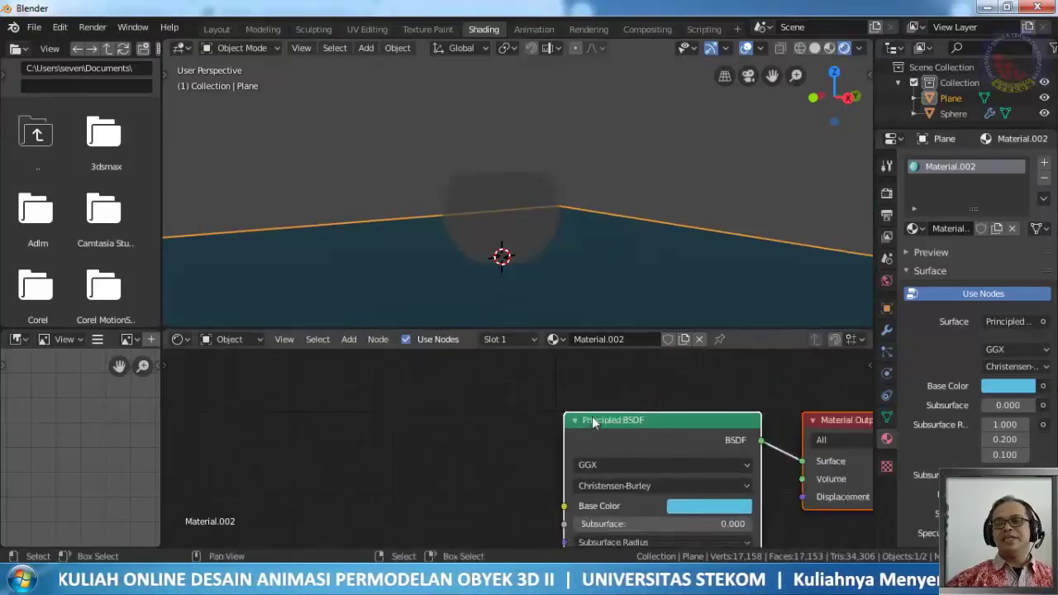
click(506, 221)
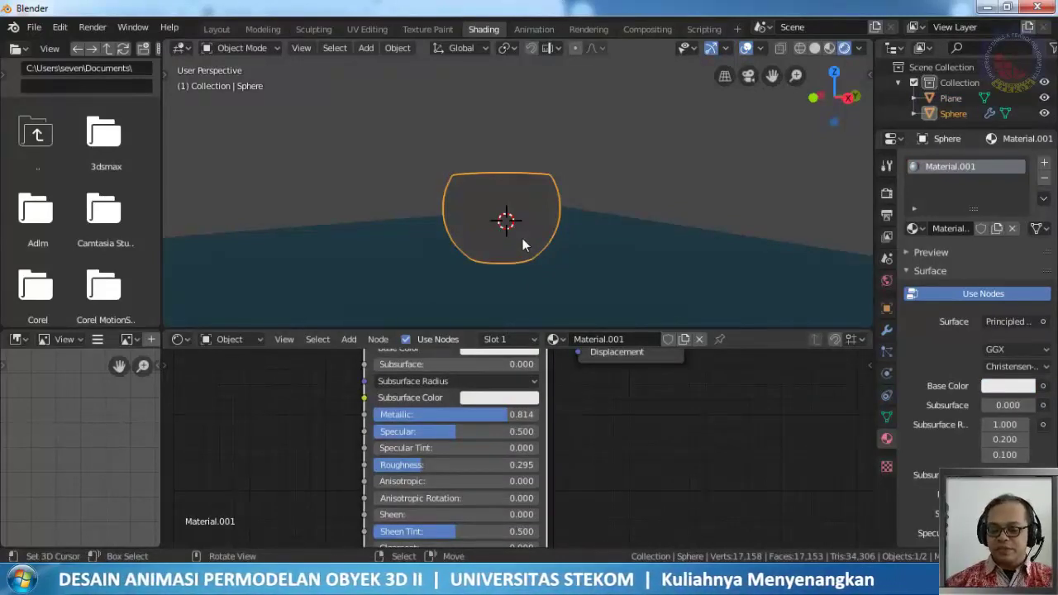
scroll(524, 271, down, 5)
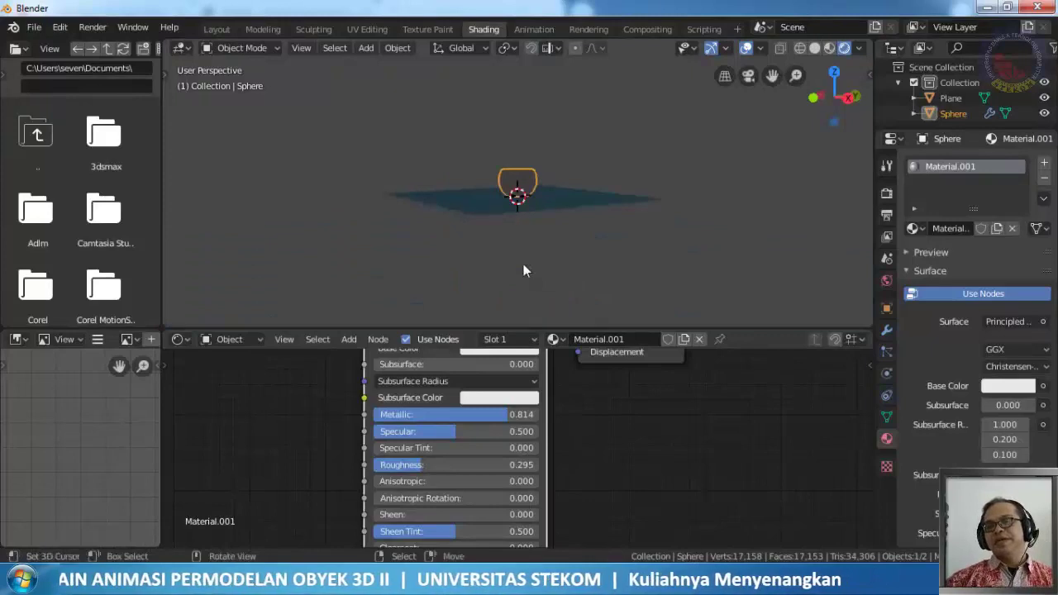
scroll(524, 191, up, 10)
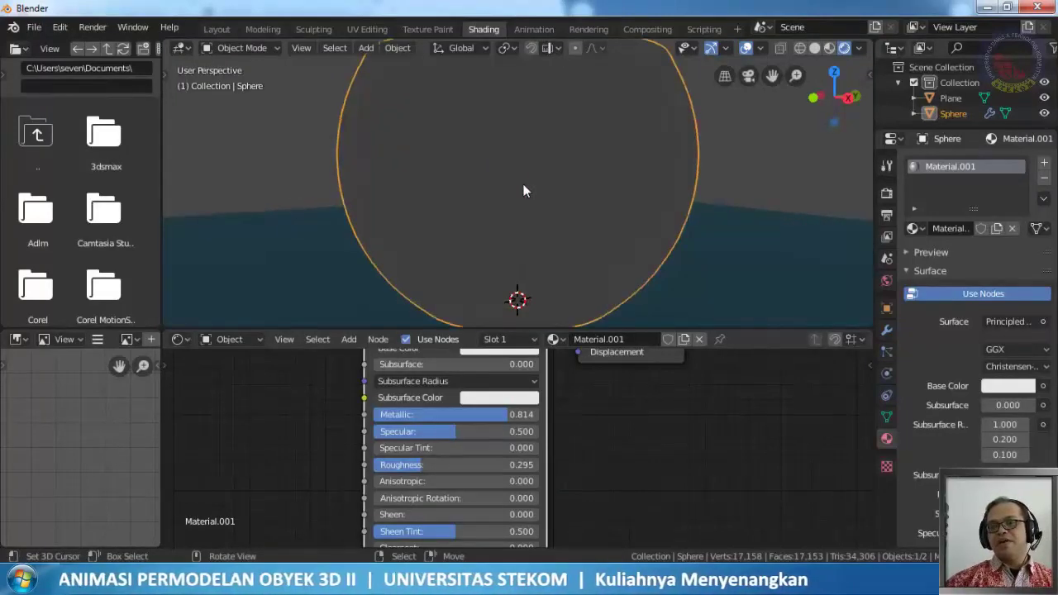
scroll(523, 191, down, 10)
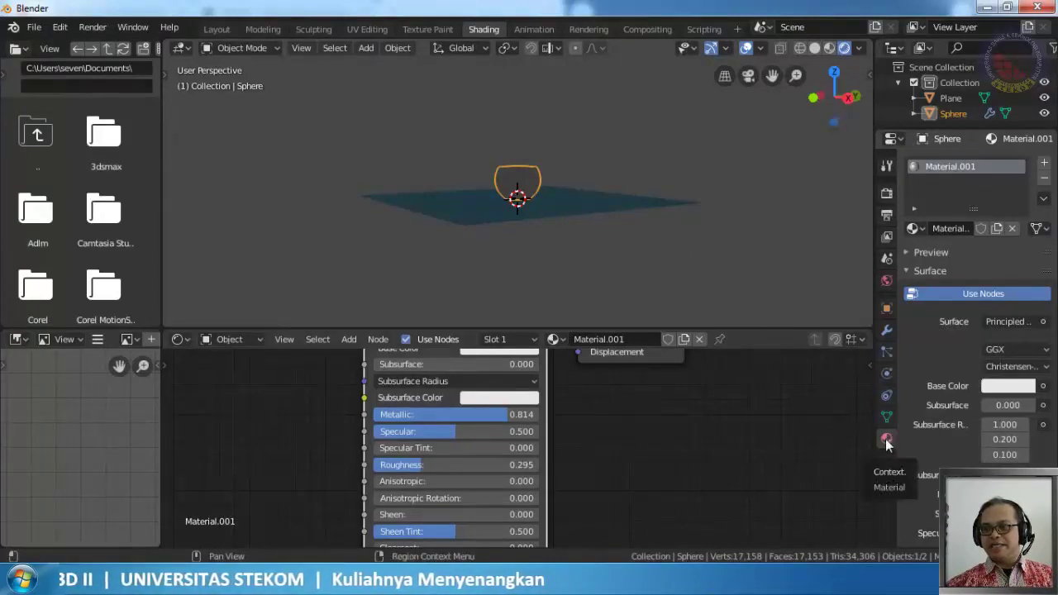
Assign an Environment Texture to the Color of the world's Background surface
click(887, 282)
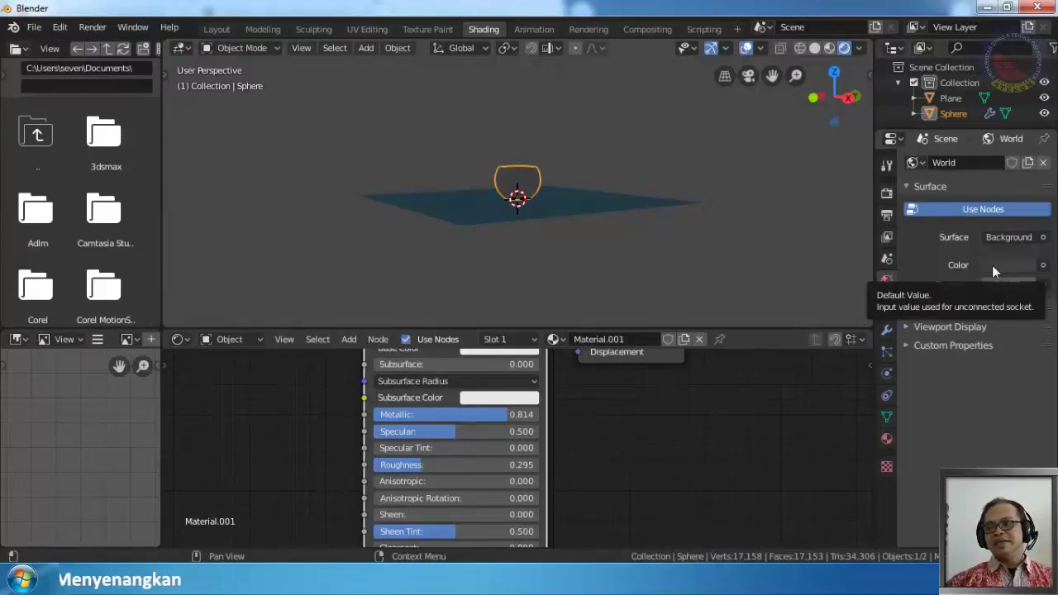
click(1044, 266)
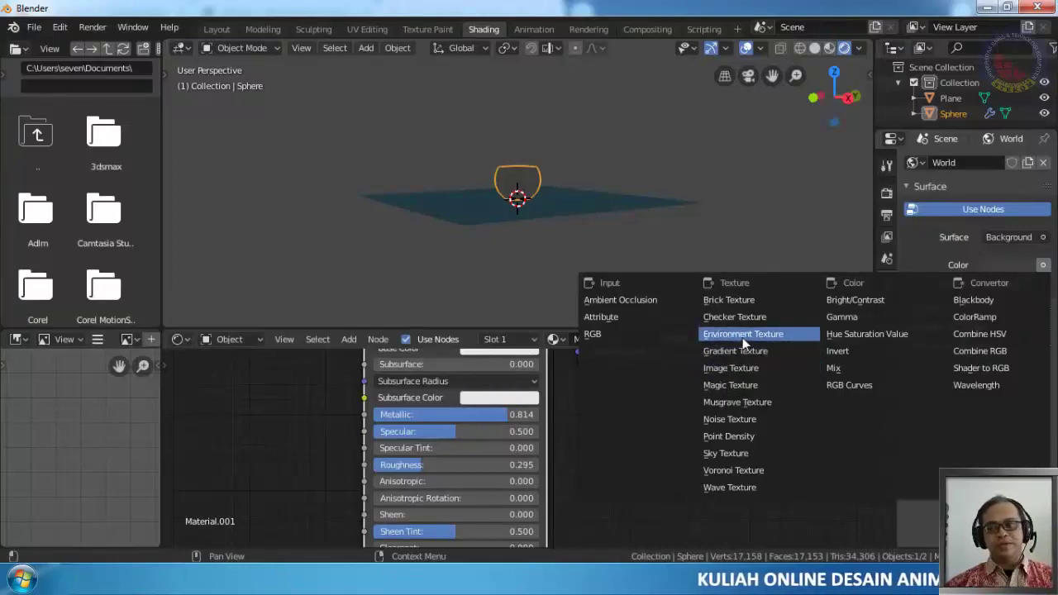
key(Return)
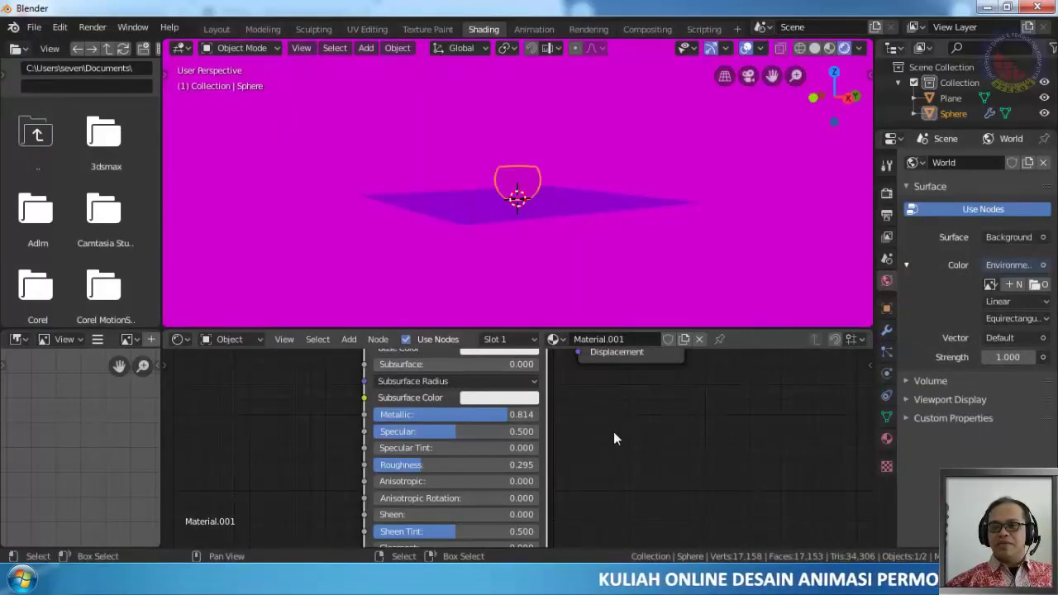
scroll(613, 432, up, 1)
scroll(615, 433, down, 4)
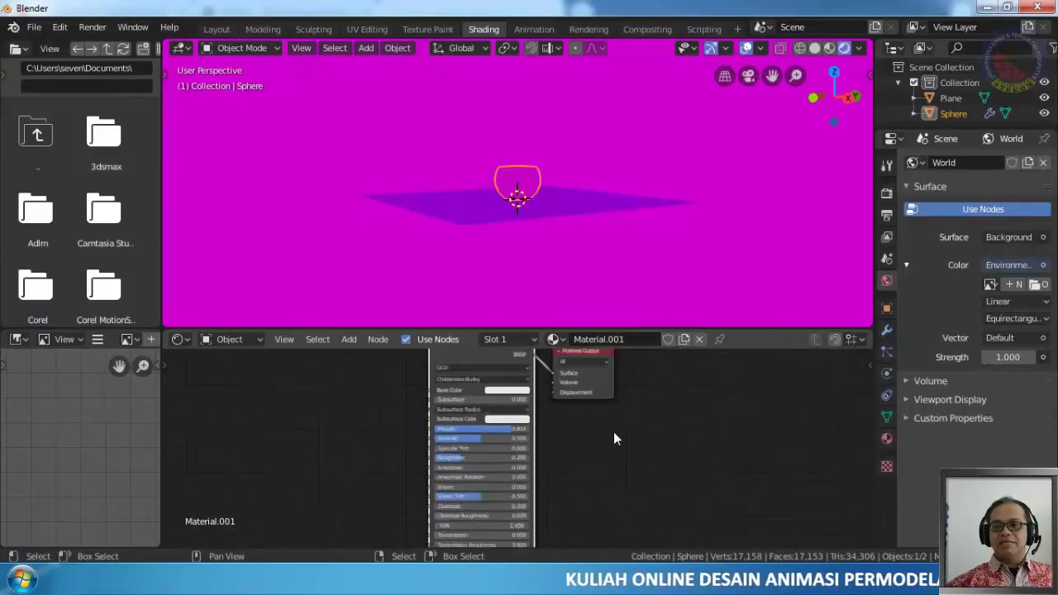
scroll(613, 432, up, 4)
scroll(614, 432, down, 3)
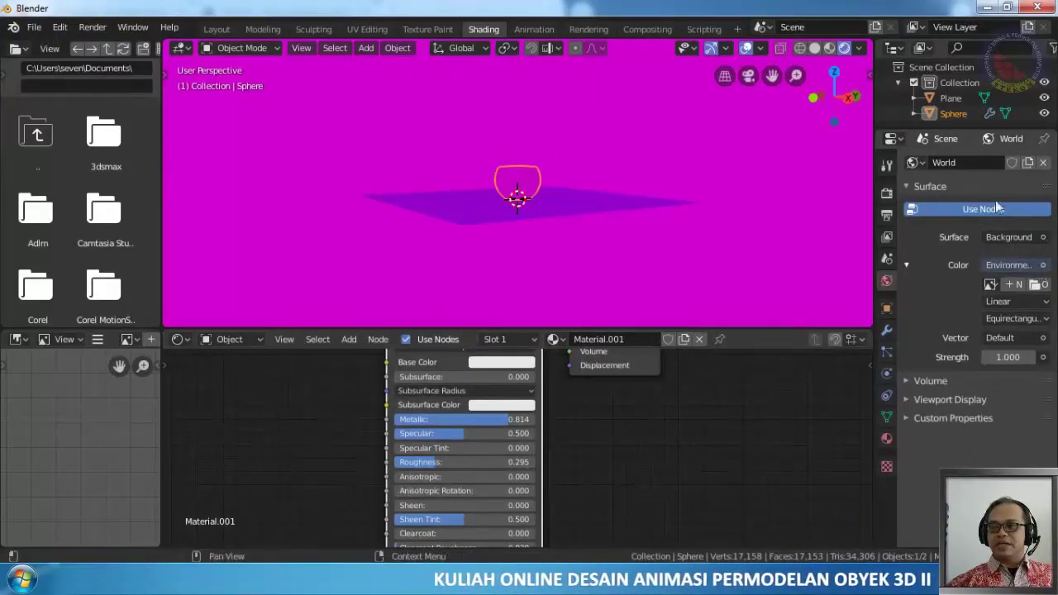
Load colorful_studio_2k.hdr from the Blender 1 HDRI folder on drive D as the world's environment image
click(1036, 286)
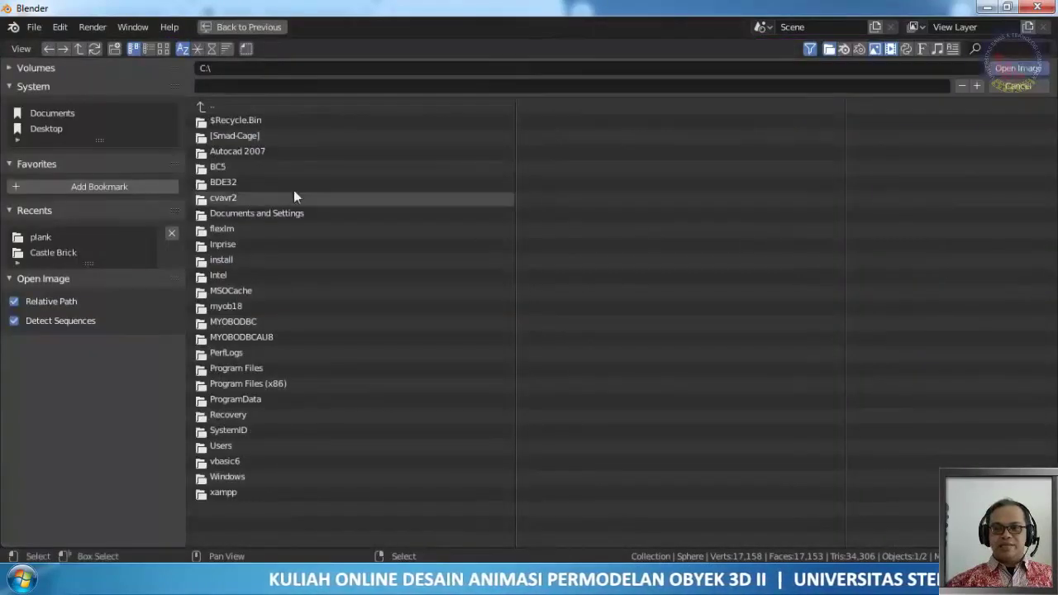
click(35, 67)
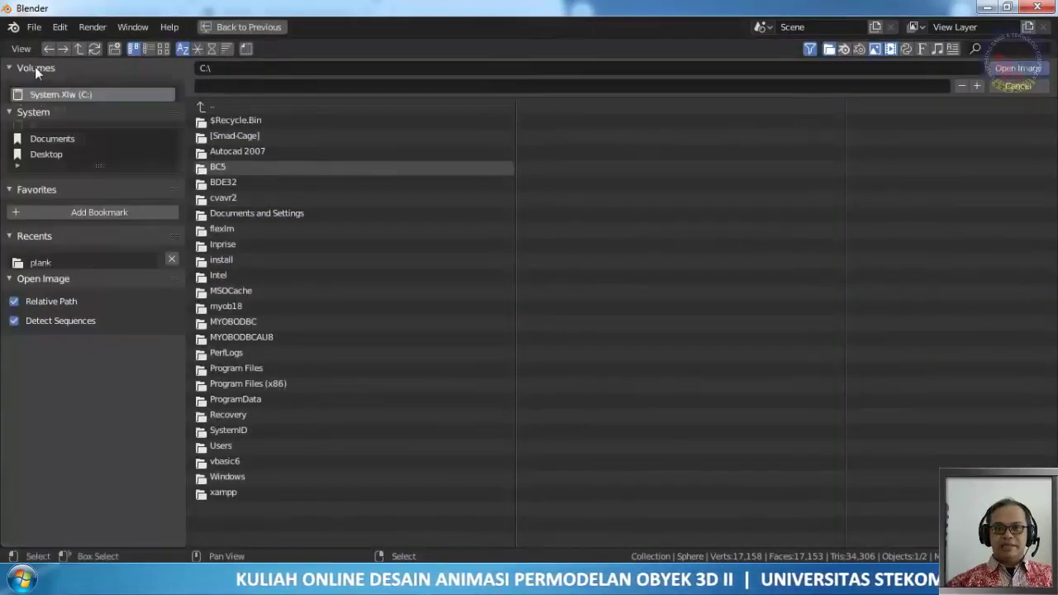
click(53, 109)
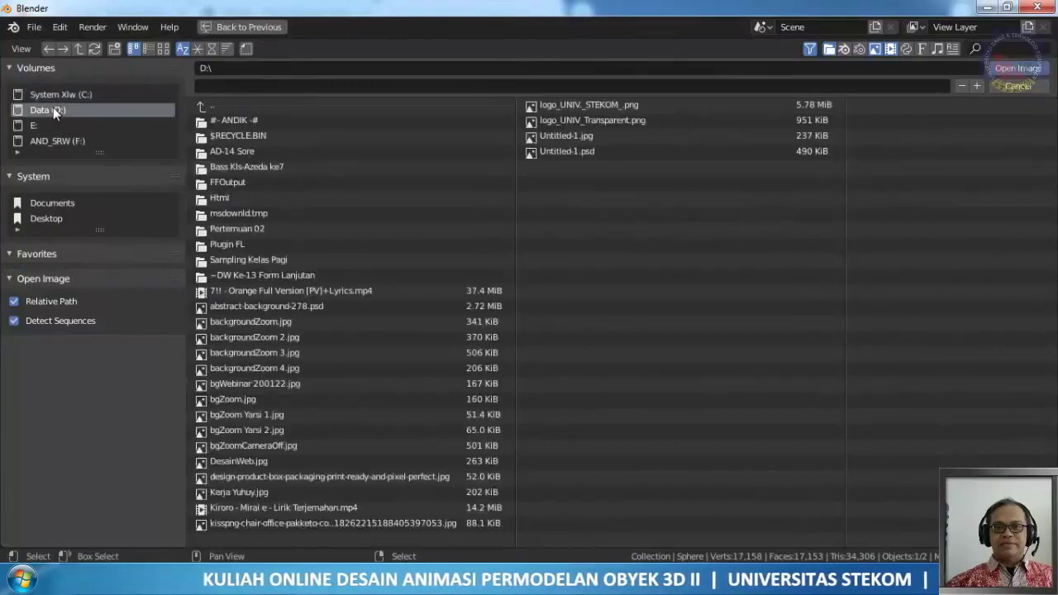
click(247, 119)
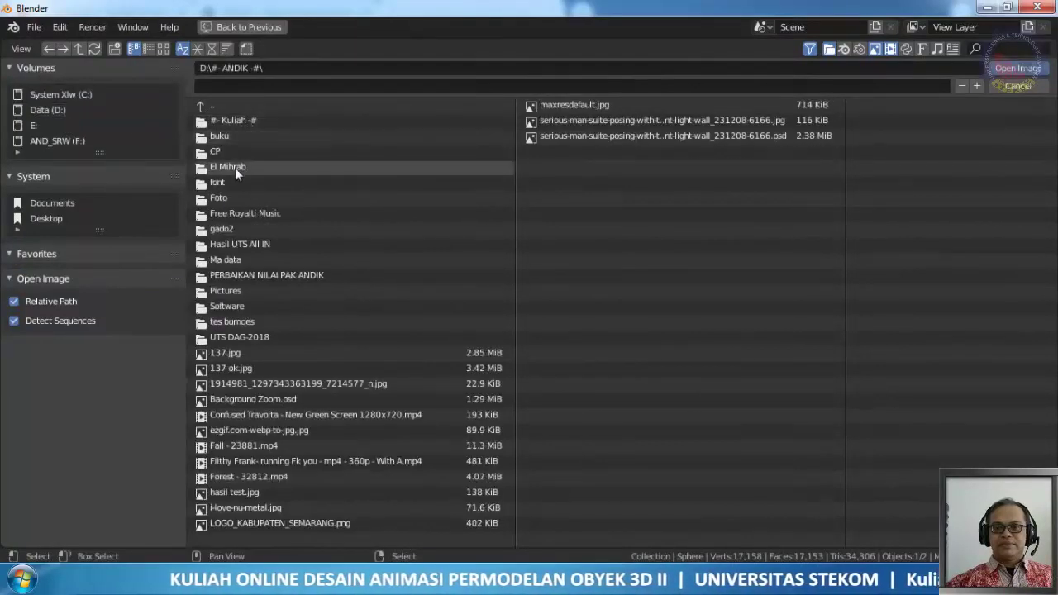
click(233, 120)
click(239, 183)
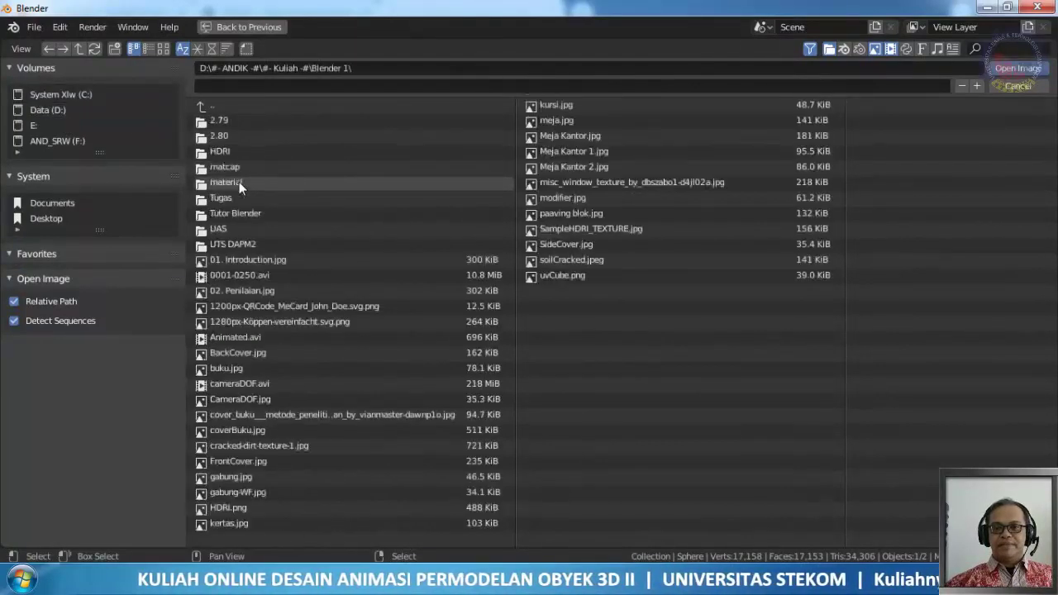
click(223, 152)
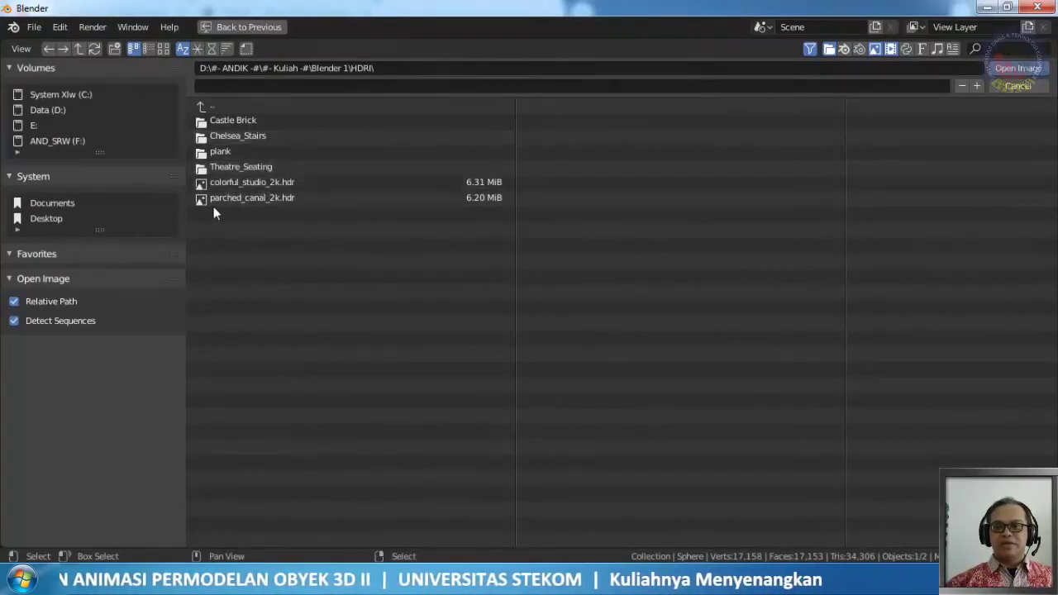
click(272, 183)
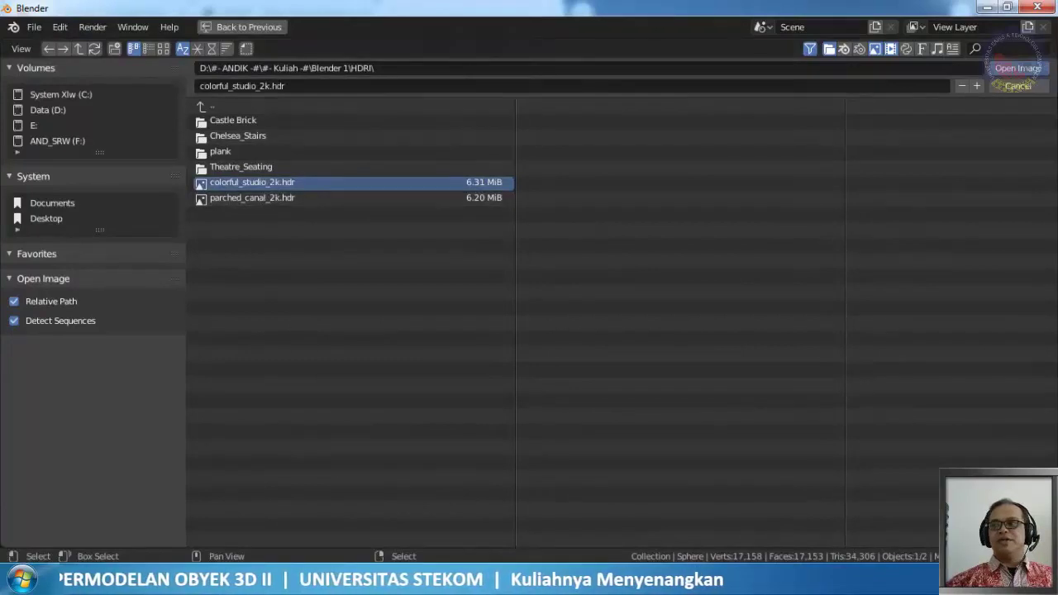
click(1019, 68)
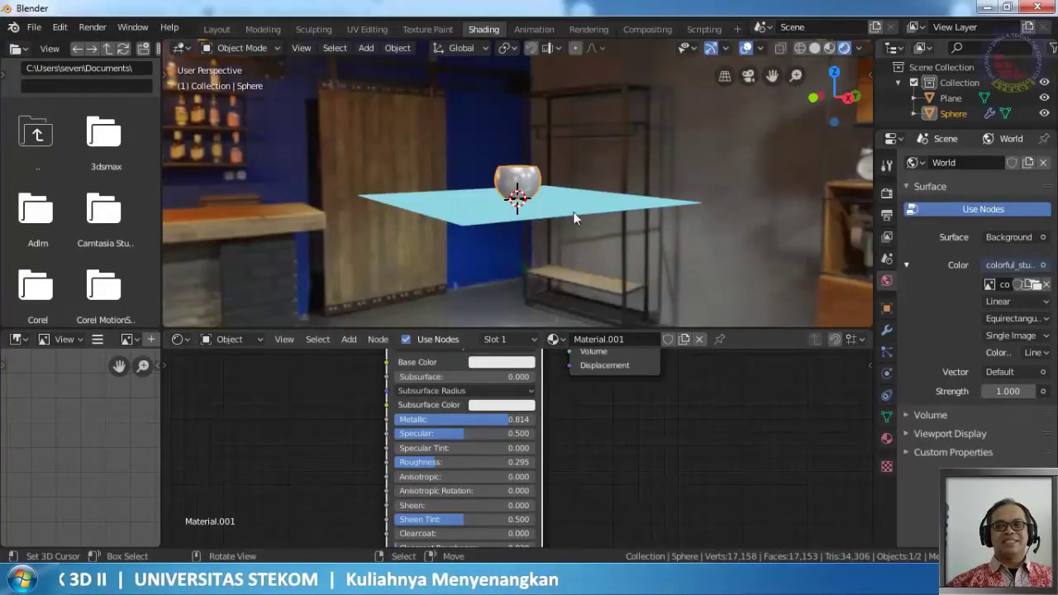
Raise the bowl material's Metallic to 1.000 and lower its Roughness to 0.000 so it mirrors the HDRI surroundings
scroll(559, 191, up, 6)
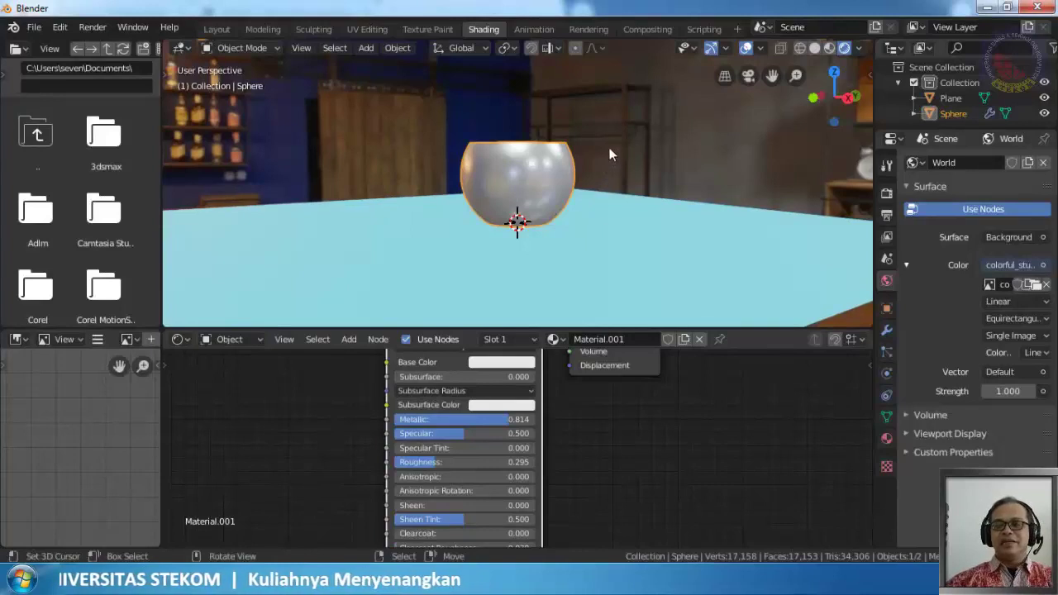
shift+middle_drag(606, 151, 604, 242)
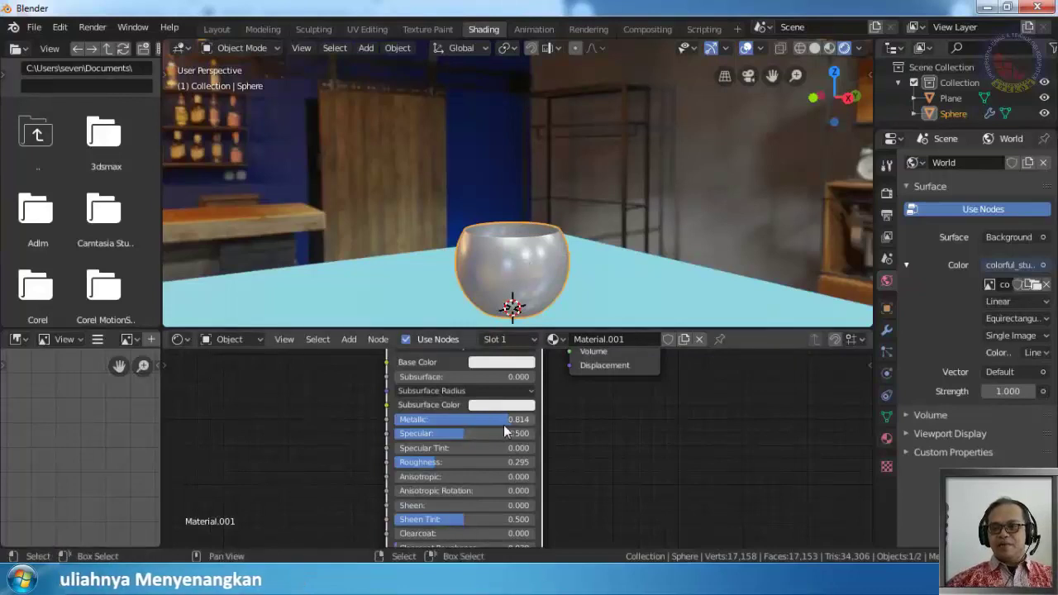
drag(508, 419, 537, 419)
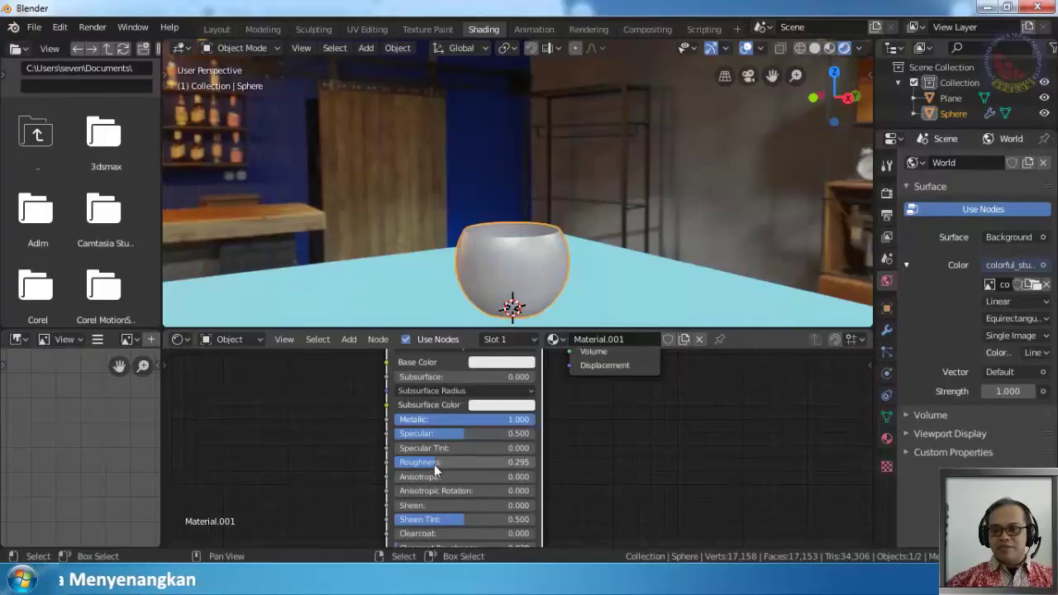
drag(439, 467, 397, 467)
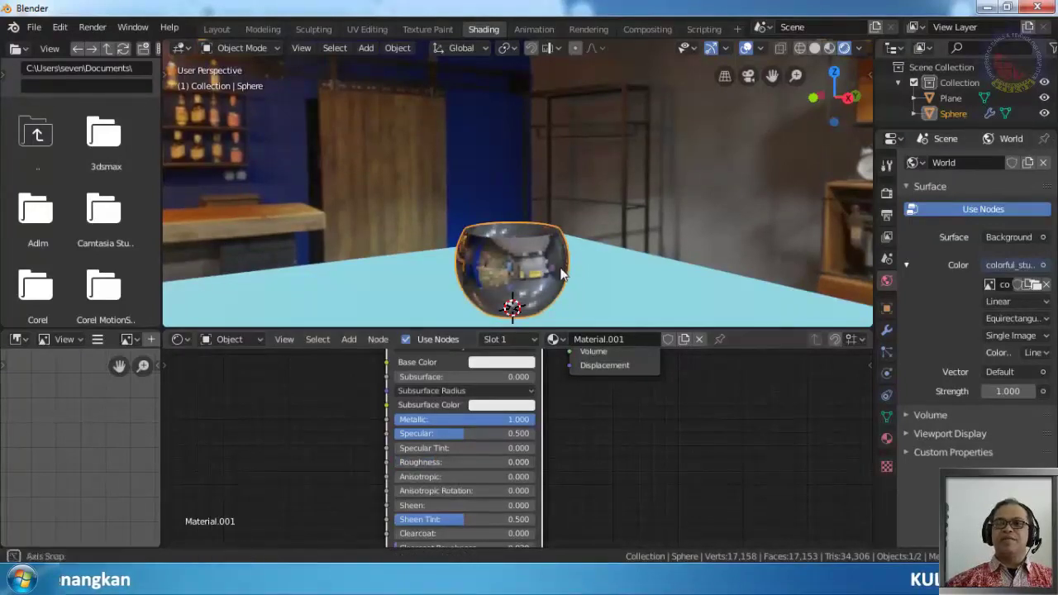
Soften the bowl's reflections by setting its material's Metallic to 0.864 and Roughness to 0.305
middle_drag(463, 310, 675, 235)
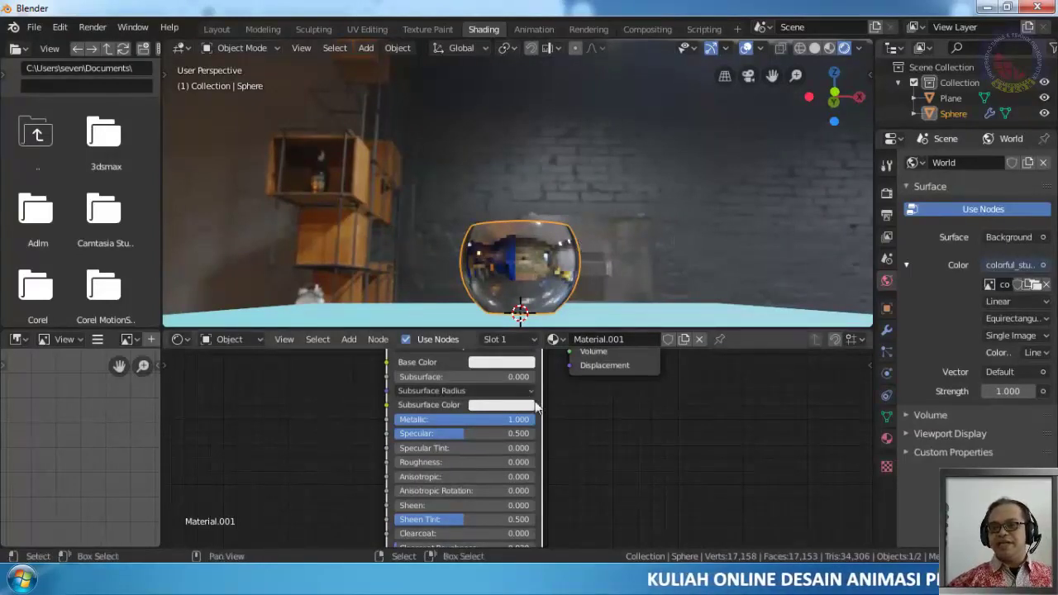
mouse_move(531, 419)
mouse_down()
mouse_move(507, 419)
mouse_move(517, 419)
mouse_up()
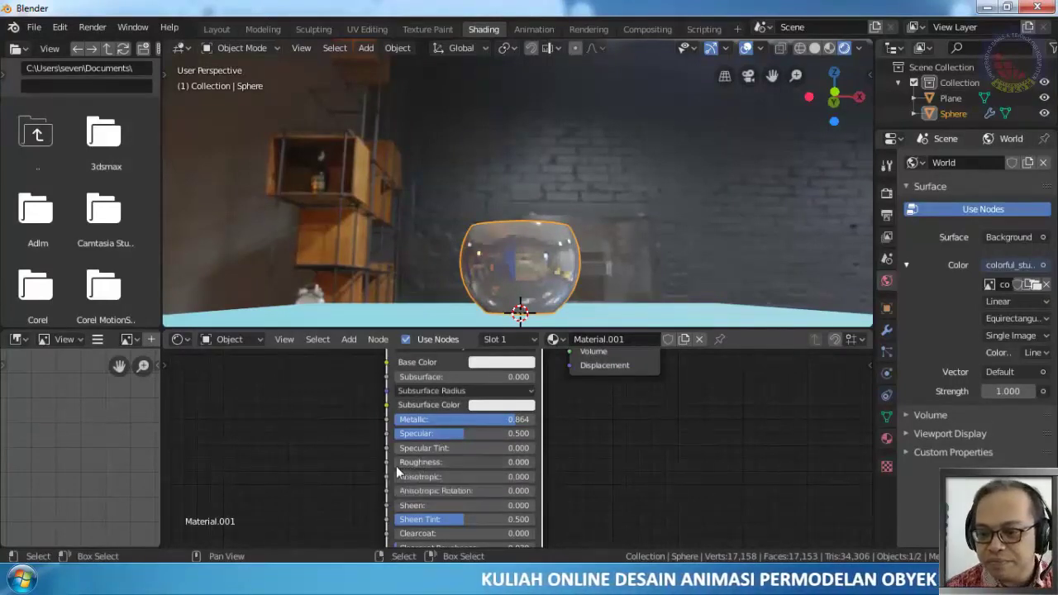
drag(417, 462, 439, 462)
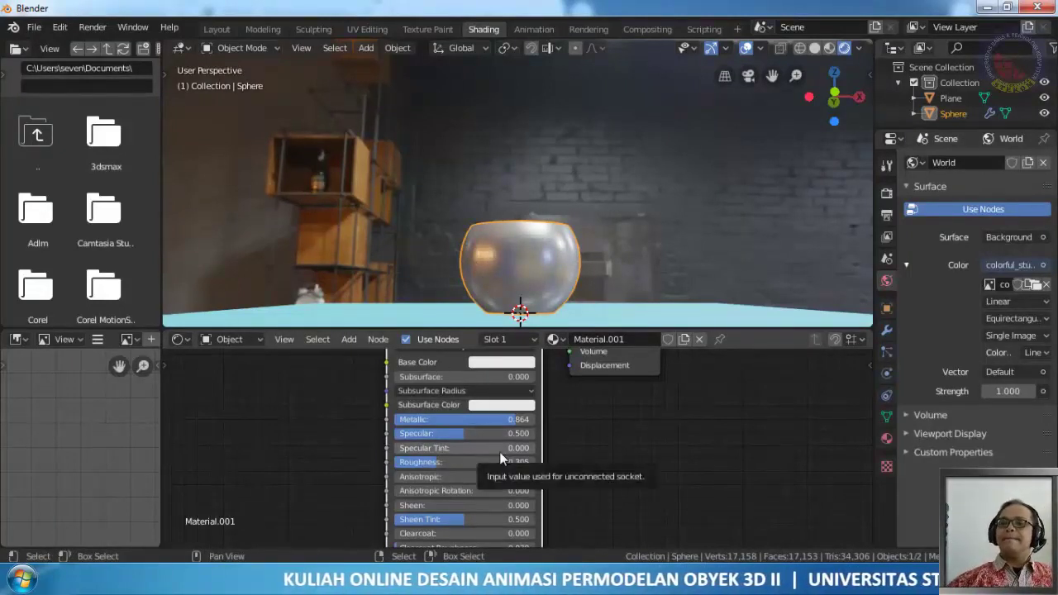
scroll(500, 452, up, 1)
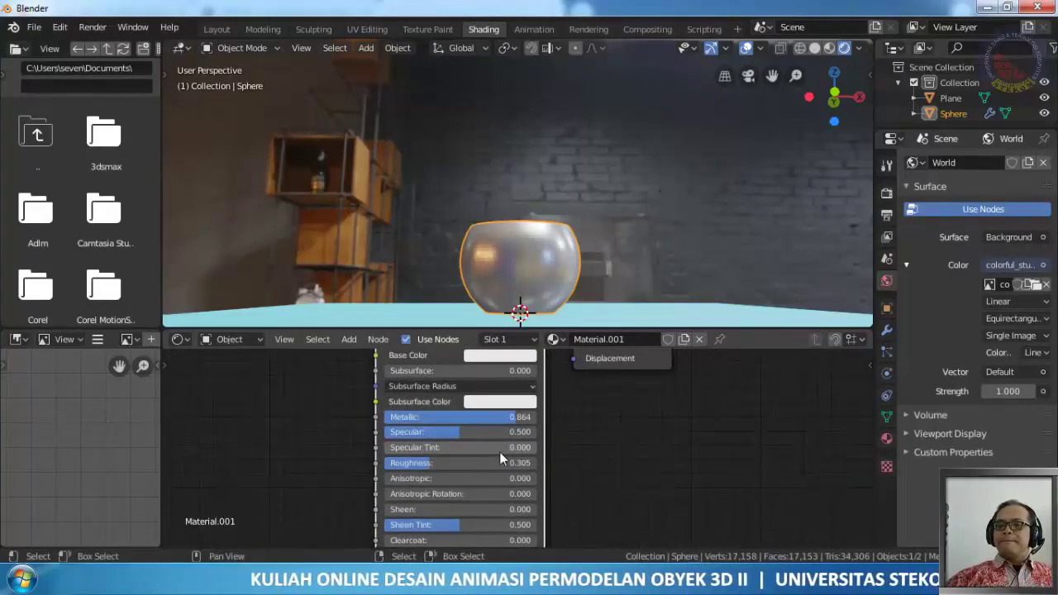
Set the bowl material's Roughness to 0.223 to sharpen its reflections slightly
drag(500, 461, 473, 461)
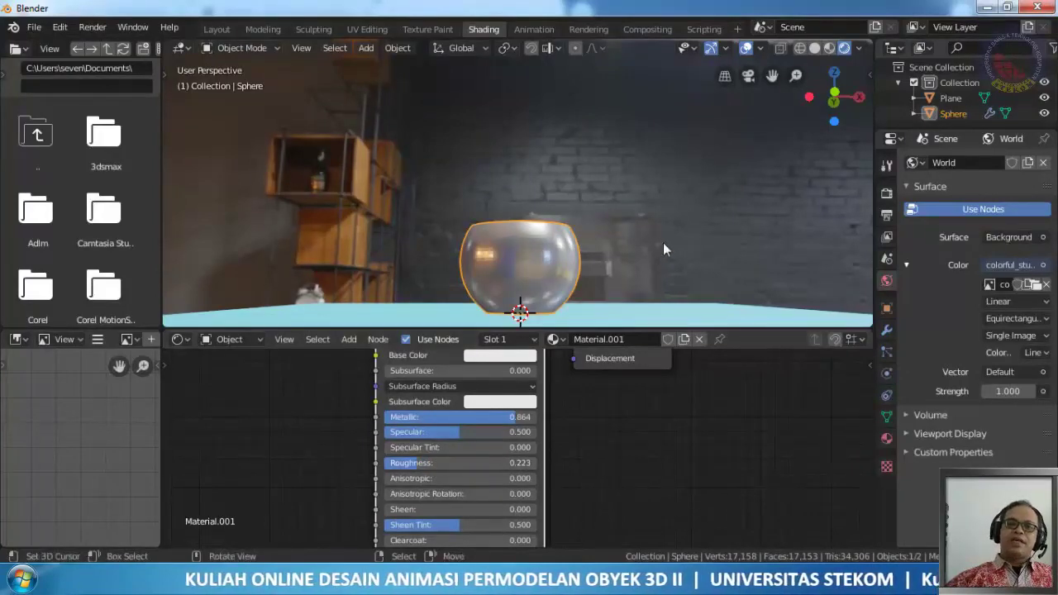
middle_drag(667, 235, 502, 283)
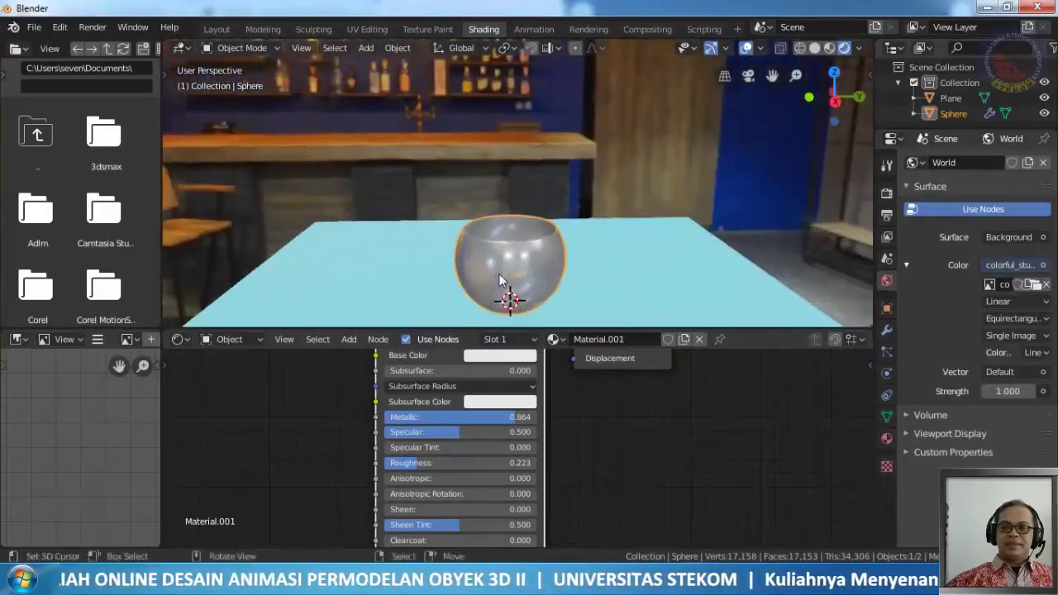
Apply a Principled Texture Setup to the floor plane's material using all castle_brick_02_red images from the HDRI Castle Brick folder
click(630, 263)
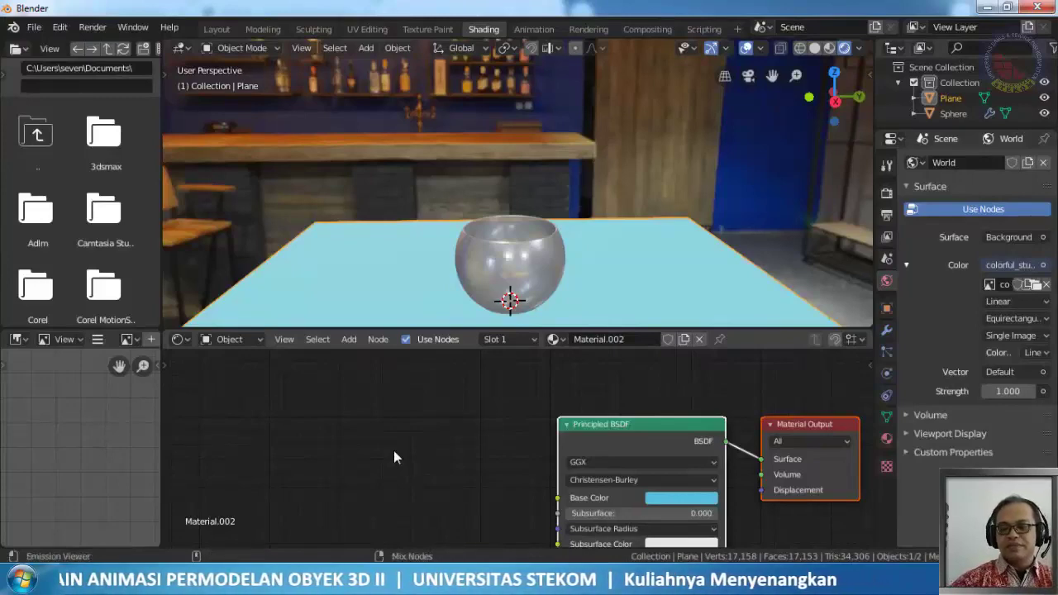
key(ctrl+shift+t)
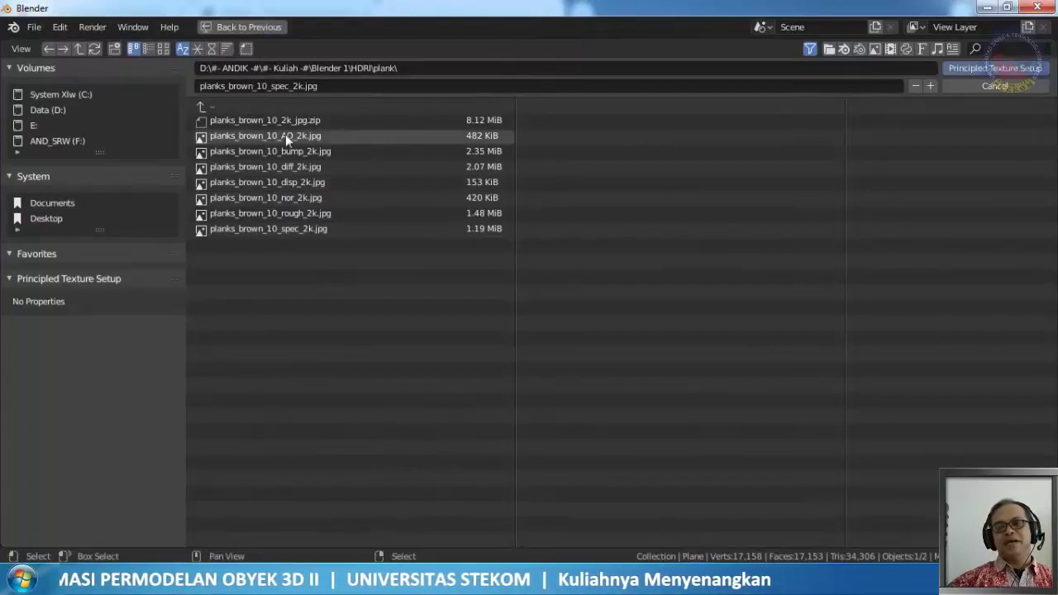
click(219, 106)
click(240, 120)
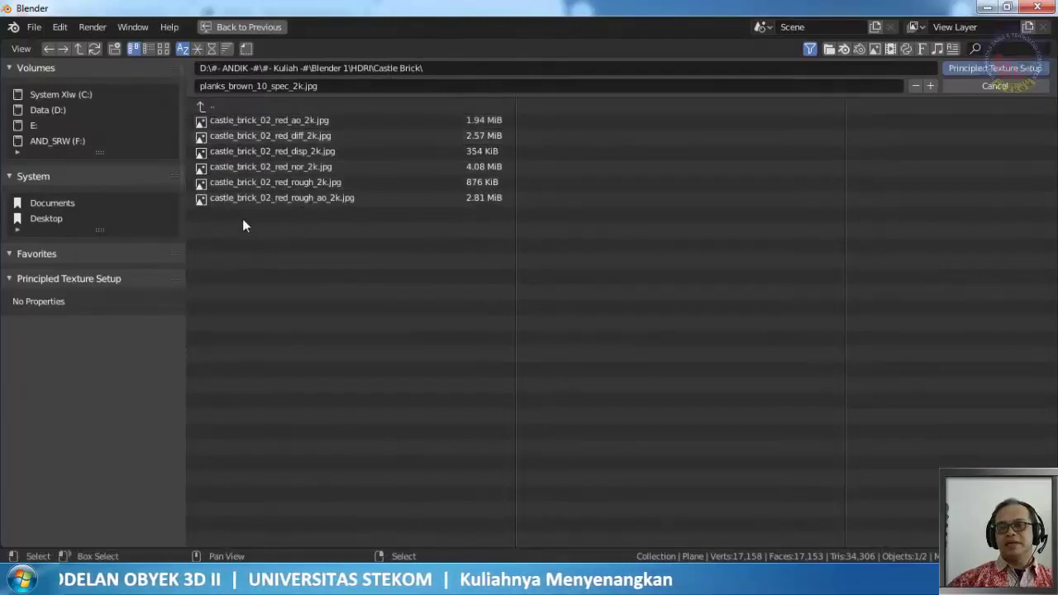
drag(241, 221, 307, 119)
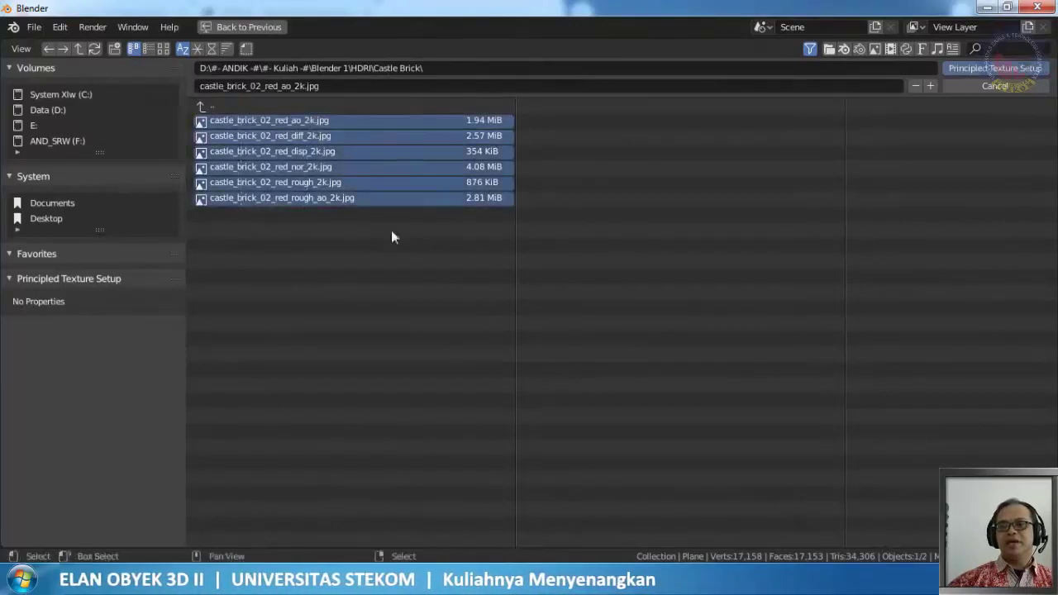
click(979, 71)
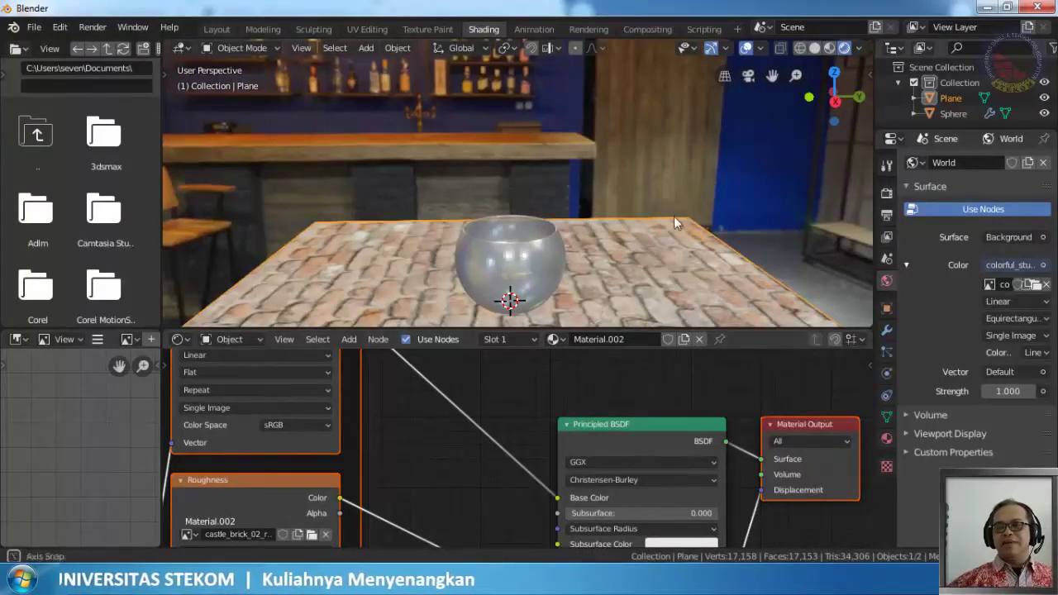
Examine the brick-textured floor and the bowl's reflections from above and from several sides
middle_drag(674, 216, 808, 61)
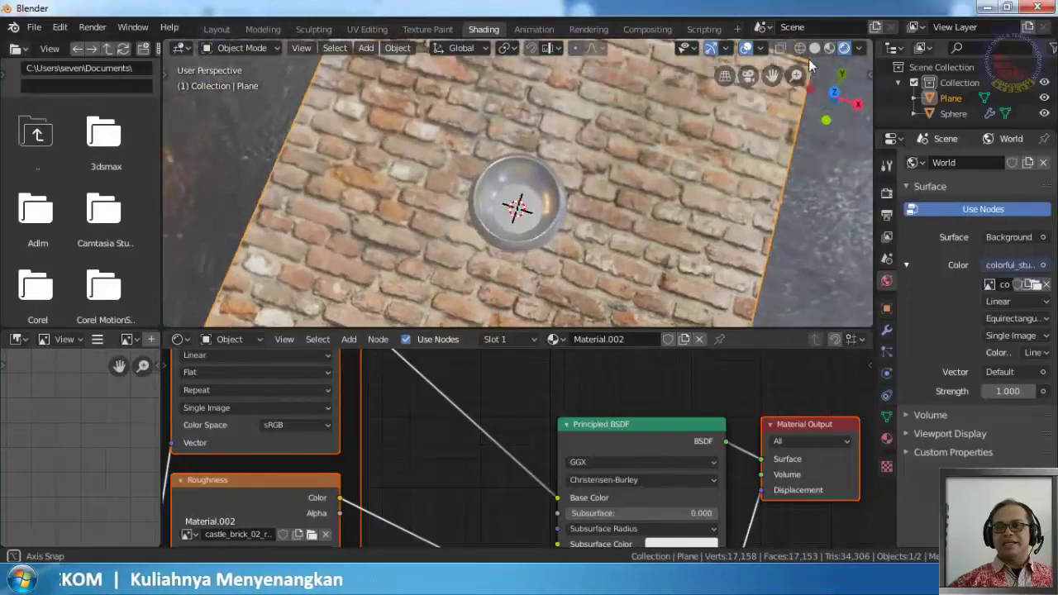
scroll(656, 169, up, 3)
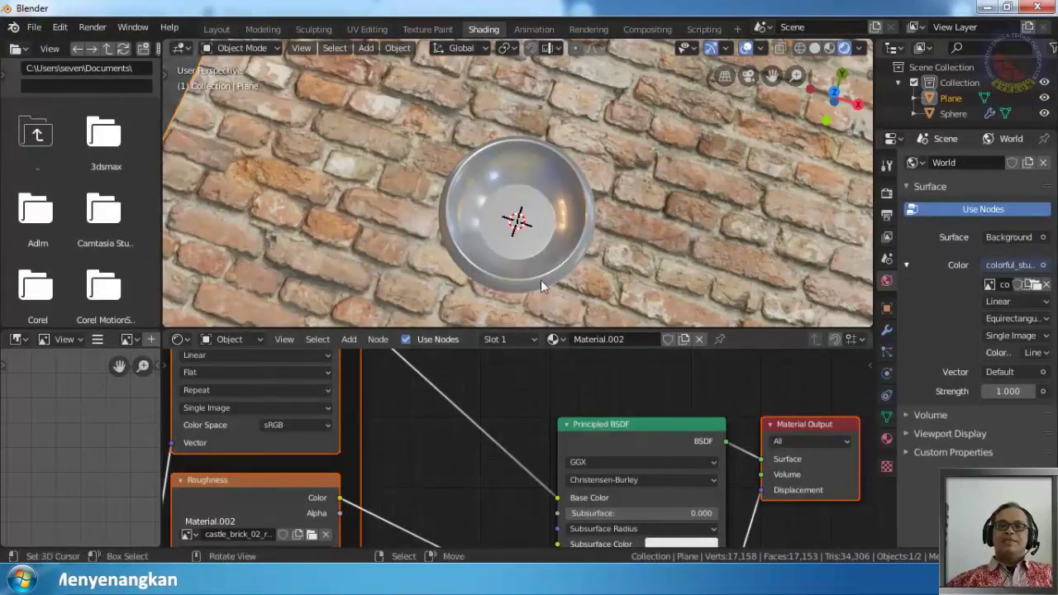
middle_drag(540, 280, 501, 78)
middle_drag(571, 290, 547, 274)
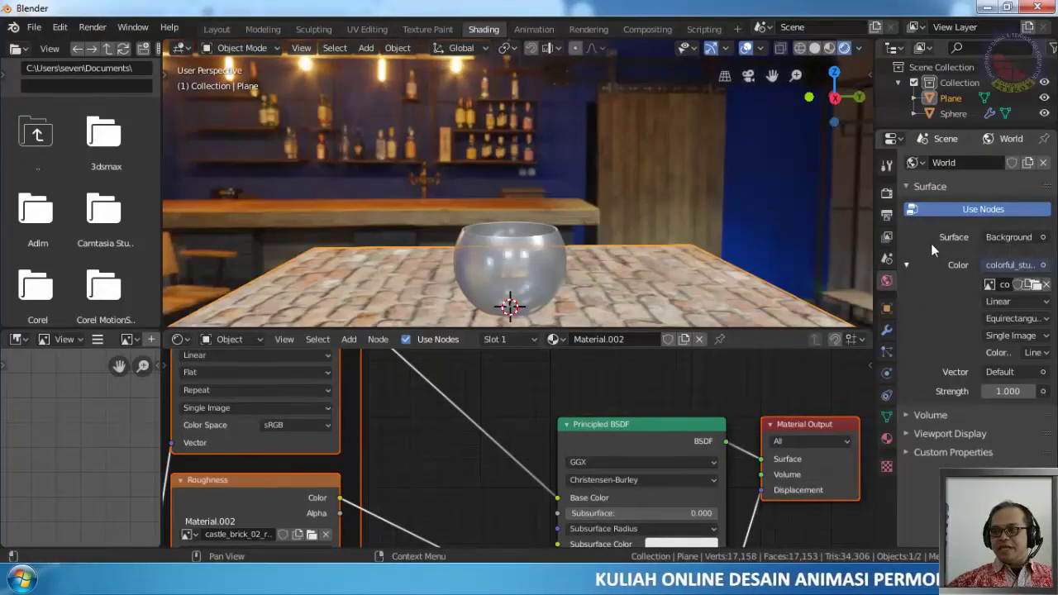
click(1009, 237)
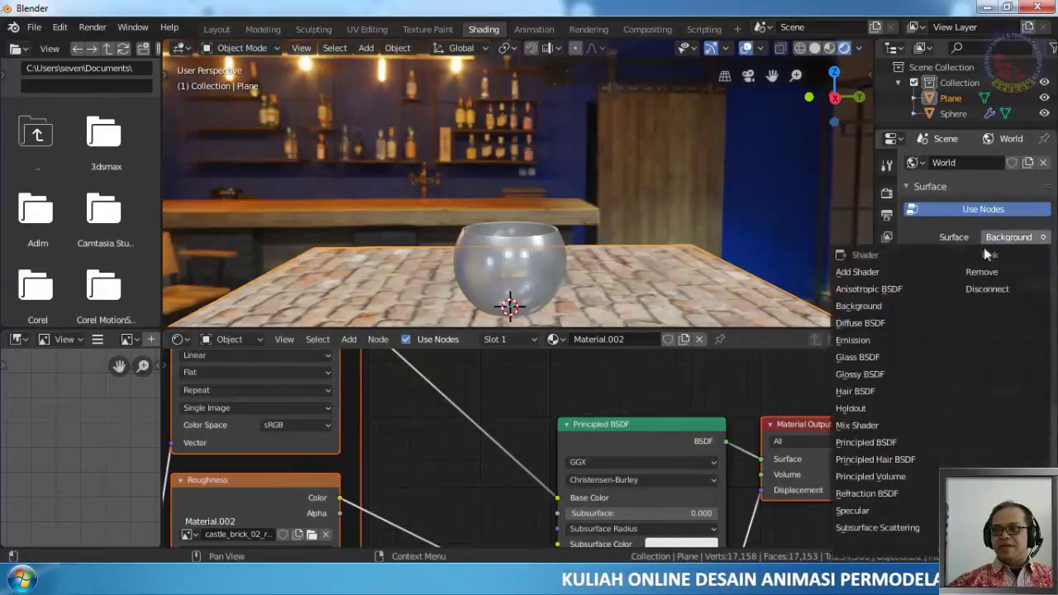
click(1009, 239)
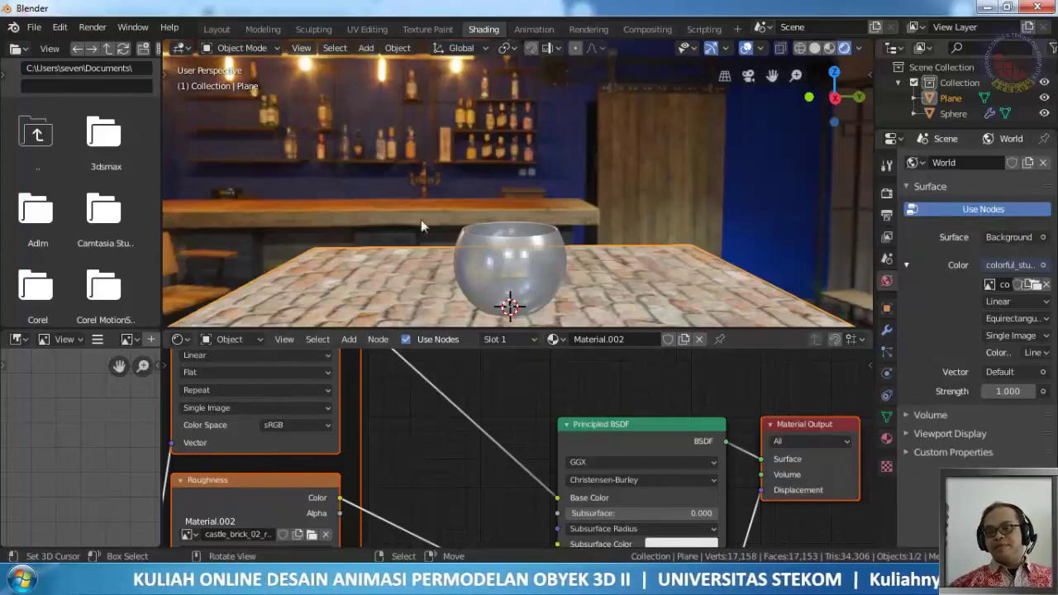
middle_drag(446, 239, 553, 277)
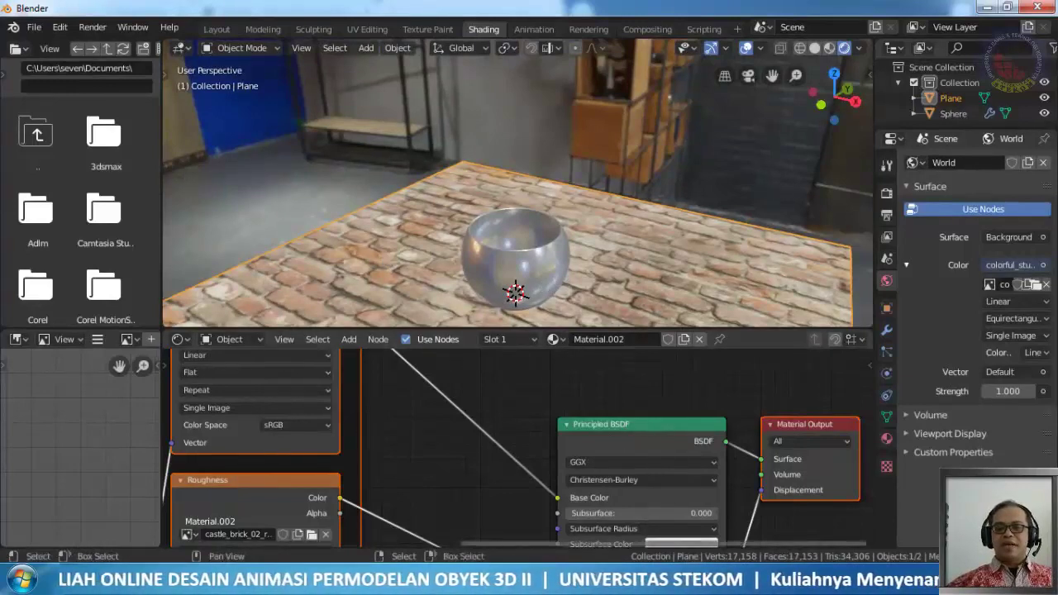
Switch to the Downloads folder in Windows Explorer and extract the brick_floor_003_2k.blend archive there
key(alt+Tab)
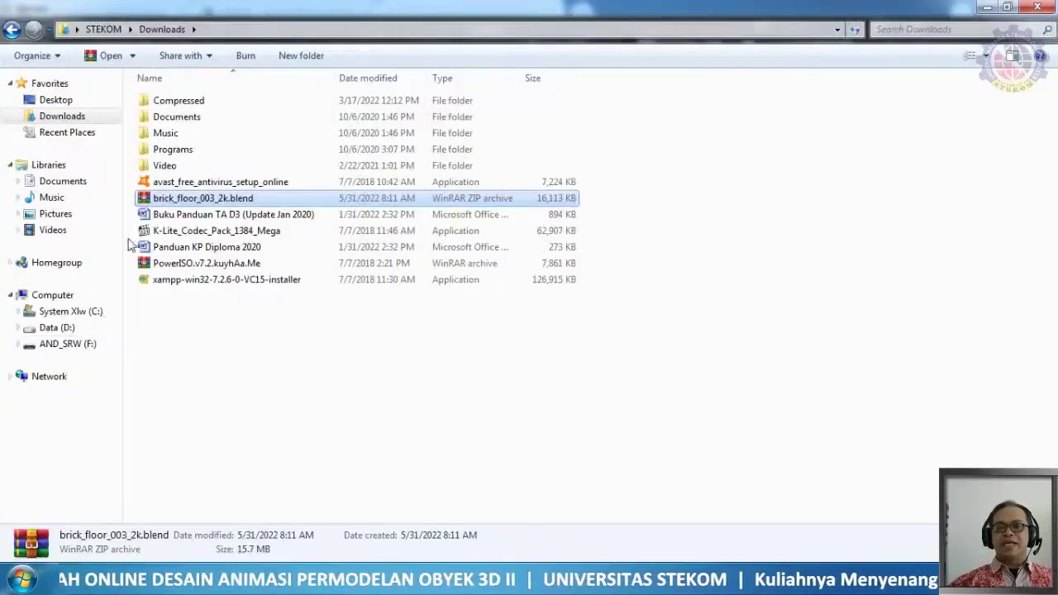
right_click(198, 196)
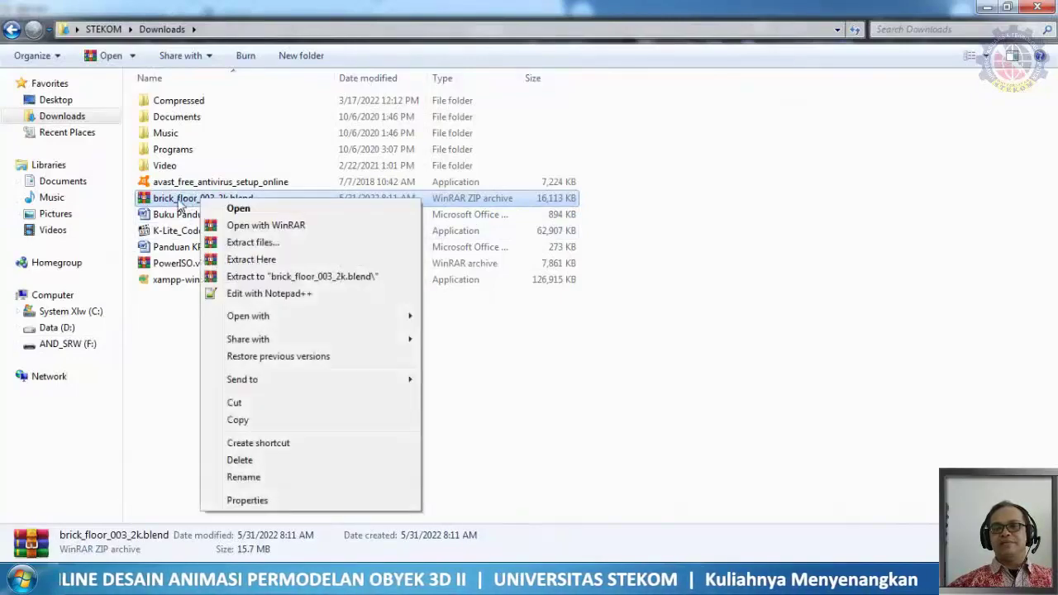
click(179, 206)
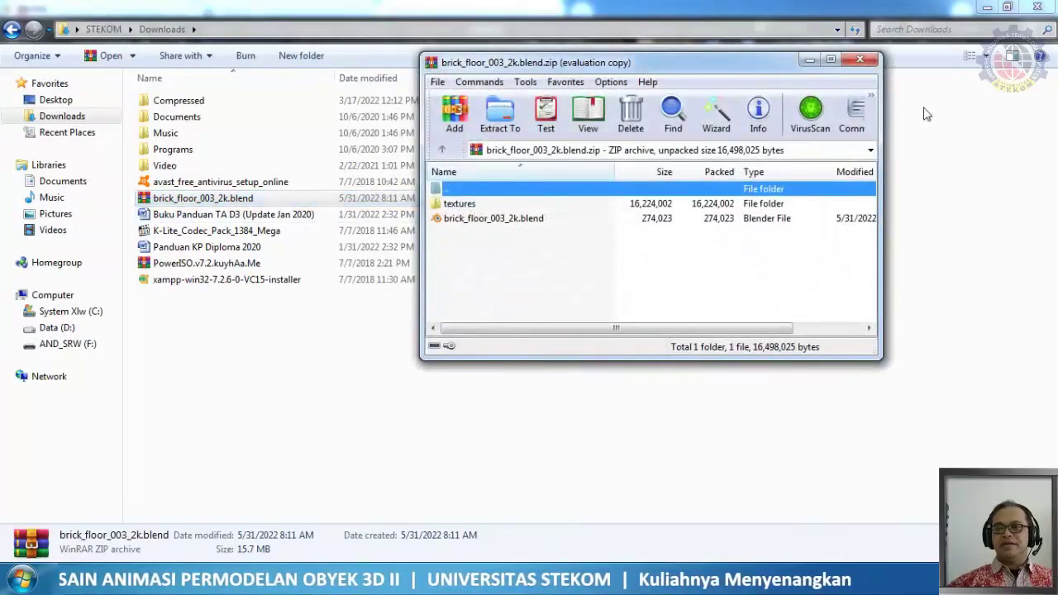
click(860, 59)
right_click(219, 205)
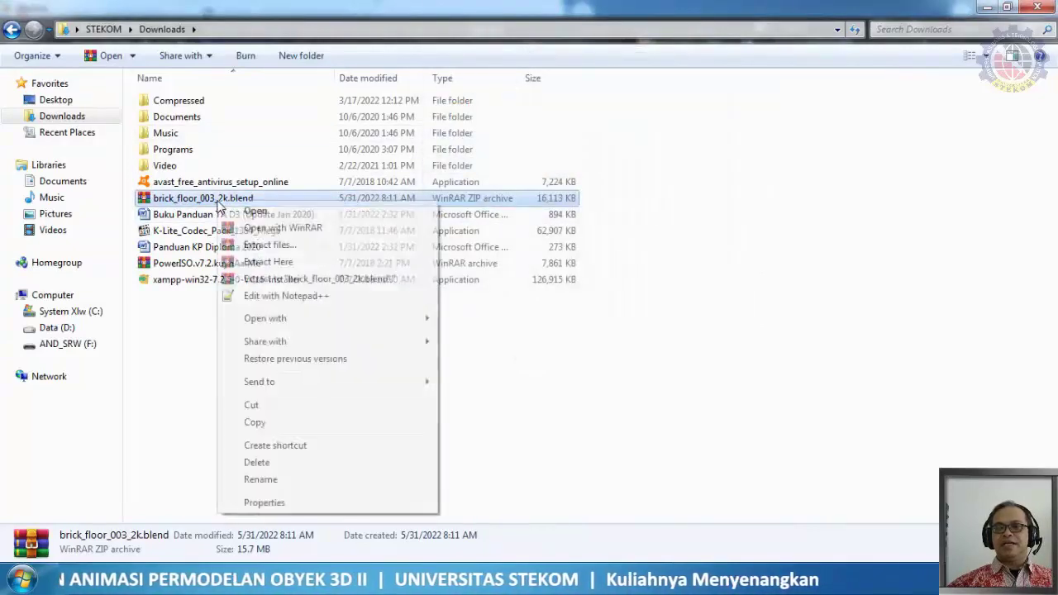
click(268, 262)
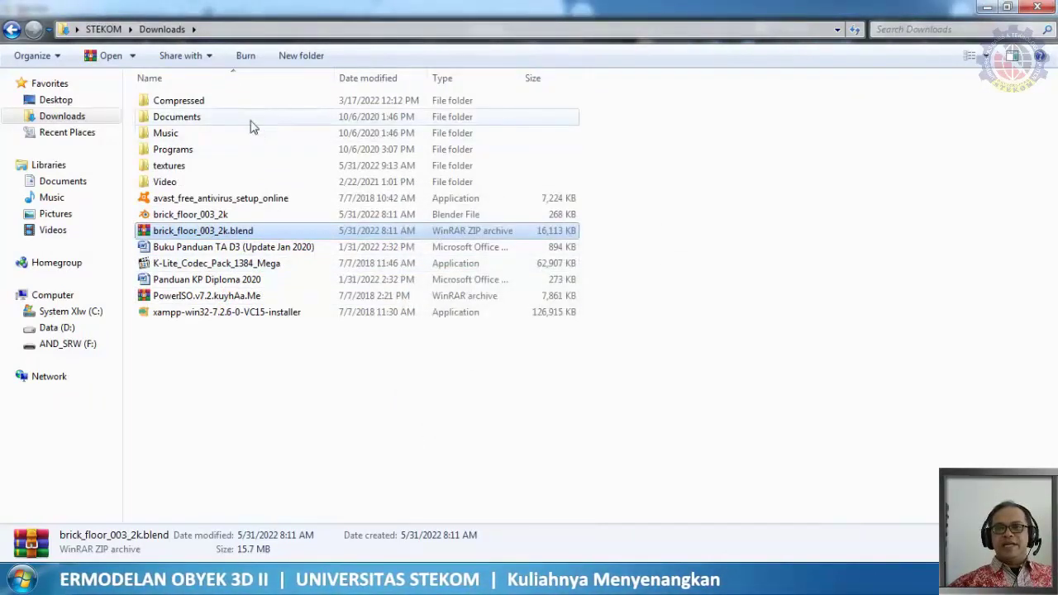
Select the extracted textures folder in Downloads and switch back to Blender
click(175, 169)
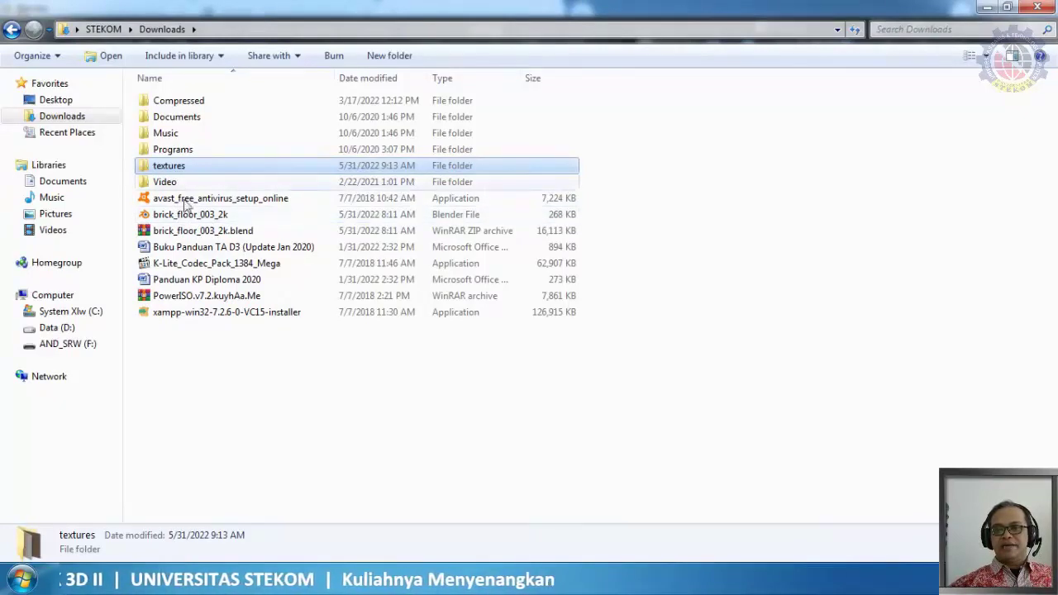
mouse_move(170, 170)
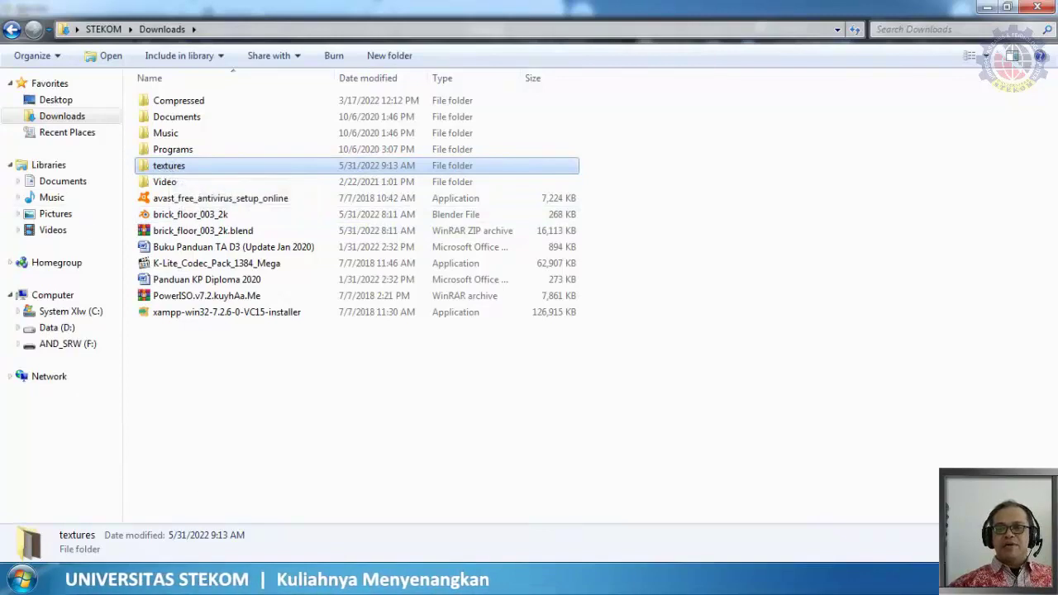
click(261, 475)
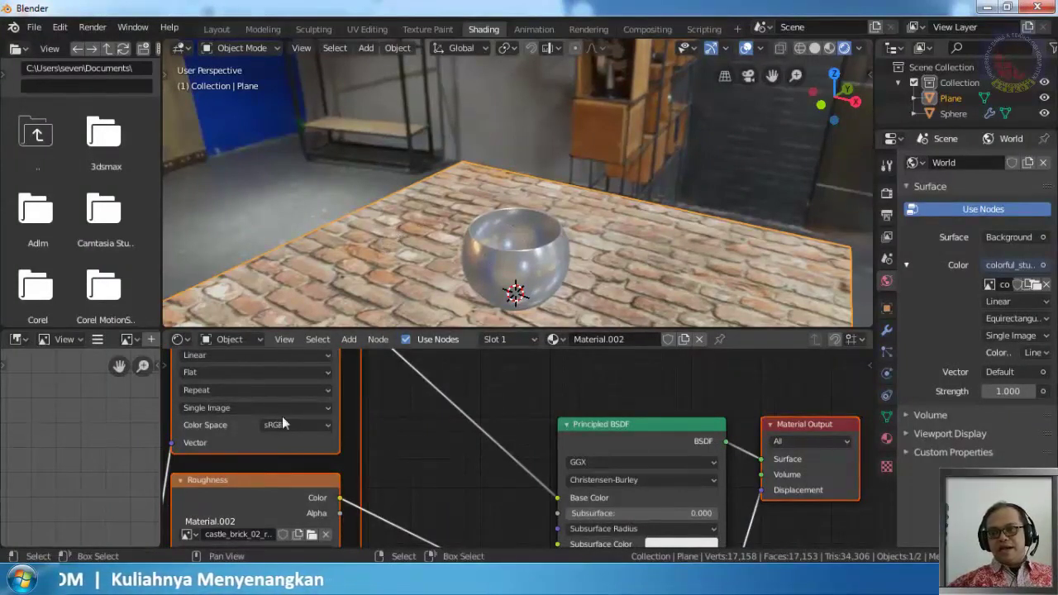
Exclude the Principled BSDF node from the selected nodes of the floor material
drag(869, 413, 865, 435)
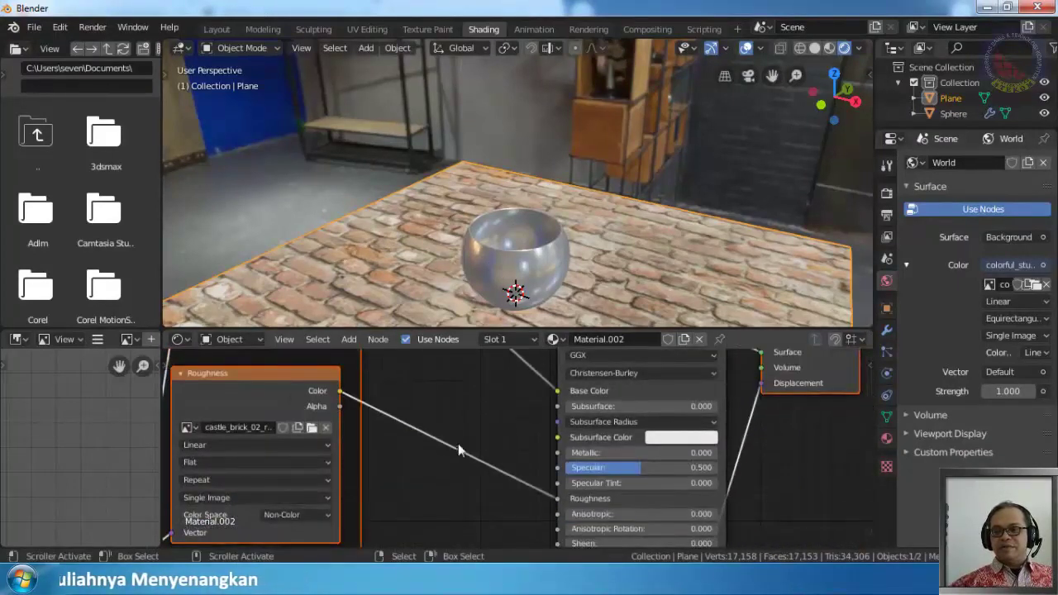
scroll(465, 431, down, 6)
scroll(465, 438, down, 4)
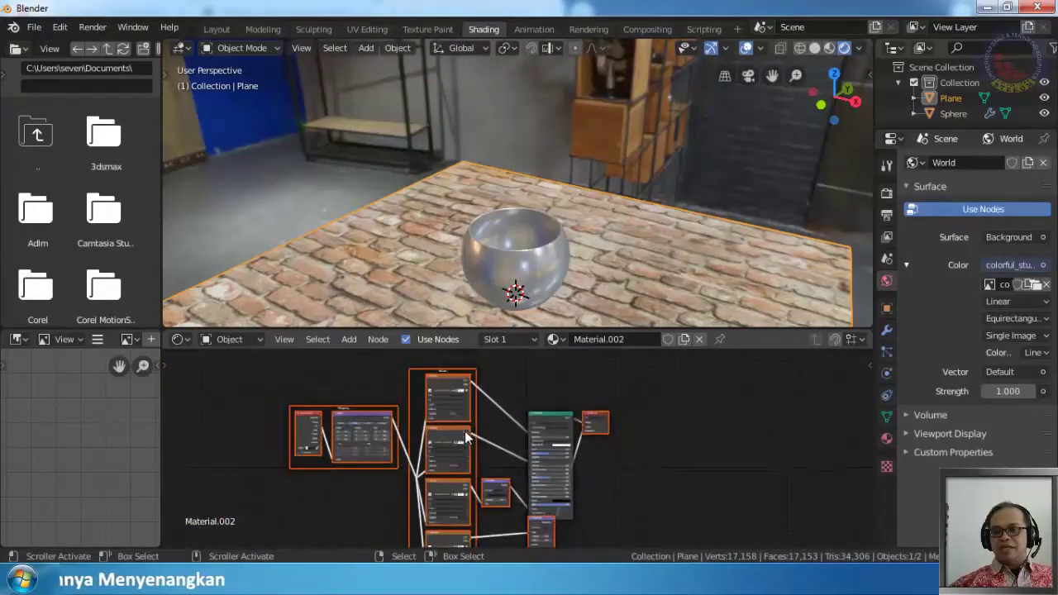
scroll(468, 480, down, 4)
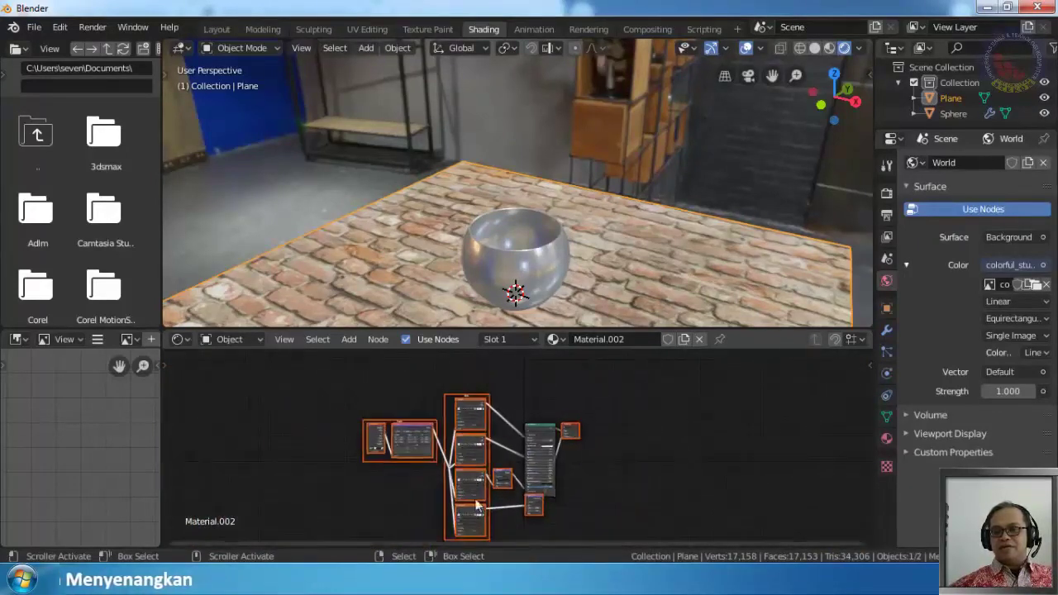
scroll(506, 467, up, 3)
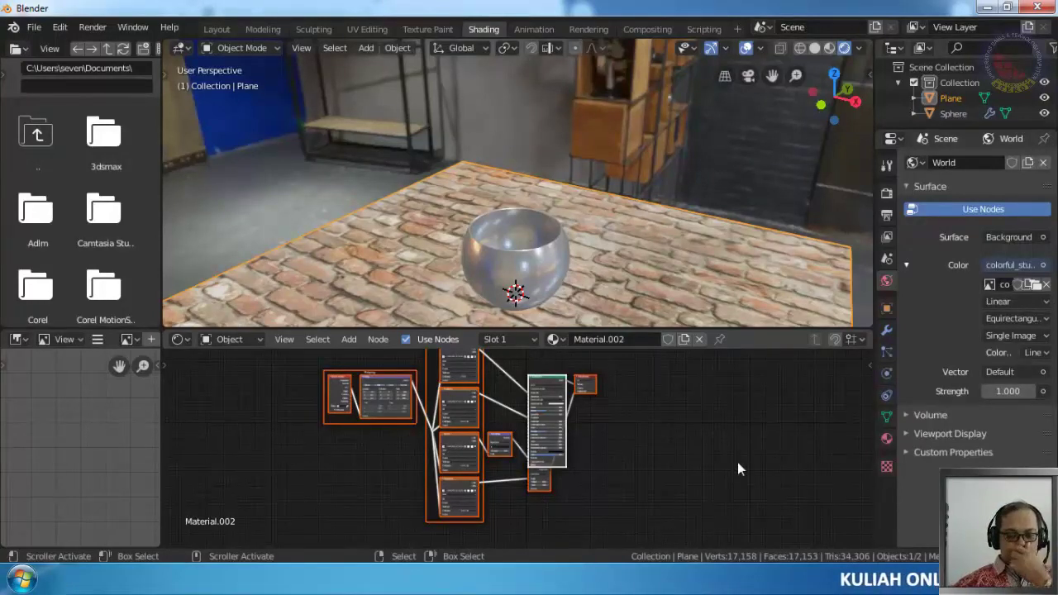
shift+click(539, 378)
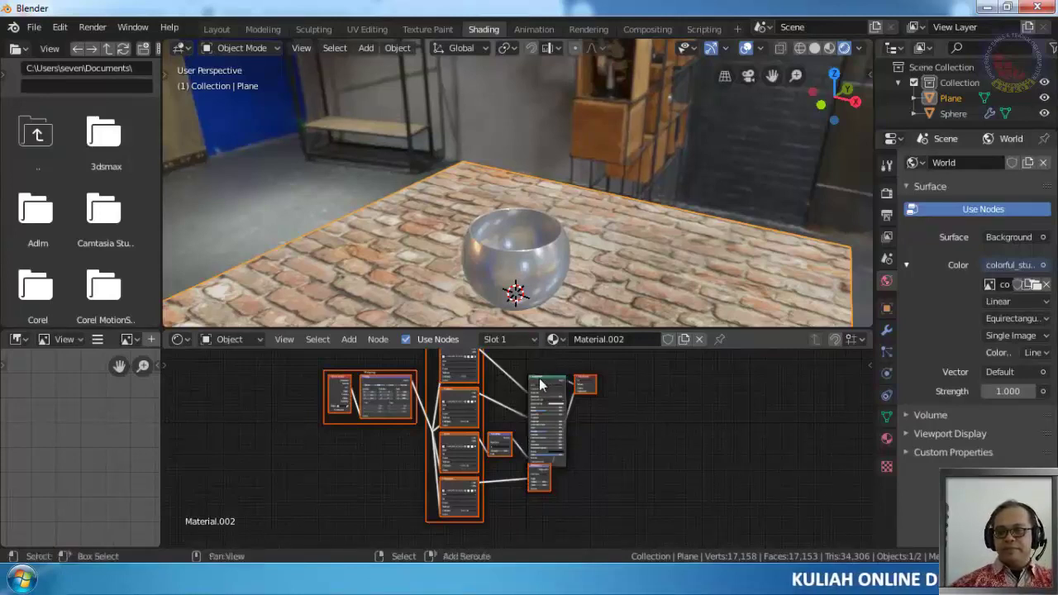
Try to delete the selected floor material nodes with Material Output still among them, and undo the deletion
shift+click(592, 381)
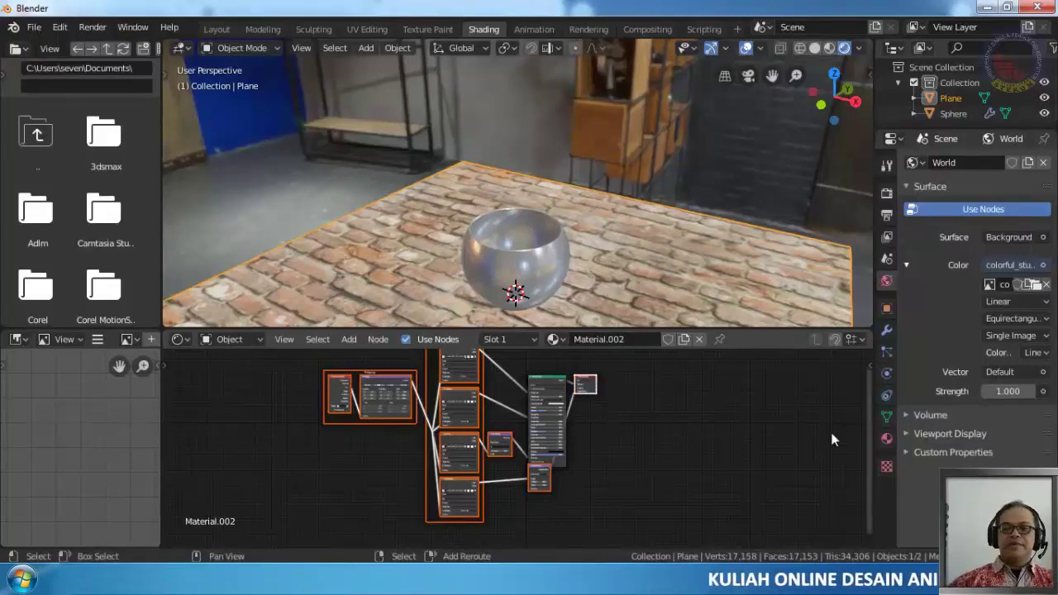
key(Delete)
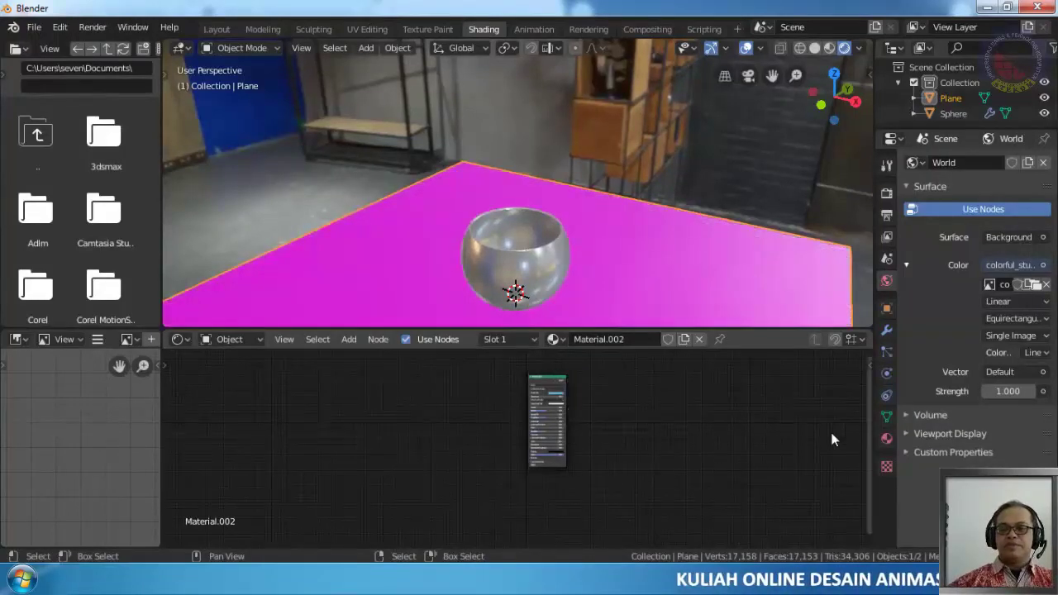
key(ctrl)
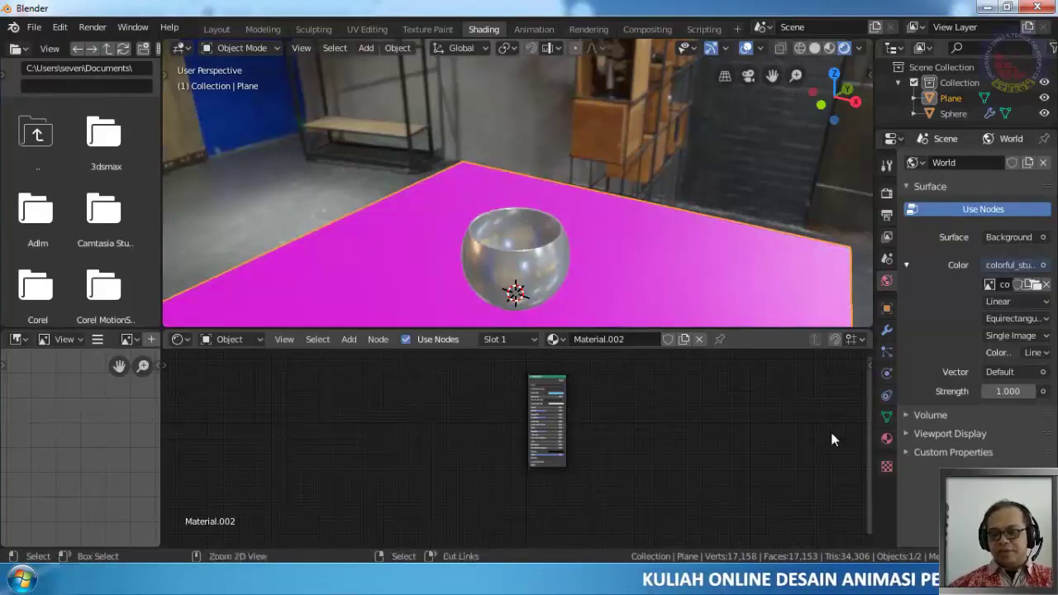
key(ctrl+z)
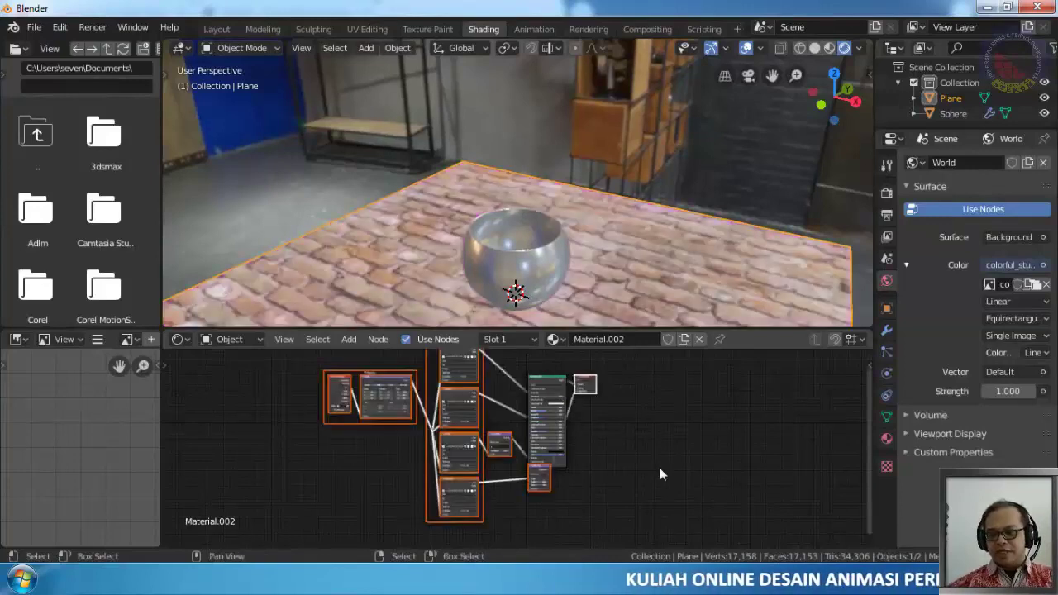
Delete the castle brick texture, mapping and bump nodes from the floor material, keeping only Principled BSDF and Material Output
shift+click(585, 383)
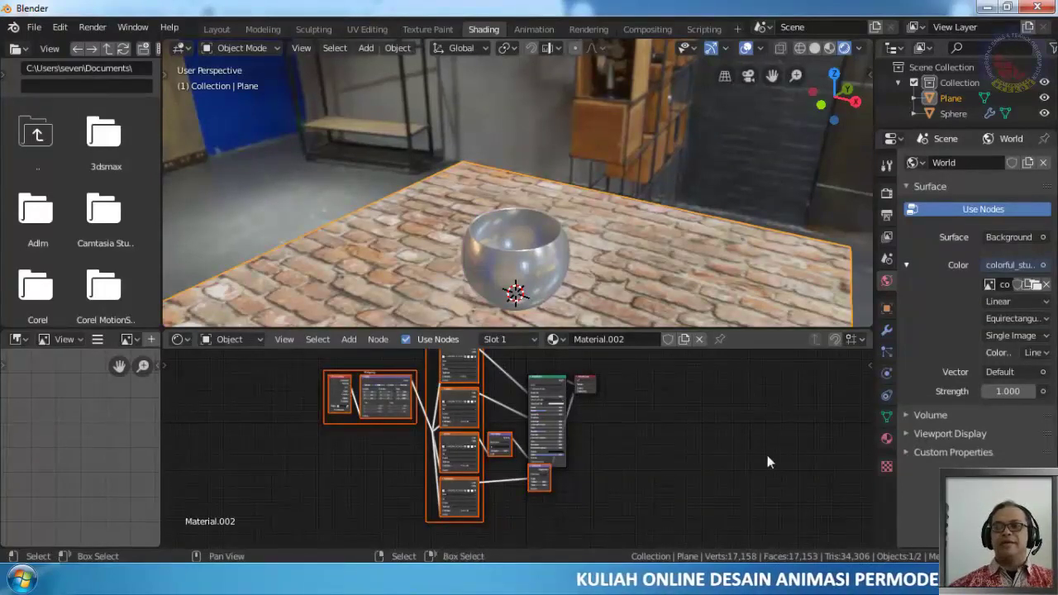
key(Delete)
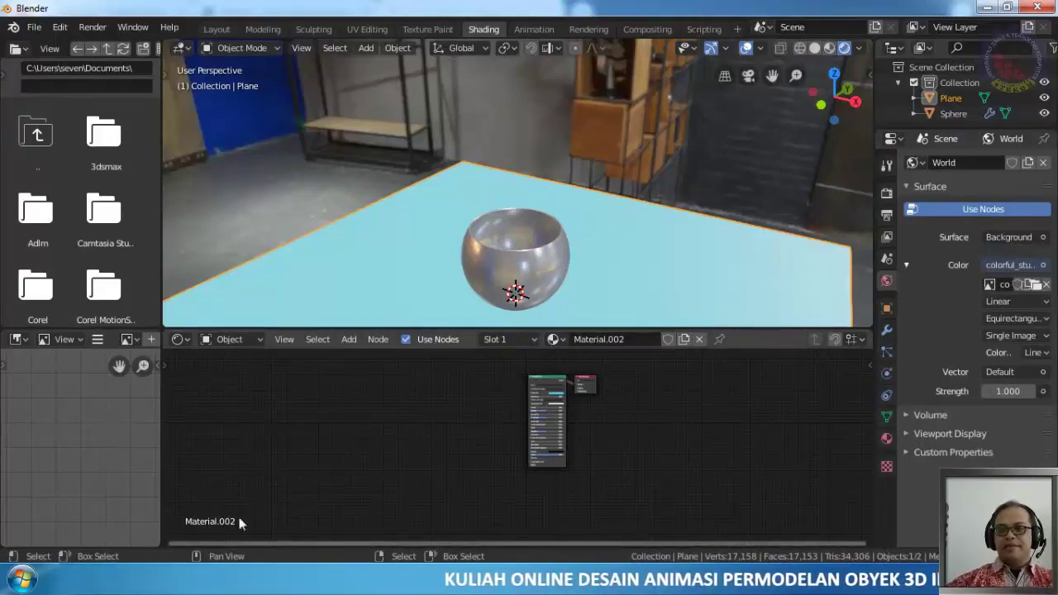
Start the Principled Texture Setup for the floor material and browse to the user's Downloads folder on drive C
key(ctrl+shift+t)
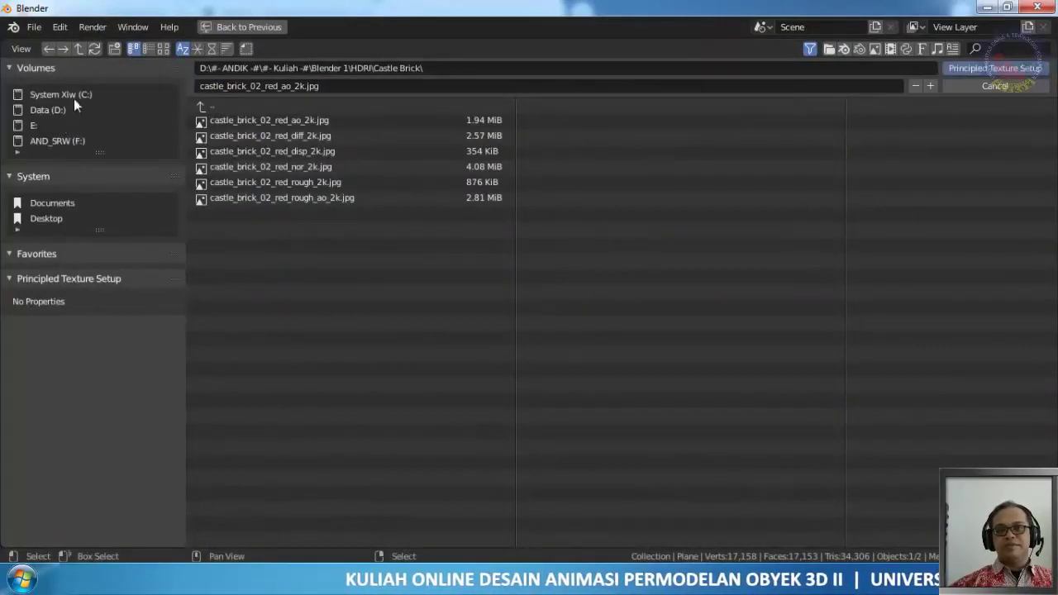
click(58, 219)
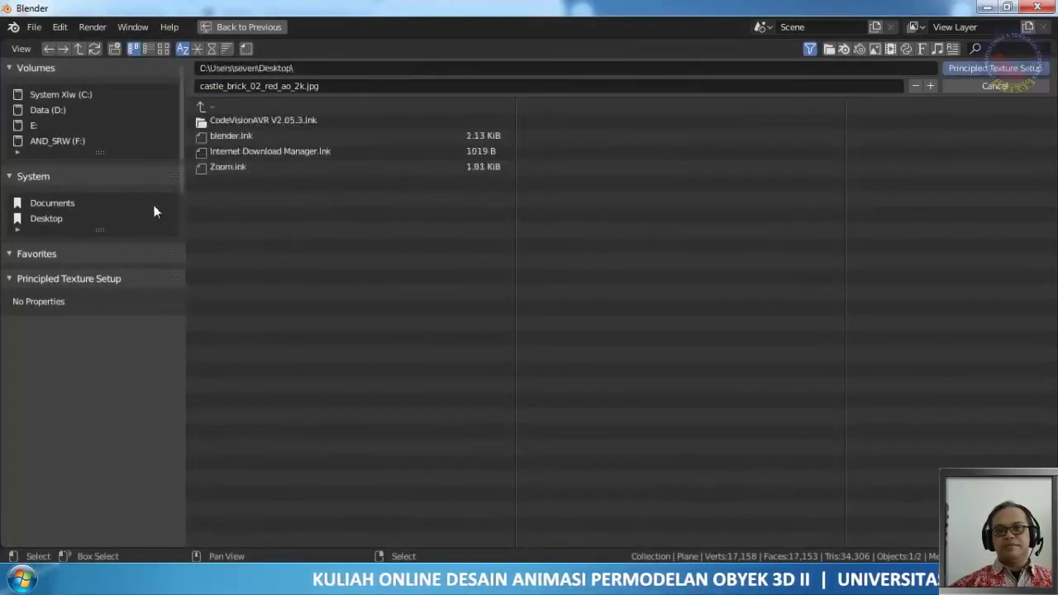
click(73, 97)
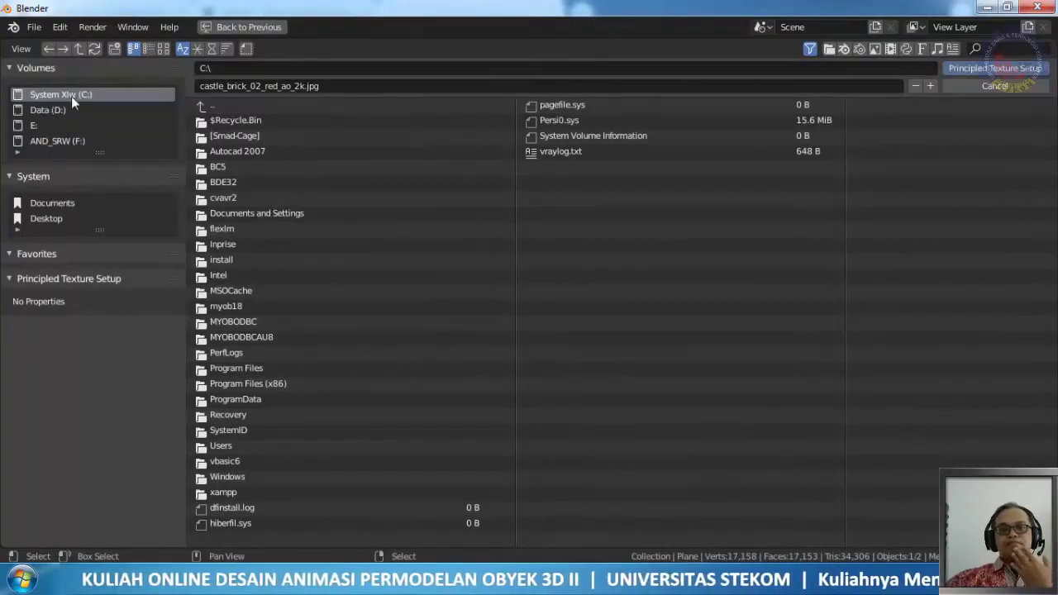
double_click(305, 447)
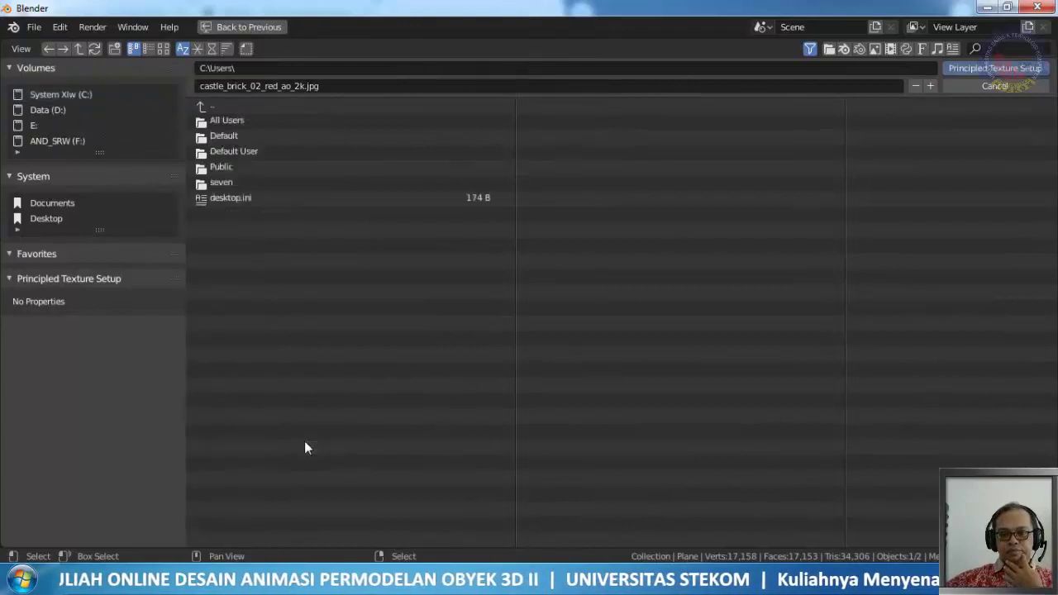
double_click(241, 183)
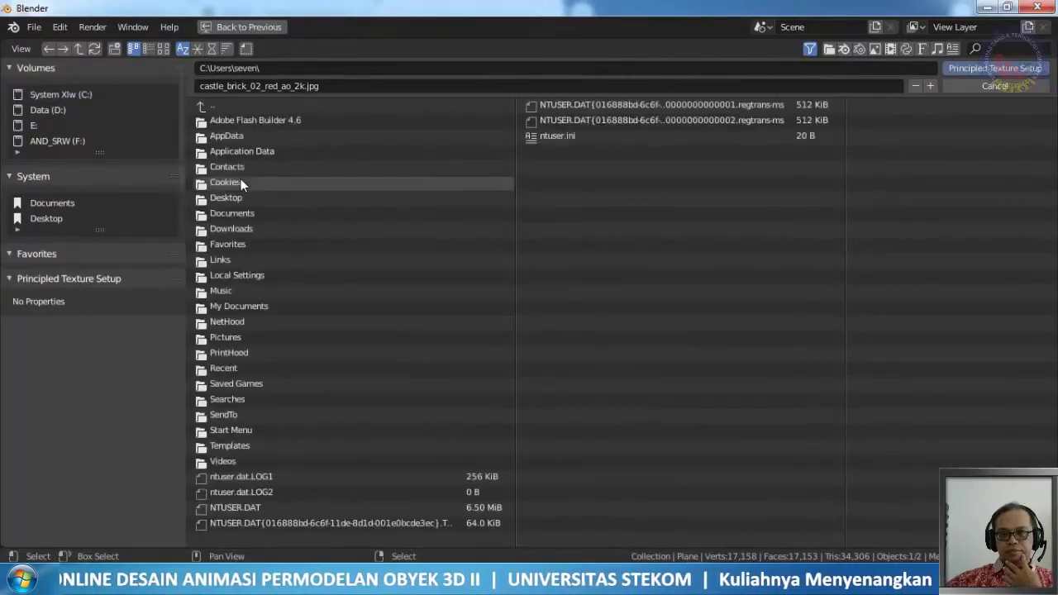
double_click(256, 228)
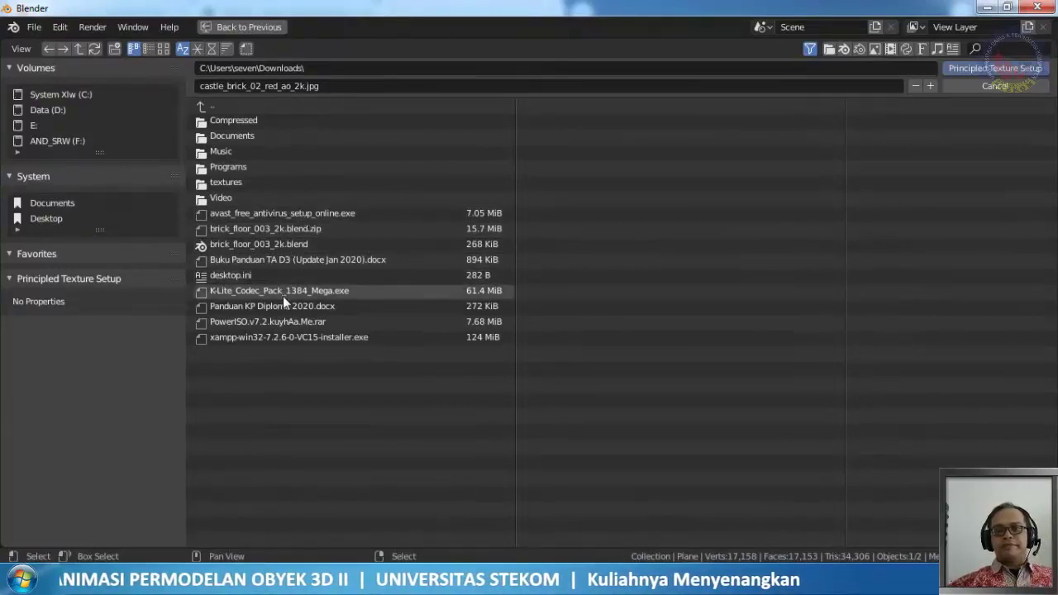
Try to load all four brick_floor_003 images from the textures folder with Principled Texture Setup
double_click(263, 182)
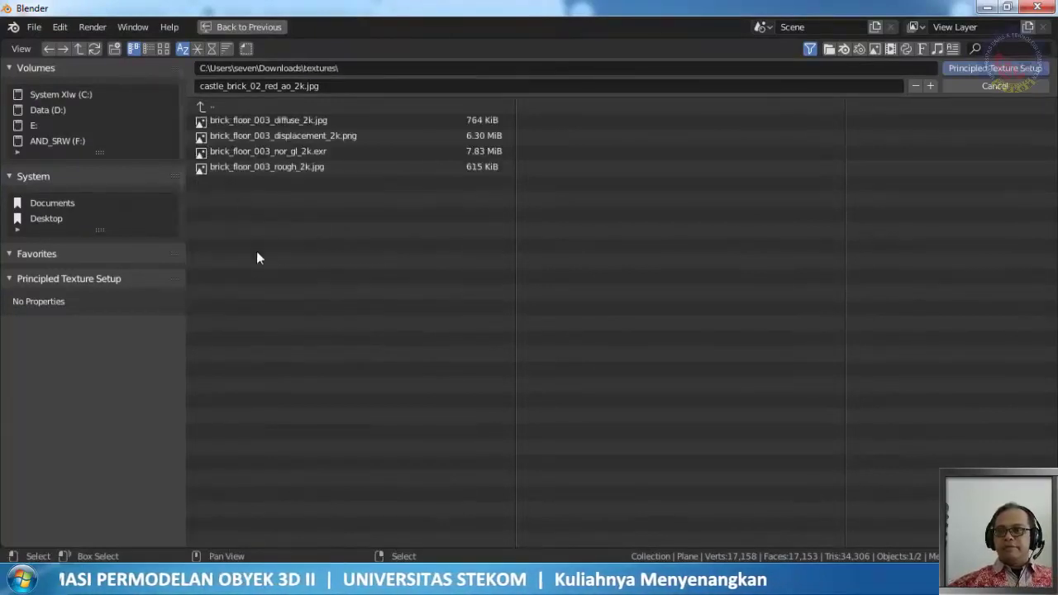
drag(236, 184, 323, 114)
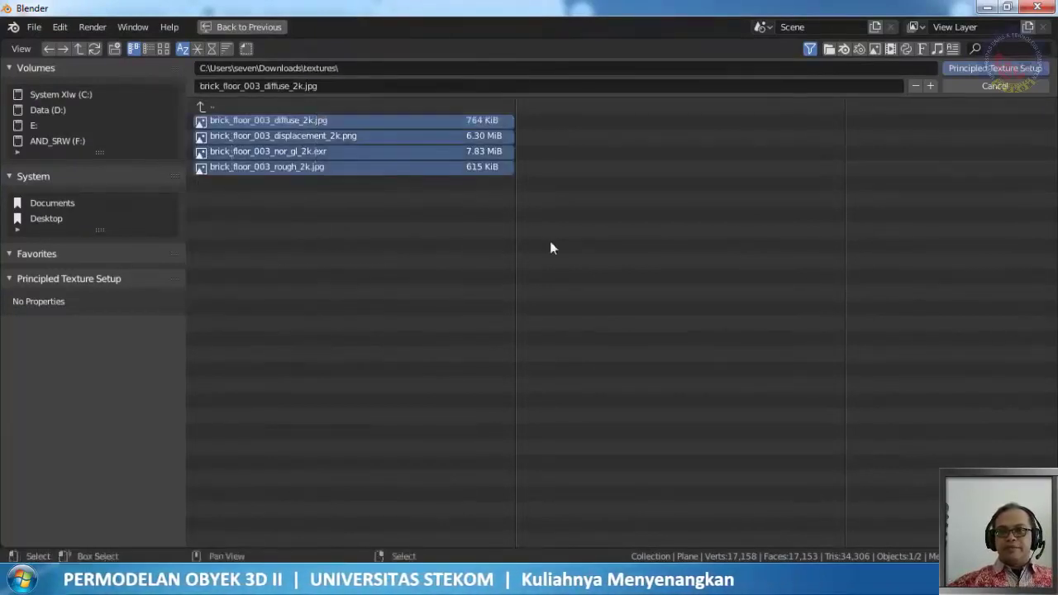
click(988, 71)
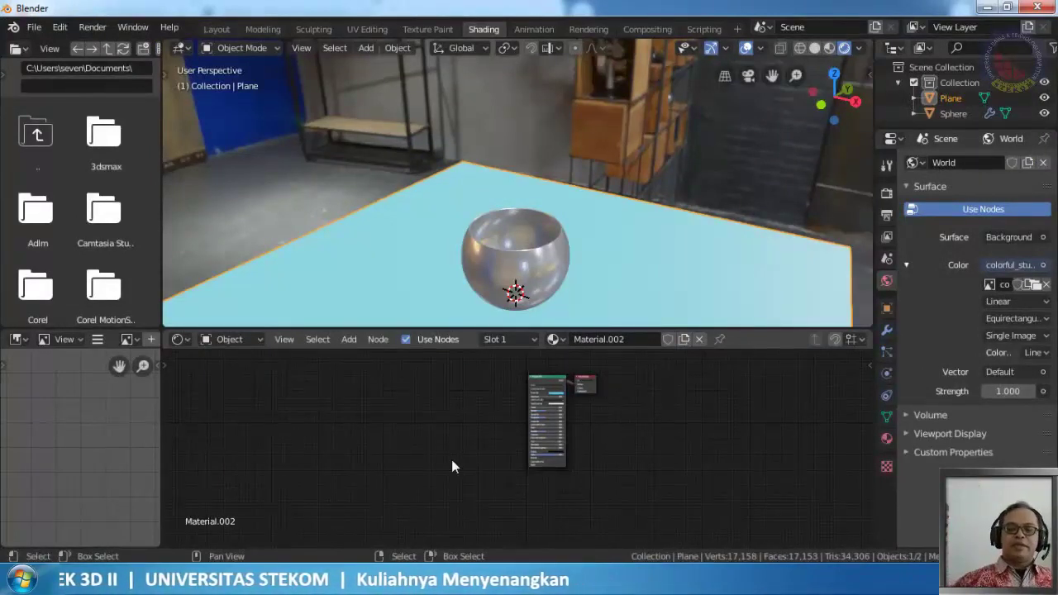
Try to set up the floor material from the Castle Brick folder's diff, disp, nor, rough and rough_ao images, leaving out the ao image
key(ctrl+shift+t)
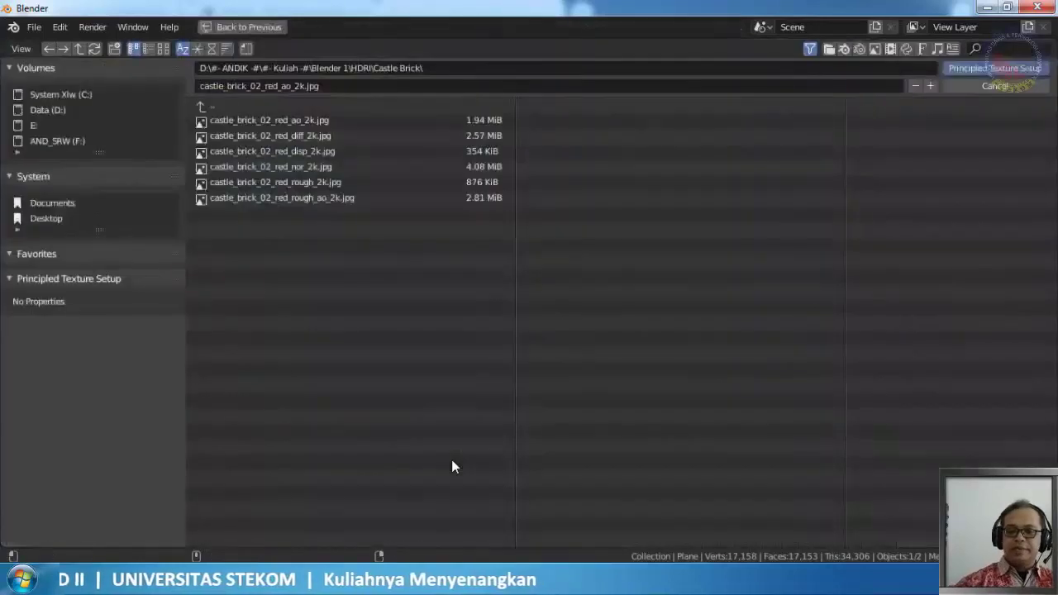
click(278, 125)
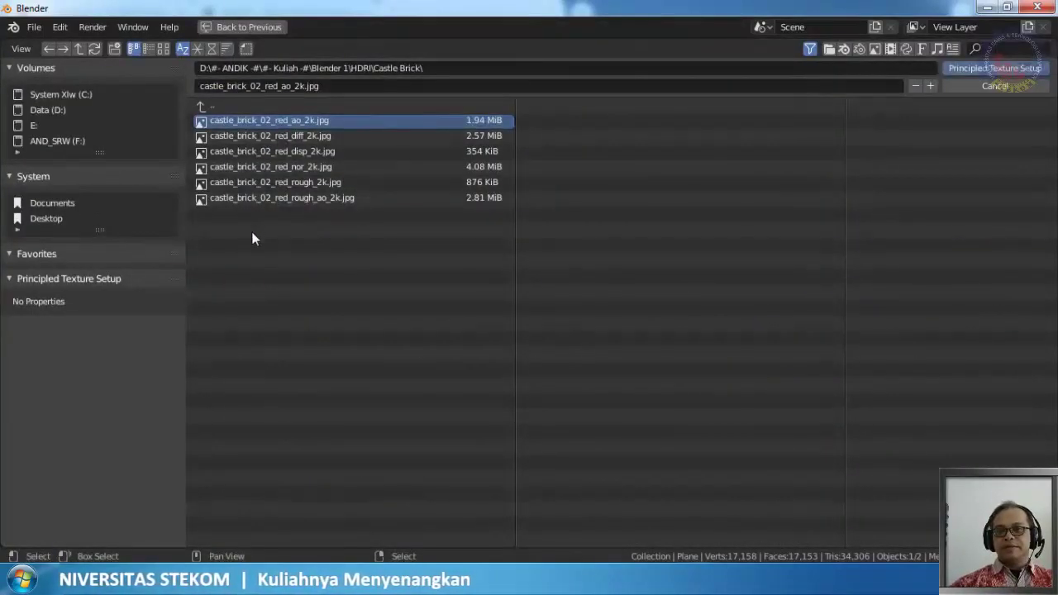
key(b)
drag(262, 225, 319, 134)
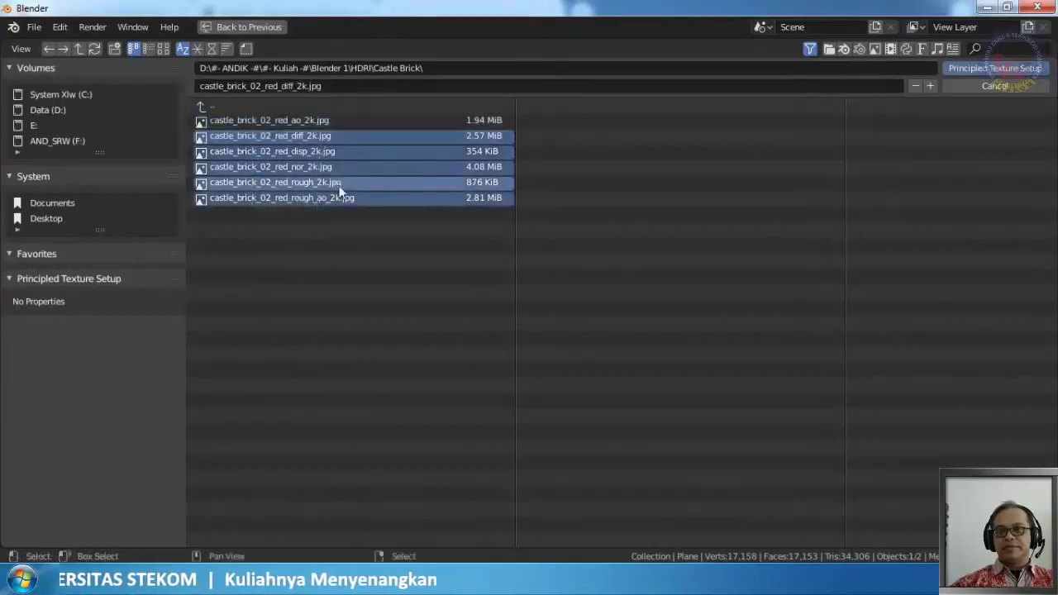
click(1013, 69)
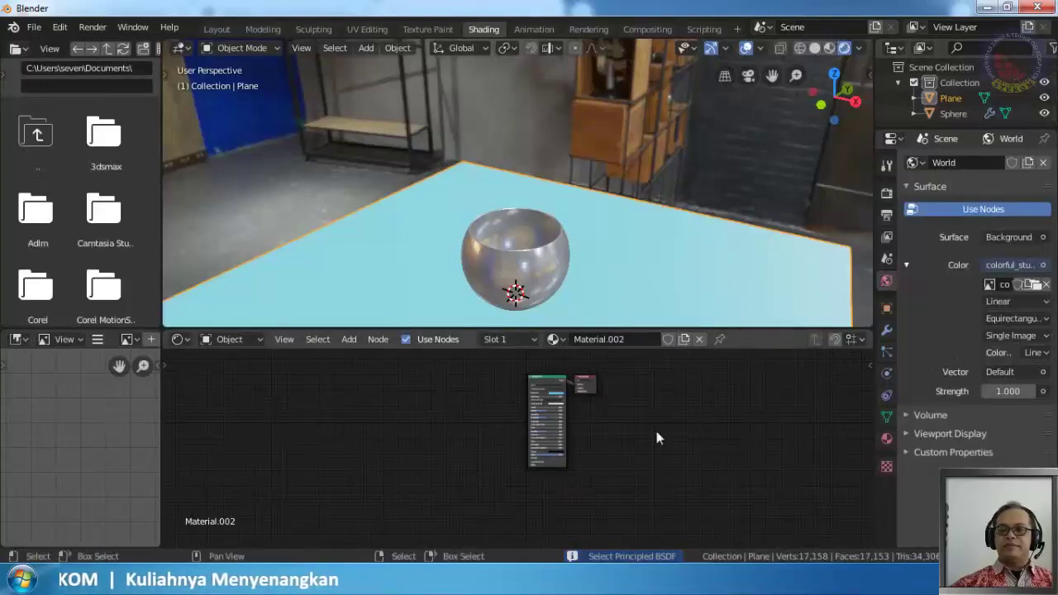
Delete the remaining Principled BSDF and Material Output nodes from the floor material
scroll(655, 438, up, 2)
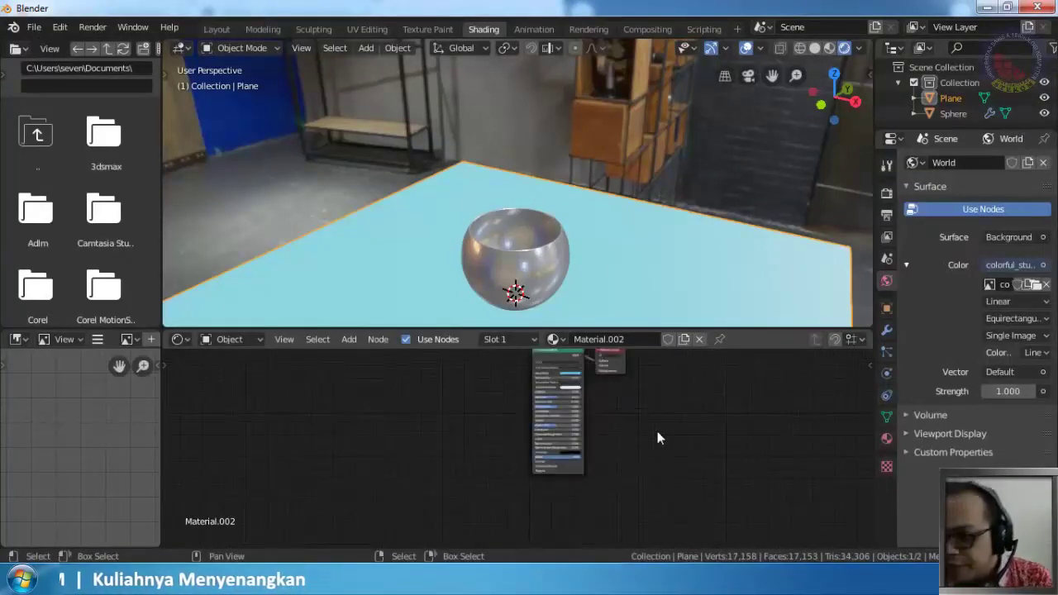
scroll(657, 438, down, 5)
scroll(657, 438, up, 5)
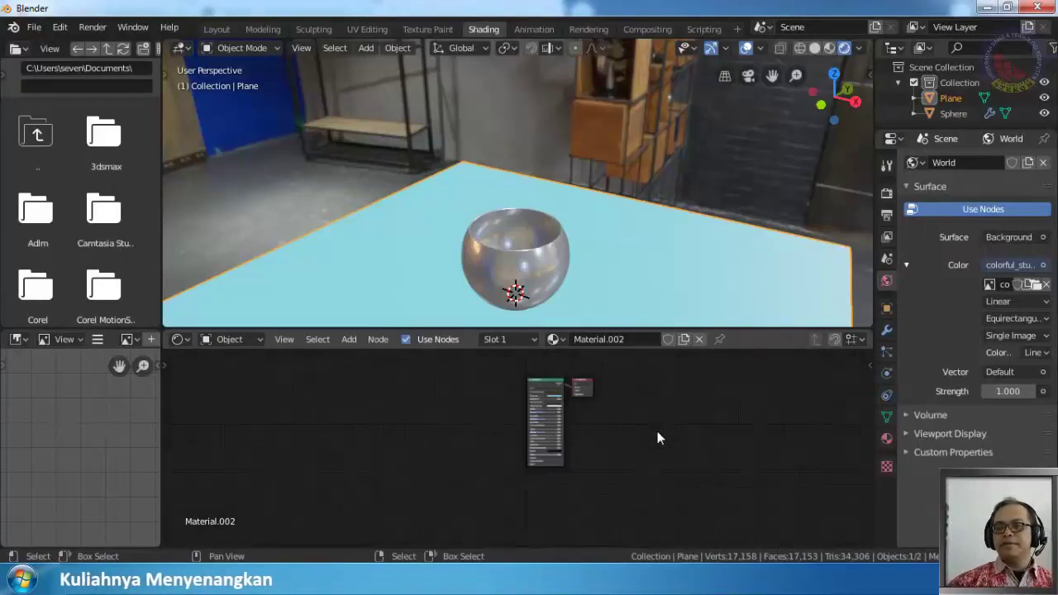
scroll(657, 438, up, 1)
scroll(657, 439, down, 2)
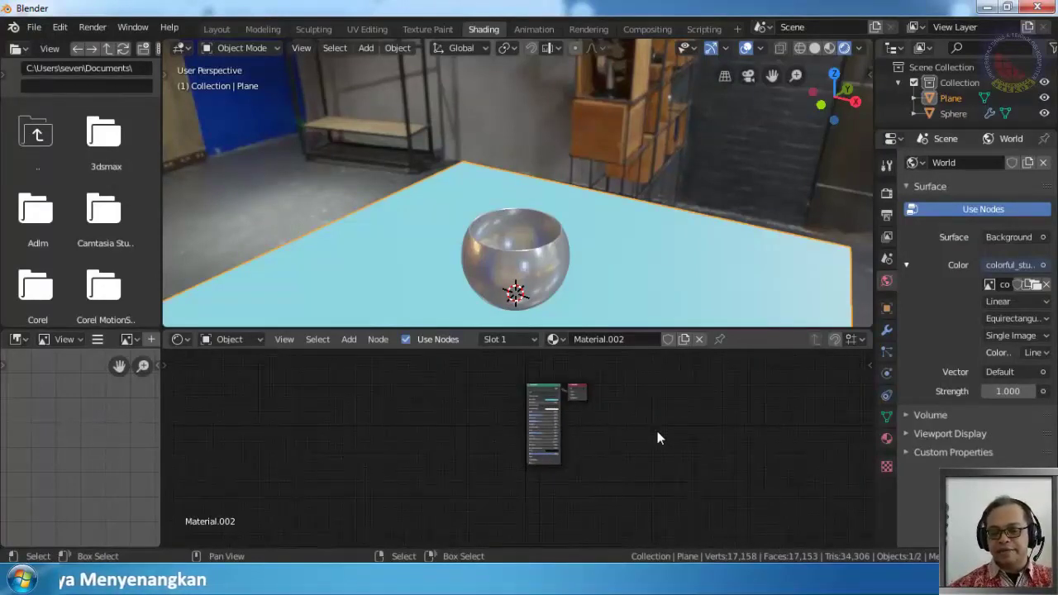
key(a)
key(x)
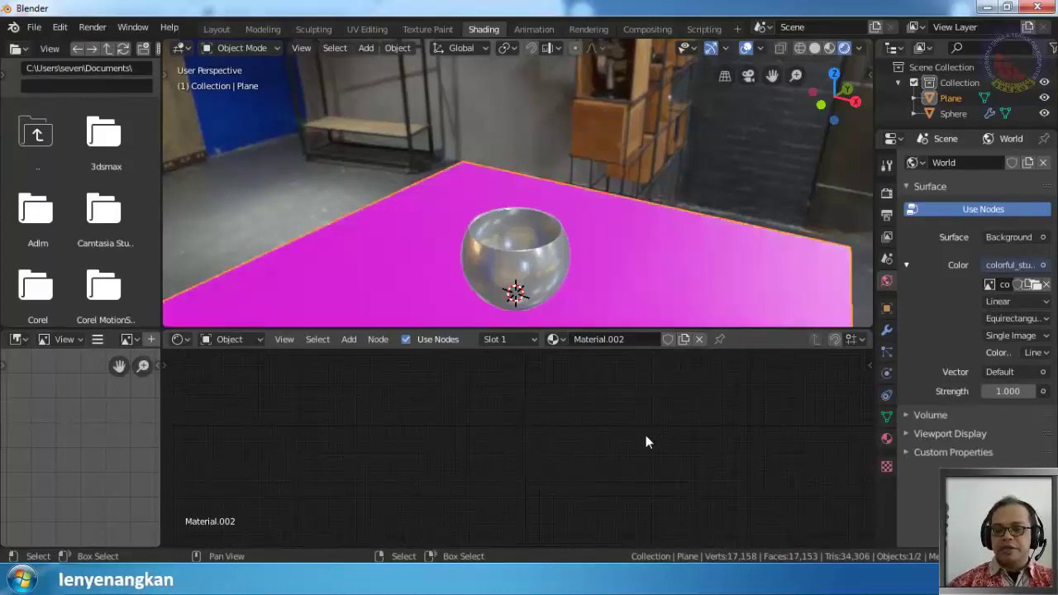
Try to load all six castle_brick_02_red images into the empty floor material with Principled Texture Setup
key(ctrl+shift+t)
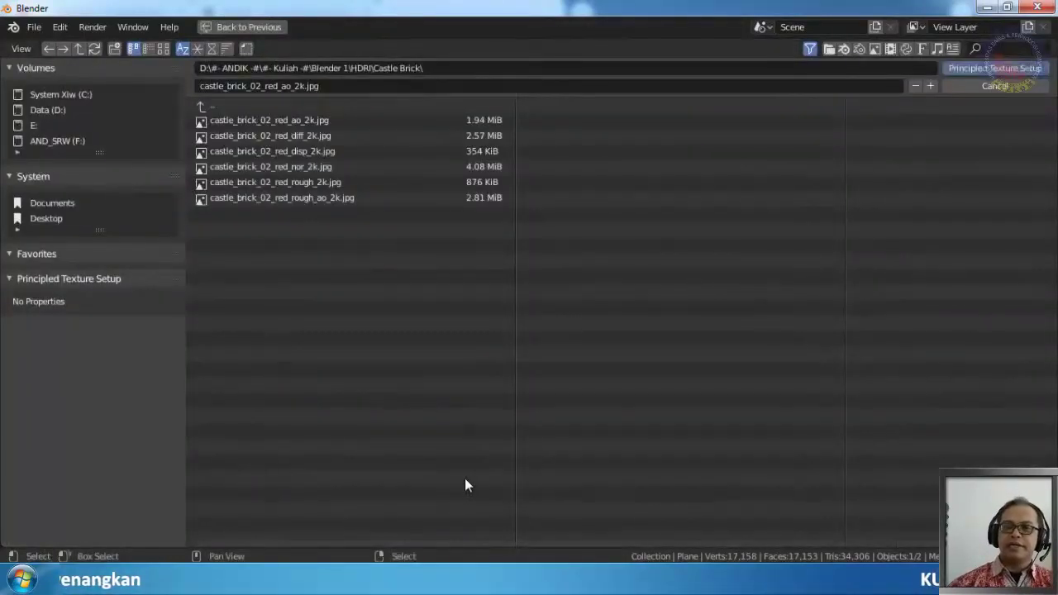
drag(303, 264, 368, 121)
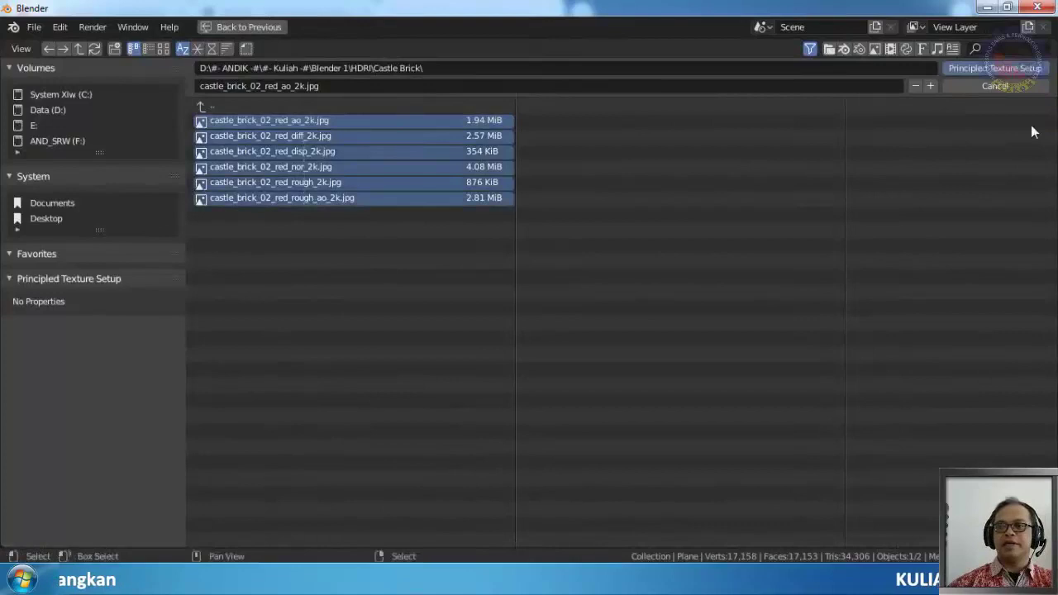
click(1013, 68)
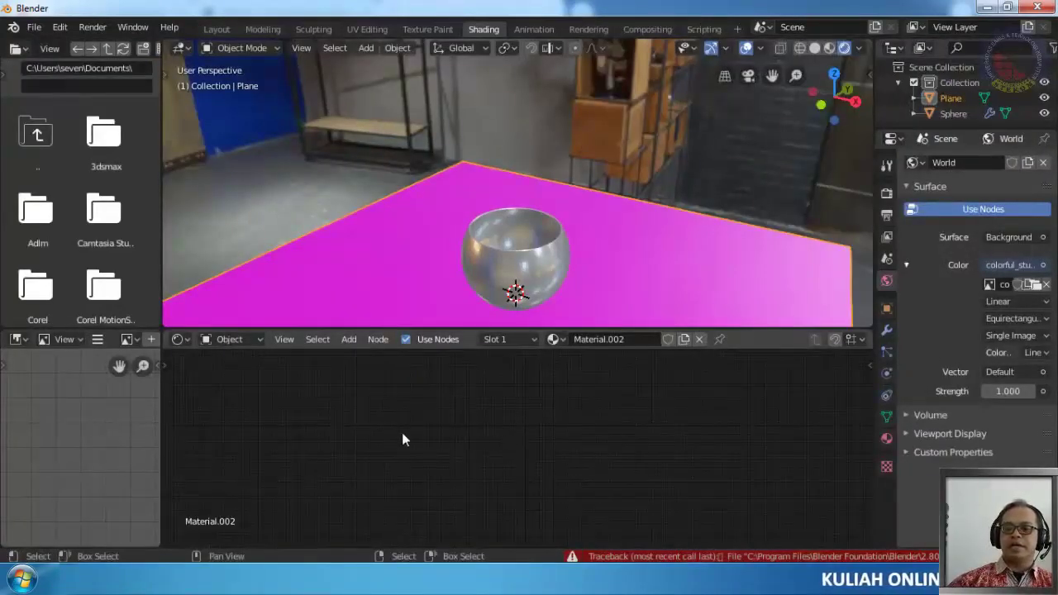
key(ctrl)
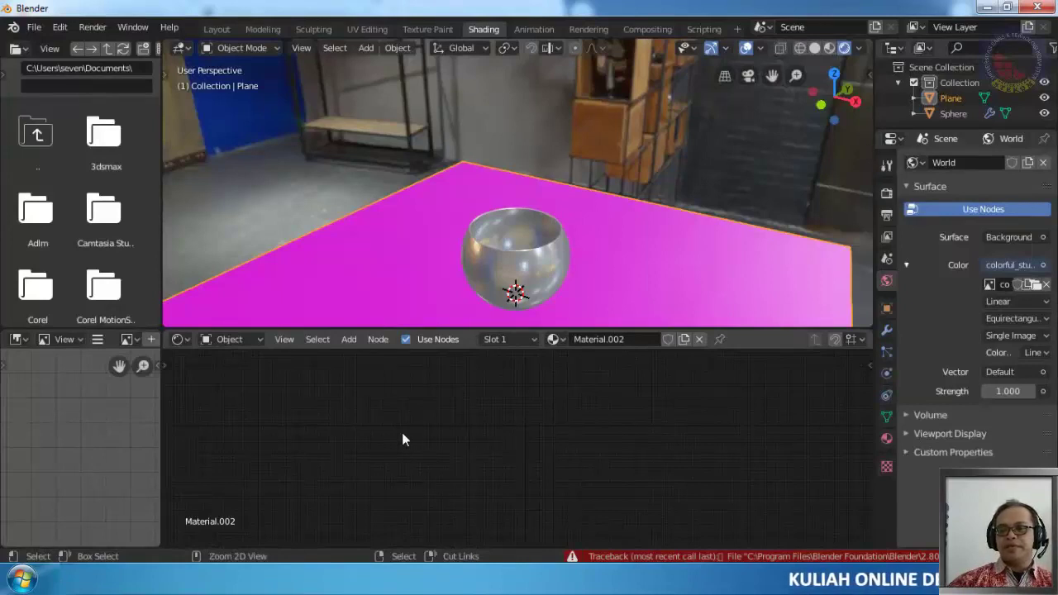
click(515, 340)
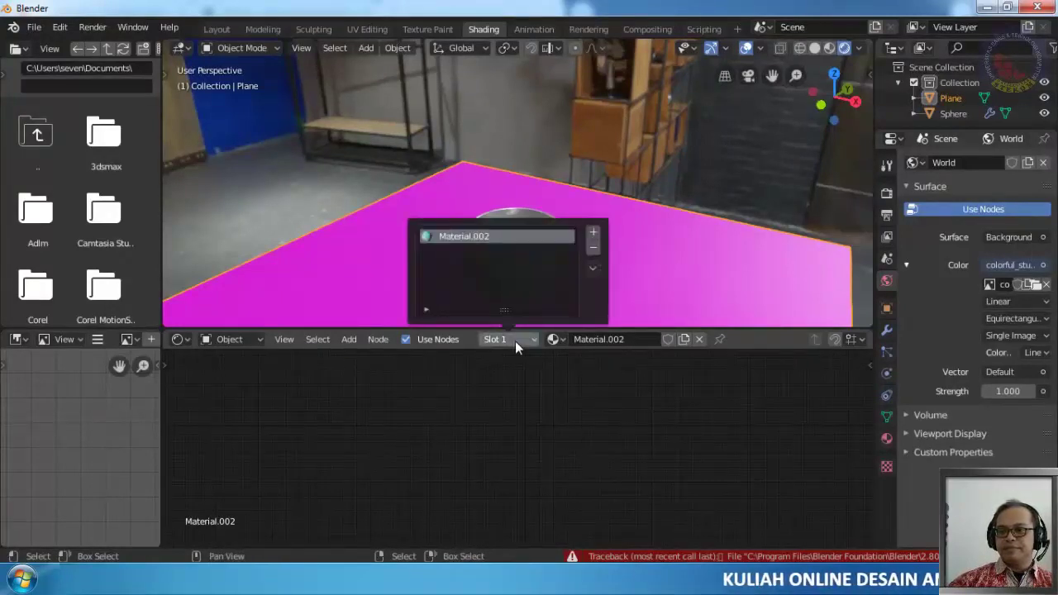
click(515, 340)
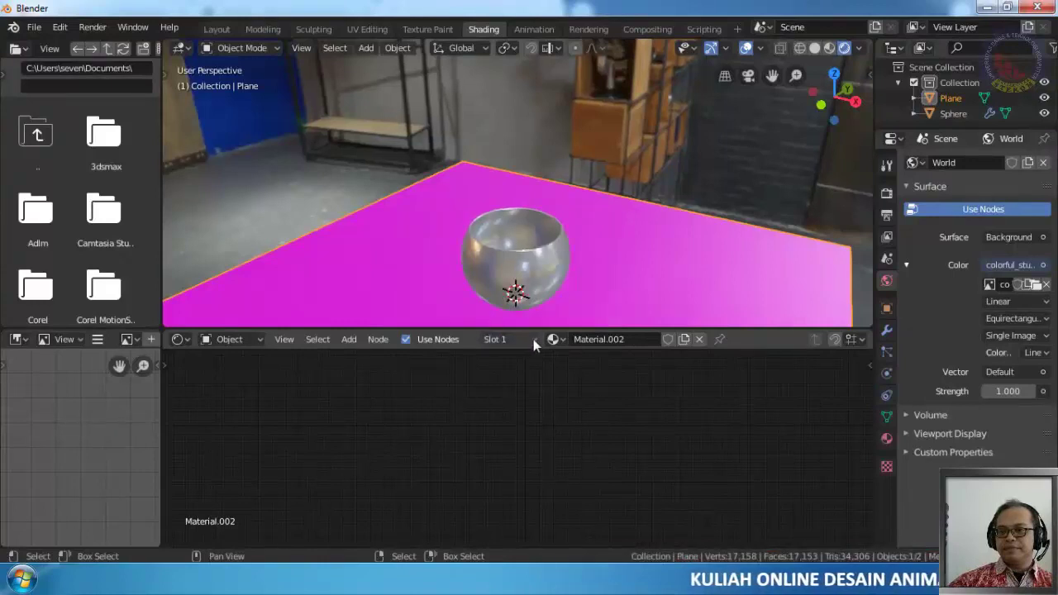
click(530, 339)
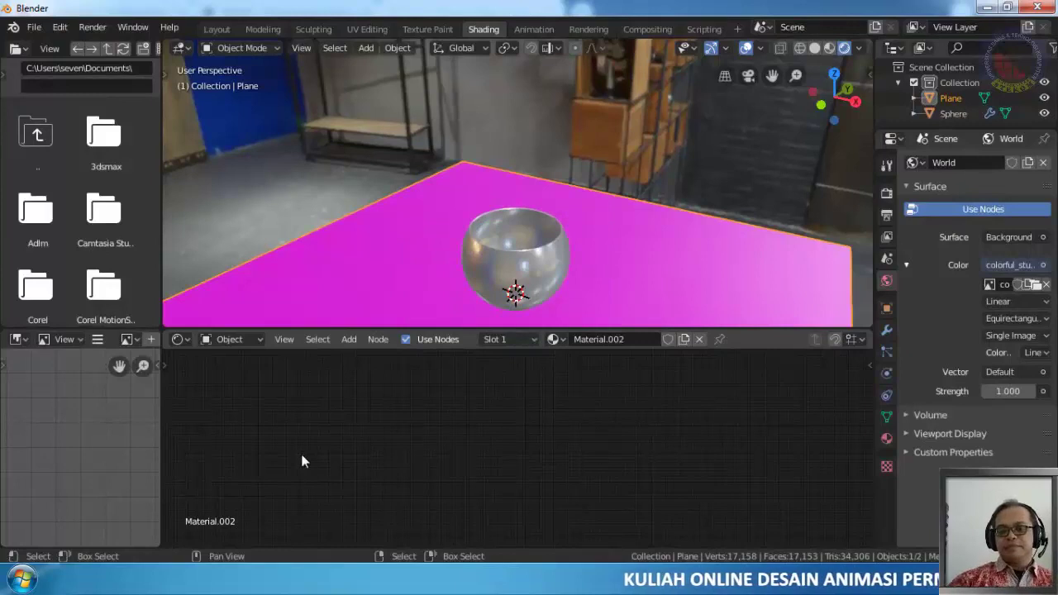
Try the Principled Texture Setup again in the empty node tree with the castle_brick_02_red images except the ao one
key(ctrl+shift)
key(ctrl+shift+t)
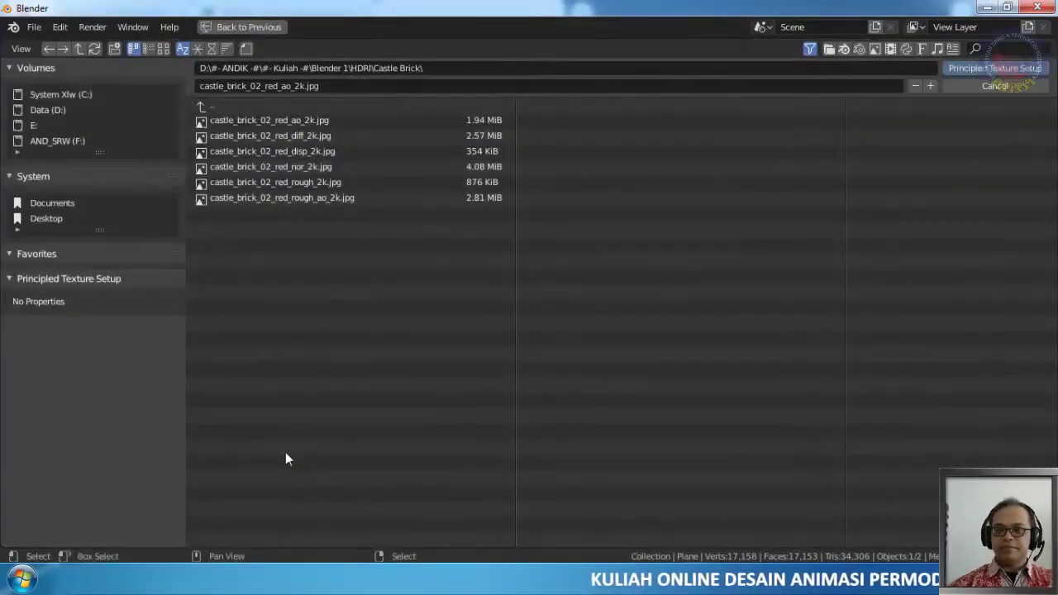
drag(279, 236, 329, 140)
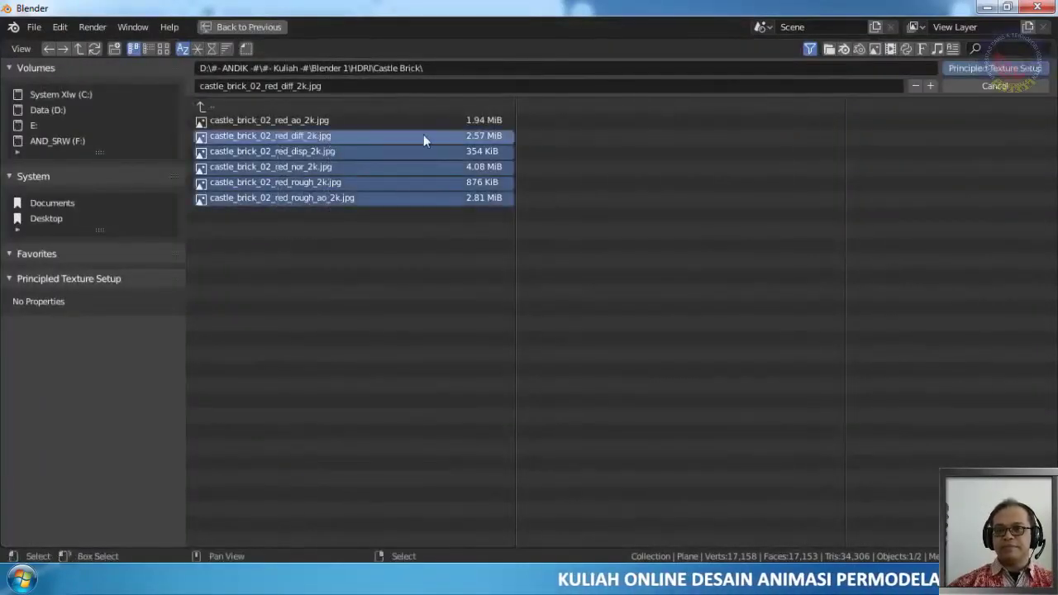
click(1025, 74)
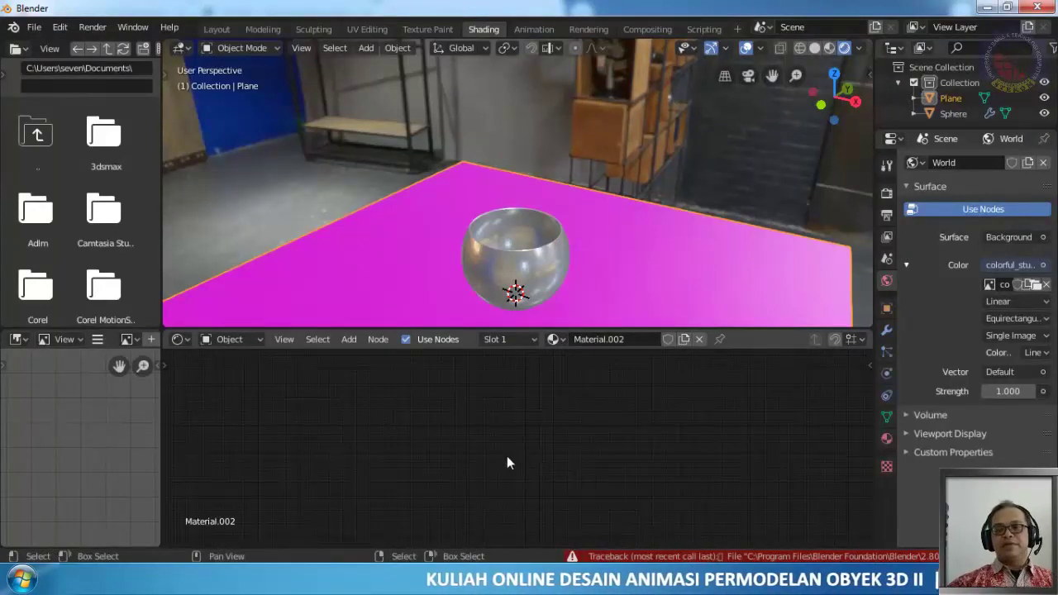
Add a Material Output node to the floor material's empty node tree
key(shift+a)
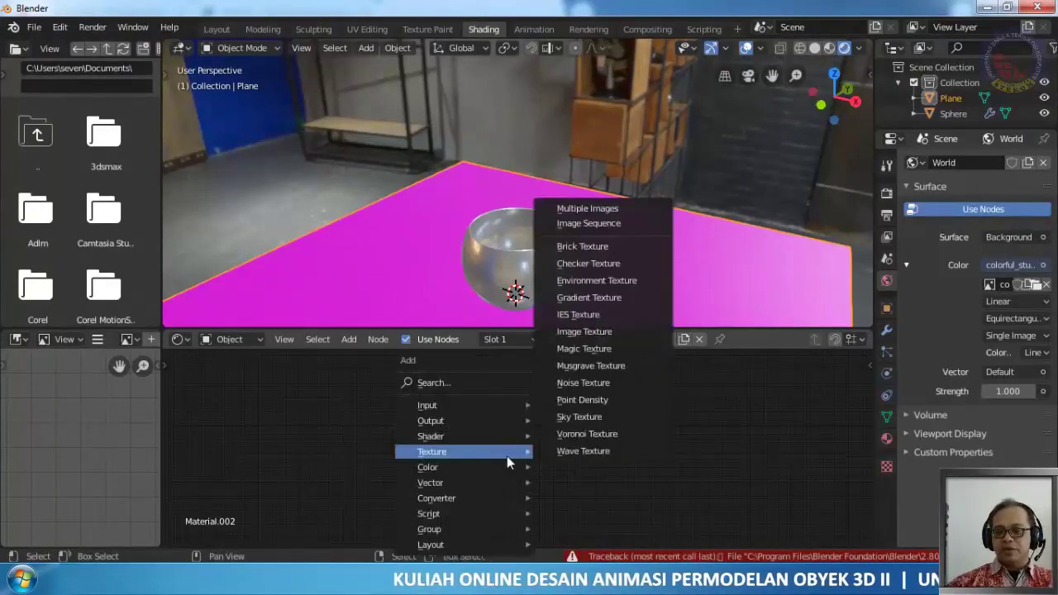
mouse_move(505, 405)
mouse_move(495, 425)
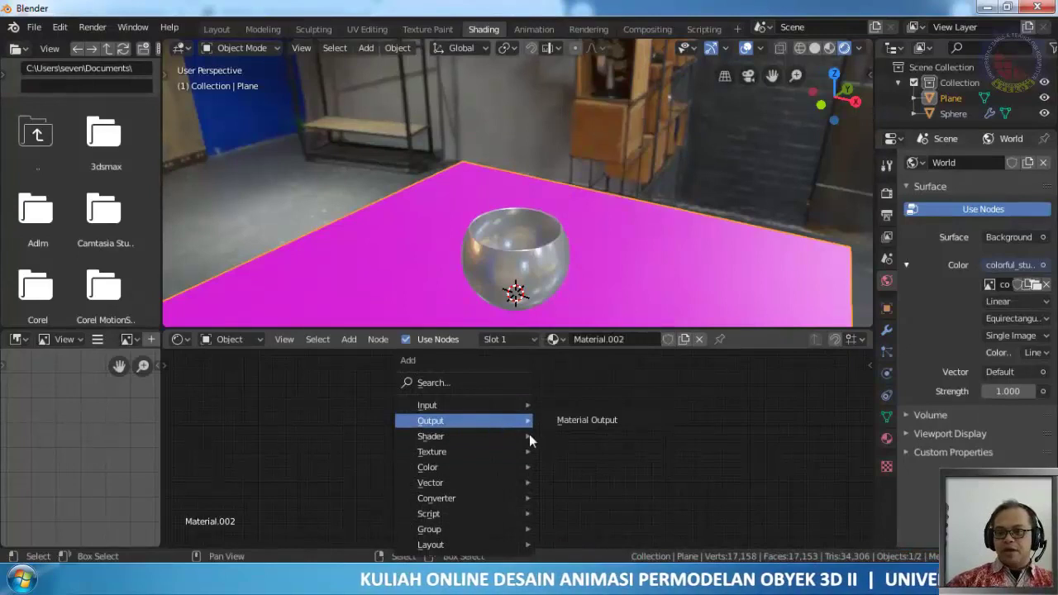
click(541, 427)
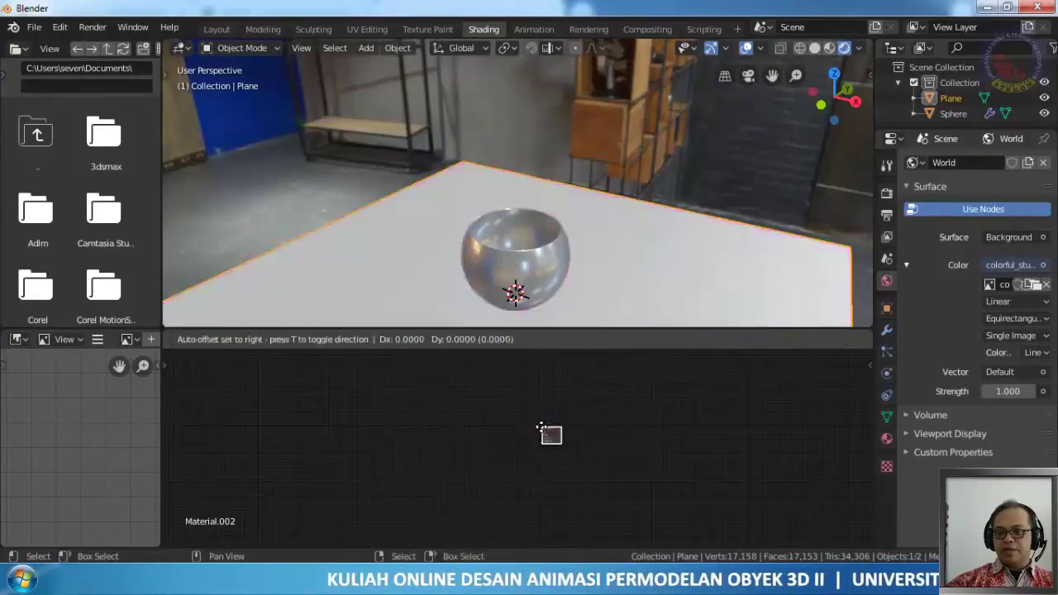
click(575, 393)
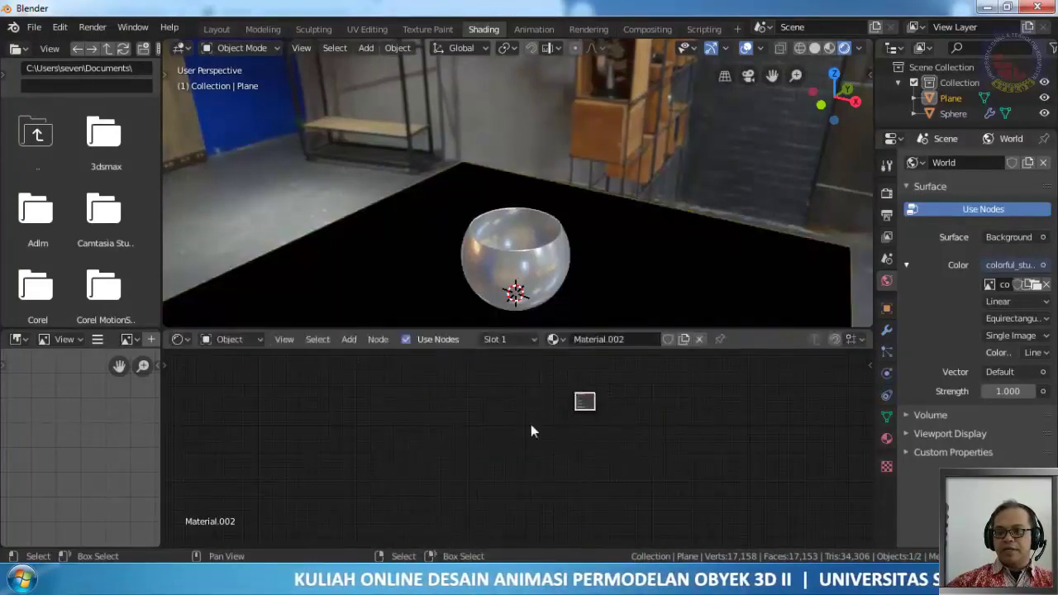
Add a Principled BSDF shader node beside the Material Output node in the floor material
key(shift+a)
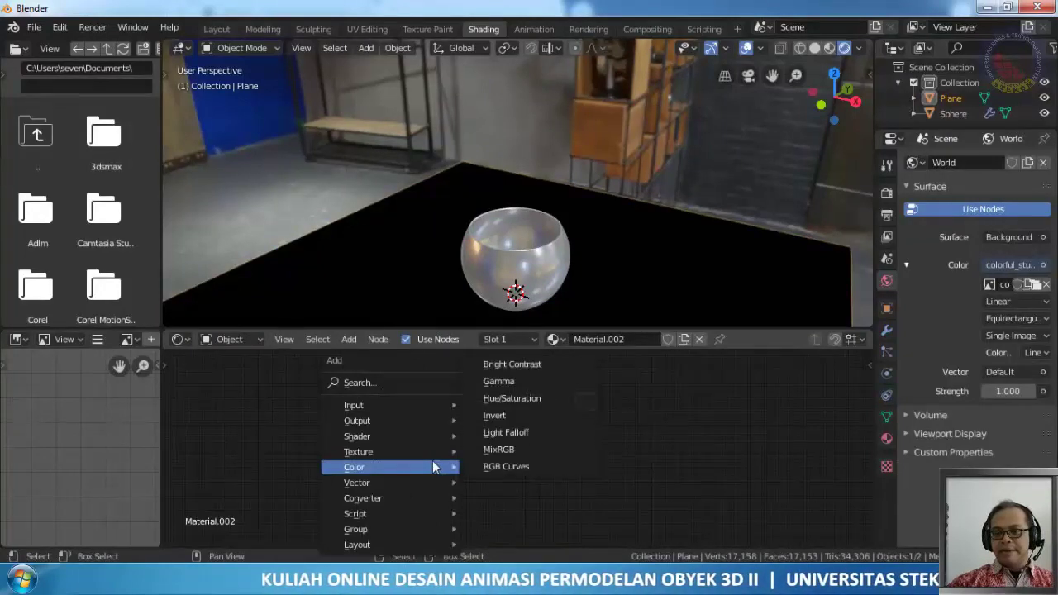
mouse_move(413, 456)
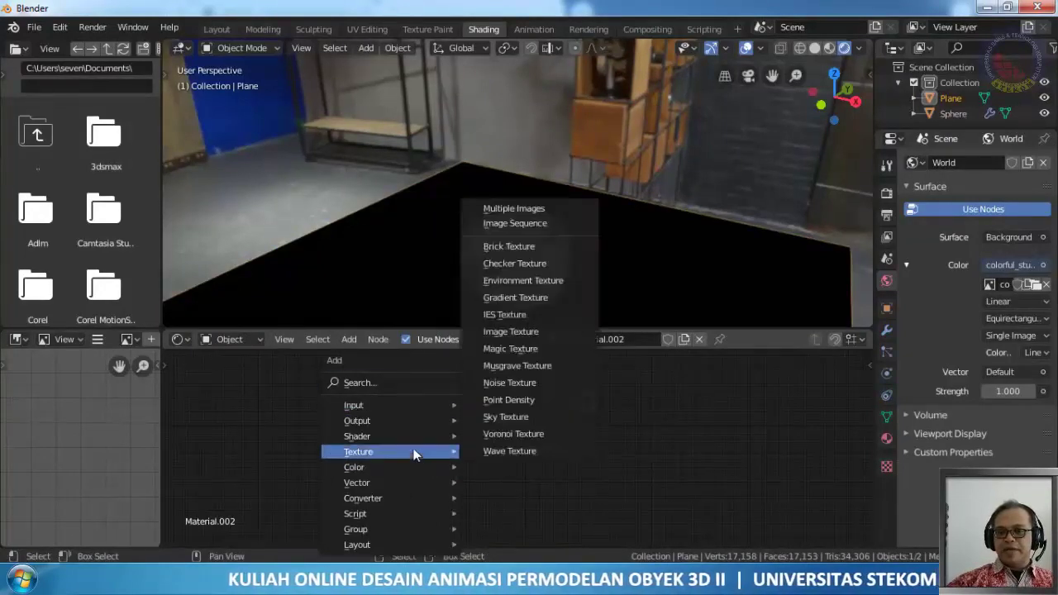
mouse_move(413, 437)
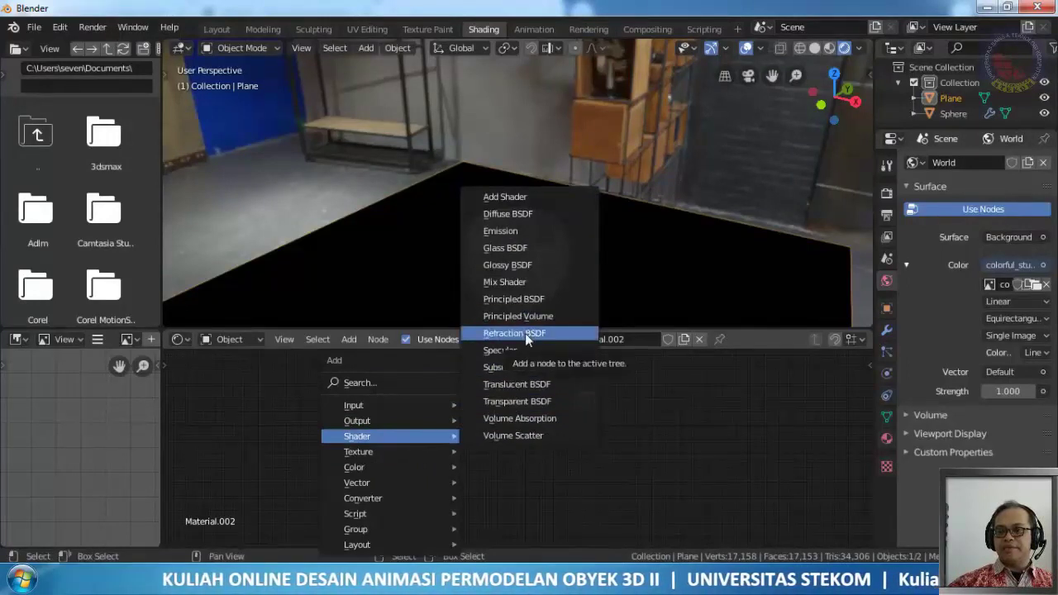
click(526, 298)
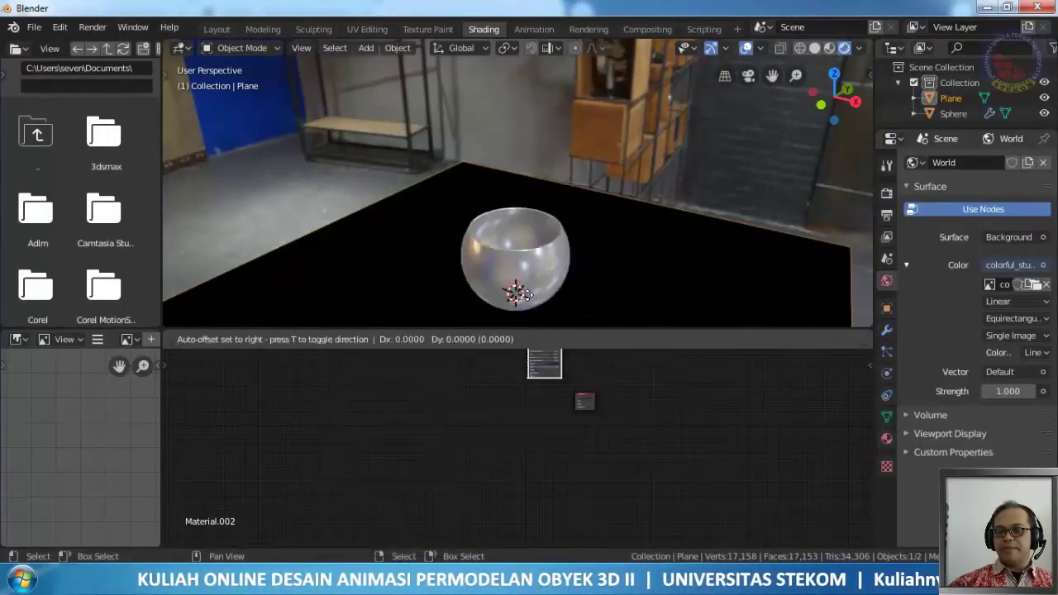
click(522, 397)
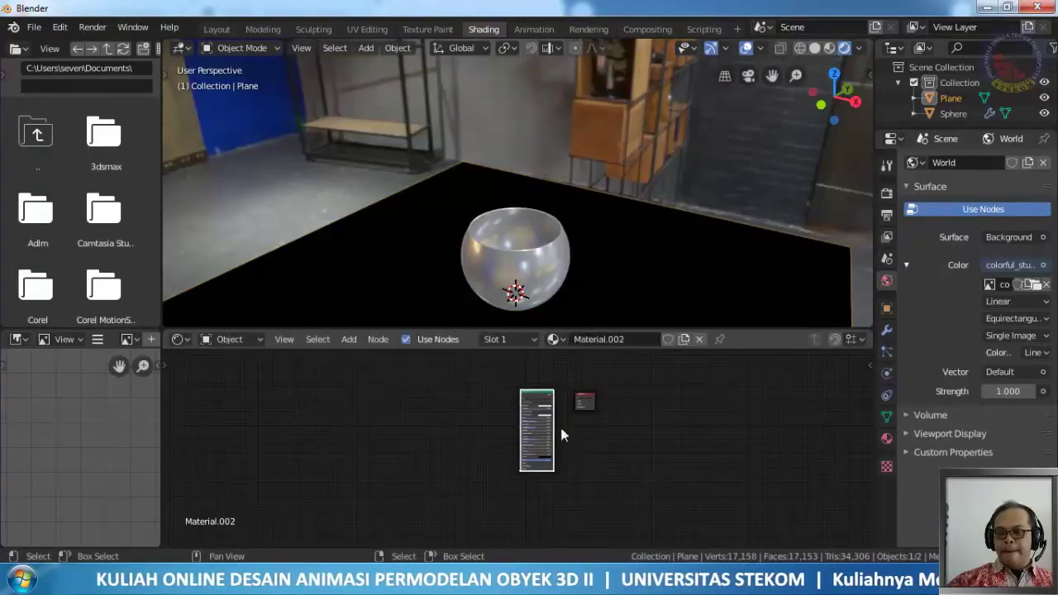
Connect the Principled BSDF node's BSDF output to the Surface input of the Material Output node
scroll(561, 429, up, 10)
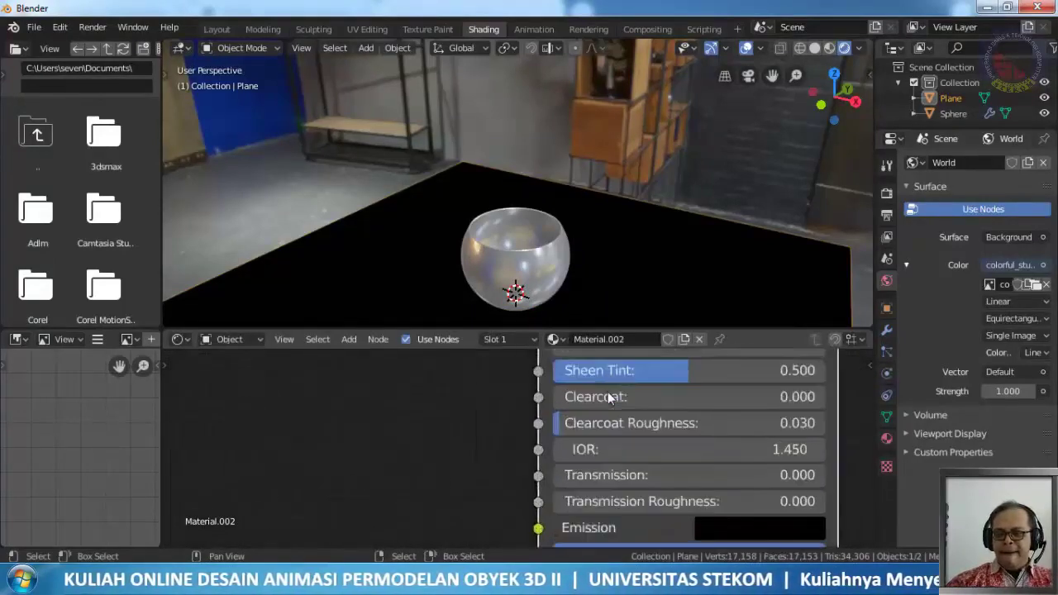
scroll(607, 397, up, 5)
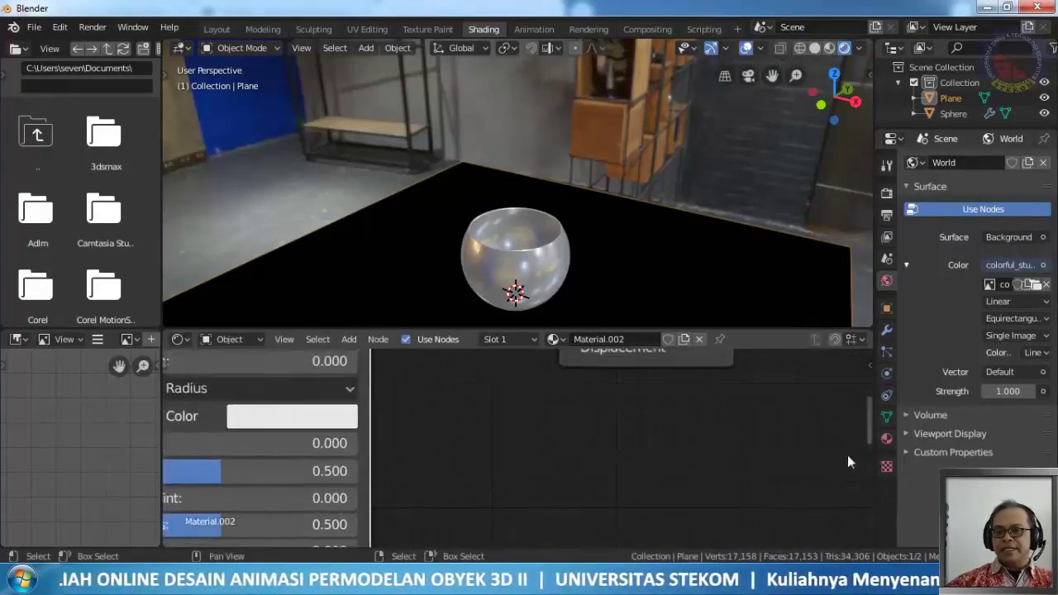
shift+scroll(659, 420, up, 5)
scroll(652, 435, down, 3)
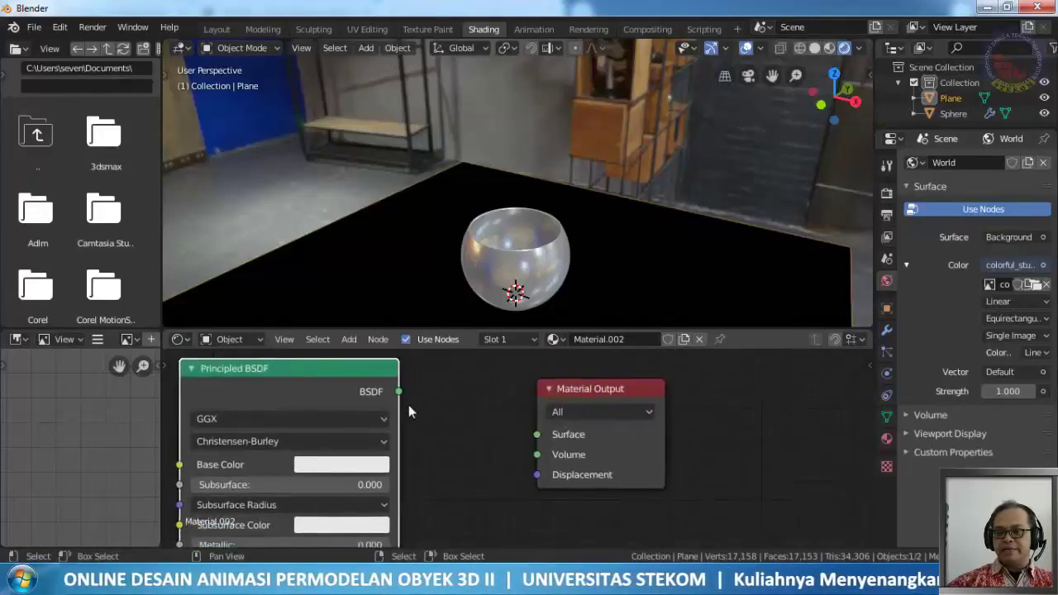
drag(399, 391, 536, 434)
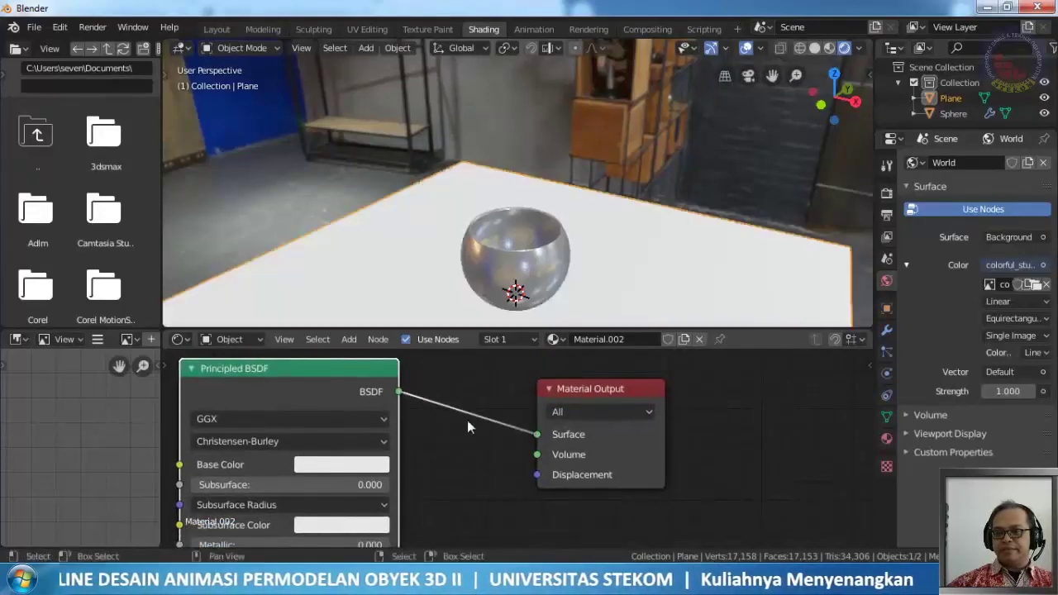
Load the castle_brick_02_red images except the ao one onto the Principled BSDF with Principled Texture Setup, and undo the setup
scroll(314, 478, down, 1)
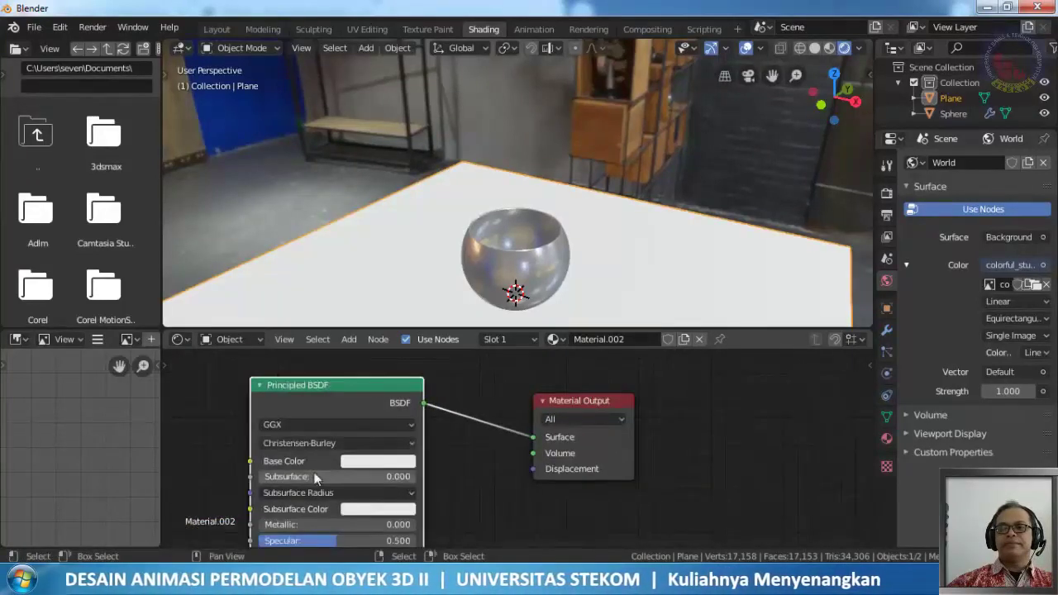
middle_drag(307, 483, 422, 452)
scroll(422, 452, down, 1)
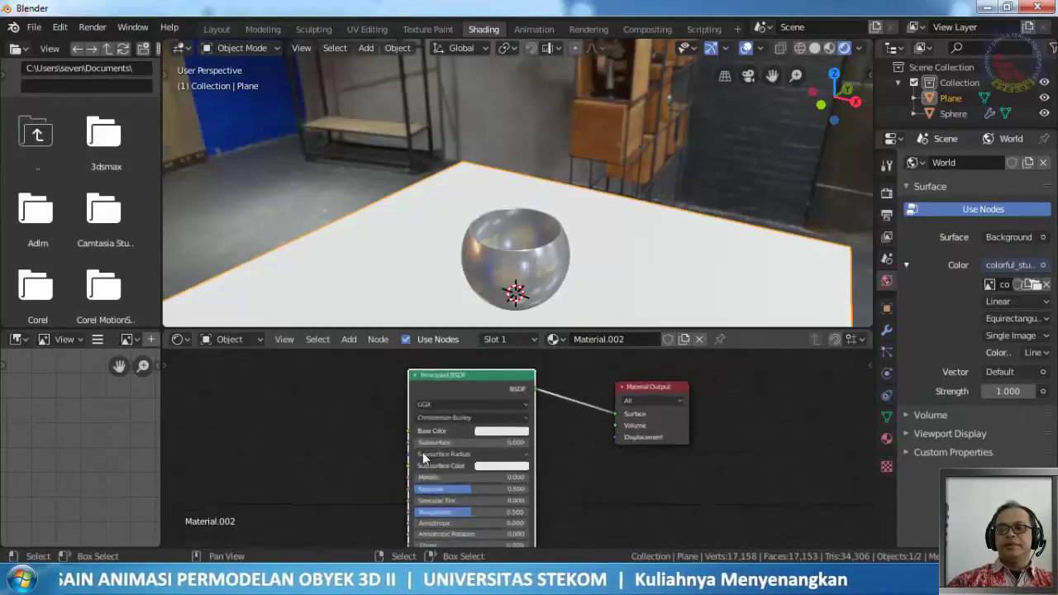
scroll(422, 452, down, 1)
key(shift+a)
mouse_move(423, 452)
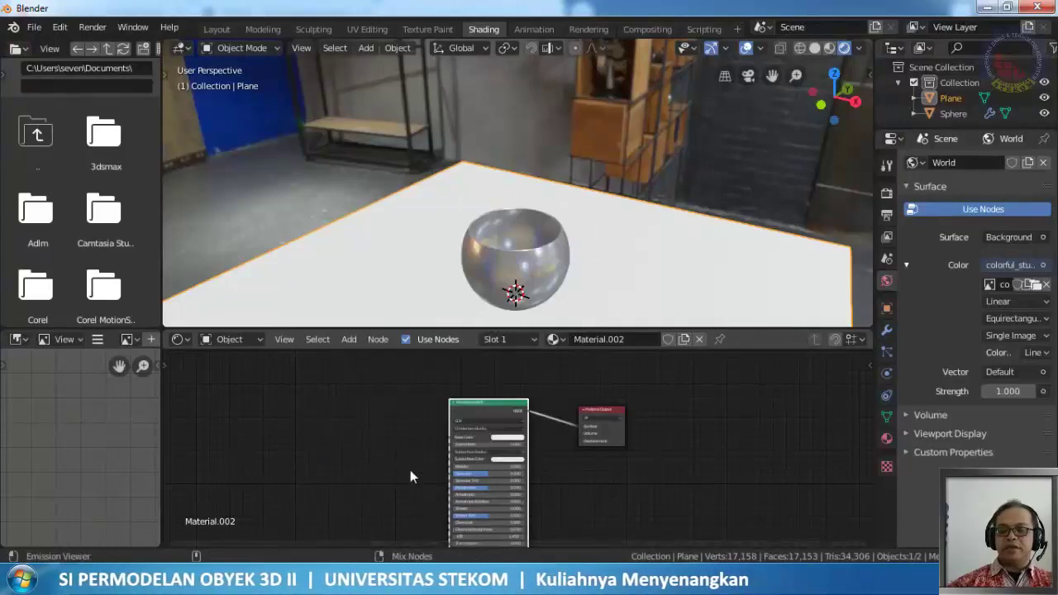
key(ctrl+shift+t)
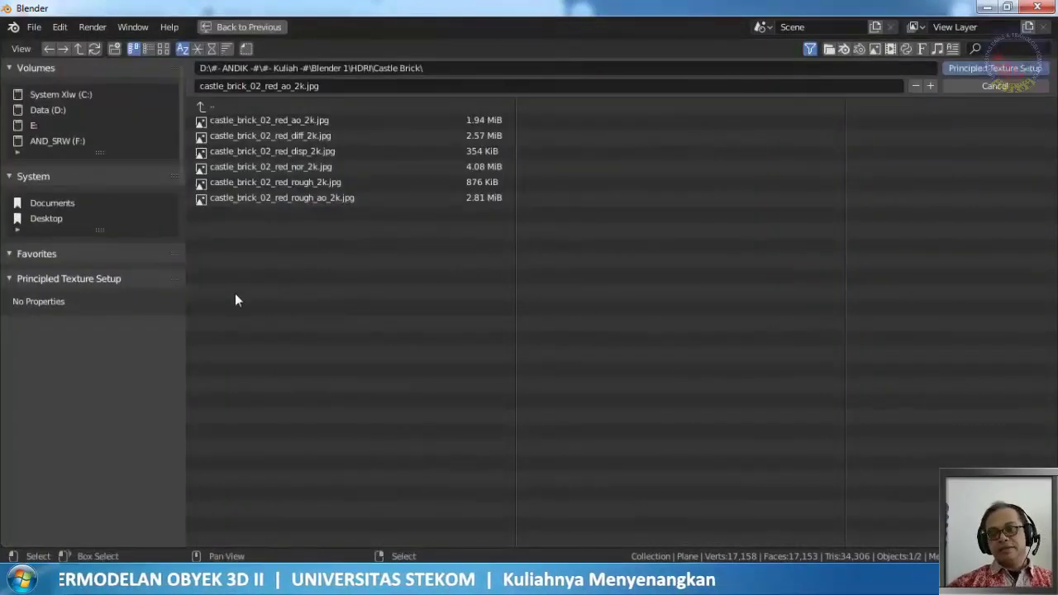
drag(197, 245, 351, 129)
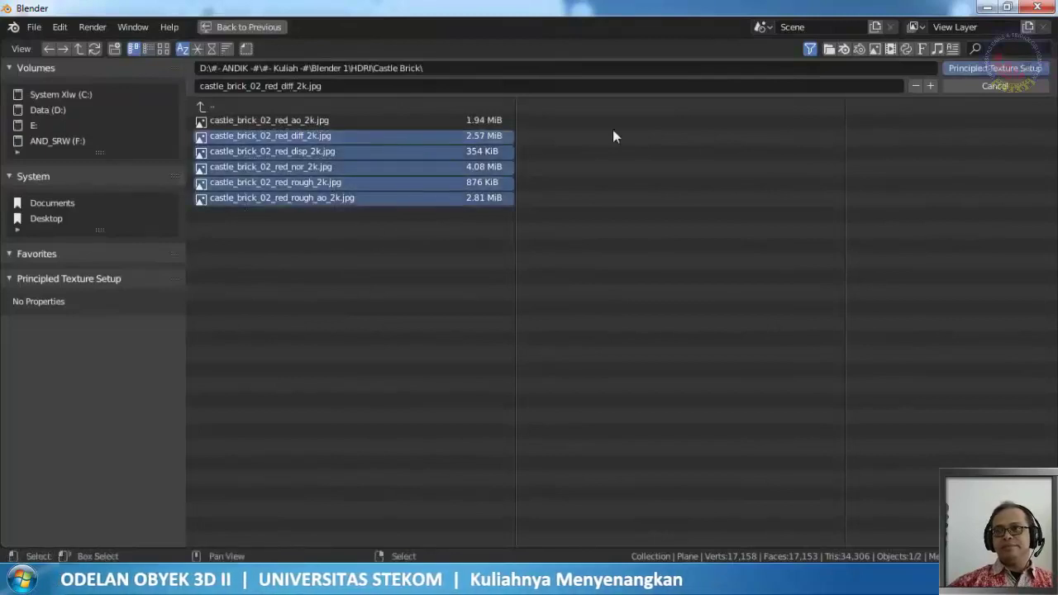
click(996, 68)
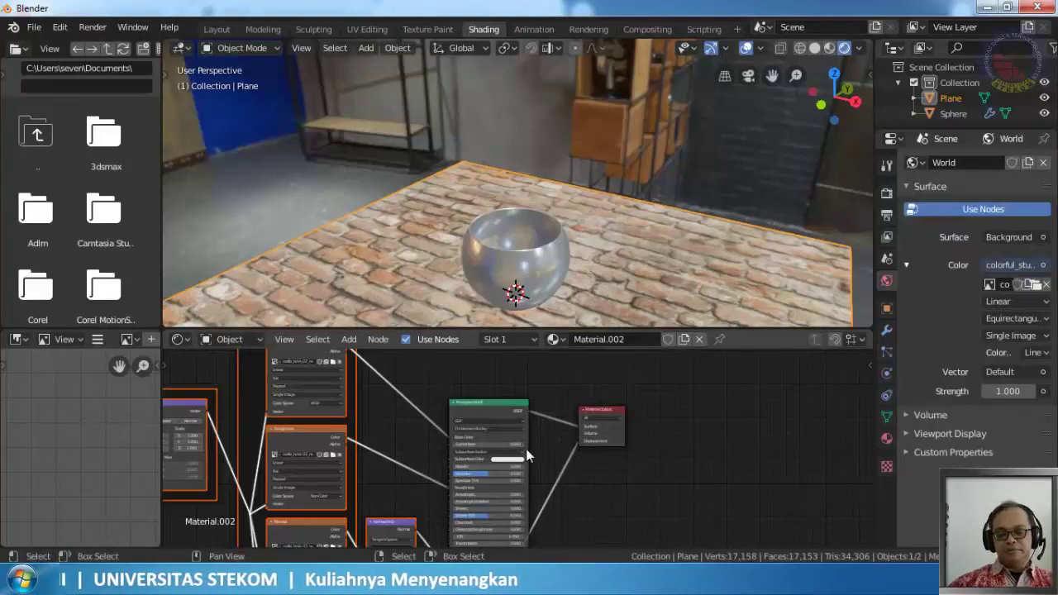
key(Delete)
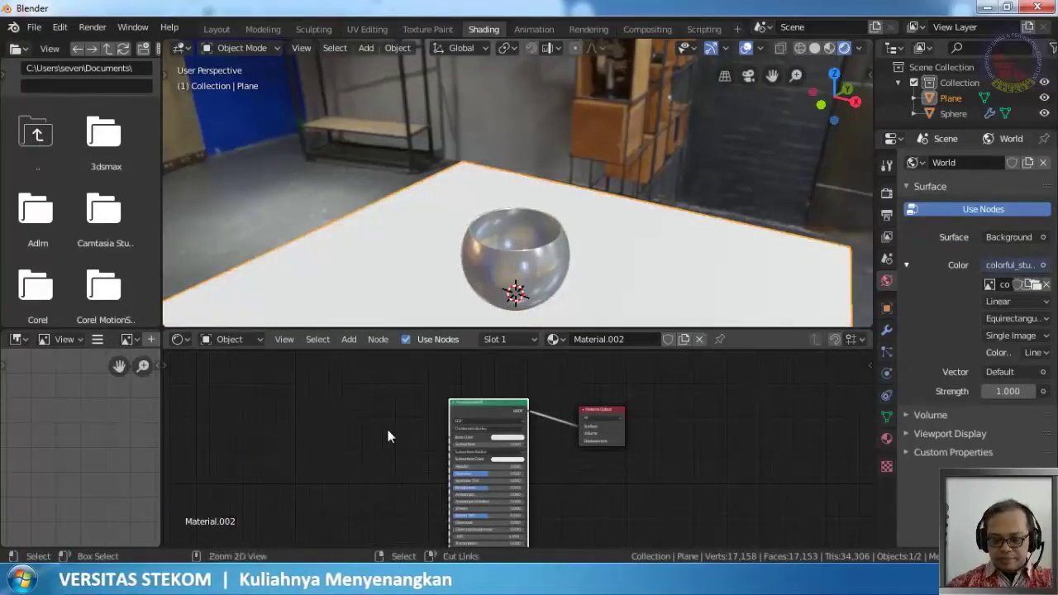
Try to load the four brick_floor_003 images from the textures folder in Downloads with Principled Texture Setup
key(ctrl+shift+t)
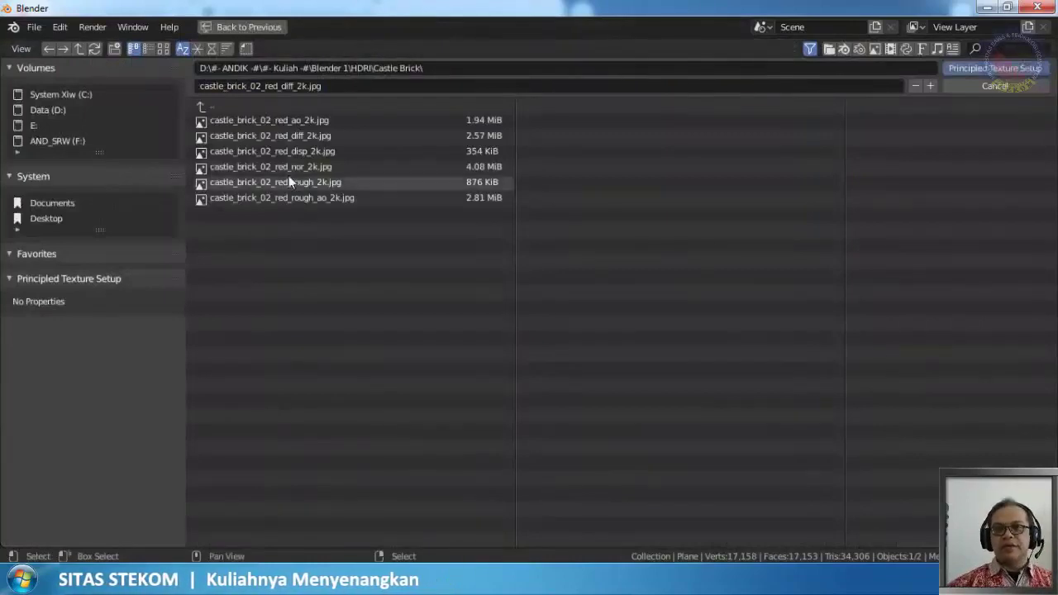
click(66, 95)
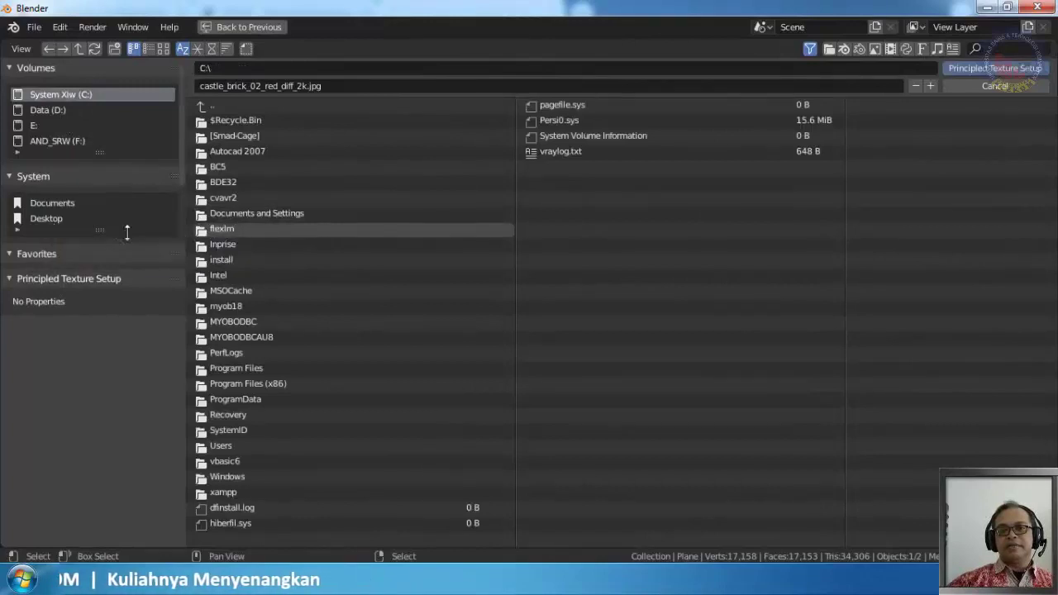
click(219, 447)
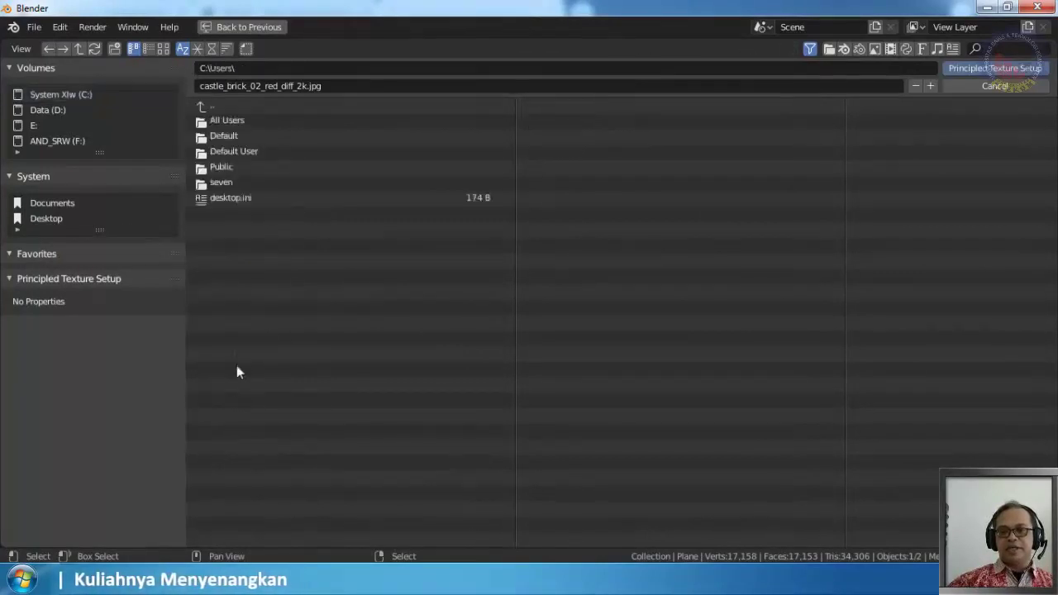
click(214, 181)
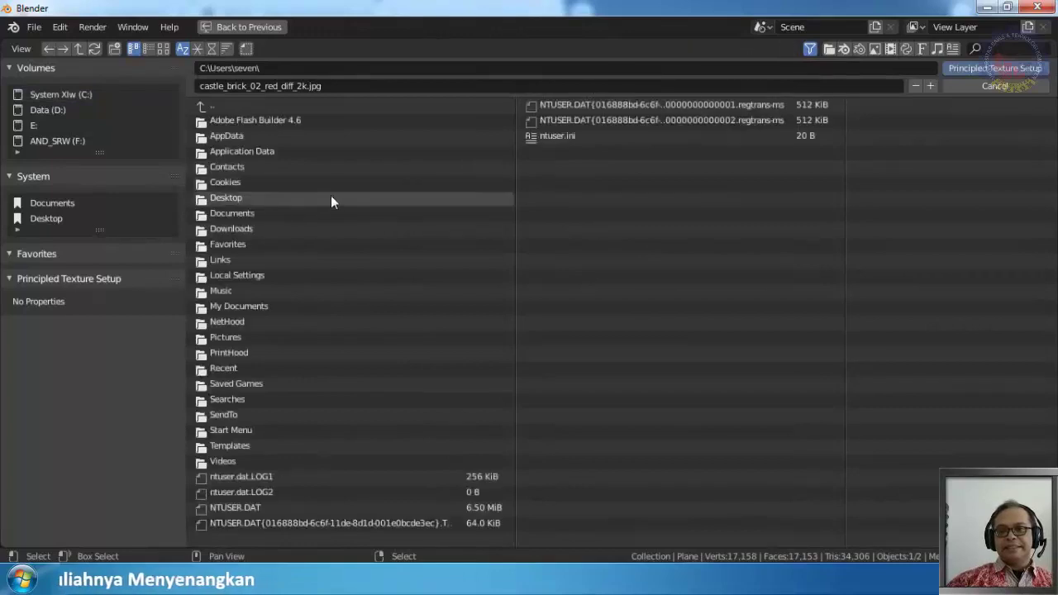
click(244, 228)
click(234, 185)
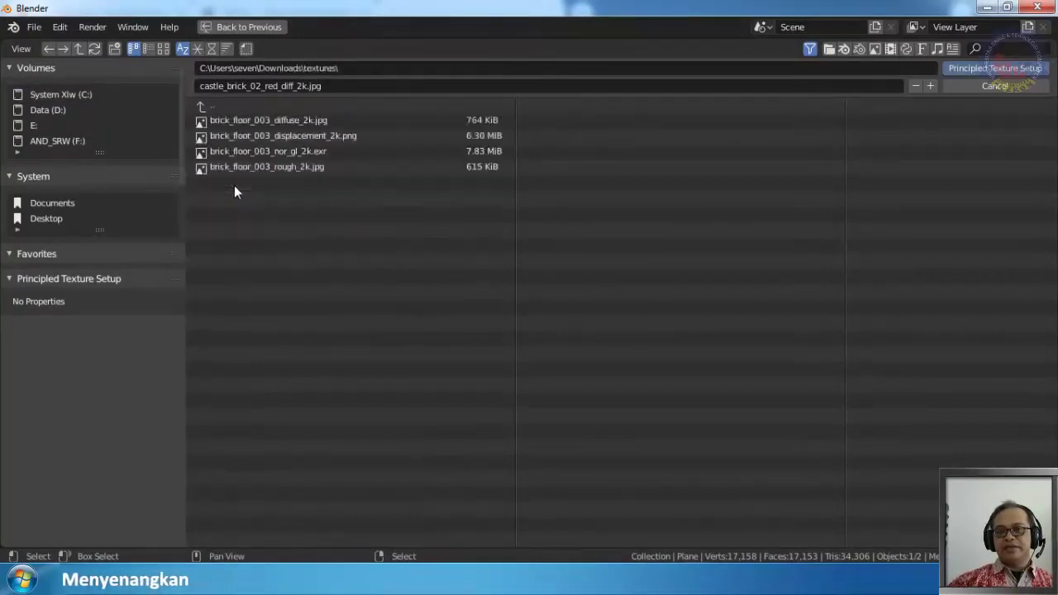
drag(235, 185, 283, 113)
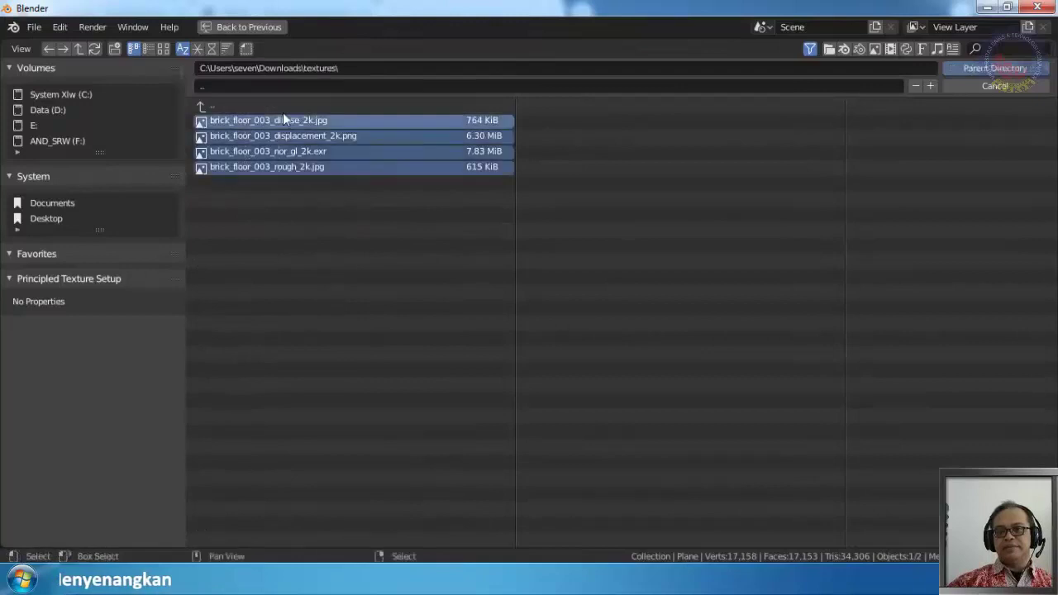
click(995, 69)
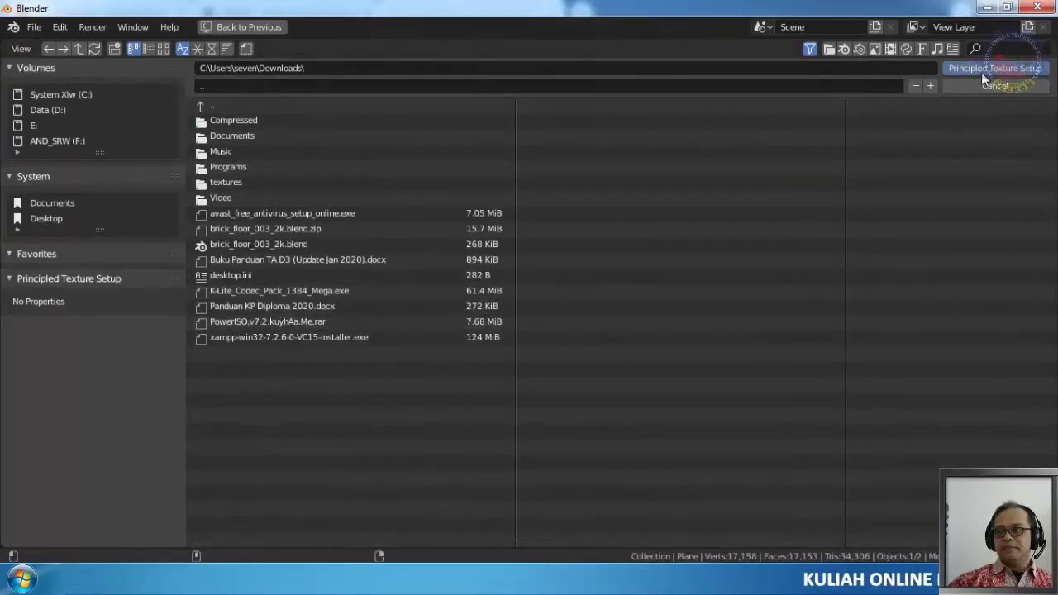
click(217, 197)
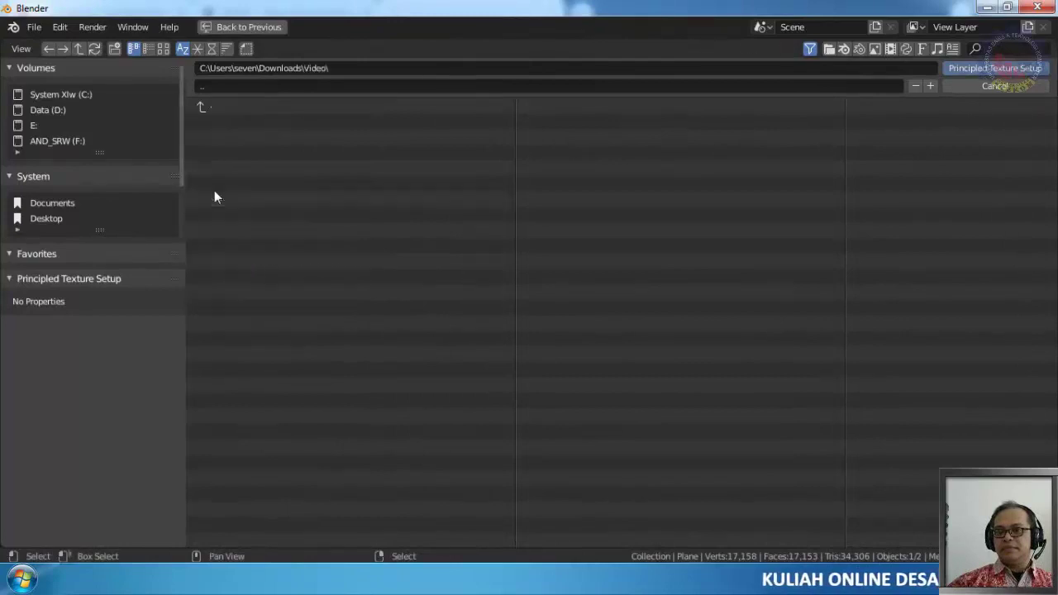
click(966, 69)
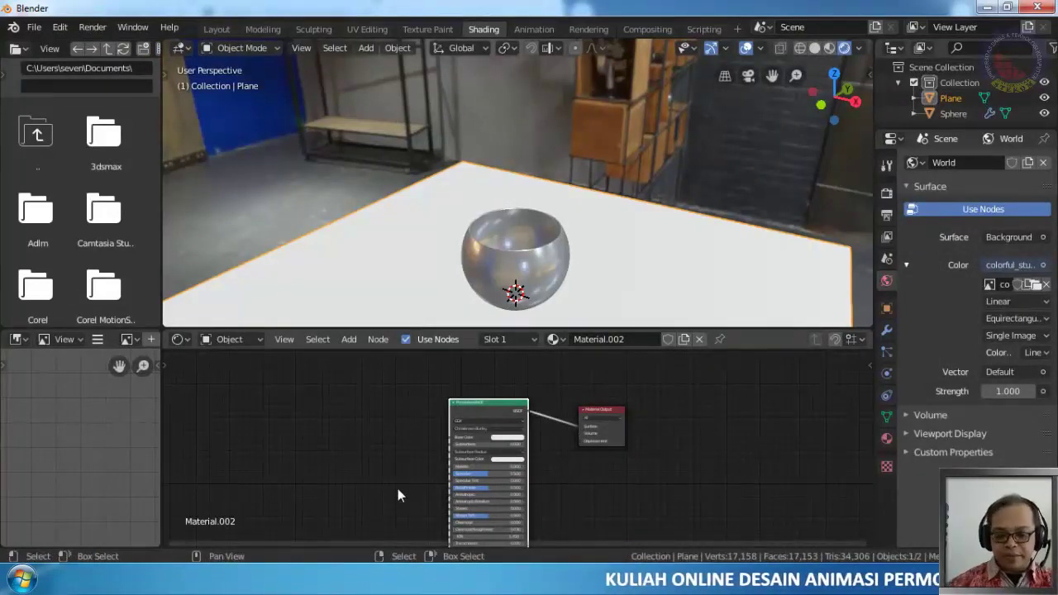
Load all the planks_brown_10 images except the zip file from the plank folder onto the Principled BSDF with Principled Texture Setup
key(ctrl+shift+t)
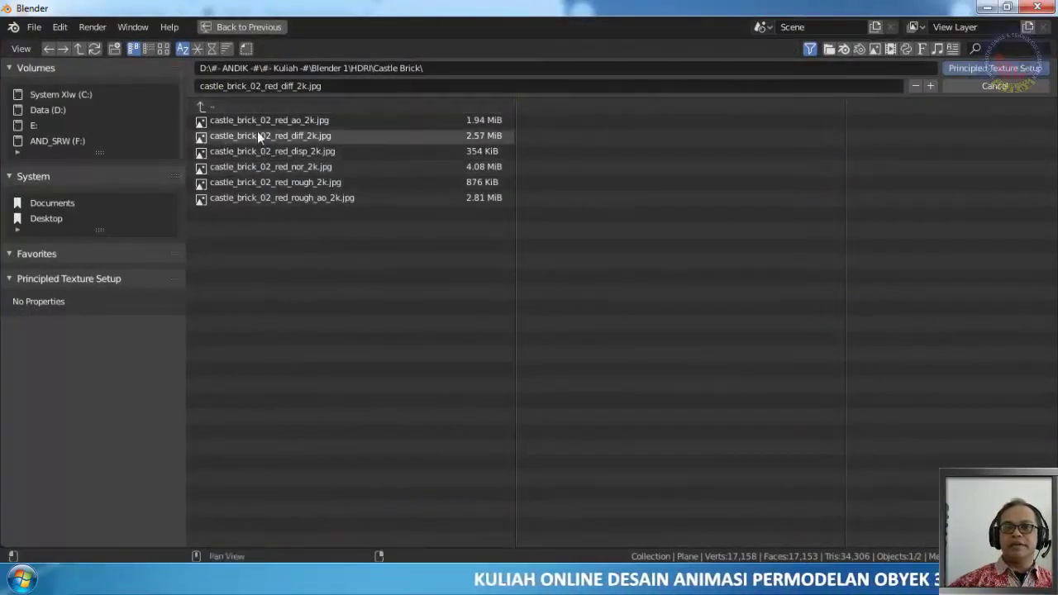
click(214, 103)
click(232, 153)
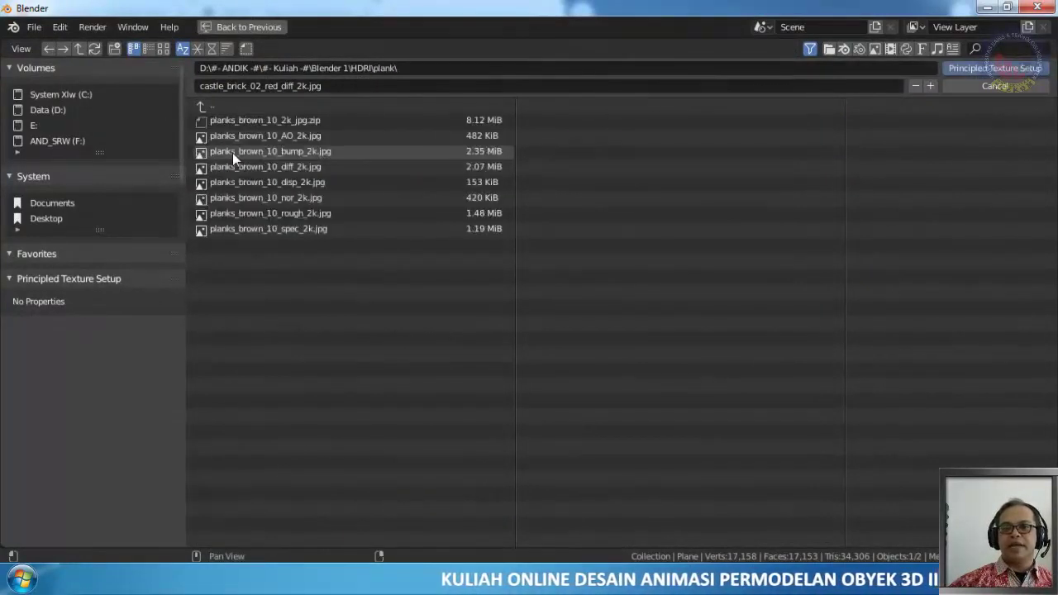
click(233, 153)
key(b)
drag(232, 279, 301, 129)
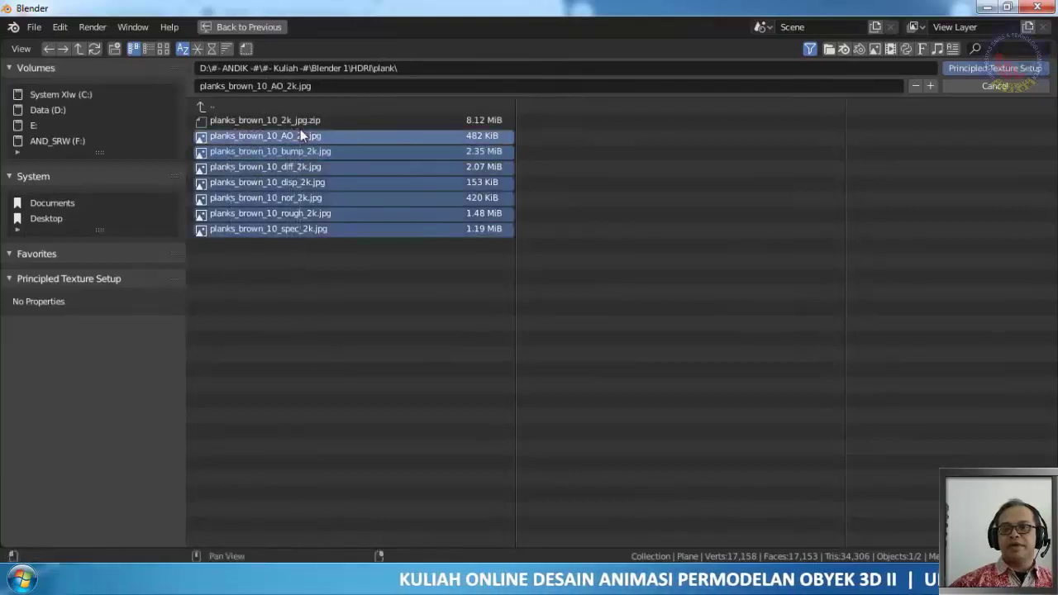
click(1003, 68)
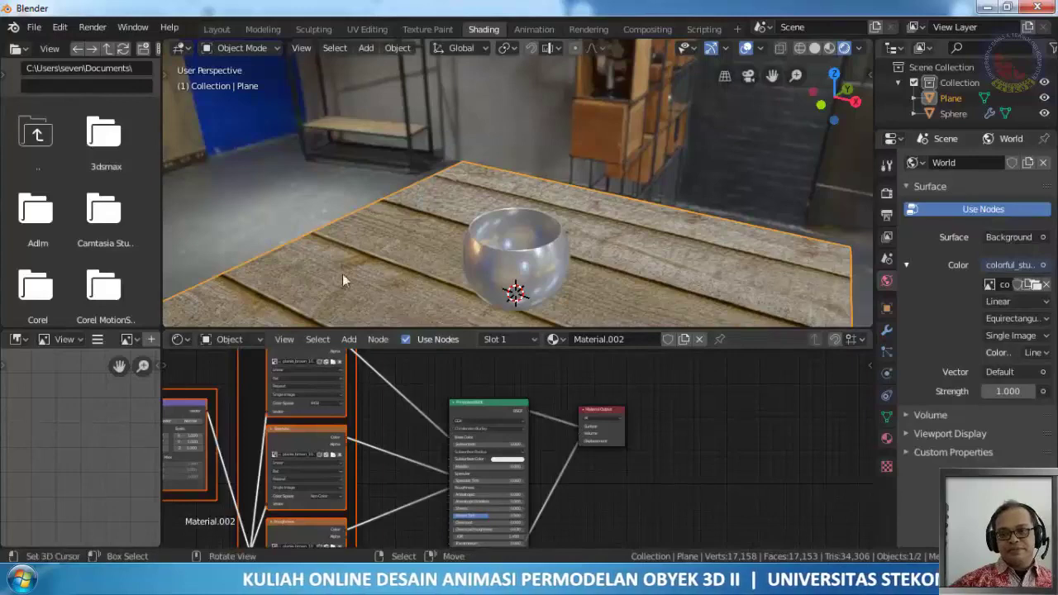
Set the wood planks' Mapping node scale to 3 on X, Y and Z
scroll(342, 268, down, 5)
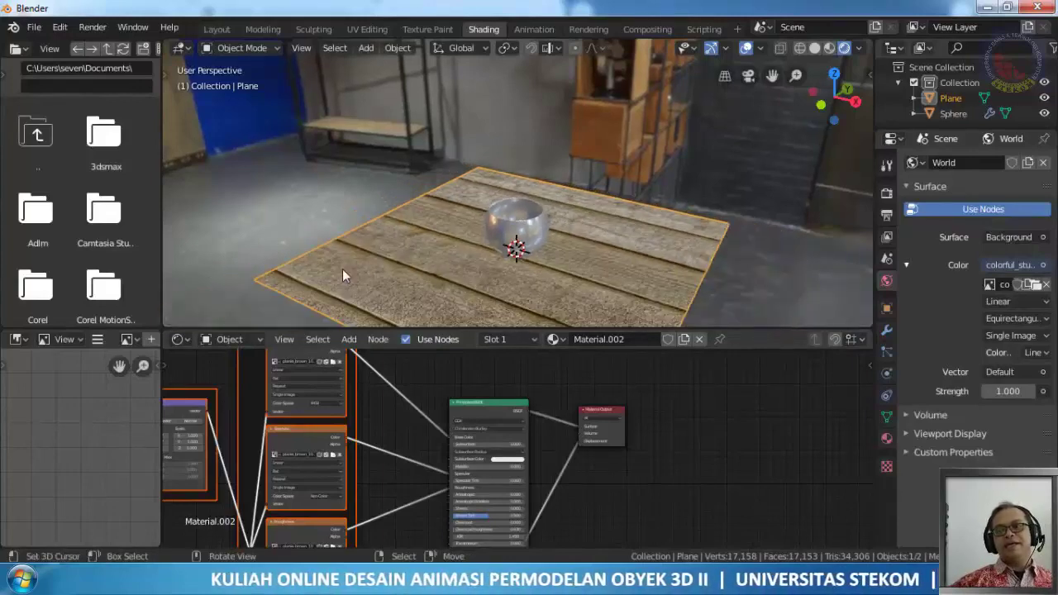
scroll(357, 264, up, 2)
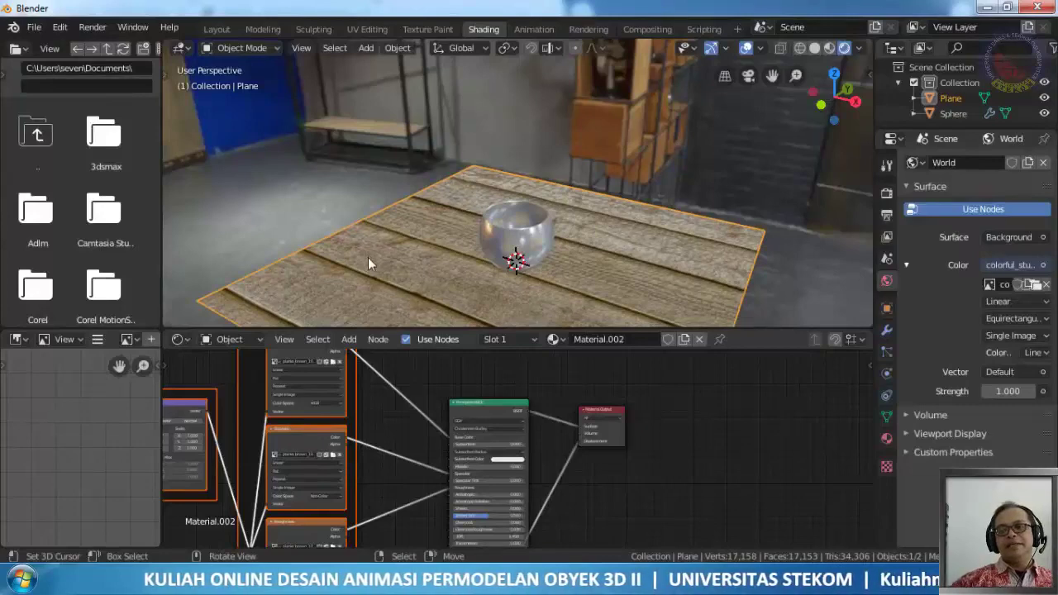
middle_drag(217, 376, 331, 378)
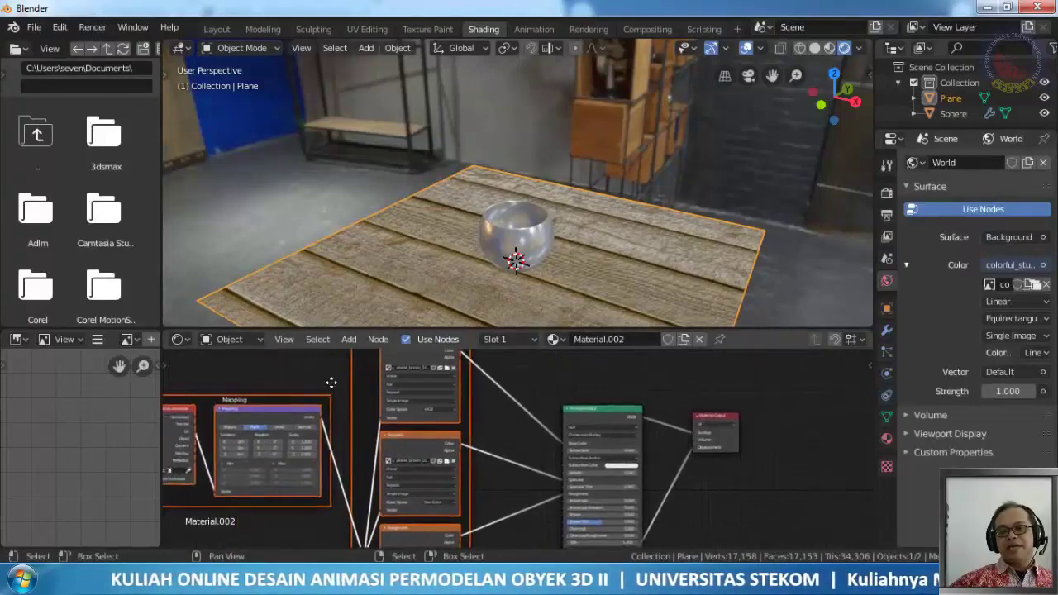
middle_drag(269, 414, 352, 386)
scroll(354, 392, up, 3)
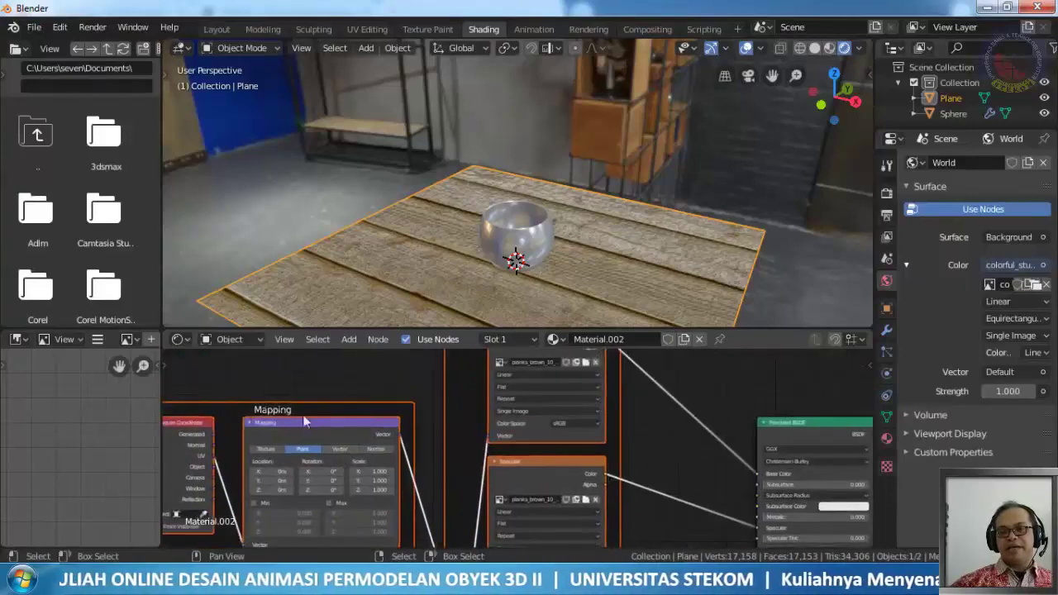
middle_drag(352, 466, 355, 420)
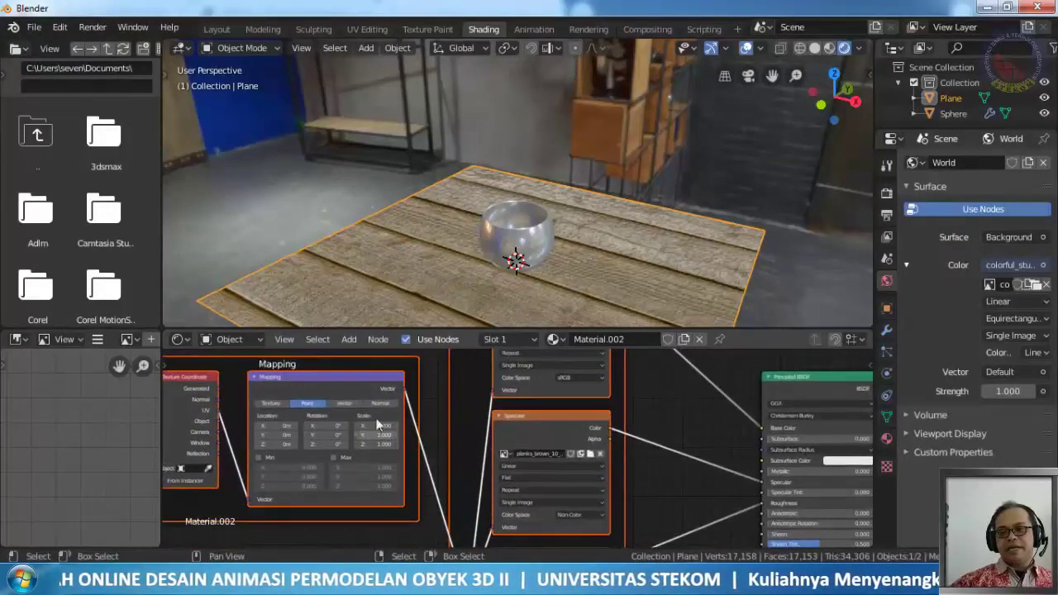
scroll(281, 437, up, 4)
middle_drag(281, 443, 364, 453)
click(361, 451)
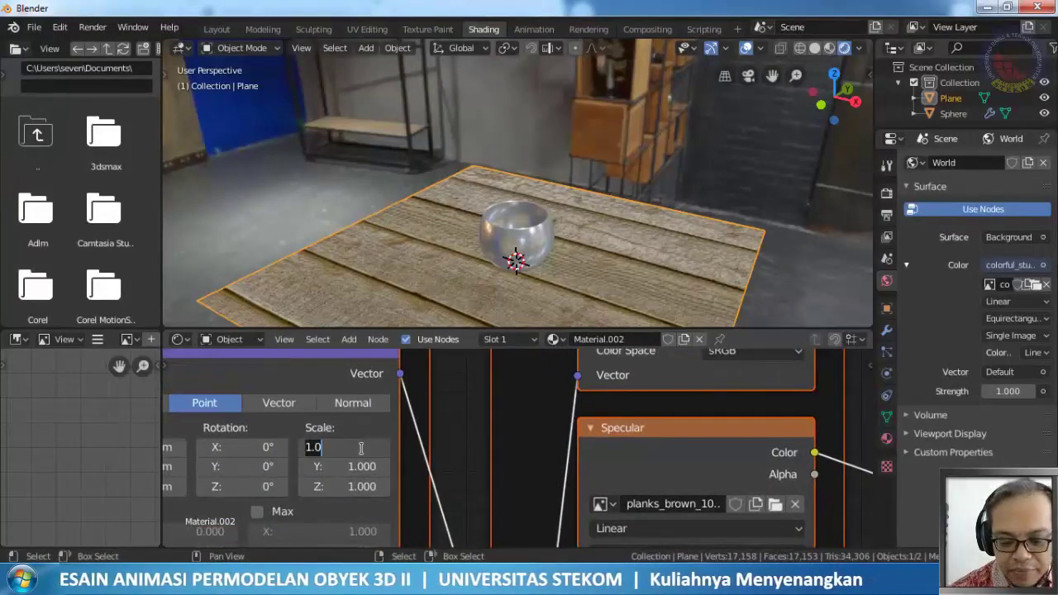
text(3)
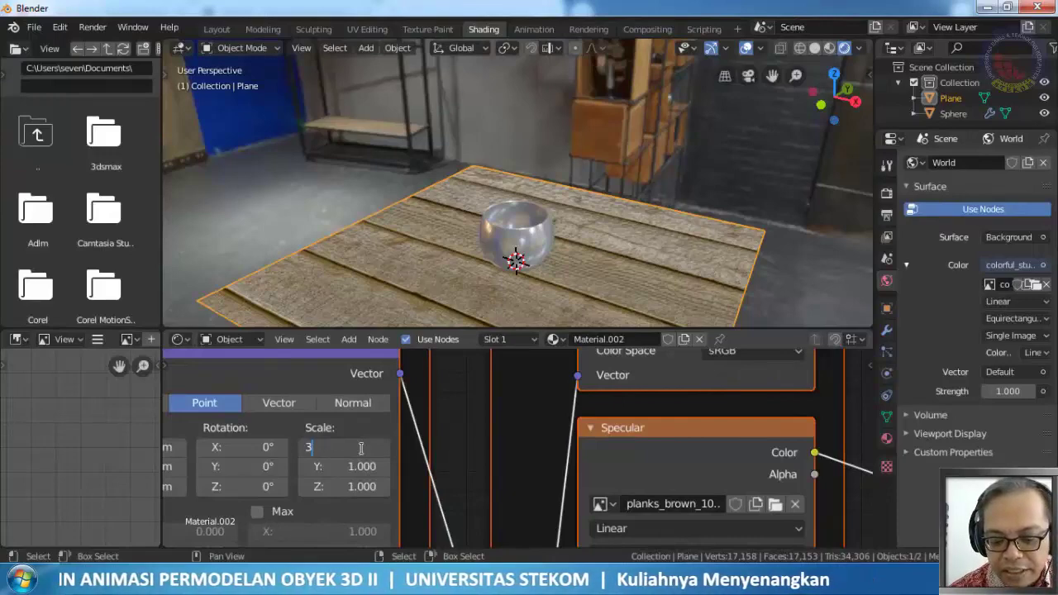
key(Tab)
text(3)
key(Tab)
text(3)
key(Return)
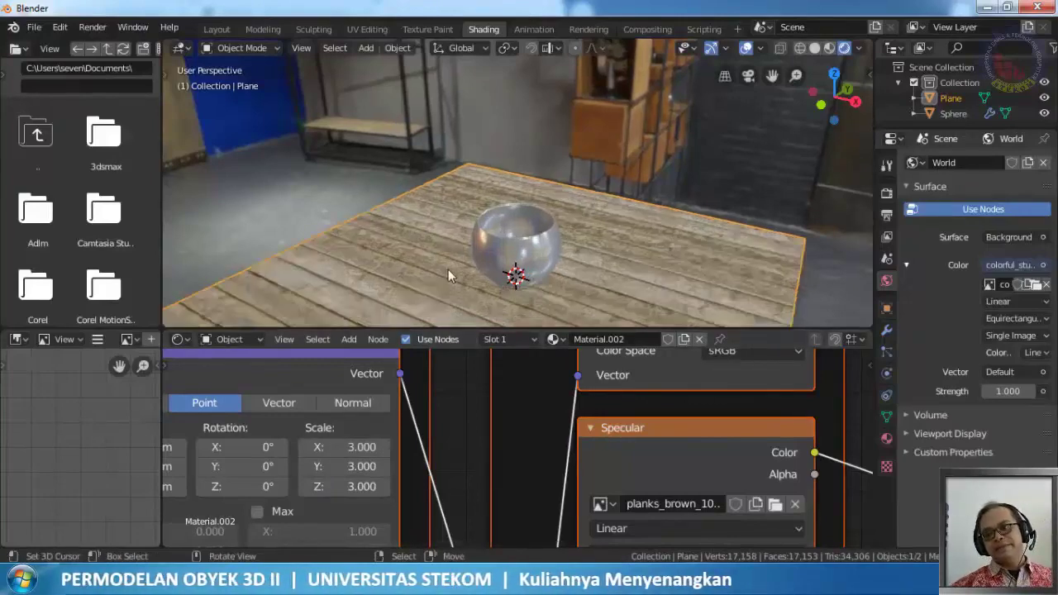
Add a camera to the scene at the 3D cursor from the front orthographic view
middle_drag(456, 264, 636, 300)
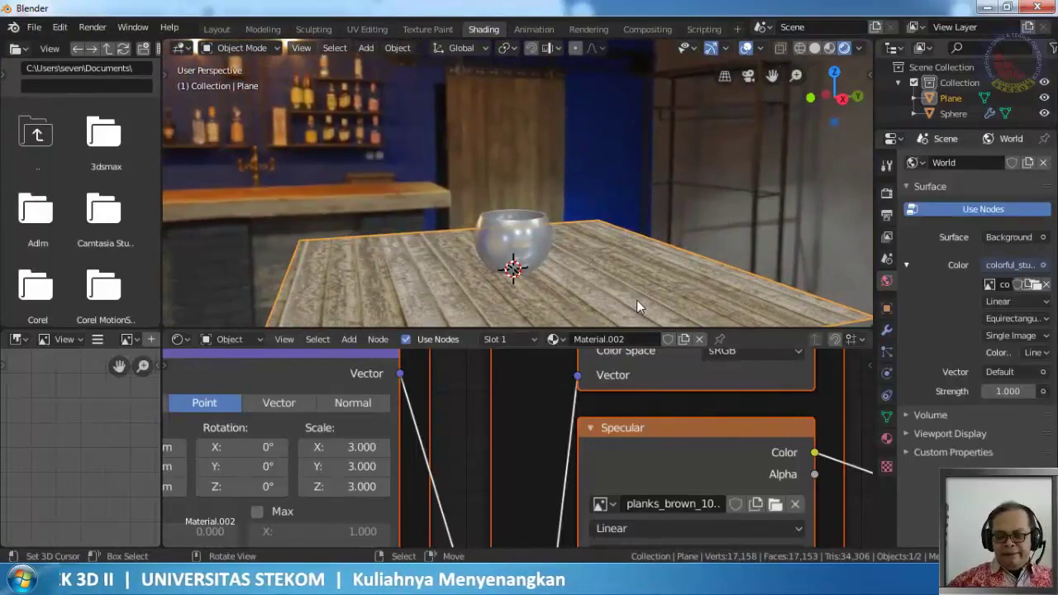
scroll(542, 398, down, 7)
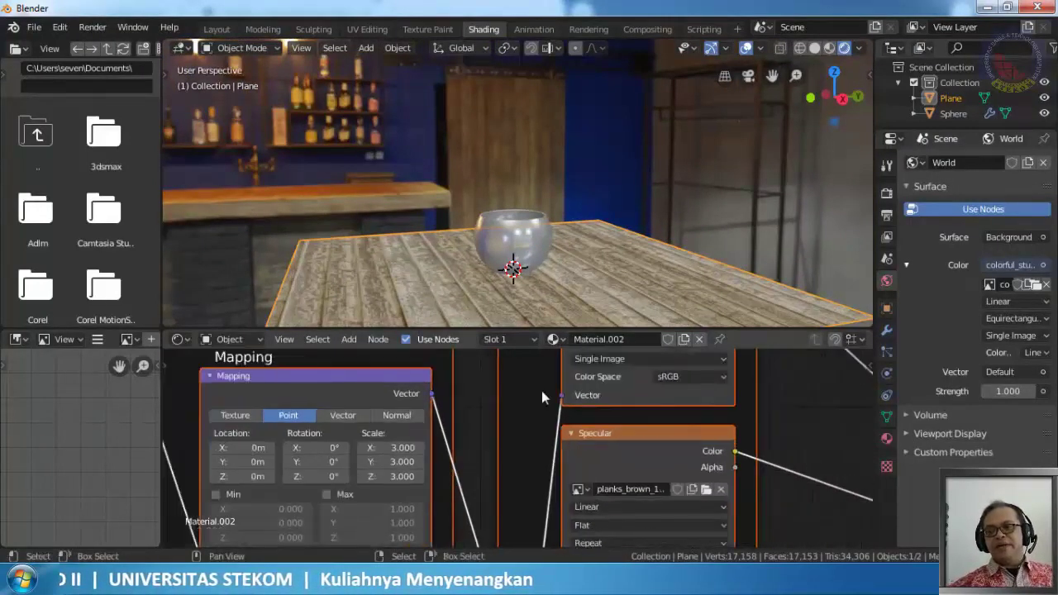
scroll(542, 397, down, 2)
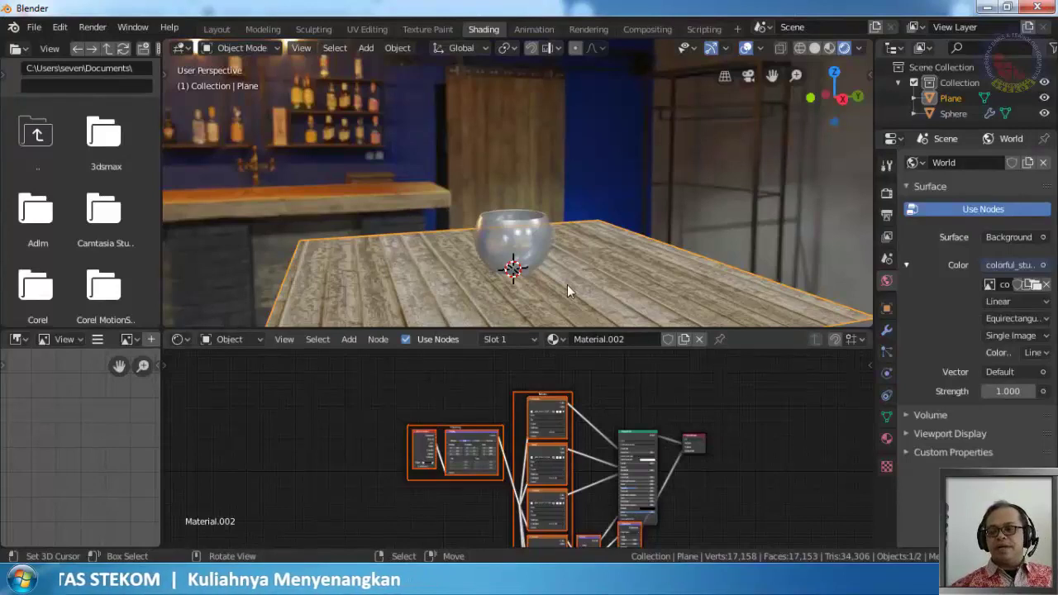
key(KP_1)
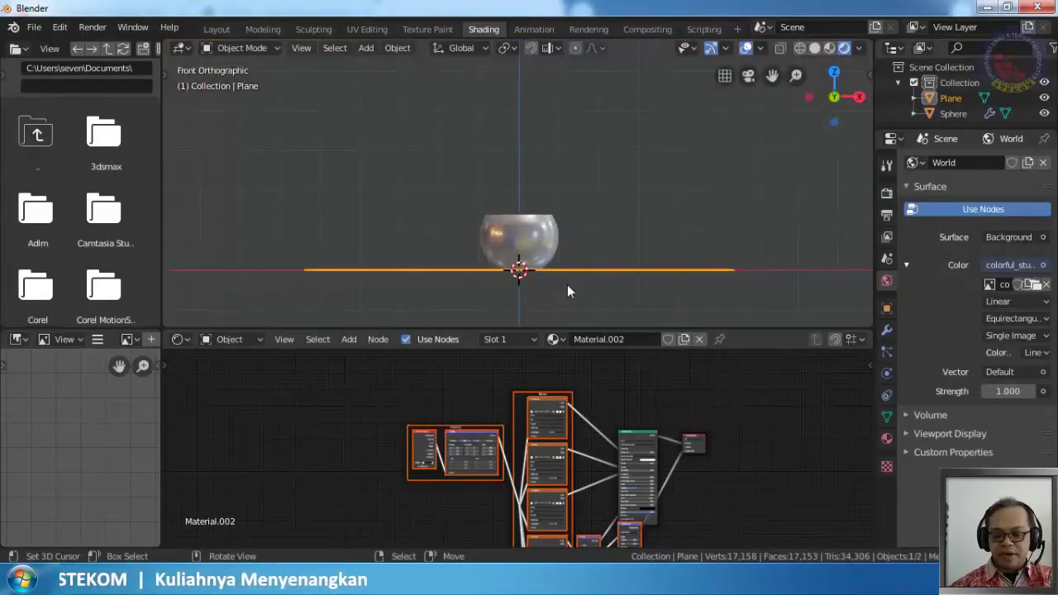
key(shift)
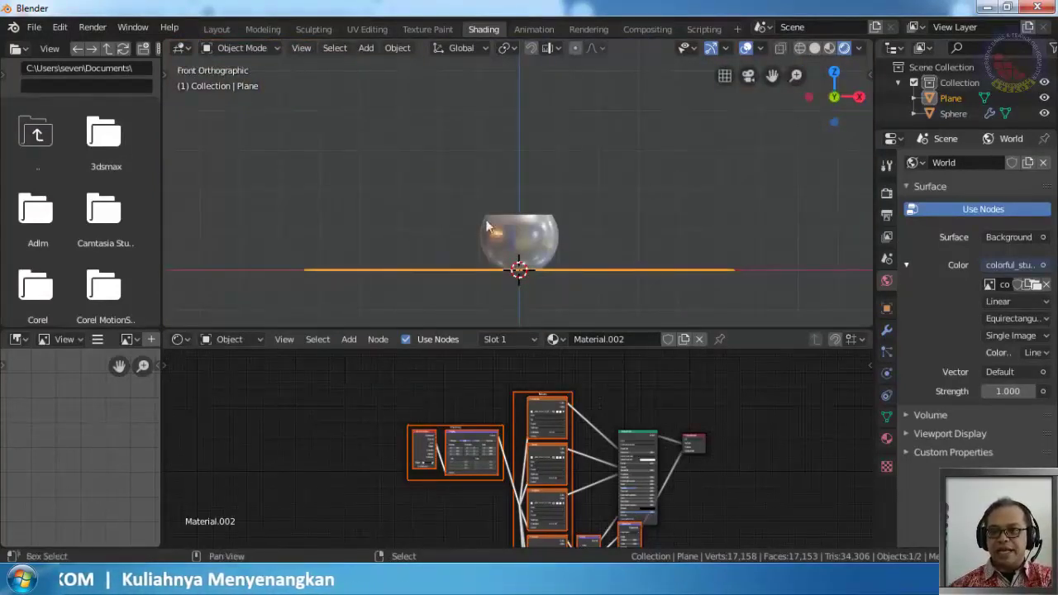
key(shift+a)
mouse_move(562, 128)
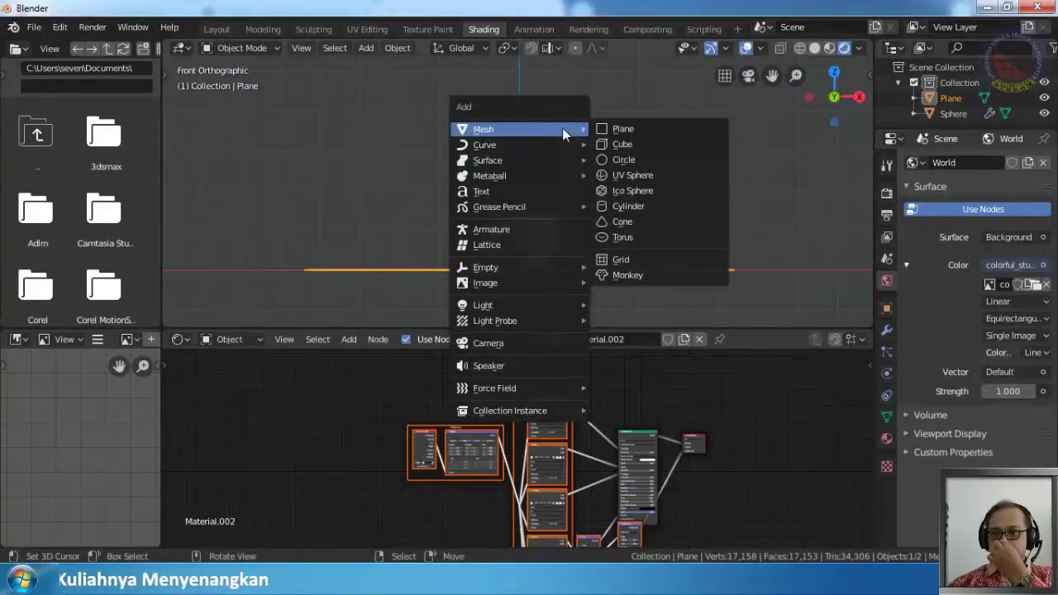
click(524, 352)
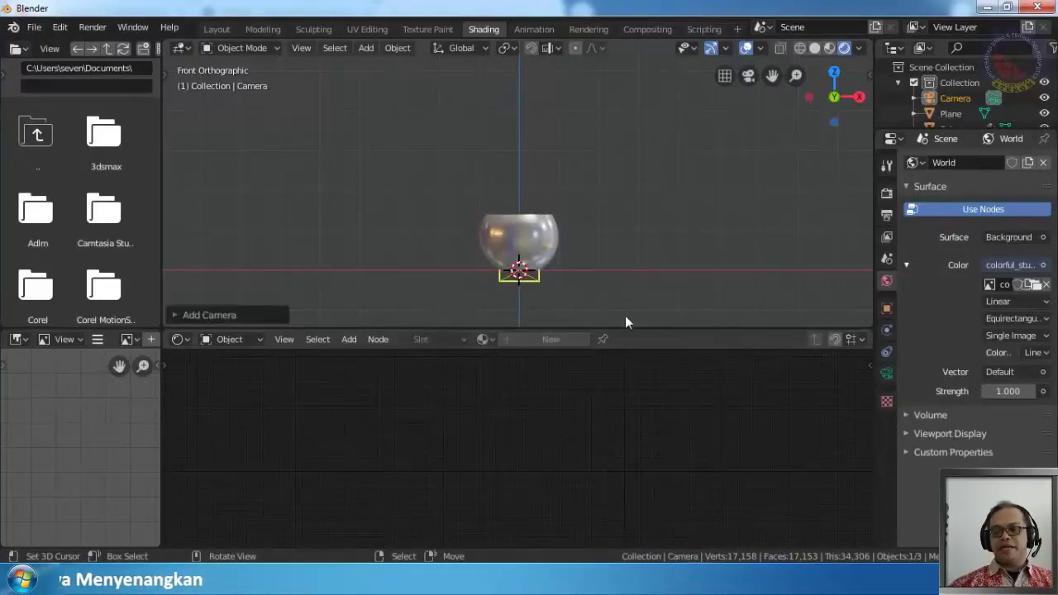
Move the camera in top view along Y in front of the bowl and about 3 m along X, and rotate it about 45° toward the bowl
middle_drag(615, 263, 457, 263)
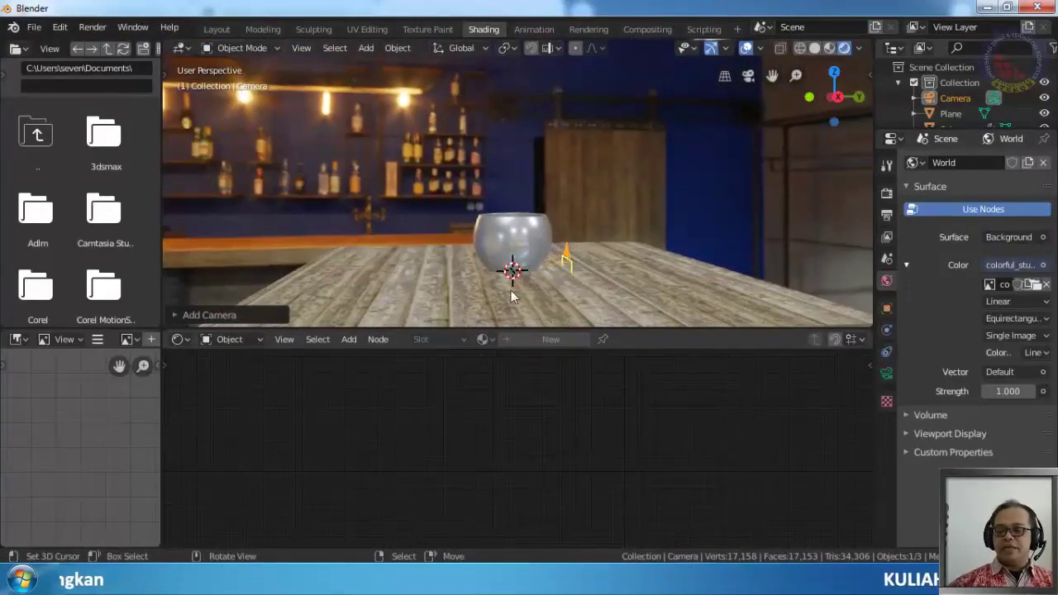
key(KP_7)
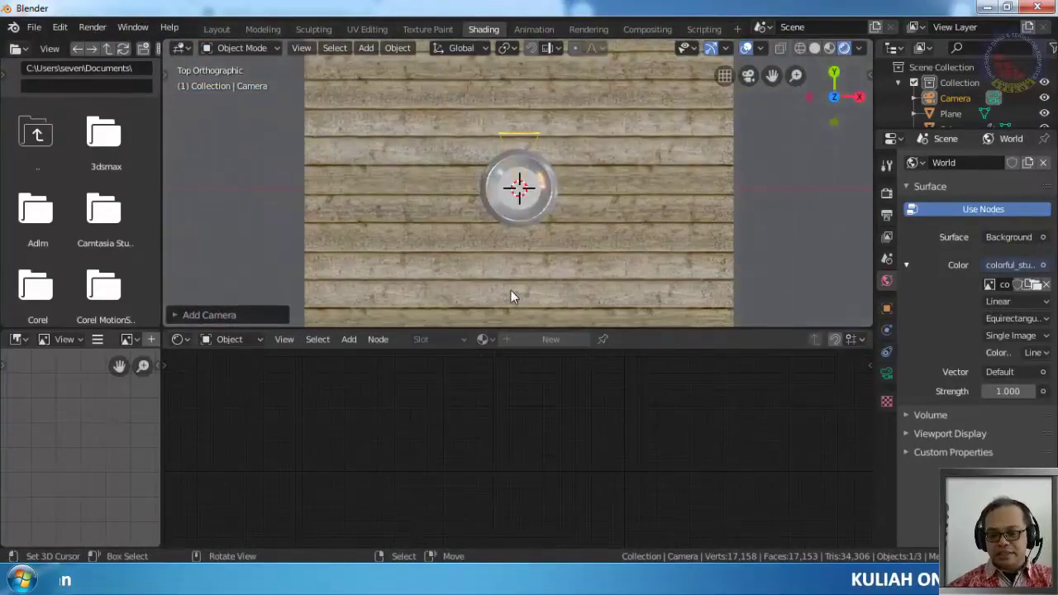
key(g)
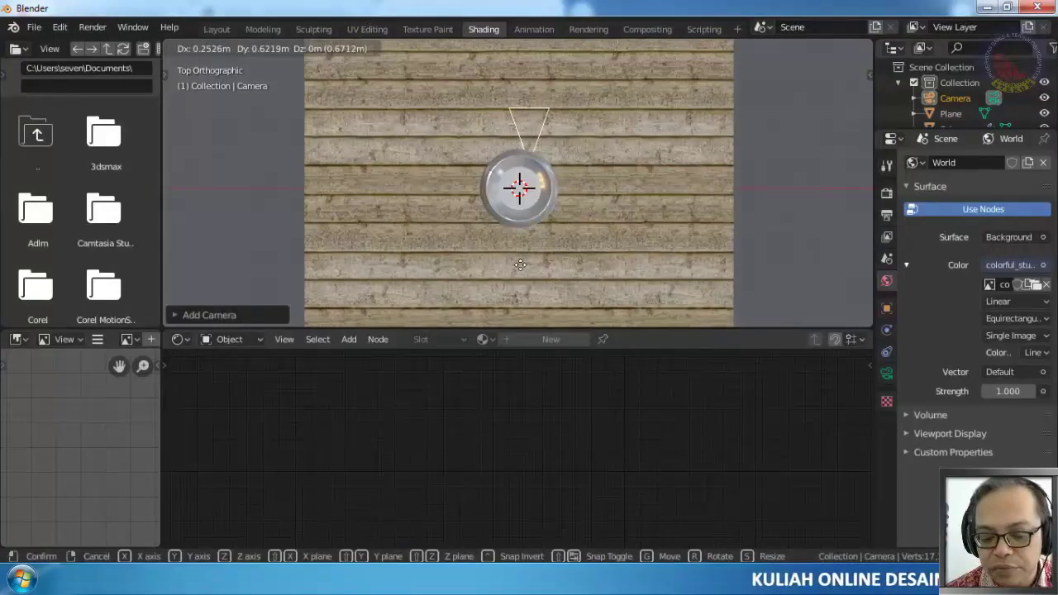
key(y)
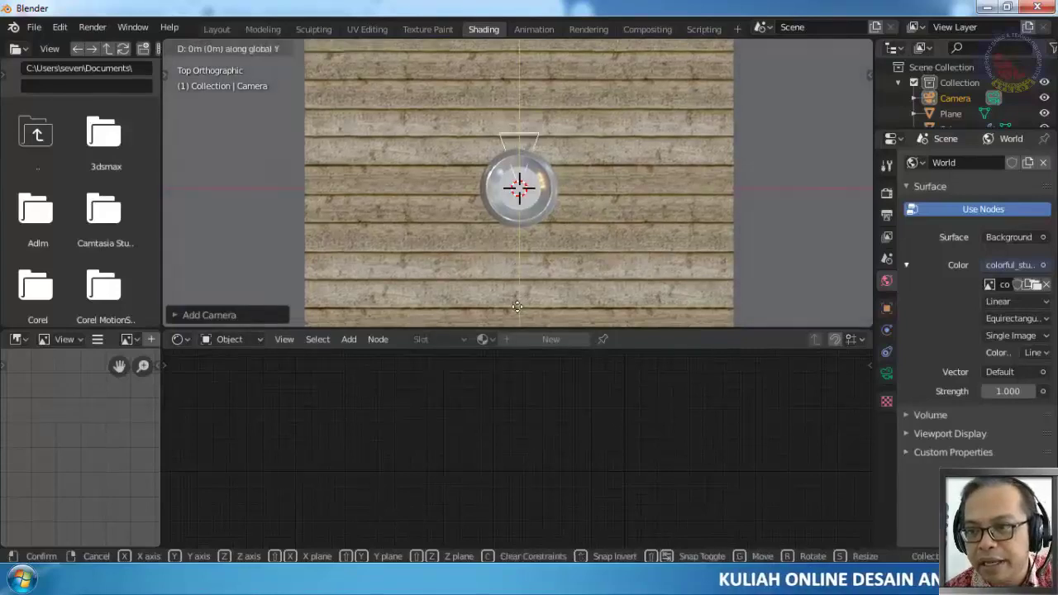
click(517, 111)
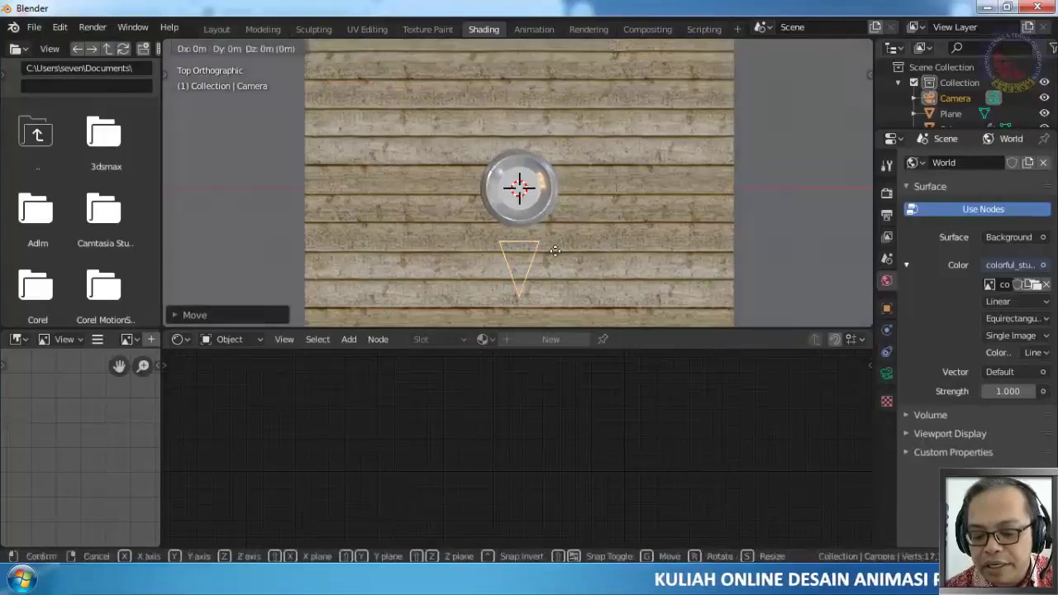
key(g)
key(x)
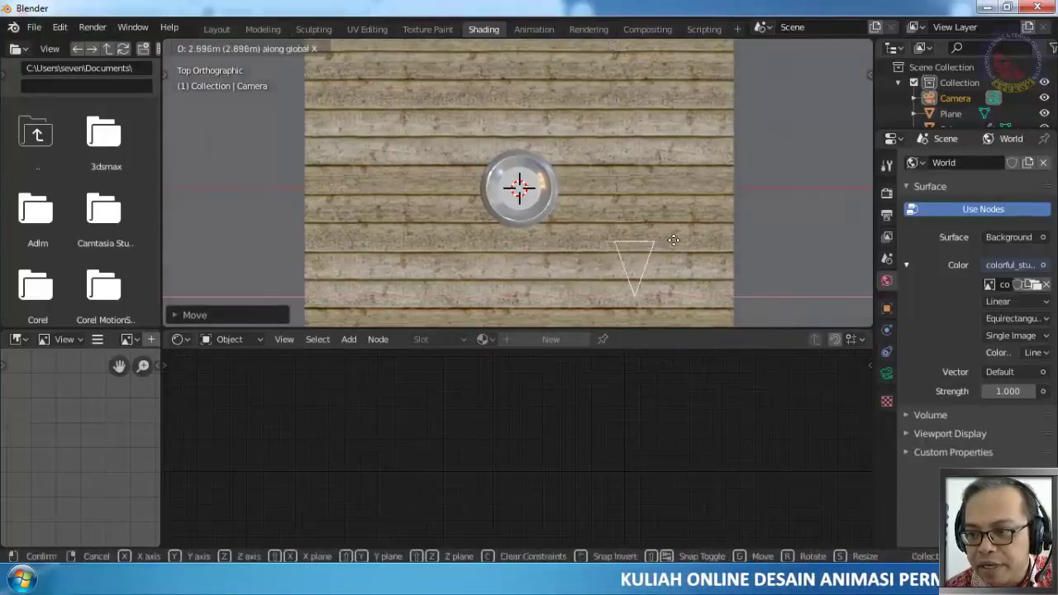
click(673, 245)
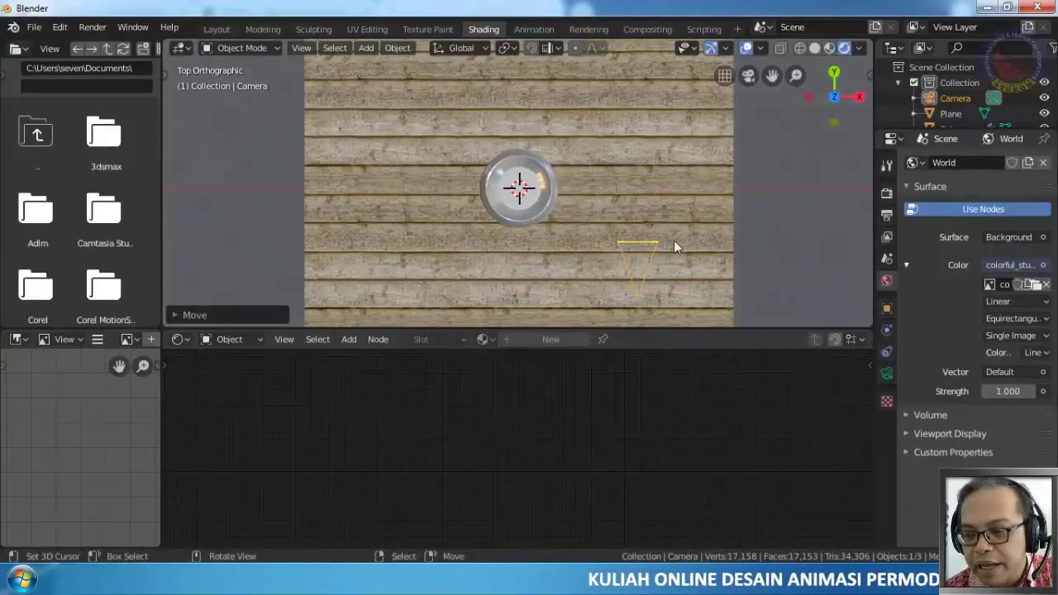
key(r)
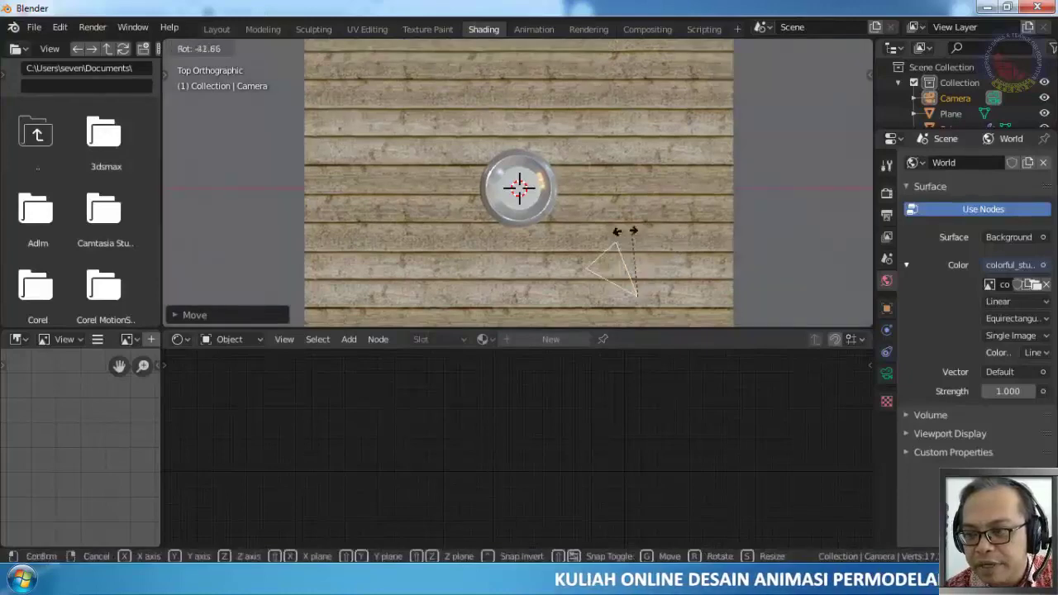
click(591, 238)
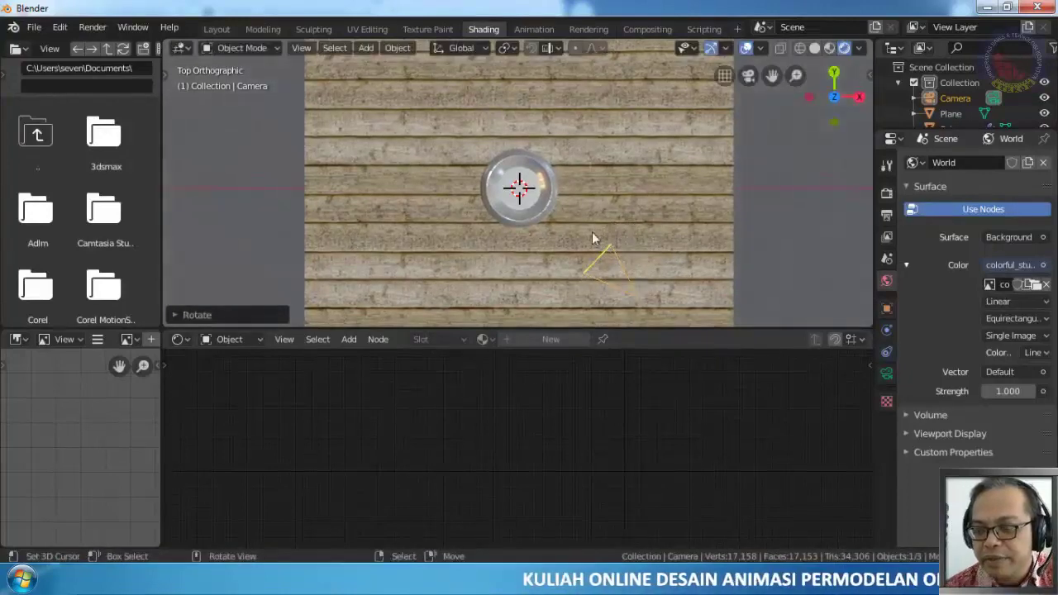
Raise the camera about 1.5 m along Z in the right side view and tilt it down toward the bowl
key(KP_3)
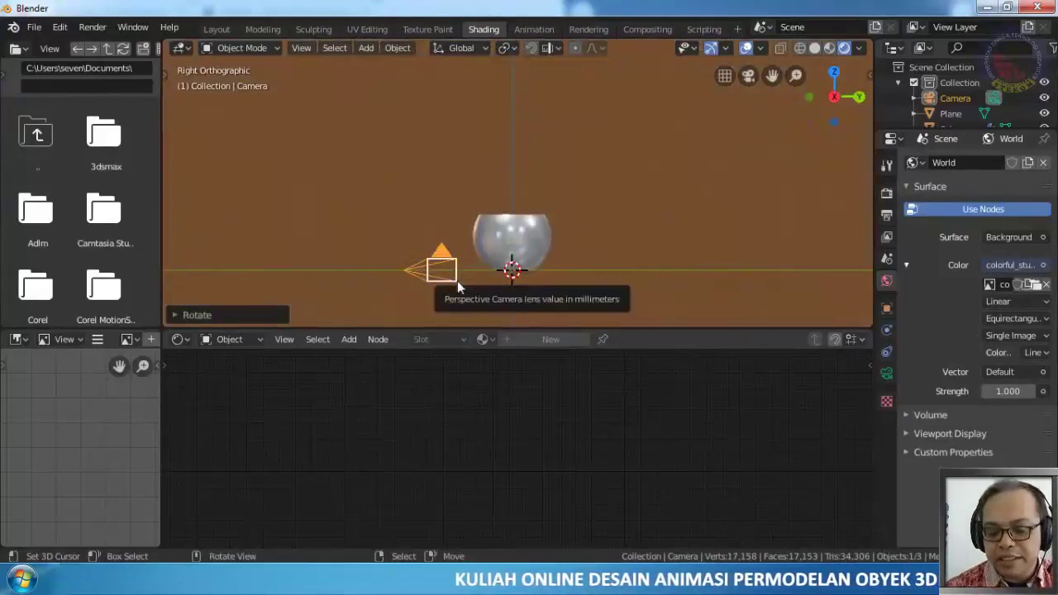
key(g)
key(z)
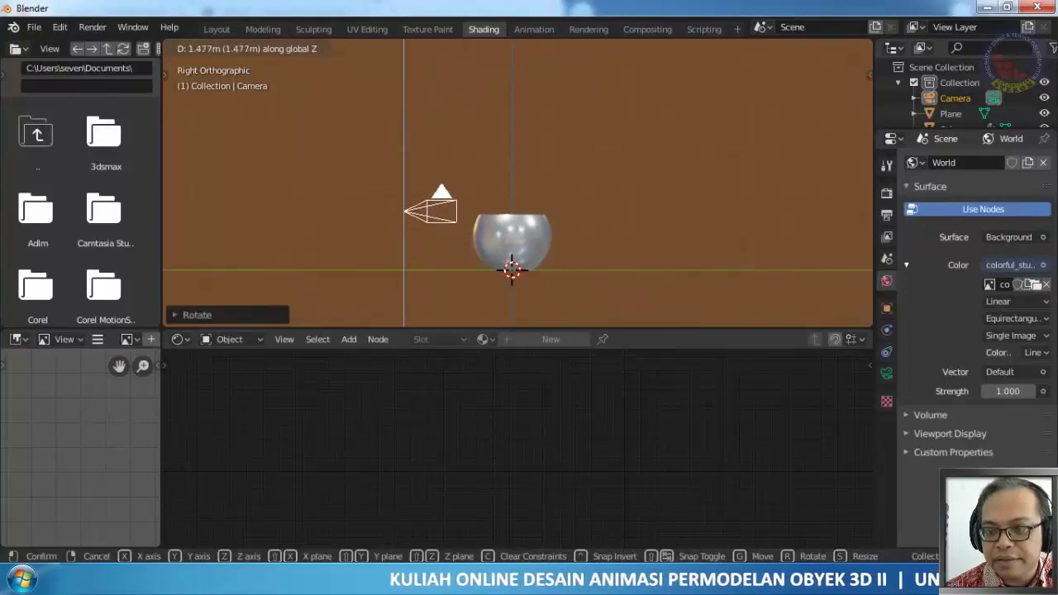
click(461, 221)
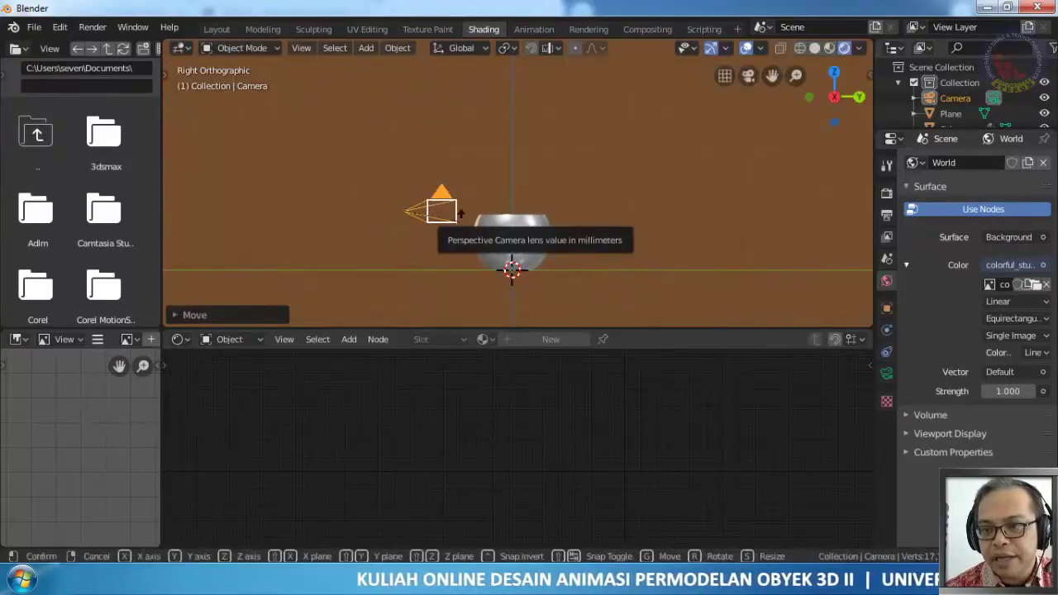
key(r)
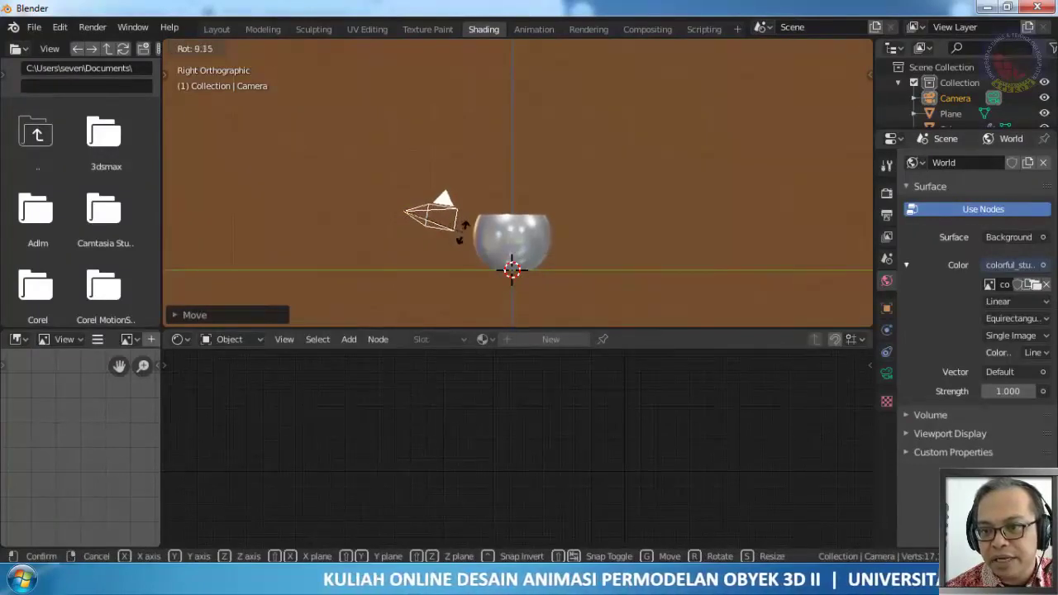
click(466, 240)
Look through the camera to examine how the bowl sits in its frame
key(KP_0)
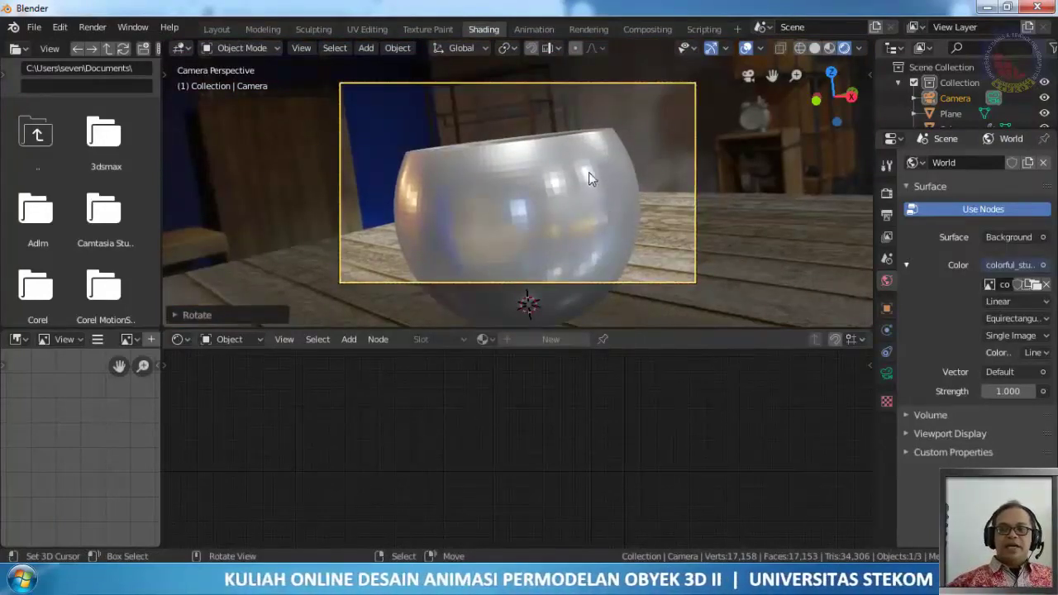
scroll(588, 172, up, 1)
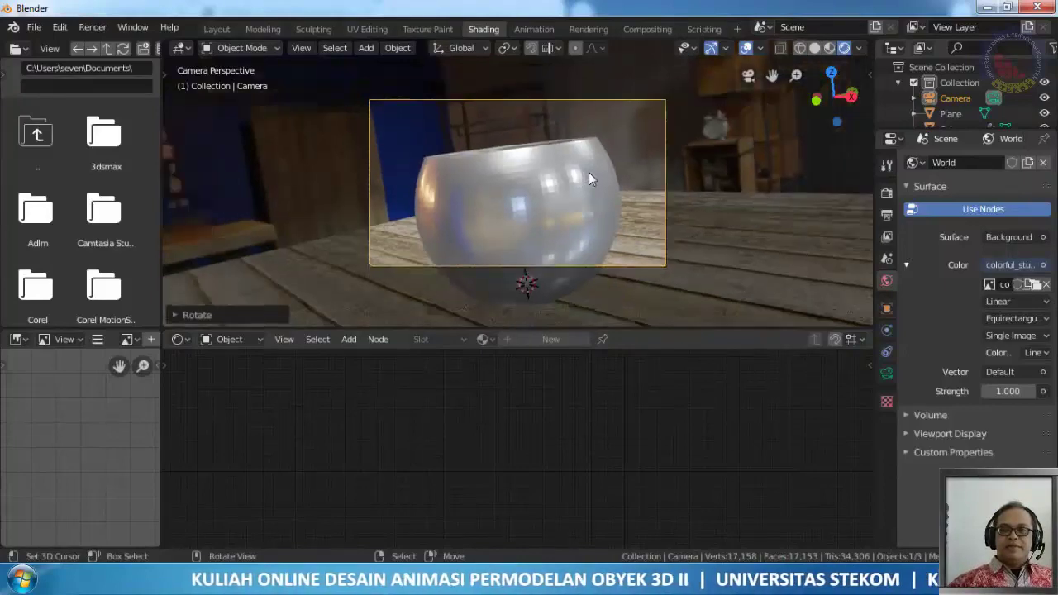
scroll(589, 172, down, 3)
scroll(589, 172, up, 2)
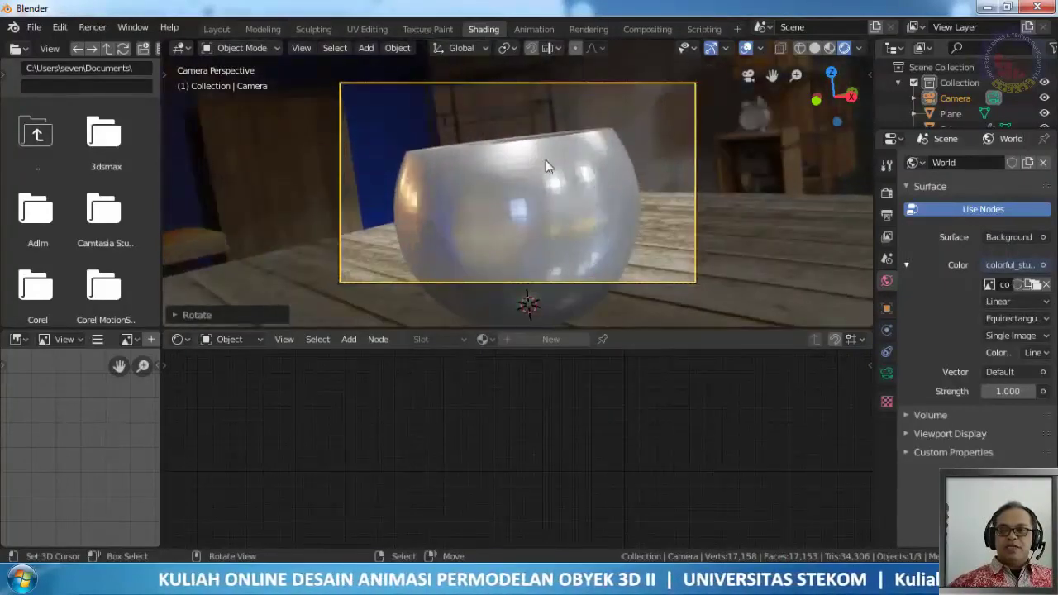
click(374, 176)
click(691, 156)
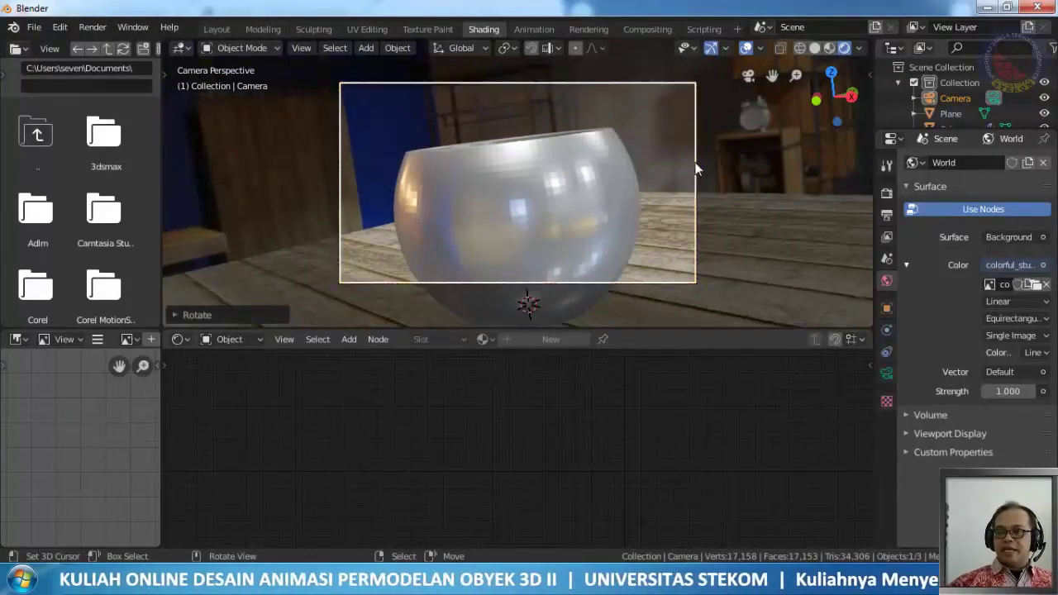
click(696, 169)
click(732, 205)
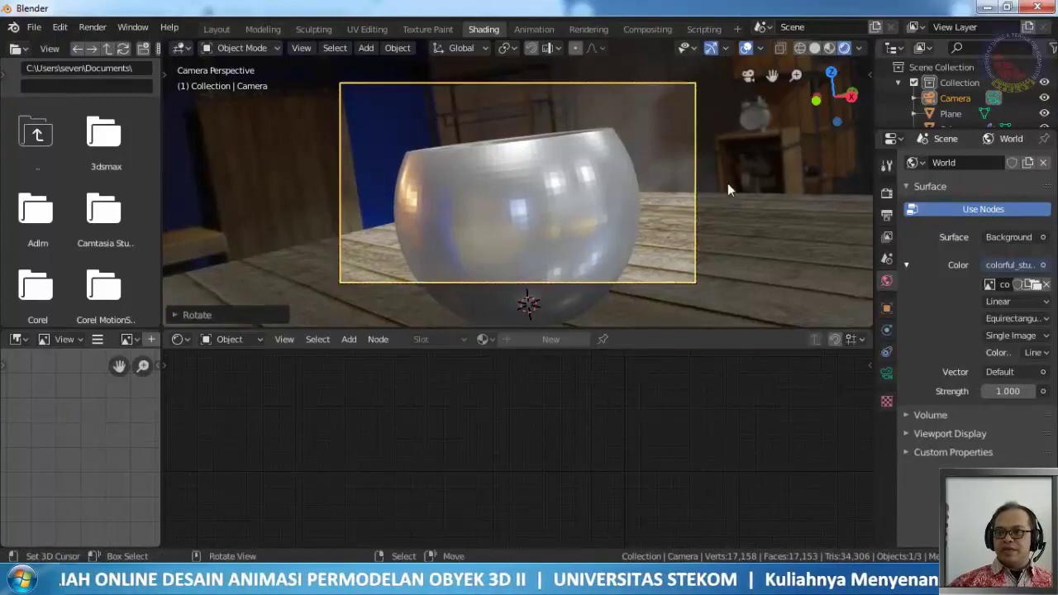
click(731, 197)
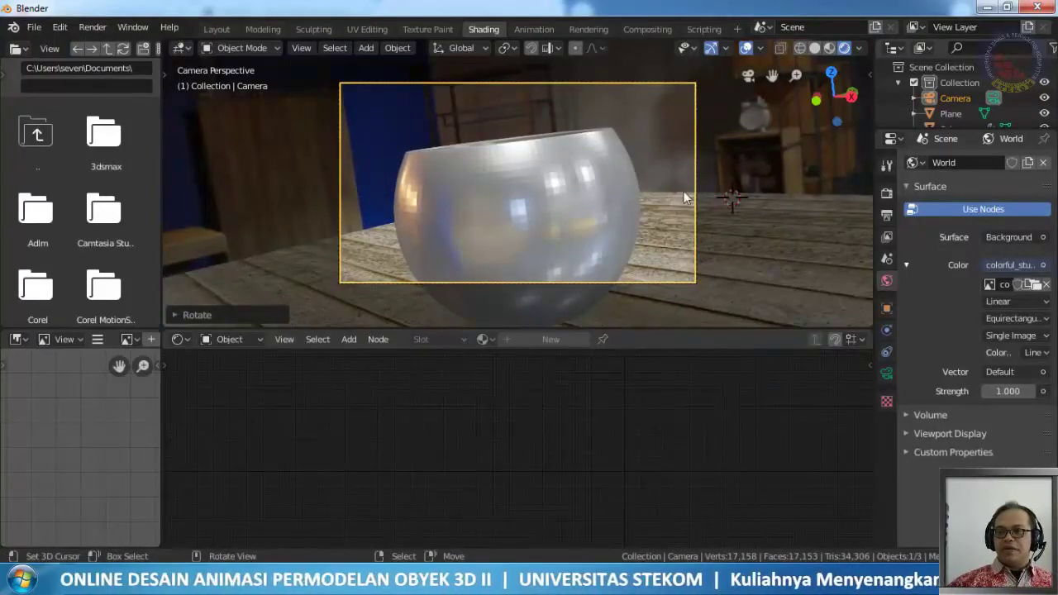
click(693, 196)
click(694, 200)
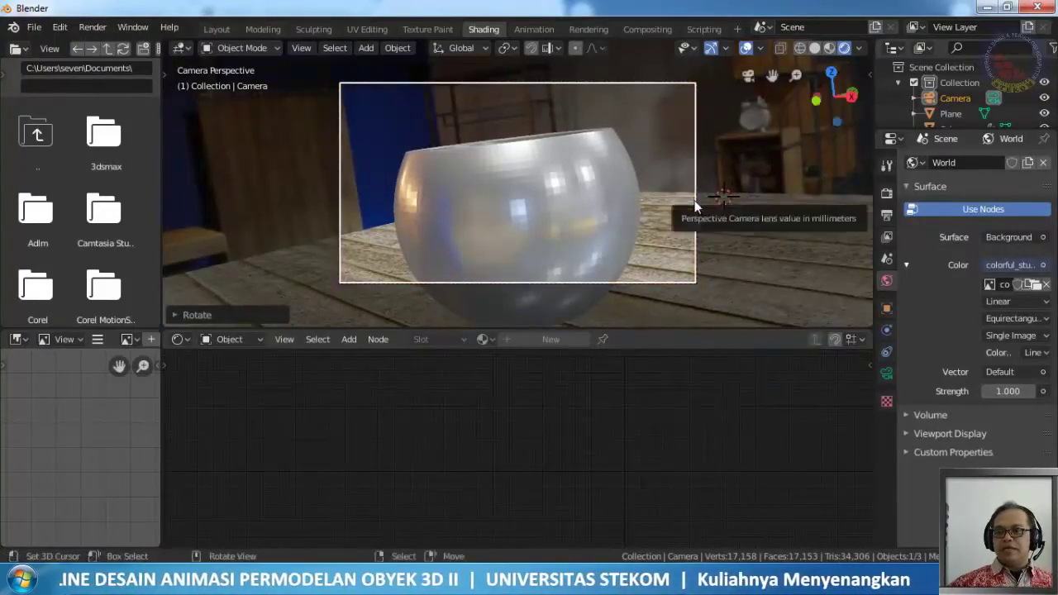
click(591, 211)
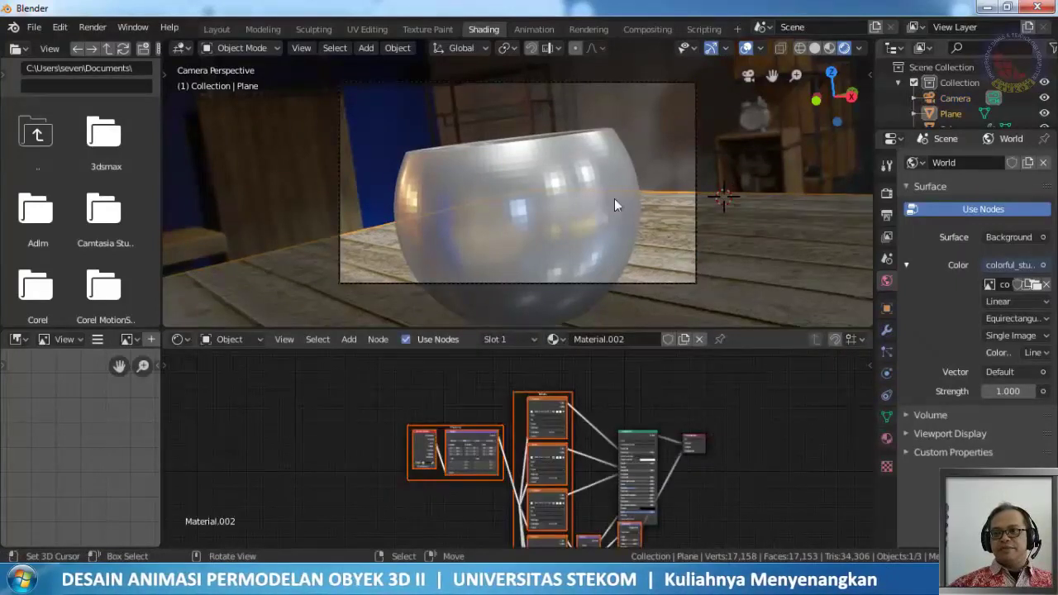
click(695, 211)
click(785, 221)
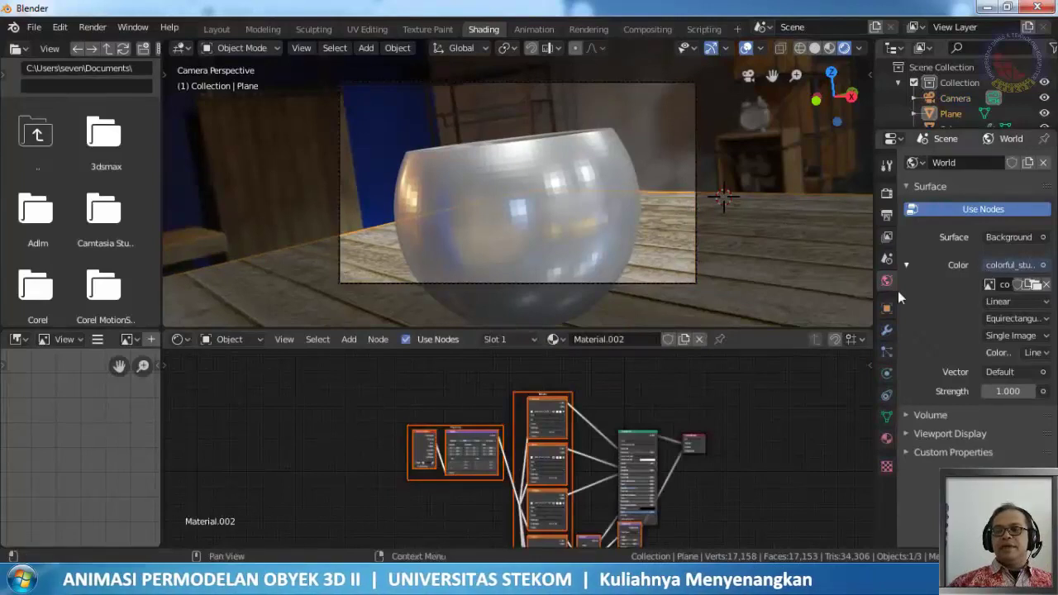
click(695, 248)
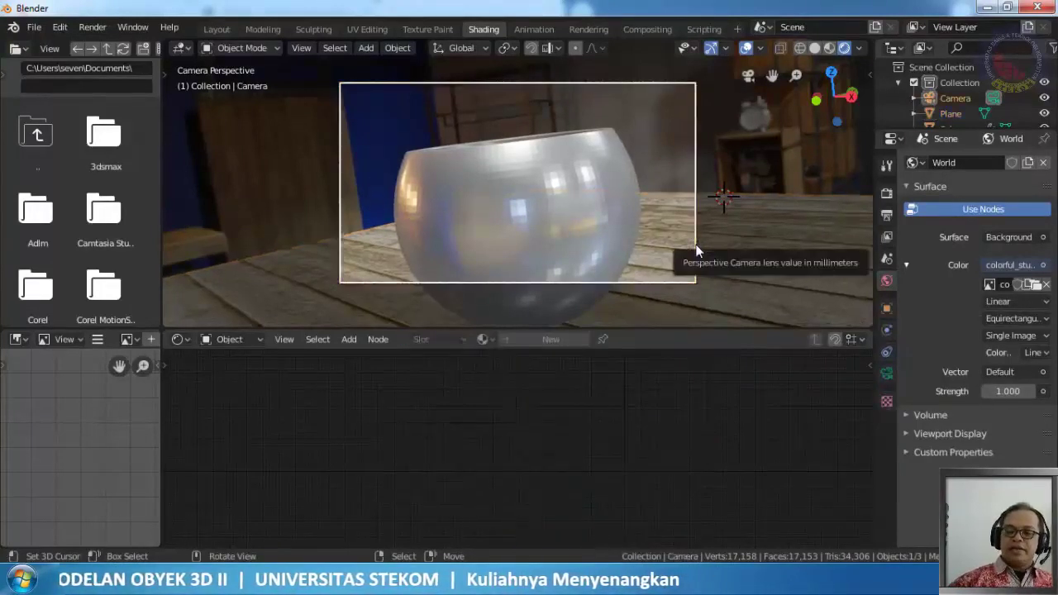
Turn on Lock Camera to View in the viewport's view settings
key(n)
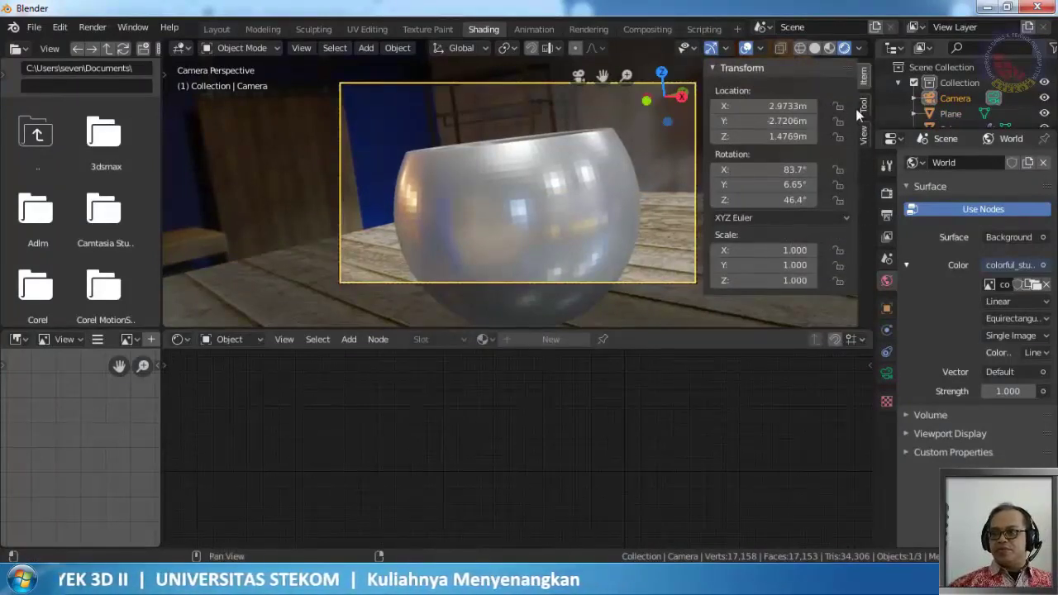
click(864, 134)
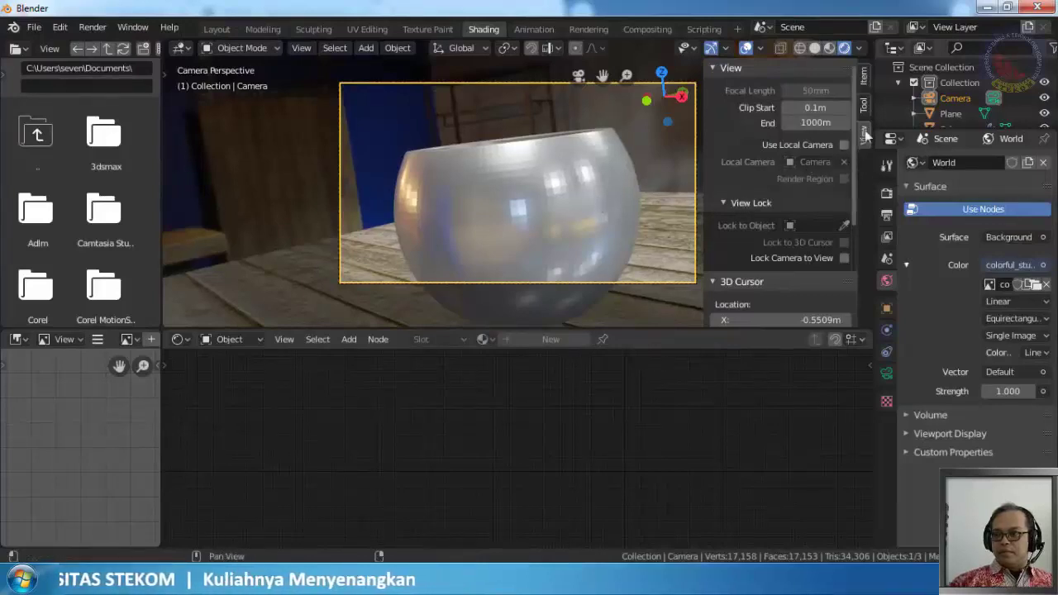
click(864, 106)
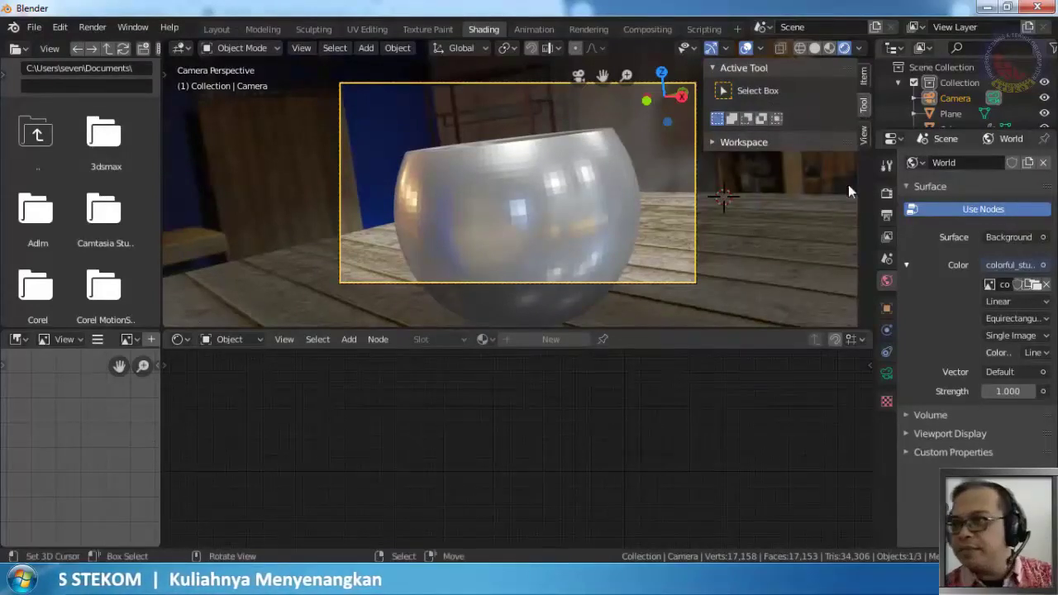
click(864, 135)
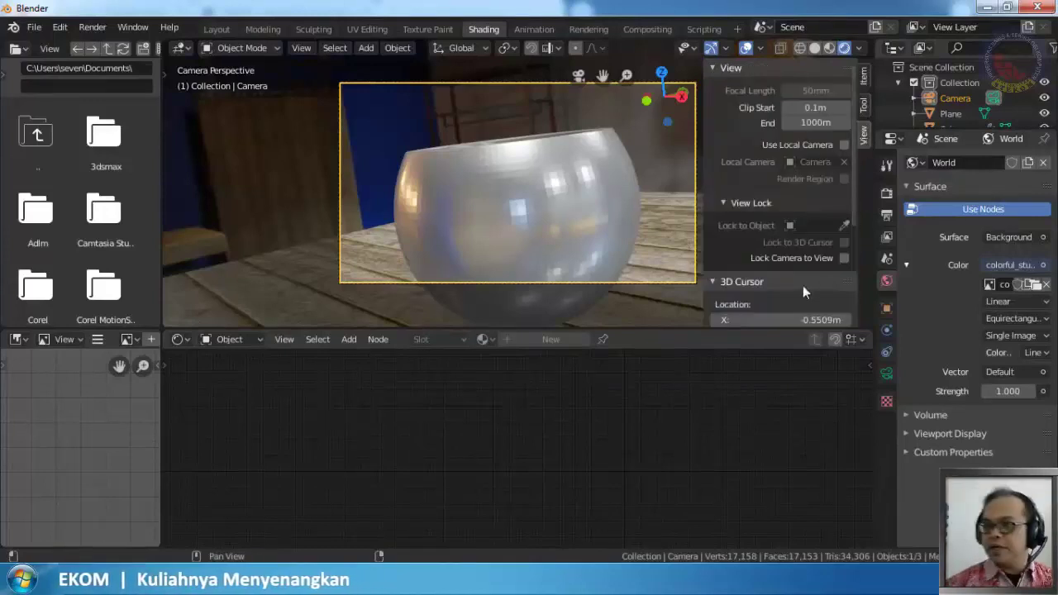
click(844, 258)
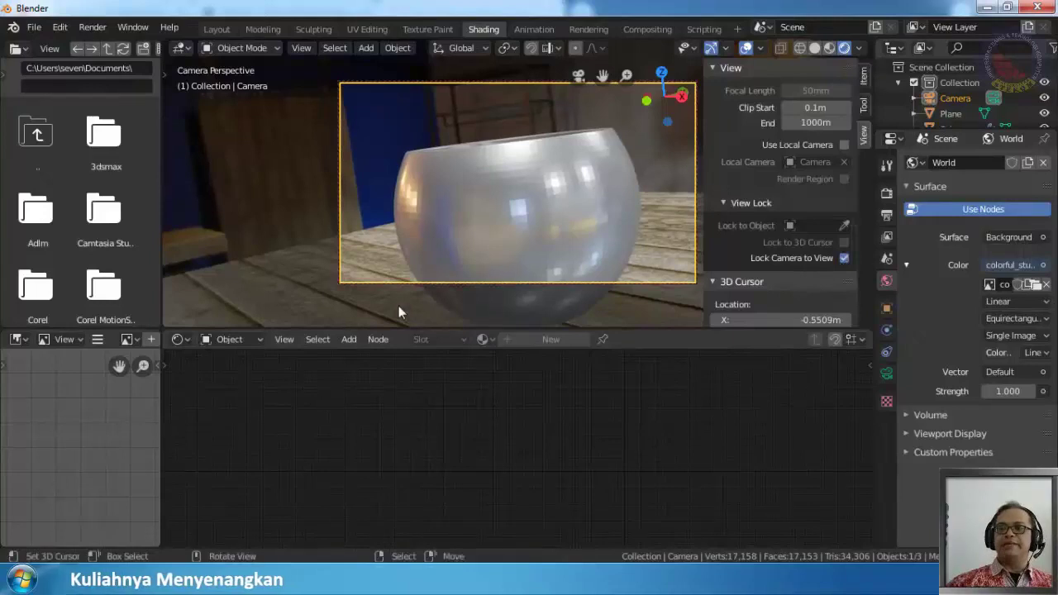
Try moving the camera away from and toward the bowl, and compare with zooming while Lock Camera to View is off
scroll(488, 158, down, 2)
scroll(488, 158, down, 1)
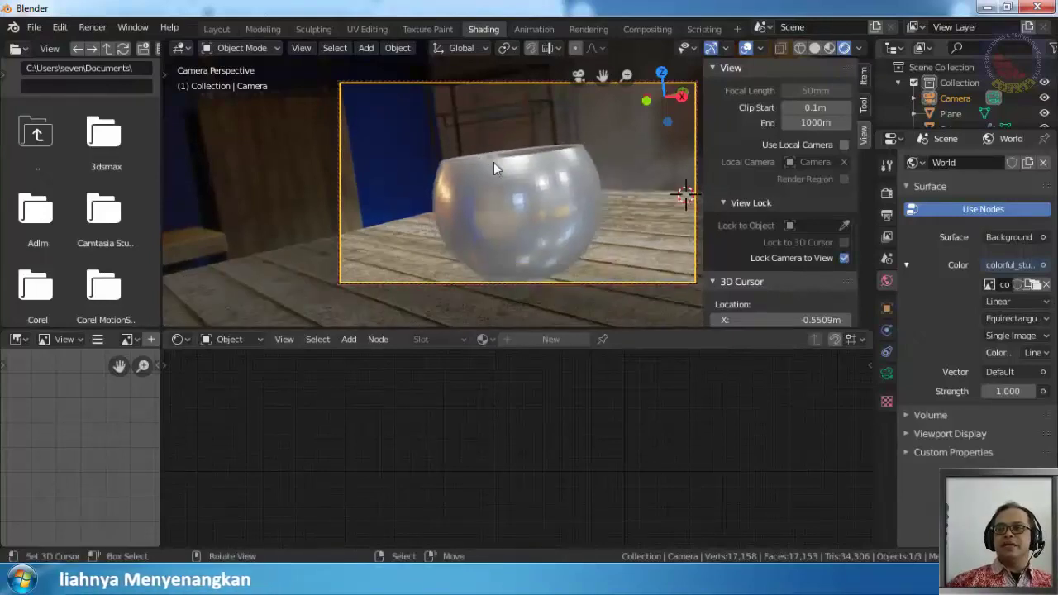
scroll(499, 157, up, 2)
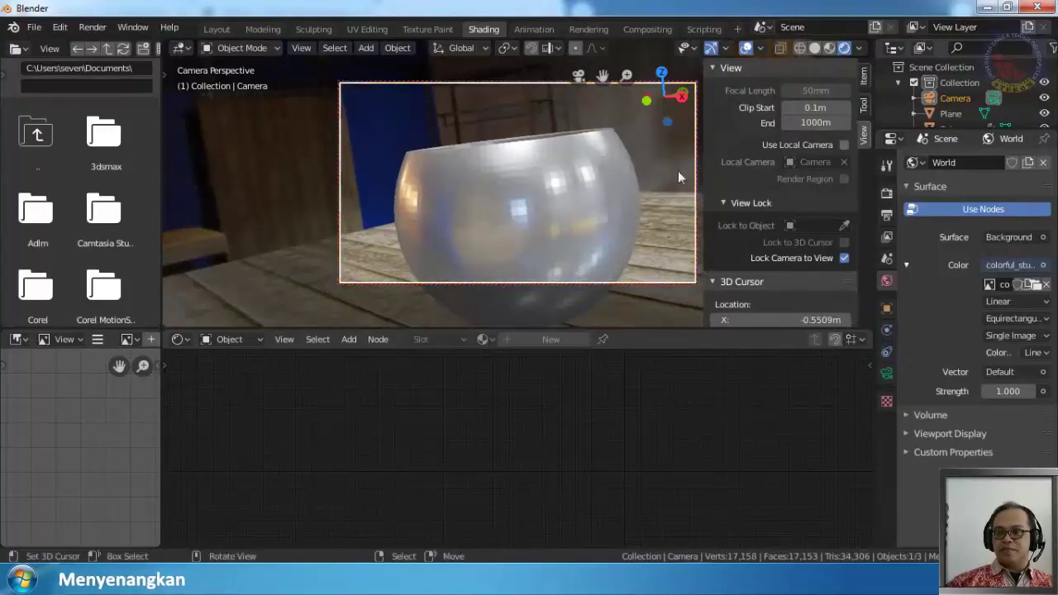
click(600, 281)
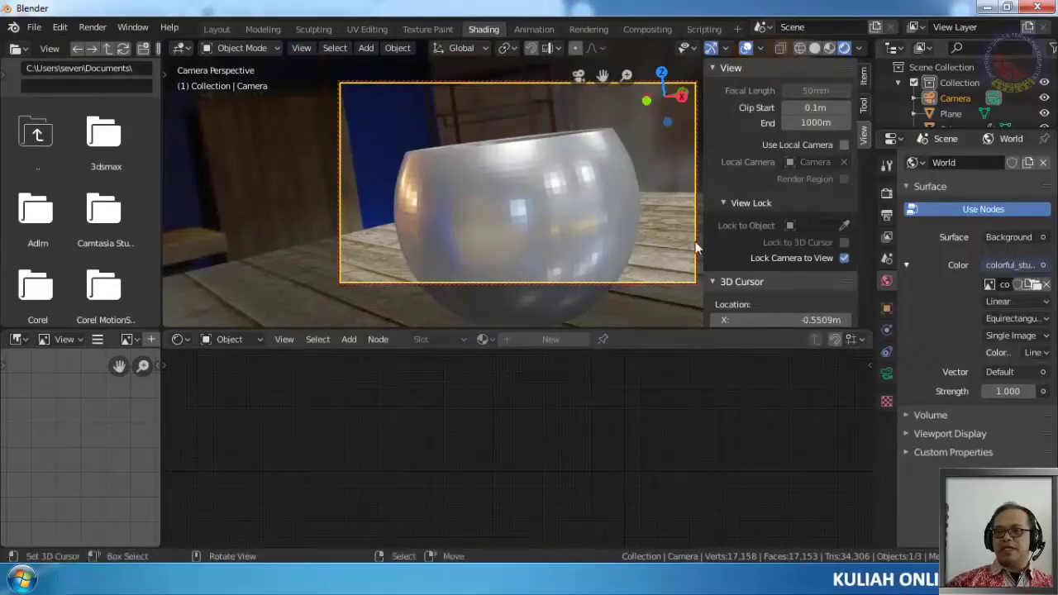
click(844, 259)
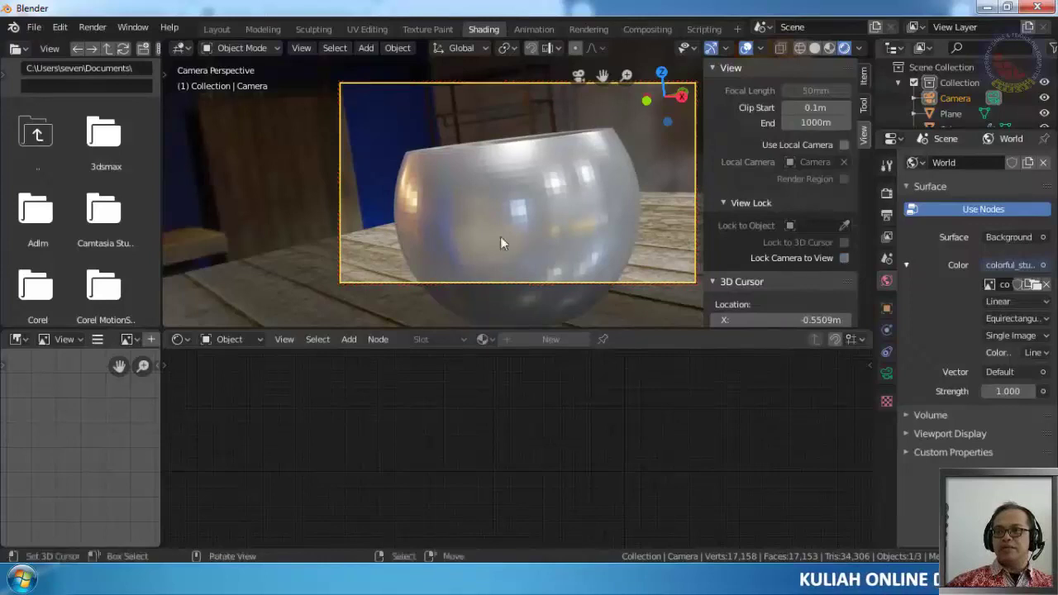
scroll(486, 228, up, 4)
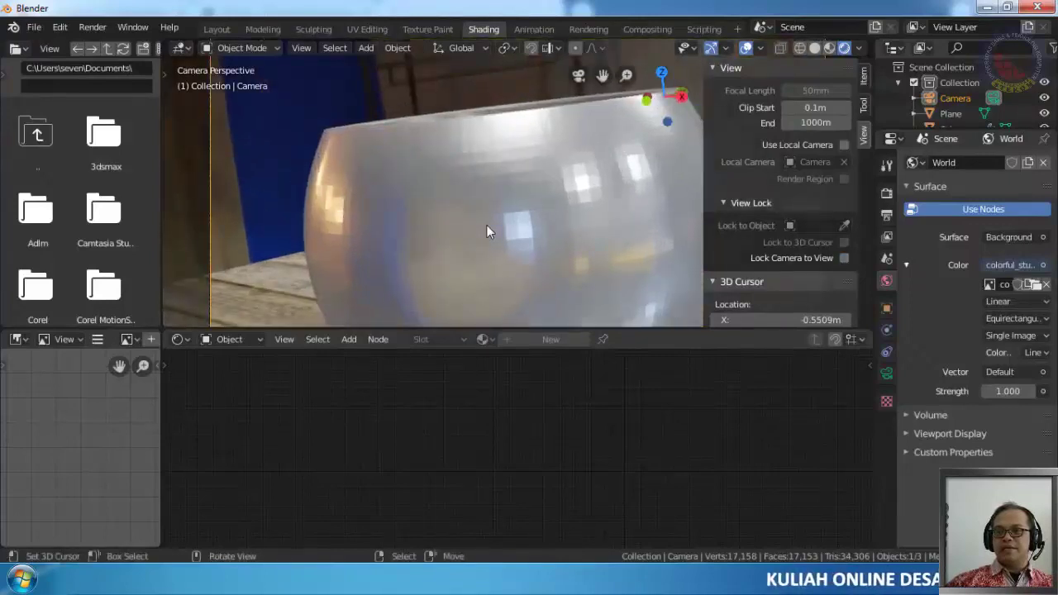
scroll(487, 225, down, 1)
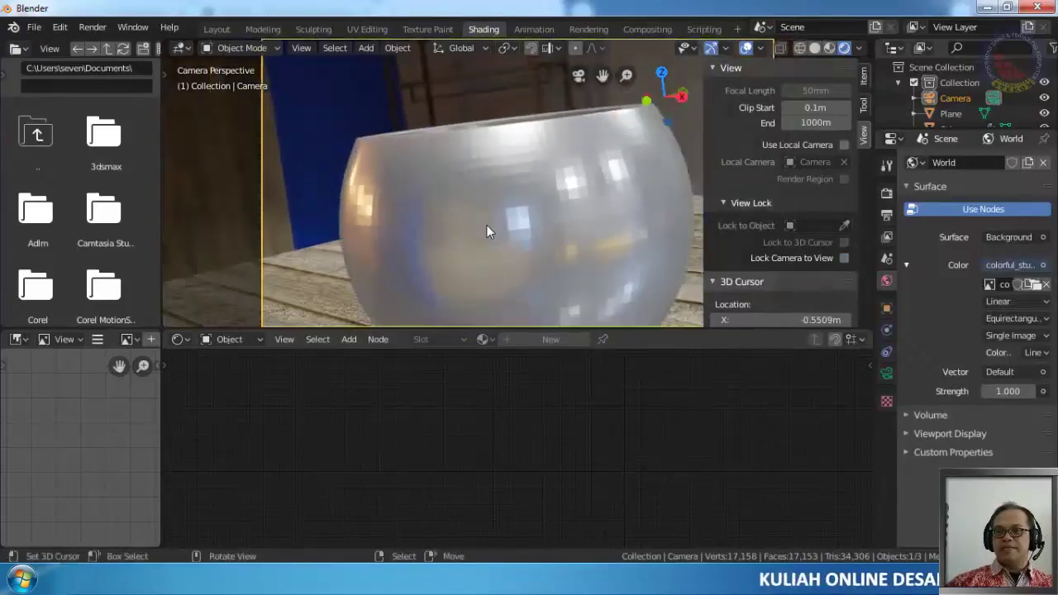
Turn Lock Camera to View back on, and orbit and pull back the camera to frame the whole bowl with its opening visible
click(844, 258)
middle_drag(492, 220, 642, 260)
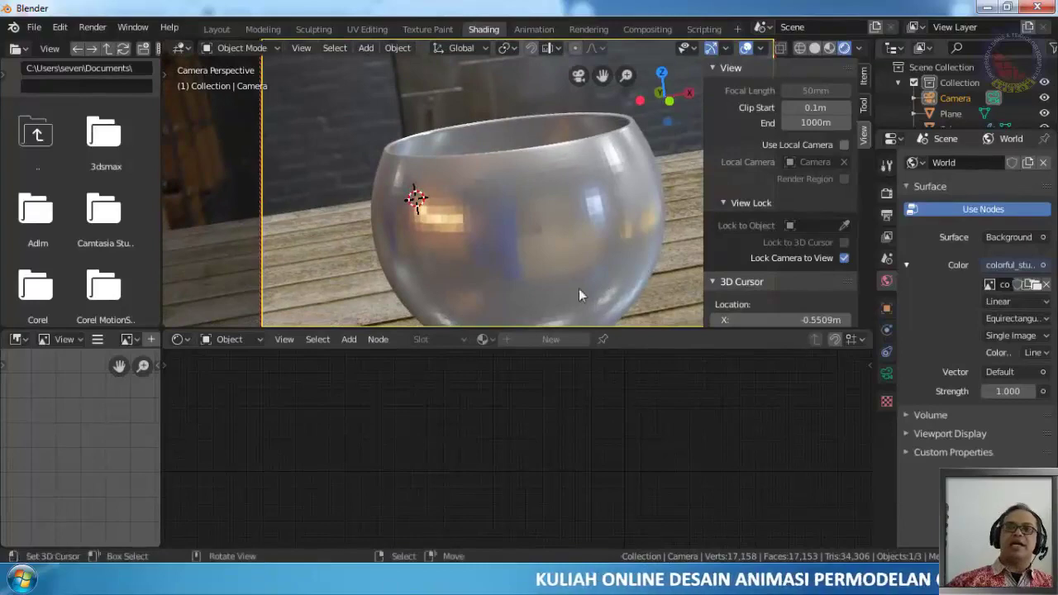
scroll(578, 288, down, 3)
scroll(602, 259, up, 3)
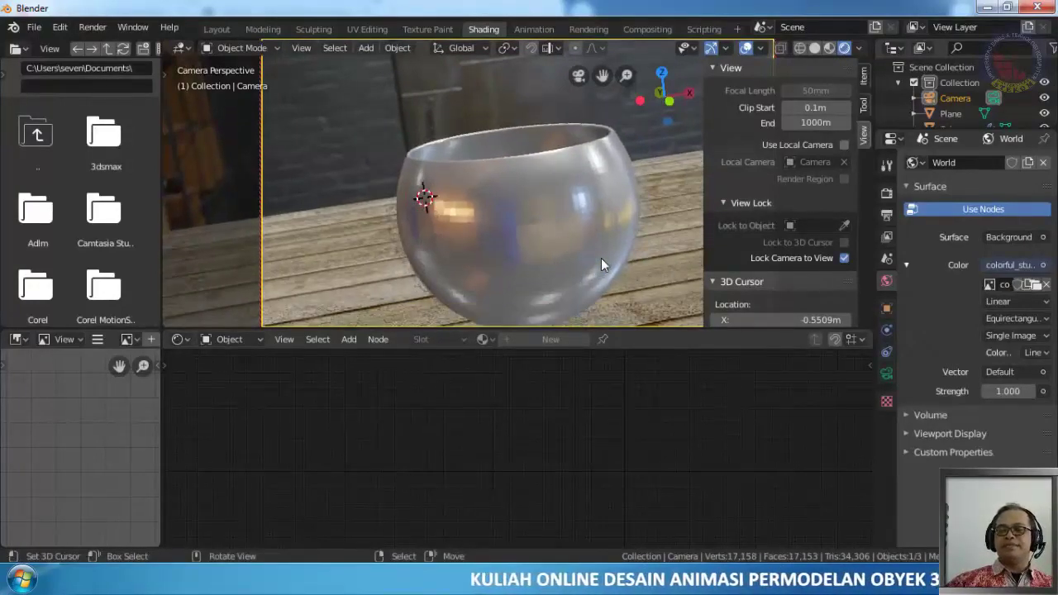
scroll(601, 260, down, 1)
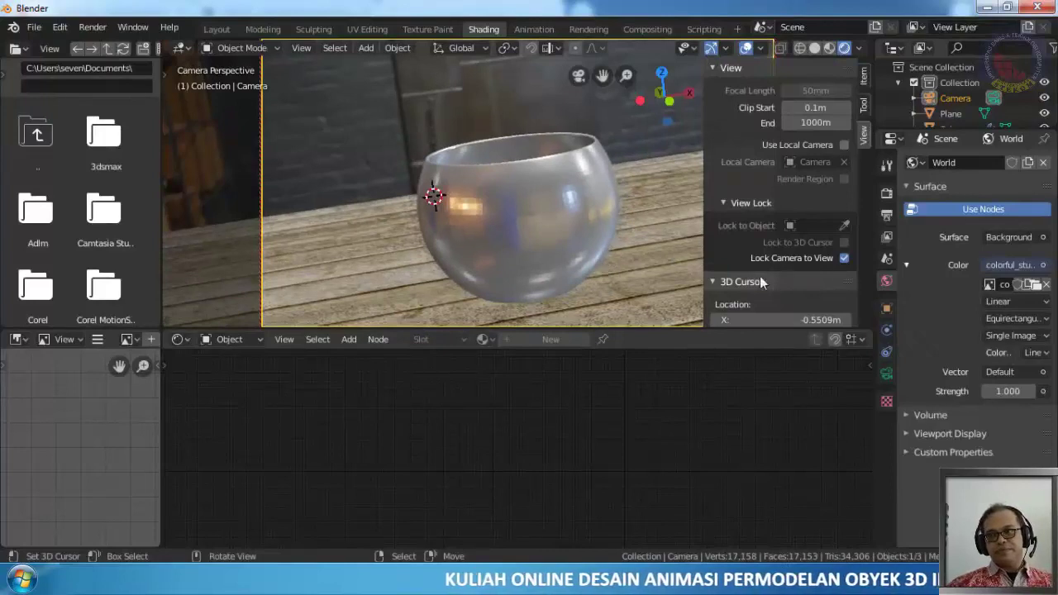
key(shift)
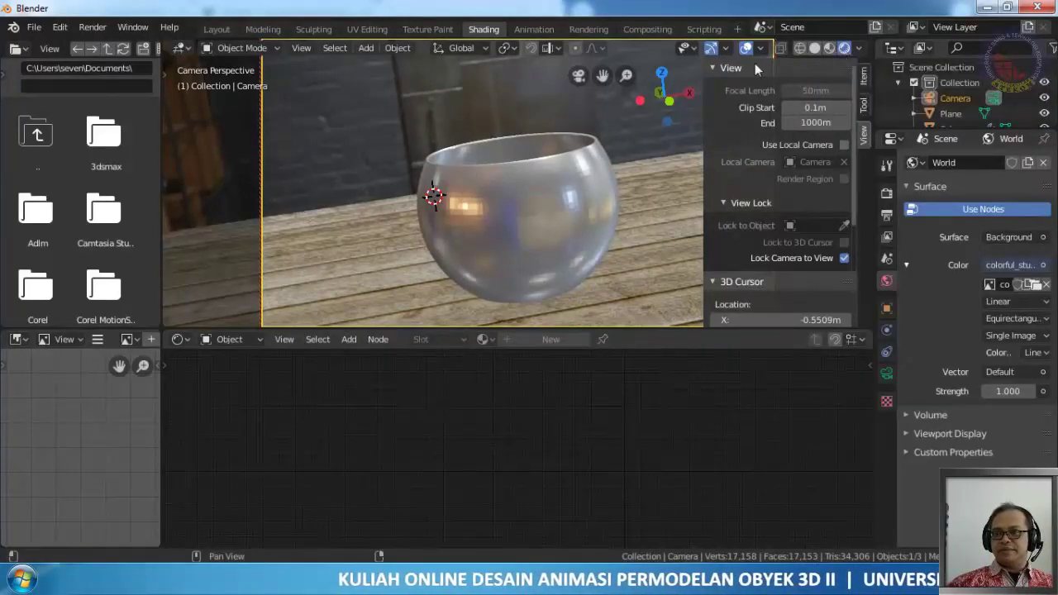
Render a still image of the bowl from the camera and close the render window
click(92, 28)
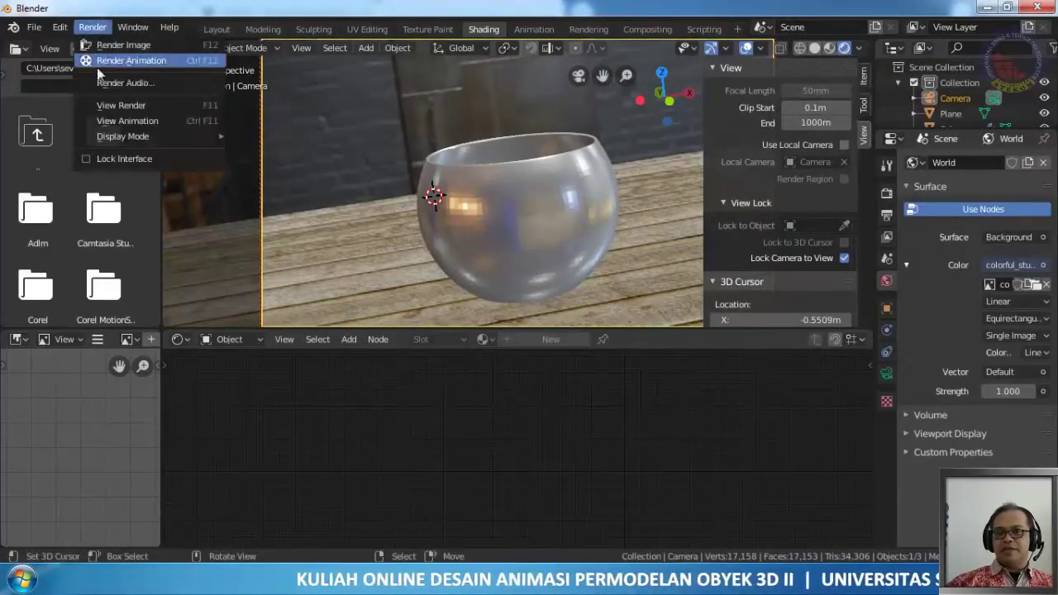
click(129, 27)
click(93, 27)
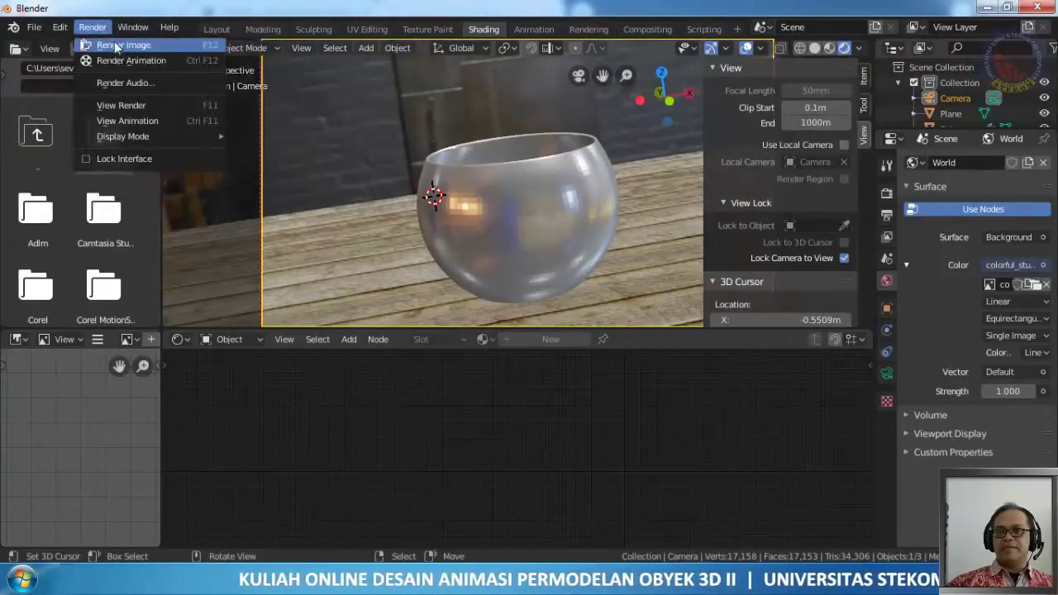
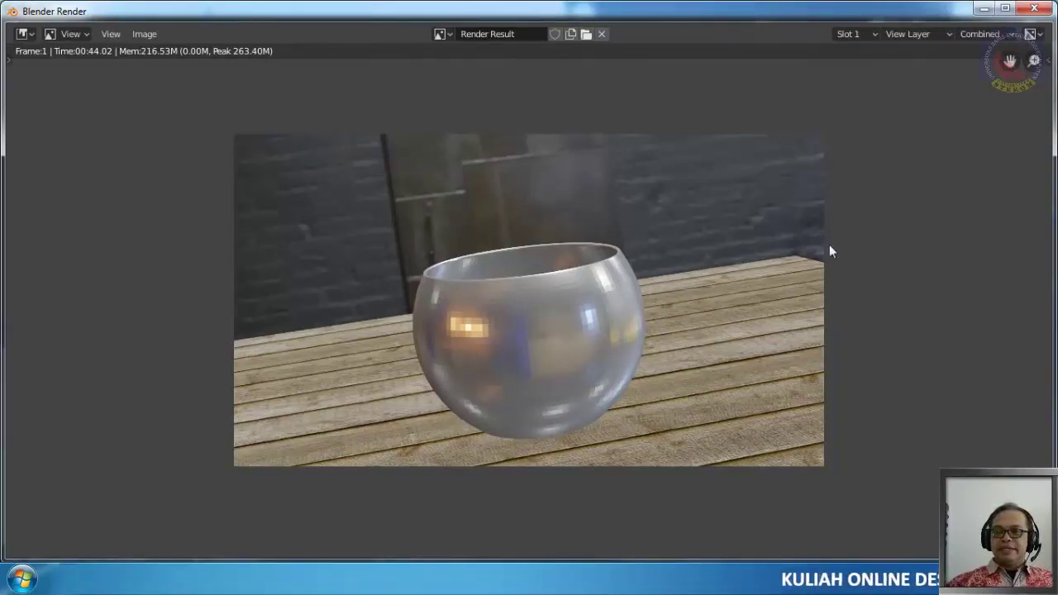
click(1034, 8)
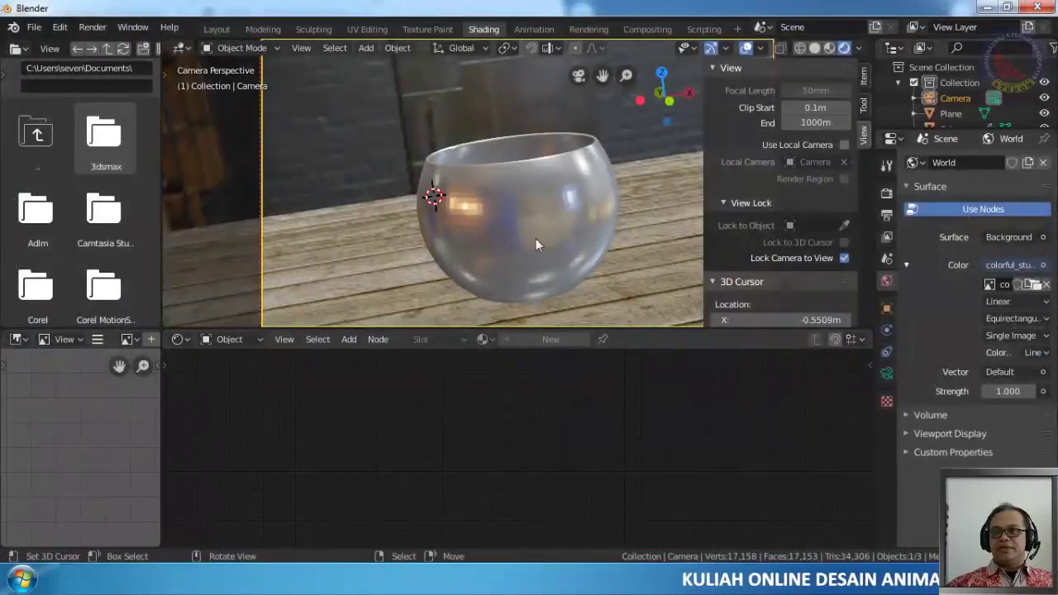
Switch to the Layout workspace and show the scene through the camera there
key(KP_3)
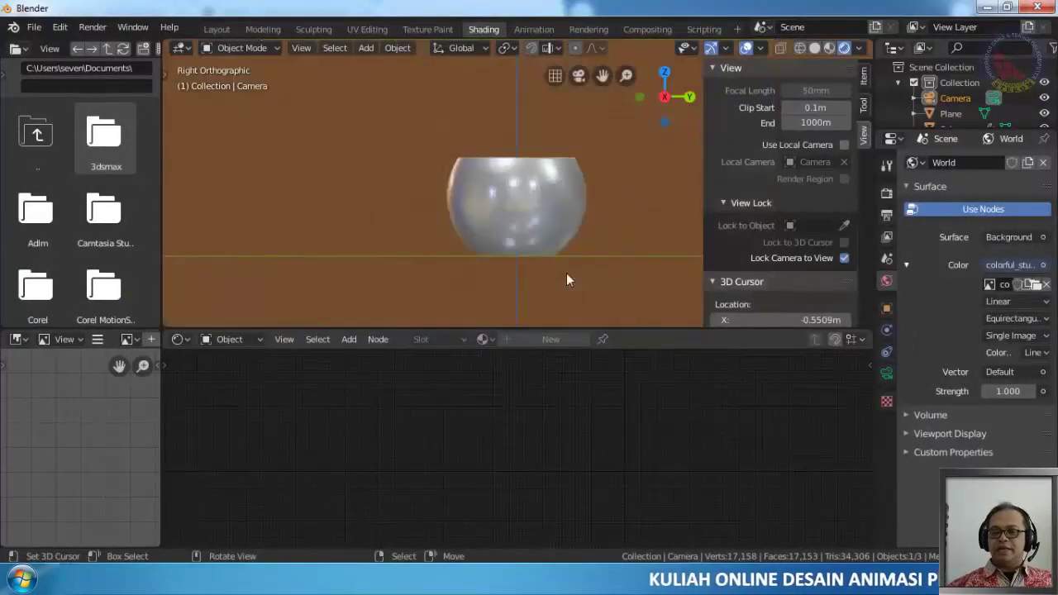
click(216, 30)
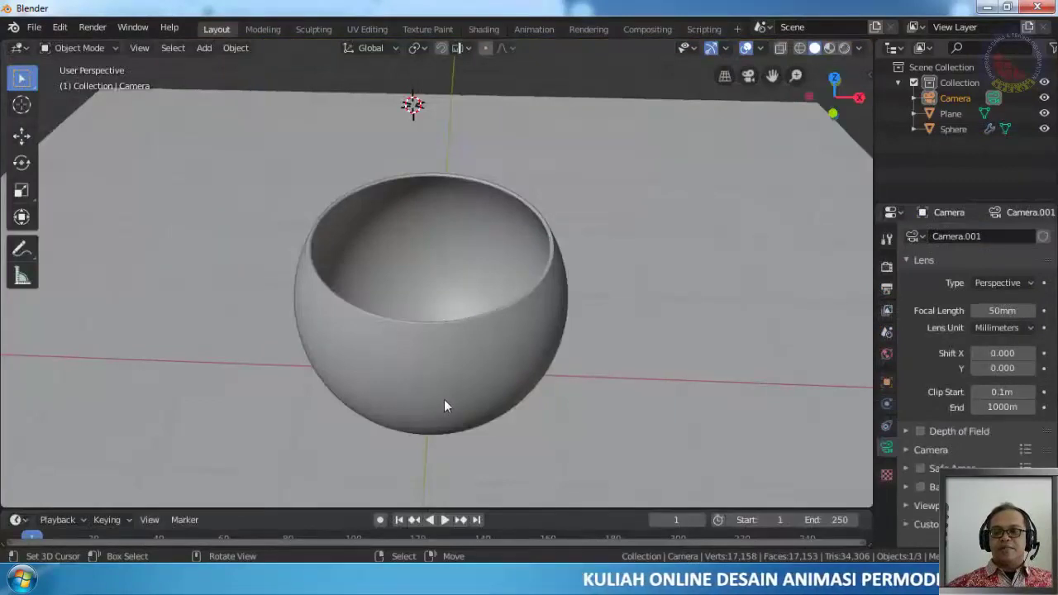
scroll(449, 404, down, 3)
scroll(449, 405, up, 1)
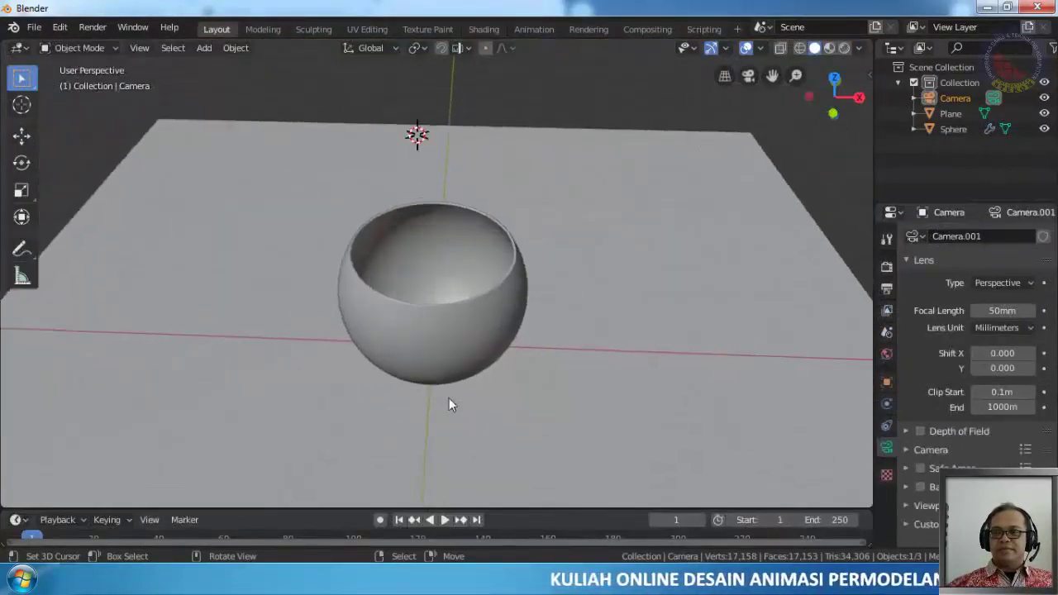
key(KP_0)
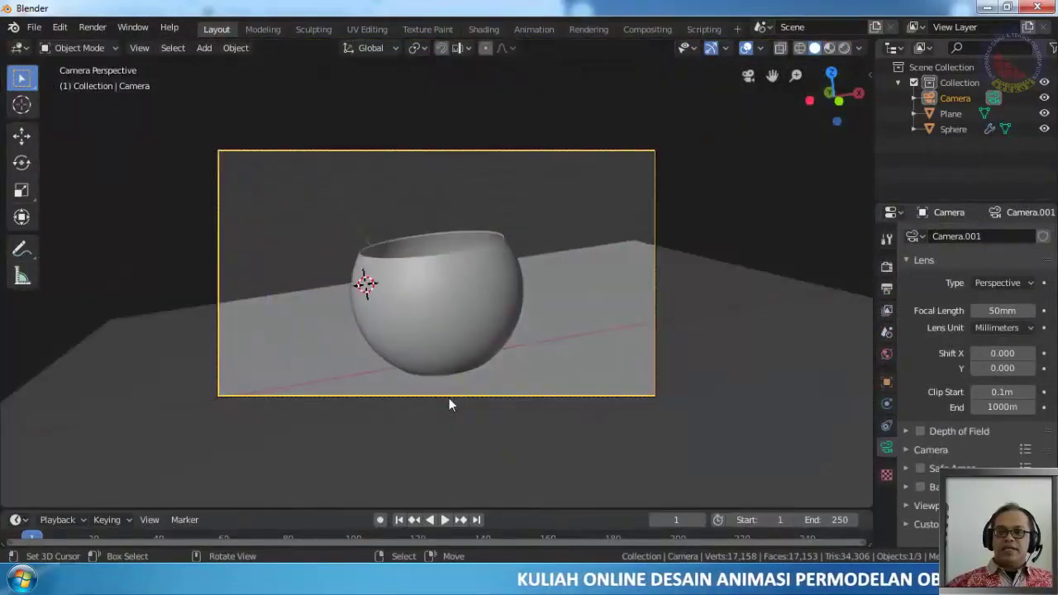
mouse_move(522, 295)
middle_down()
mouse_move(516, 326)
mouse_move(516, 313)
middle_up()
key(KP_0)
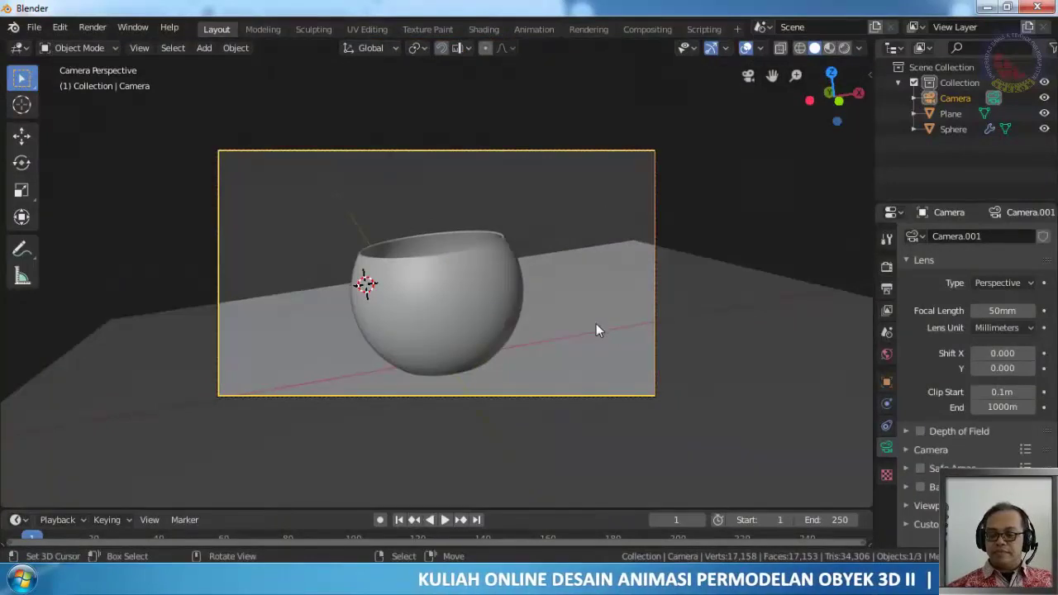
Turn on Lock Camera to View for the viewport in the Layout workspace
key(m)
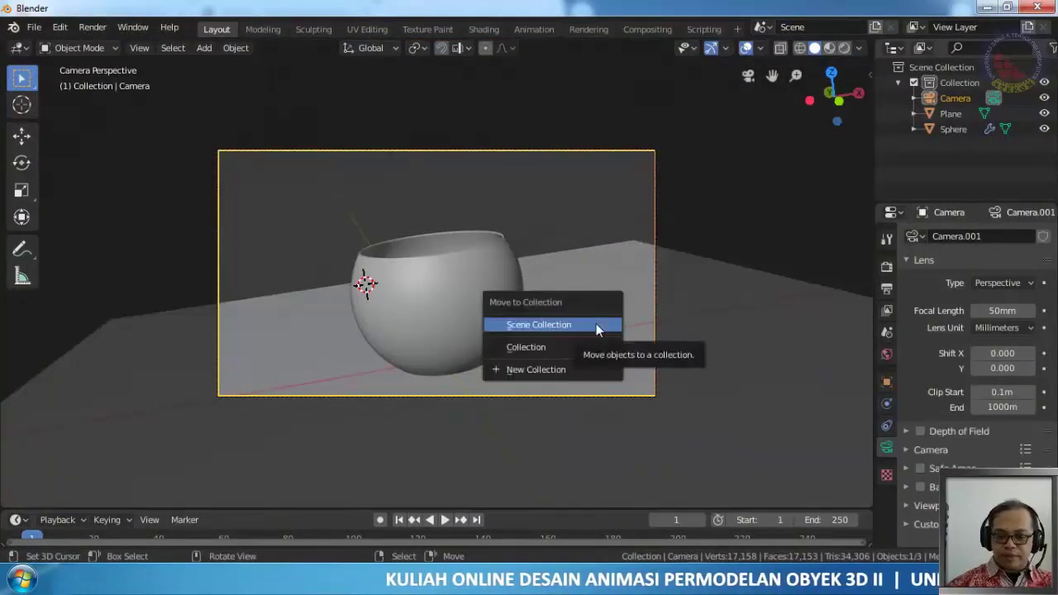
key(Escape)
key(n)
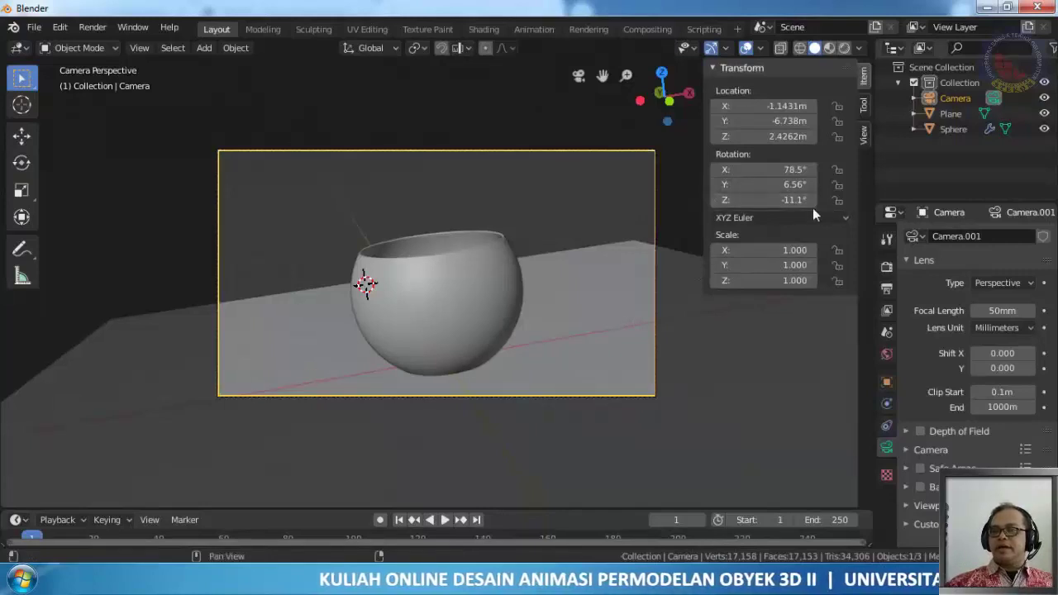
click(864, 134)
click(843, 259)
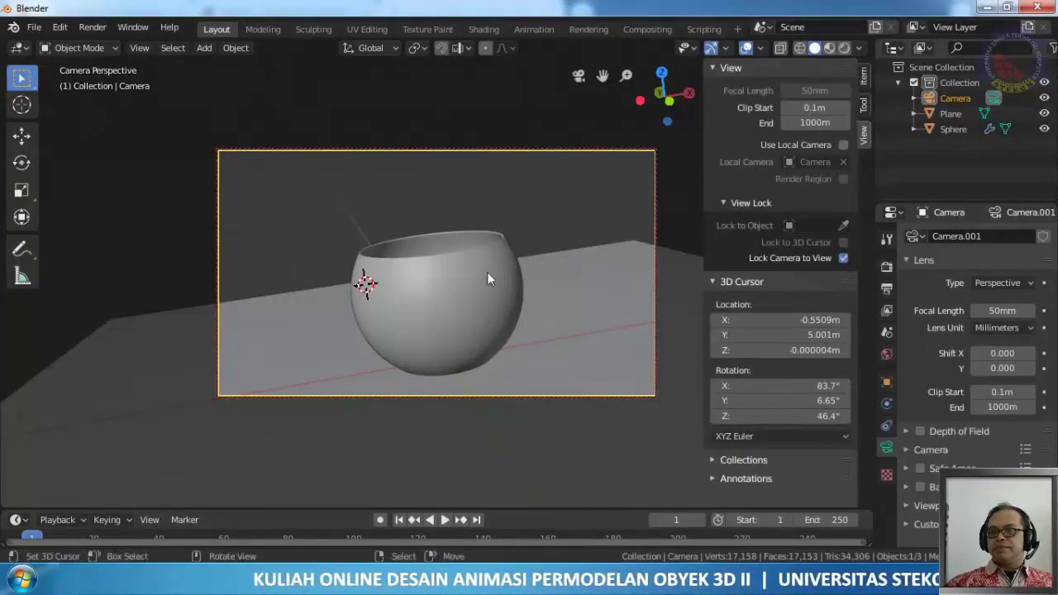
Orbit the locked camera around the bowl to a low side angle just above the plane
middle_drag(280, 308, 458, 329)
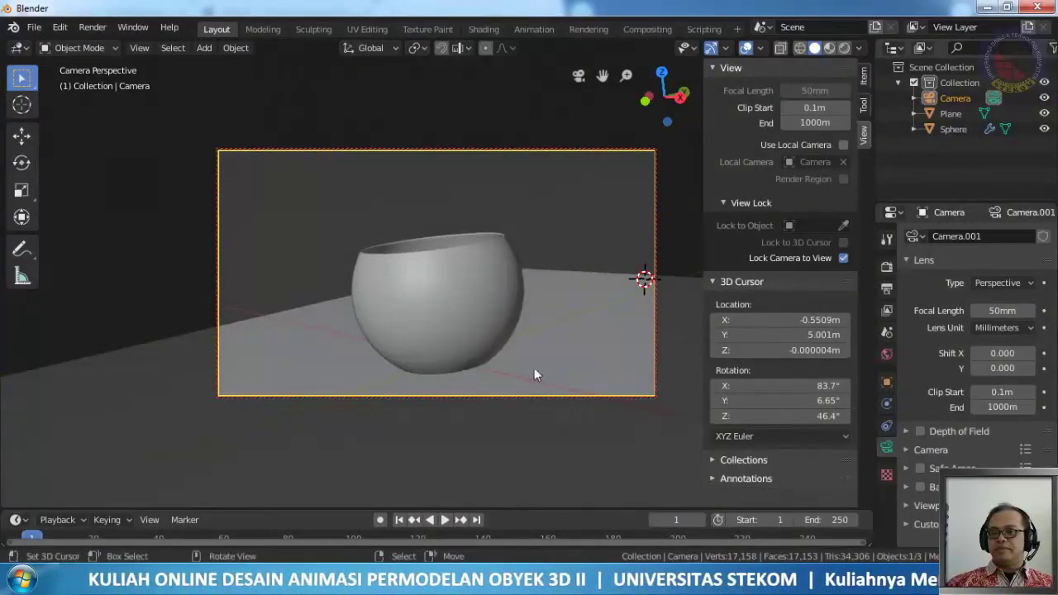
middle_drag(510, 359, 515, 389)
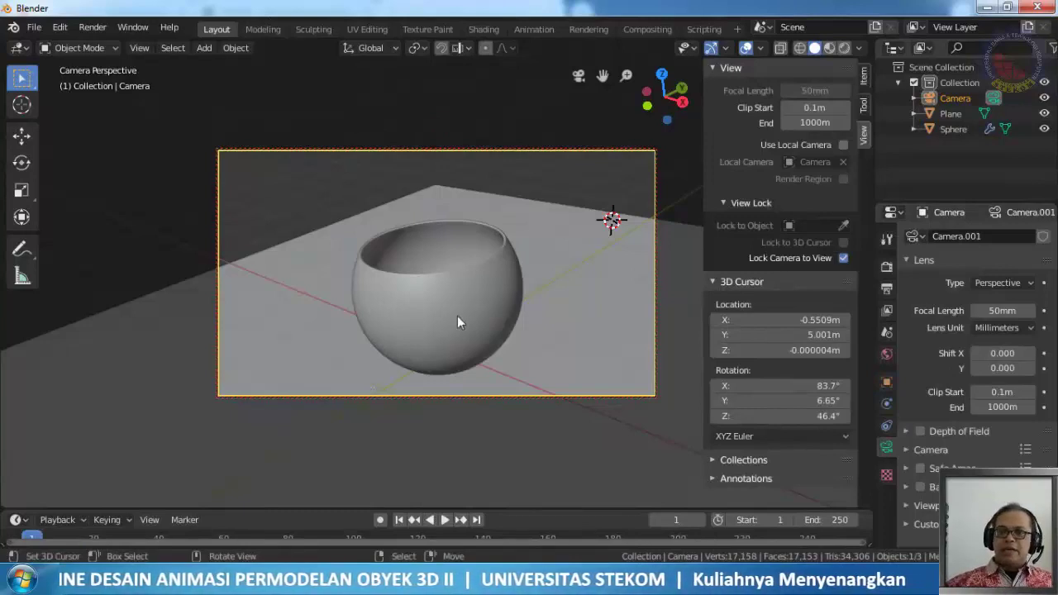
middle_drag(457, 316, 467, 301)
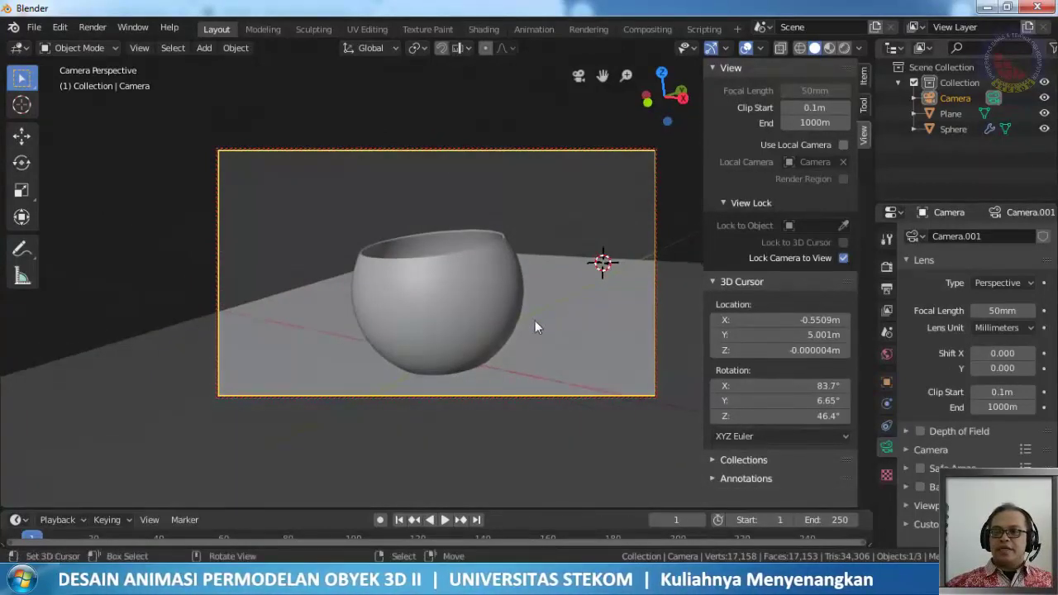
middle_drag(534, 326, 592, 318)
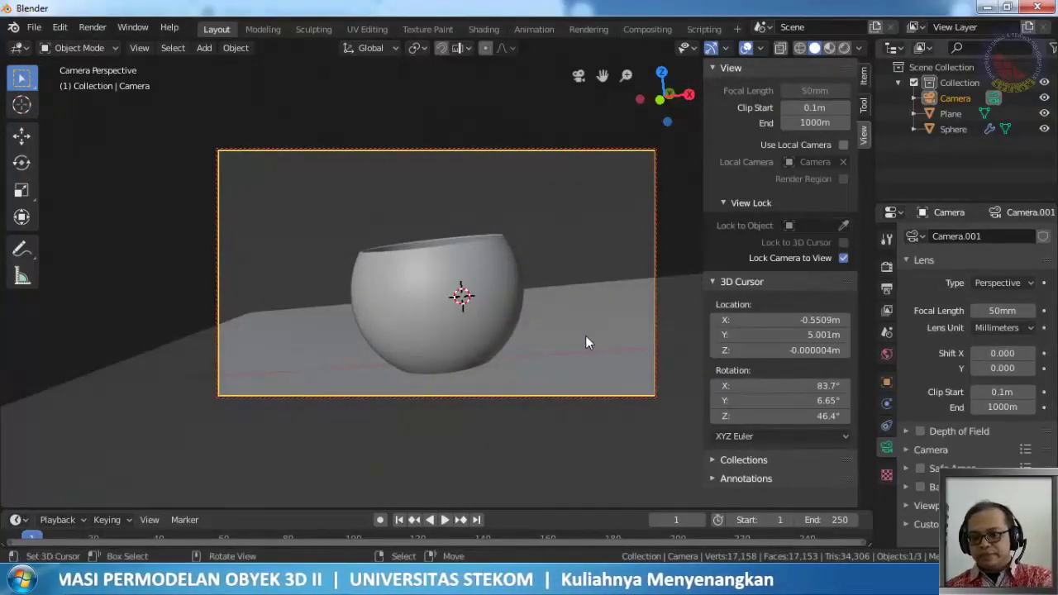
Roll the camera by about -5.2° to level the horizon, and shift the framing so the bowl sits lower left
key(r)
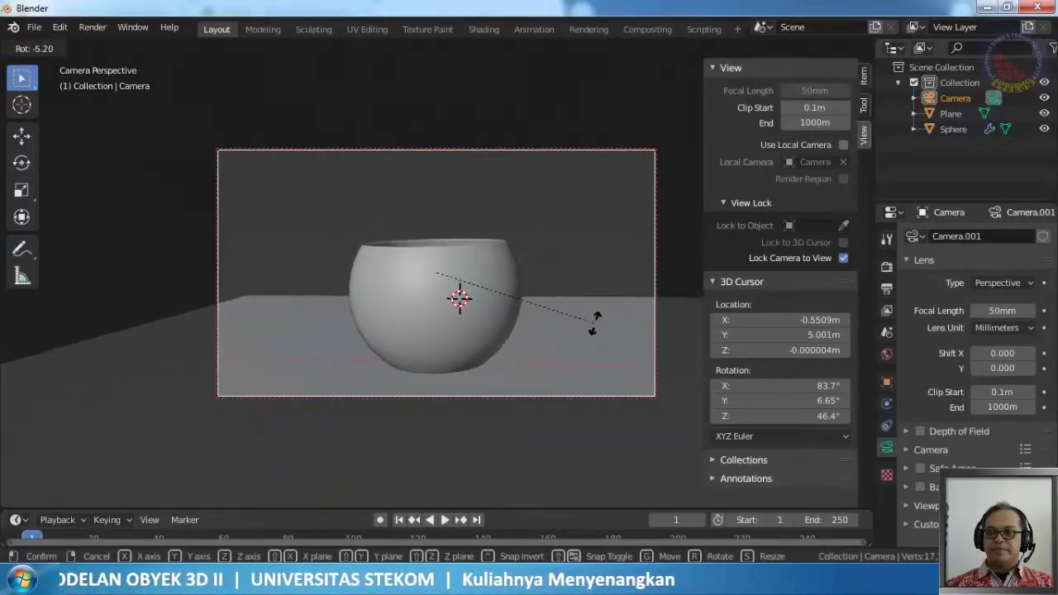
click(595, 321)
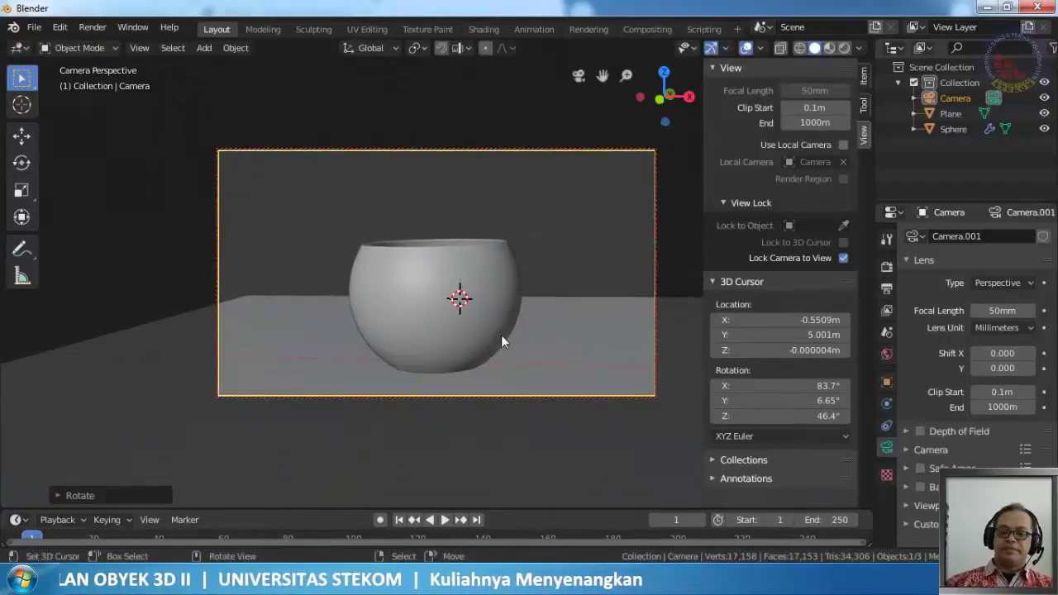
middle_drag(503, 309, 461, 306)
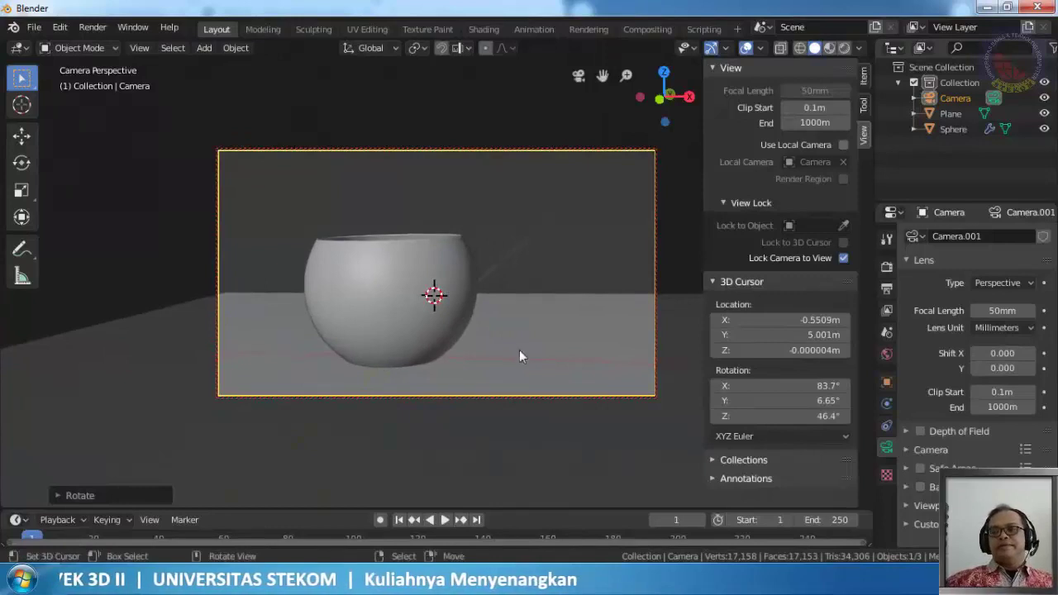
mouse_move(513, 327)
middle_down()
mouse_move(510, 364)
mouse_move(500, 327)
mouse_move(499, 338)
middle_up()
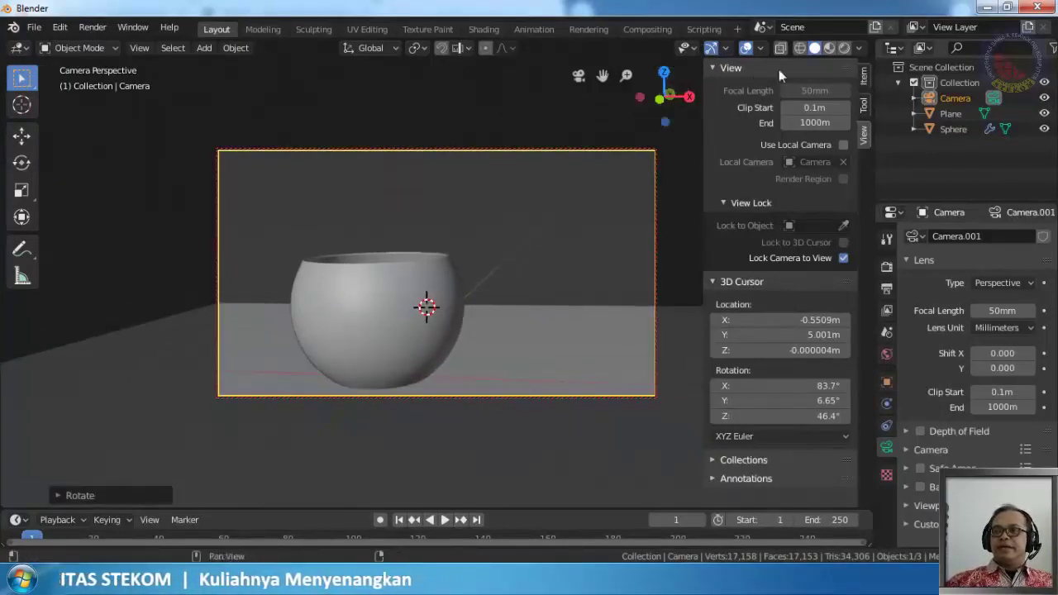
Show the viewport in rendered shading and replace the world's environment image with Theatre-Side_Env.hdr from the Theatre_Seating folder
click(845, 49)
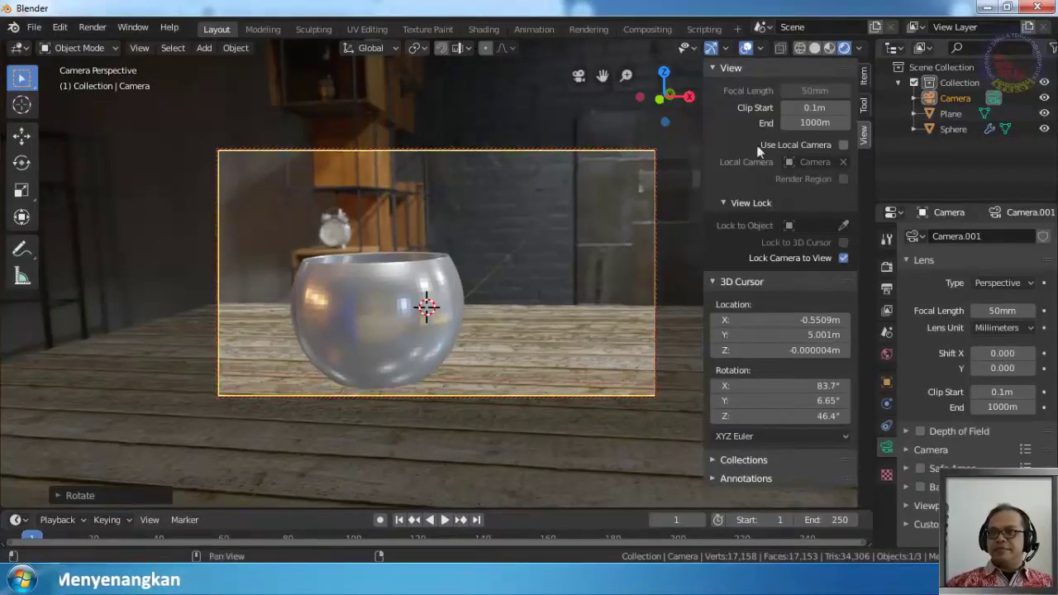
click(886, 330)
click(886, 355)
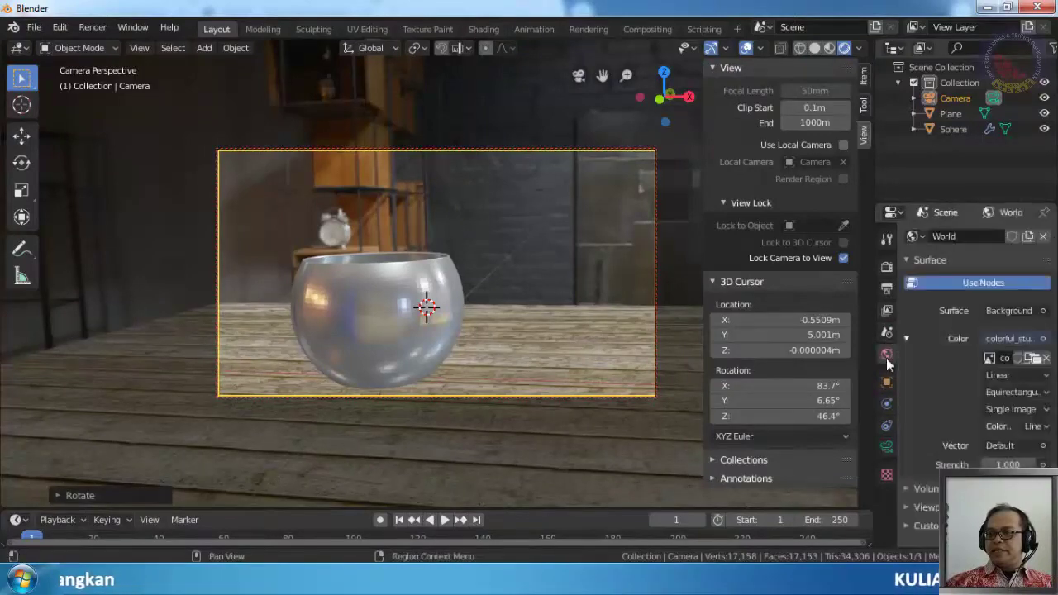
click(1031, 359)
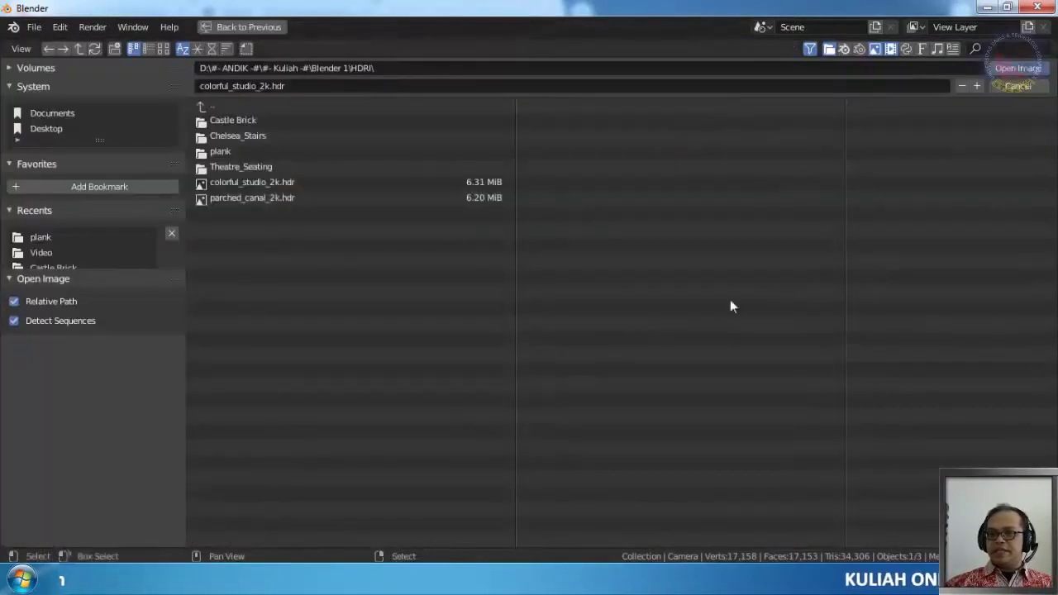
click(271, 187)
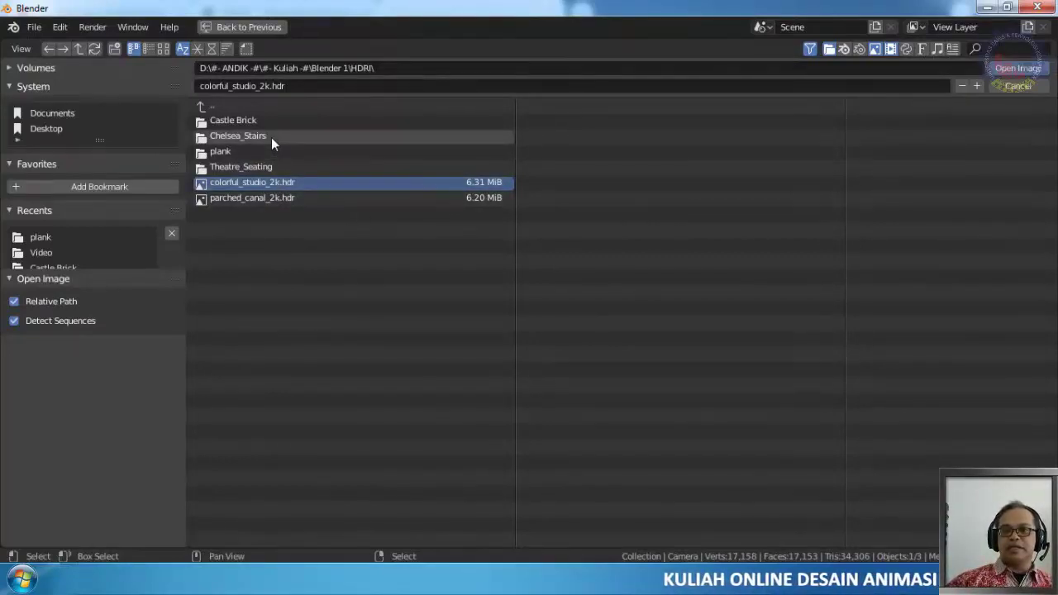
click(264, 172)
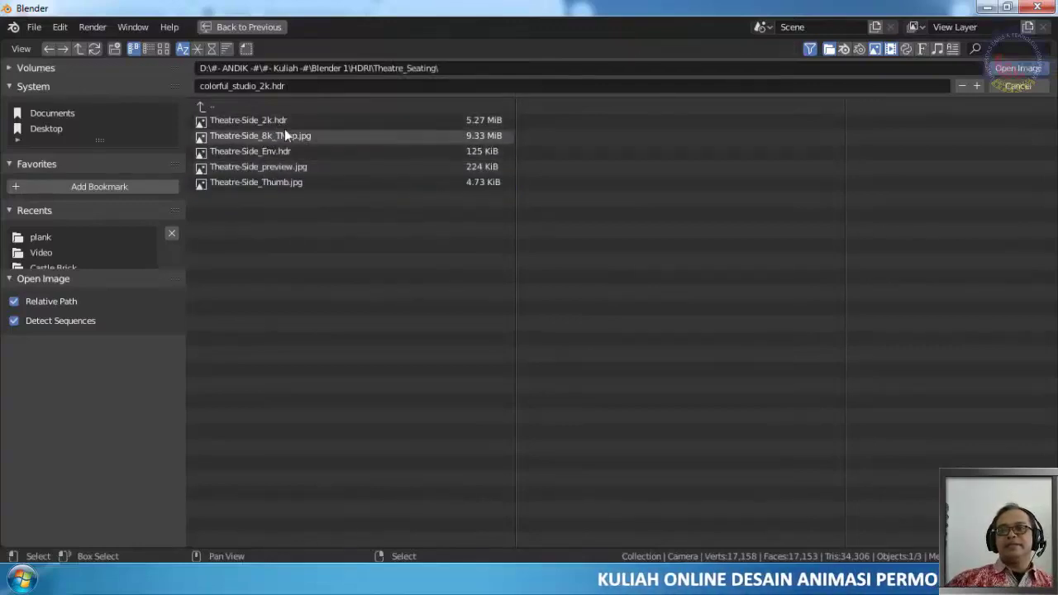
click(311, 151)
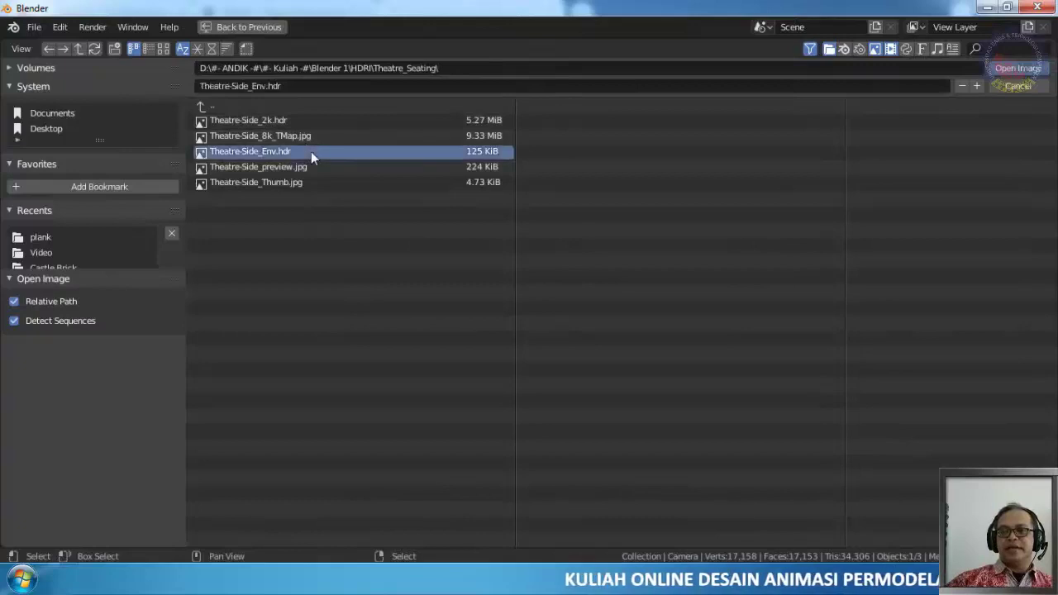
click(1010, 71)
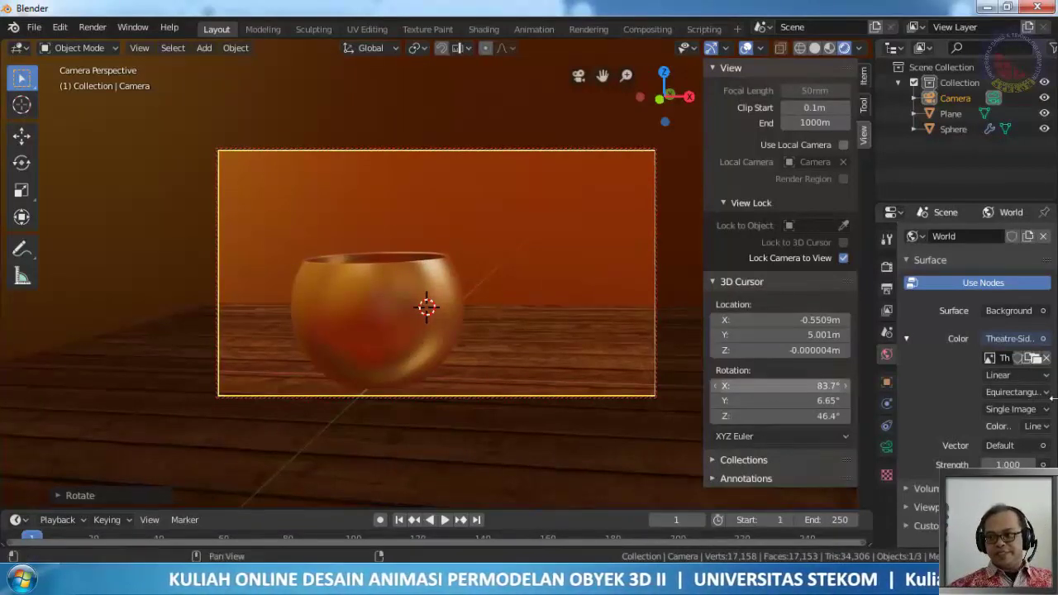
Switch the world's environment image to Theatre-Side_2k.hdr and orbit the camera around the bowl to check the theatre background
click(1034, 358)
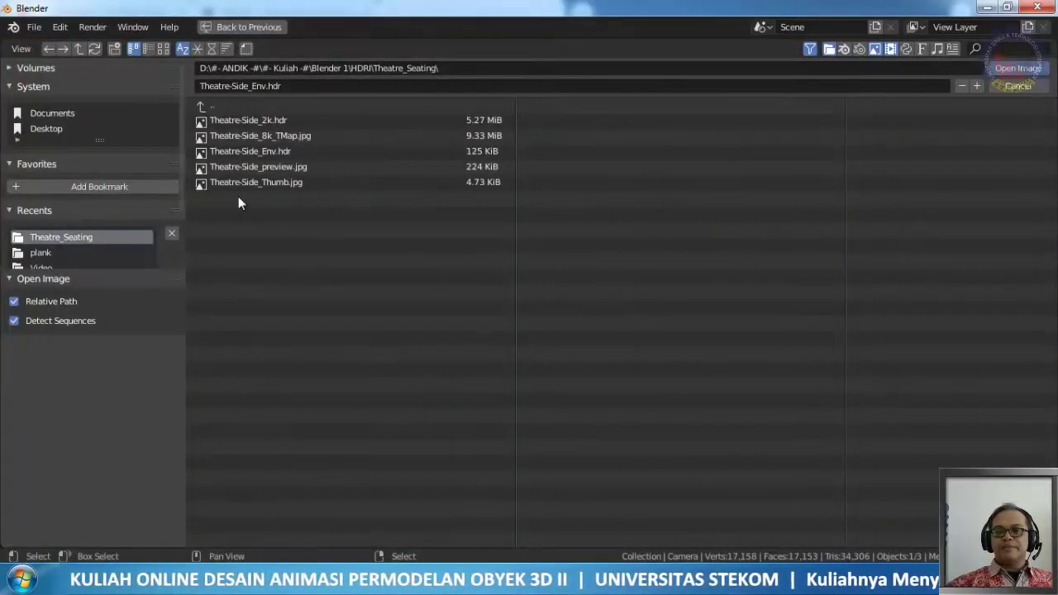
click(291, 120)
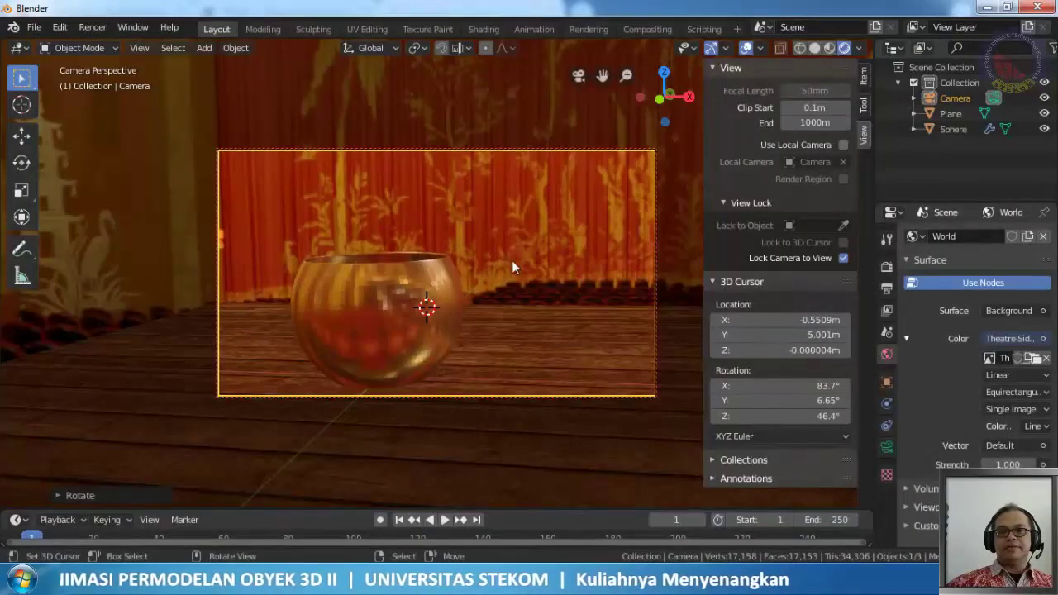
middle_drag(515, 283, 430, 281)
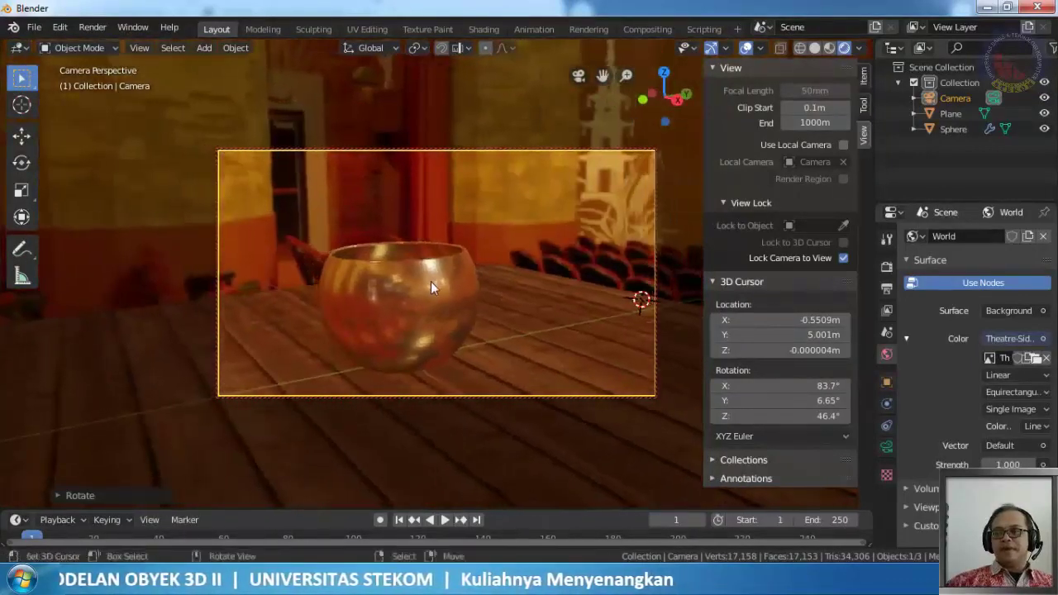
Replace the world's environment image with parched_canal_2k.hdr from the HDRI folder
click(1037, 362)
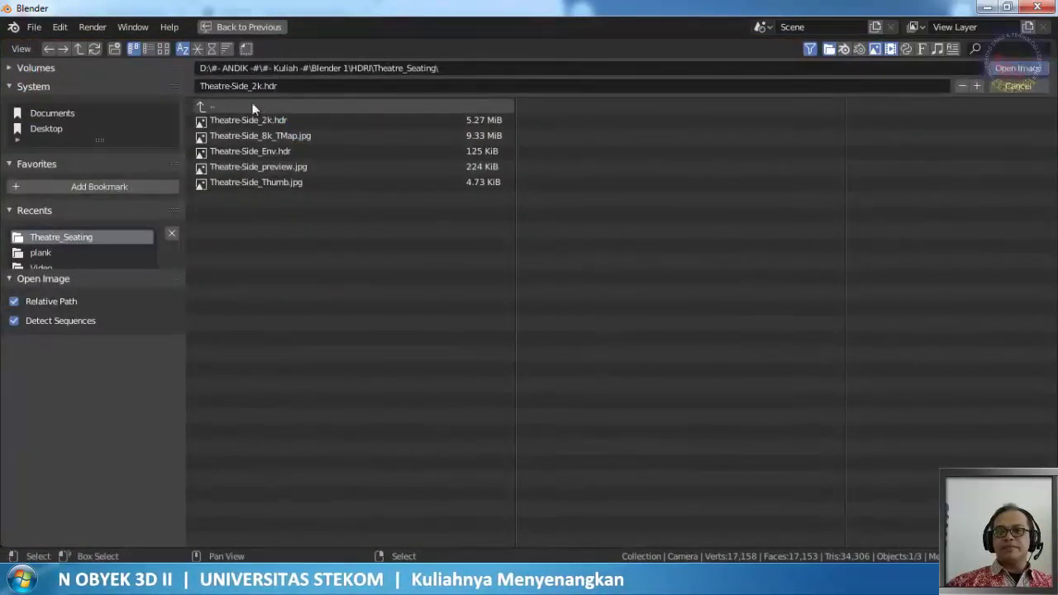
click(205, 108)
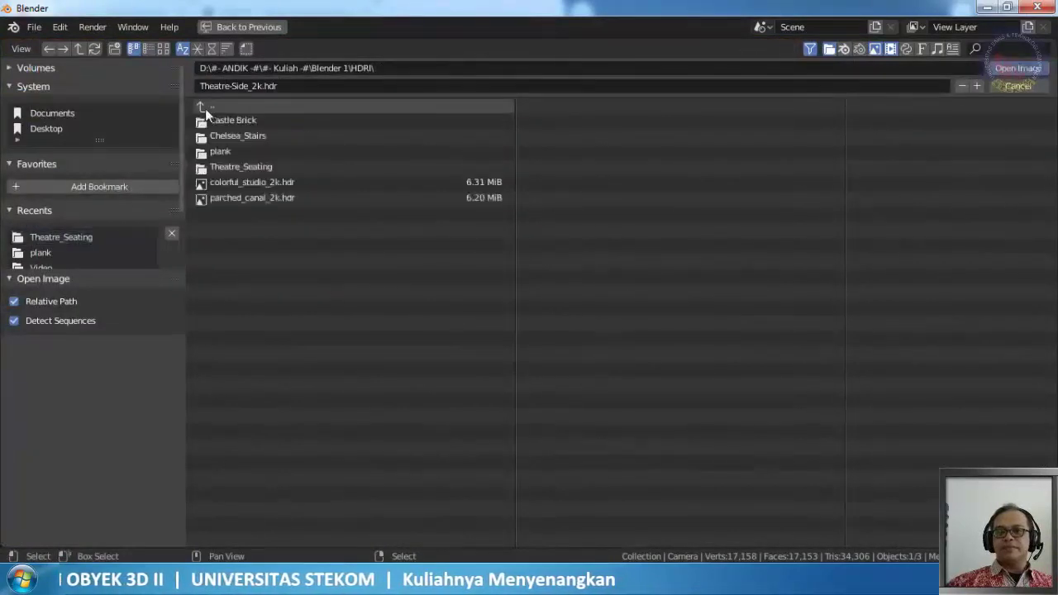
click(325, 200)
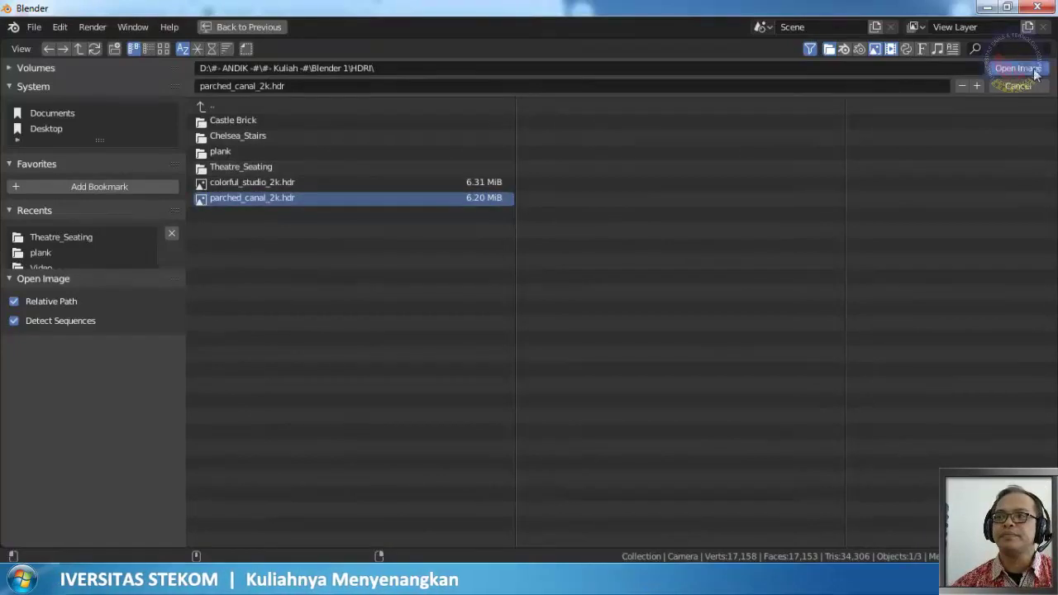
key(Return)
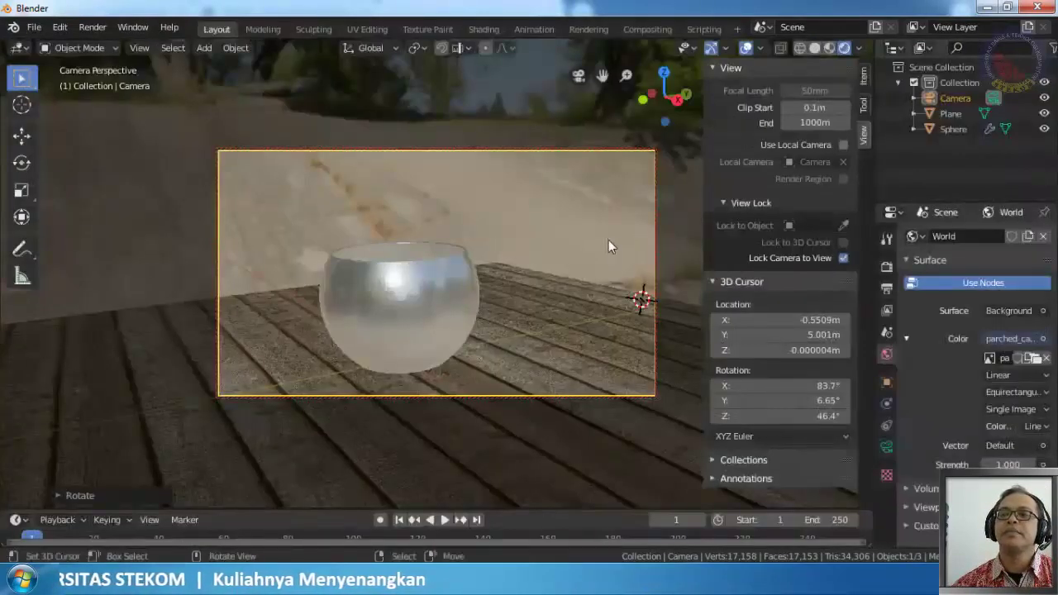
Orbit and reframe the camera at a low angle so the bowl stands on the planks before the trees and sky
middle_drag(508, 284, 447, 357)
middle_drag(437, 339, 437, 309)
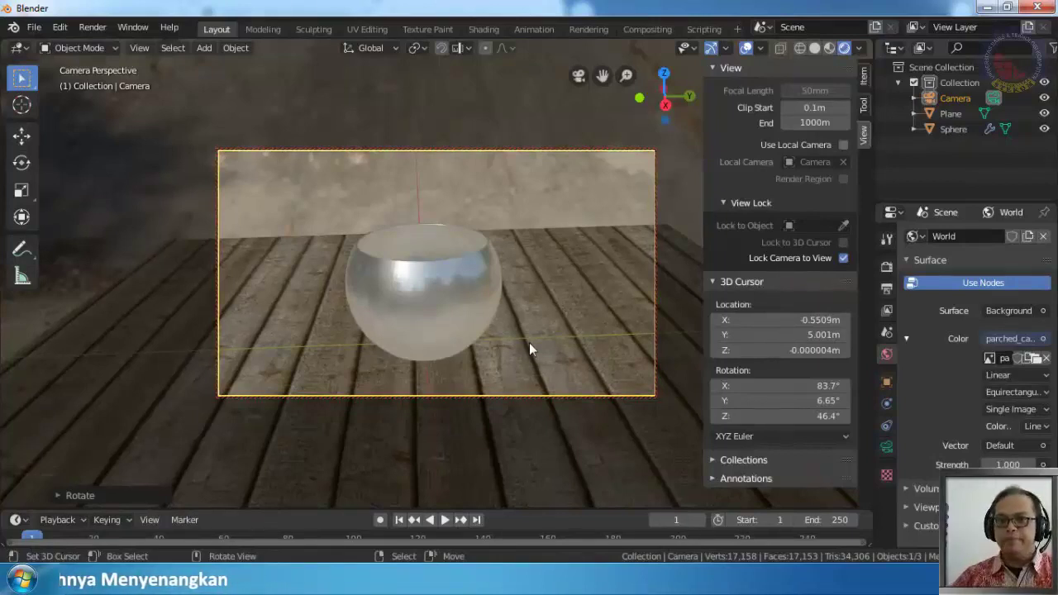
middle_drag(339, 326, 668, 291)
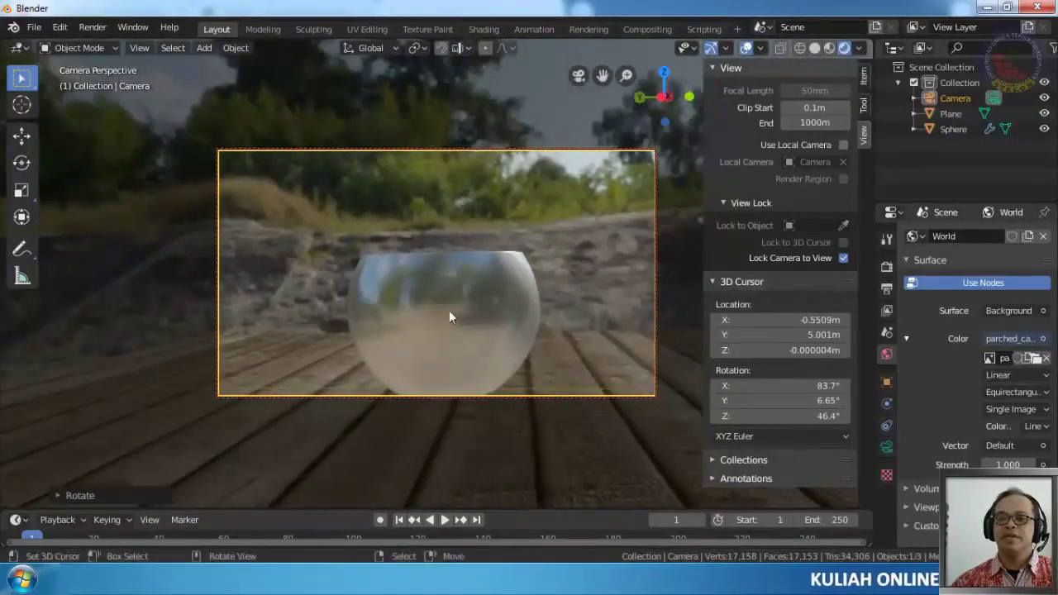
middle_drag(365, 296, 387, 301)
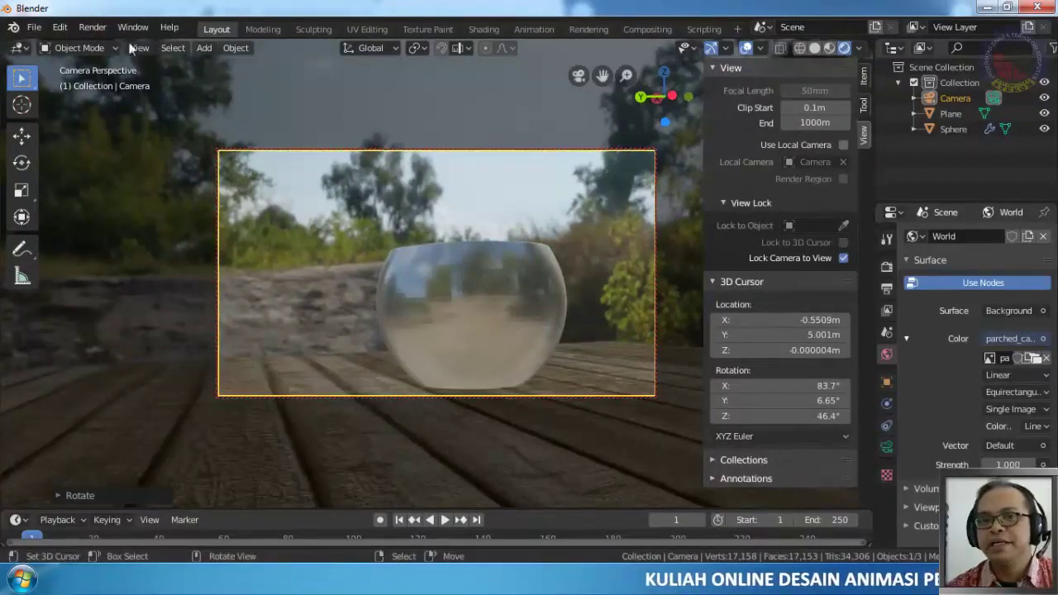
Render a still image from the camera and examine the bowl and its reflections up close and at full frame
click(88, 29)
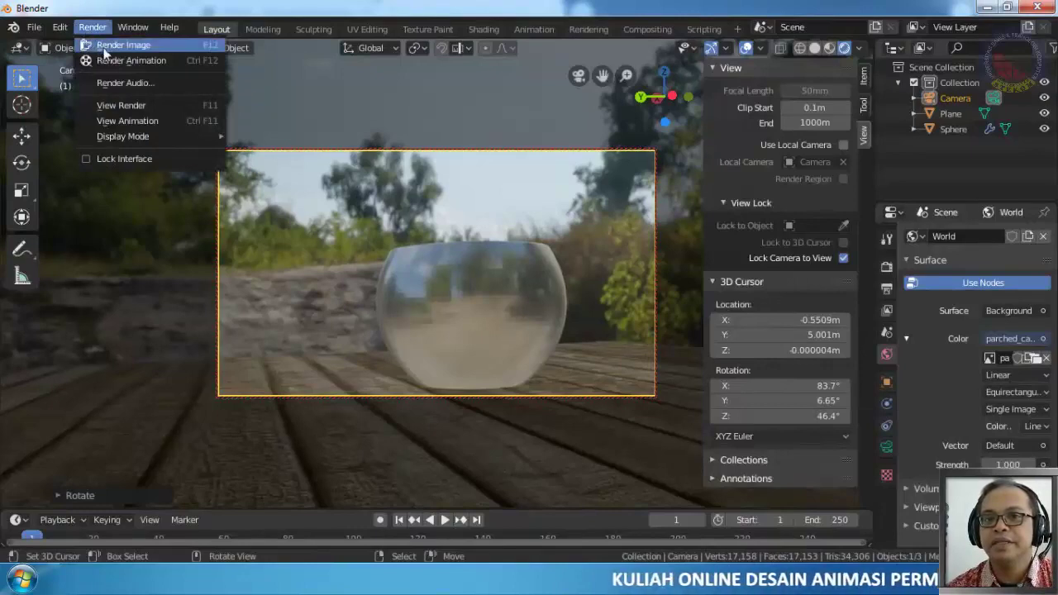
click(100, 46)
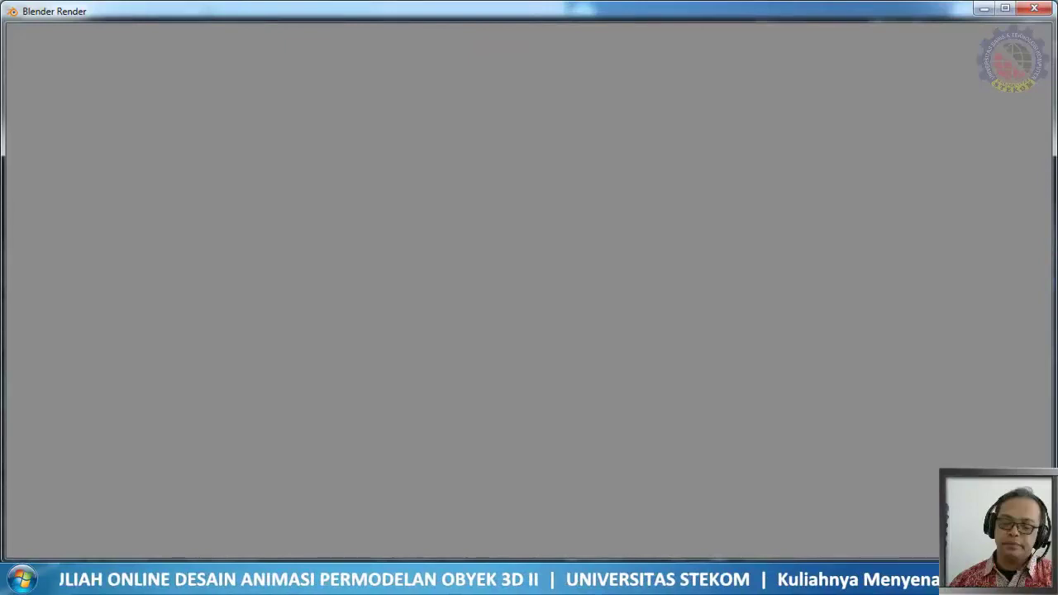
scroll(611, 238, down, 3)
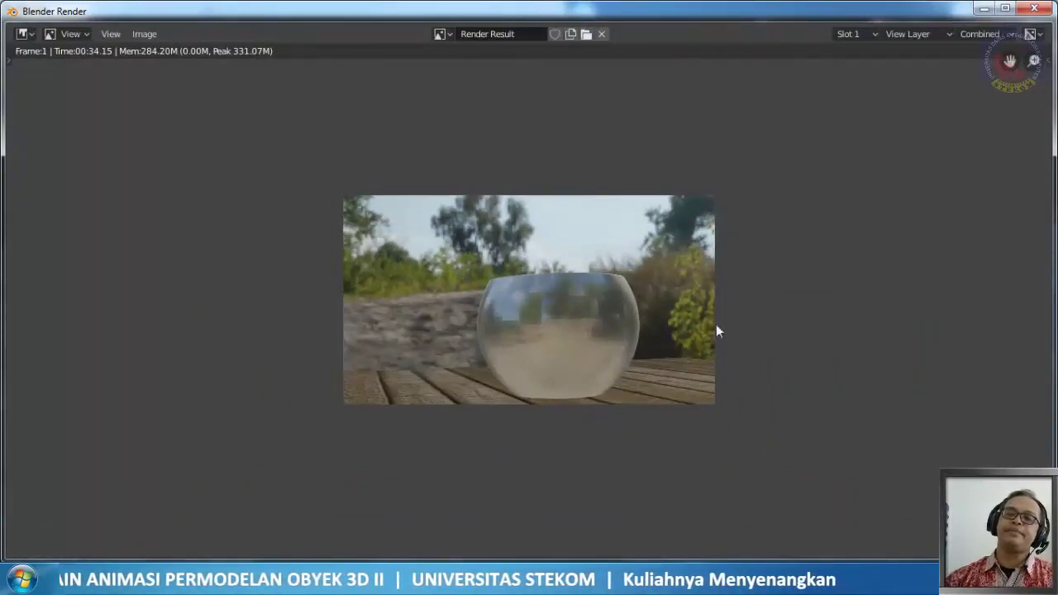
scroll(635, 329, up, 4)
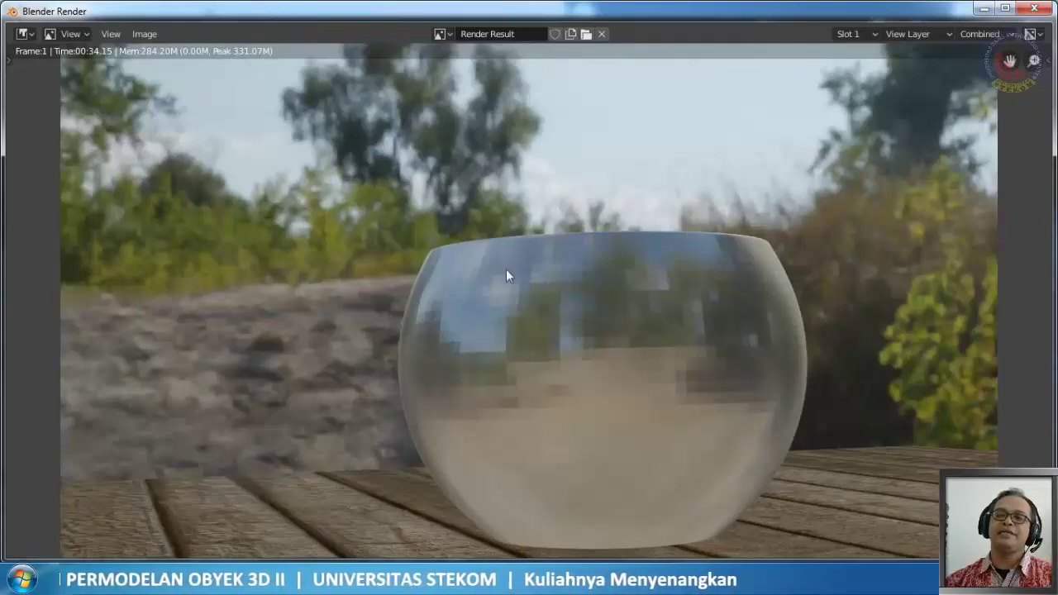
scroll(621, 322, down, 2)
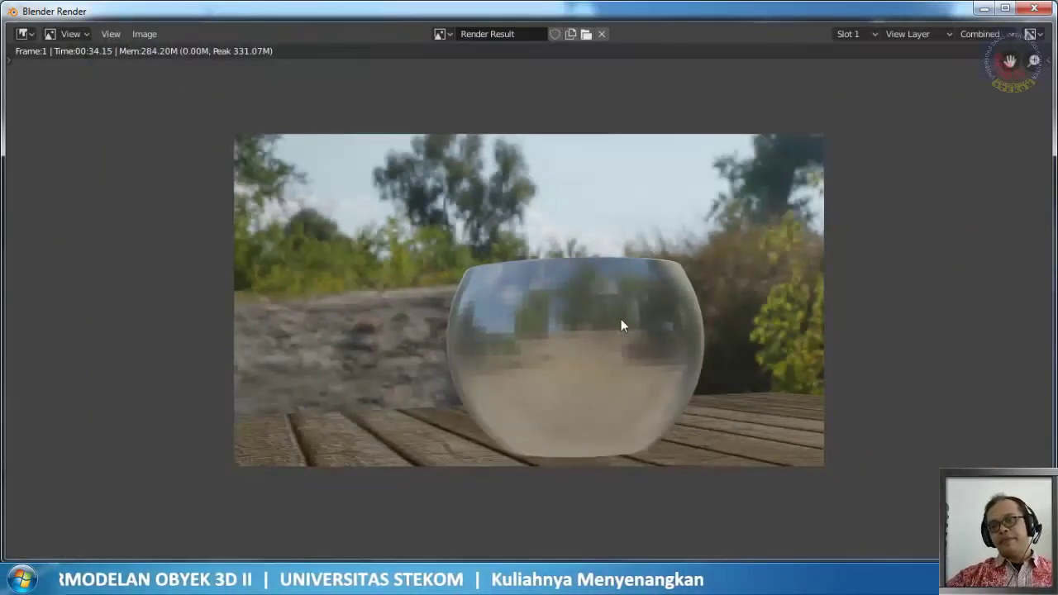
scroll(621, 319, down, 1)
scroll(620, 319, down, 1)
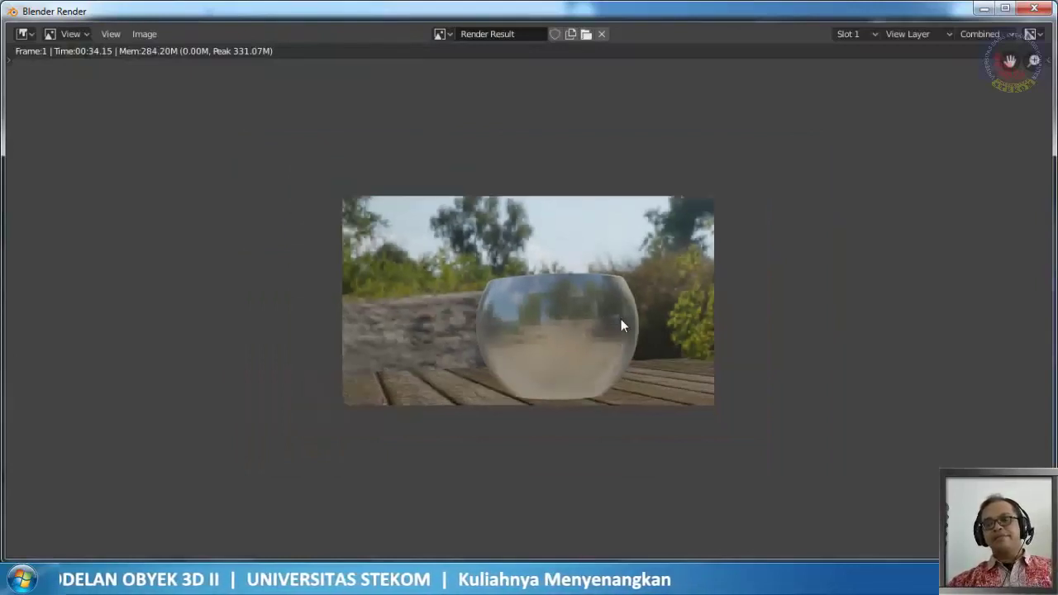
scroll(621, 319, up, 2)
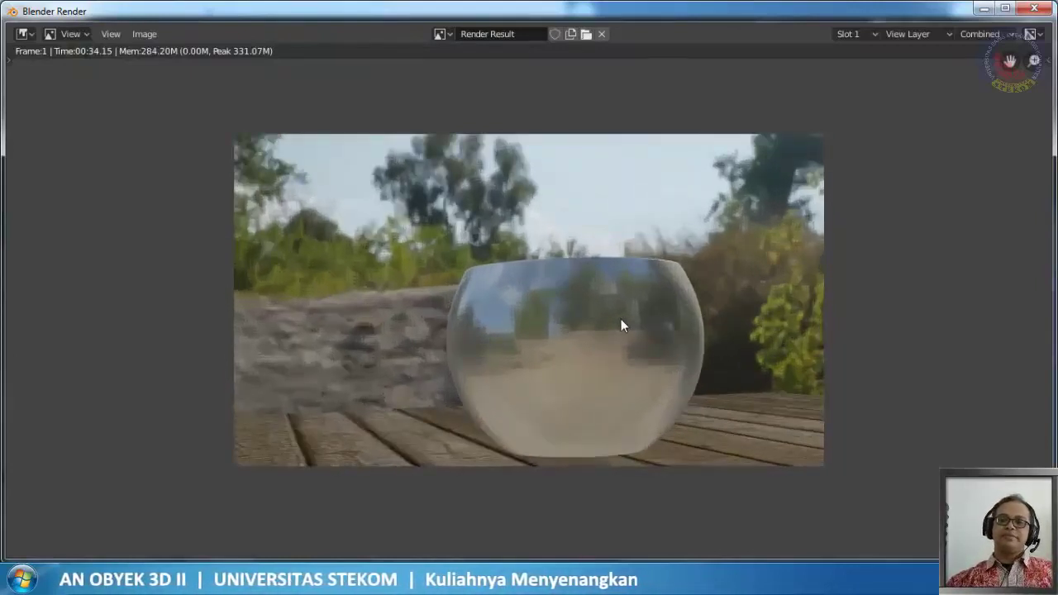
Examine the rendered bowl and its reflections up close and at full frame, and close the render window
scroll(621, 319, up, 1)
scroll(621, 319, up, 1)
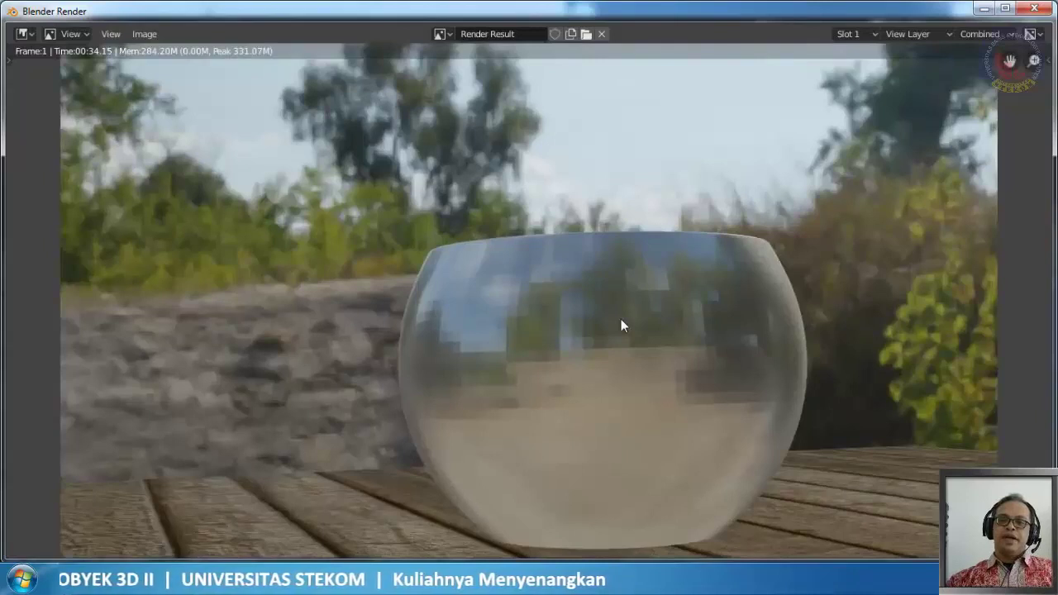
scroll(621, 319, down, 1)
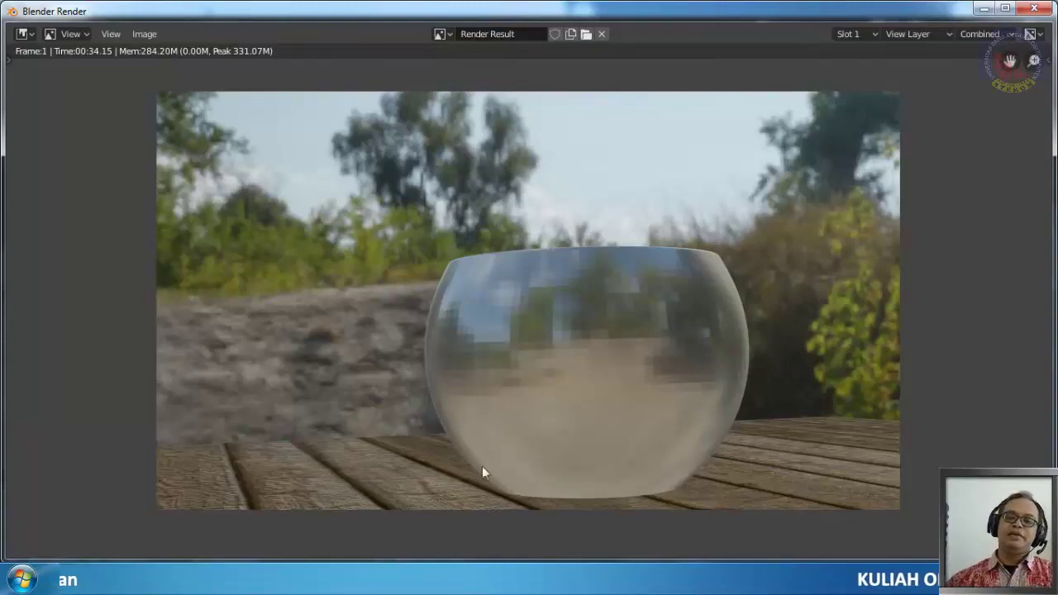
mouse_move(285, 579)
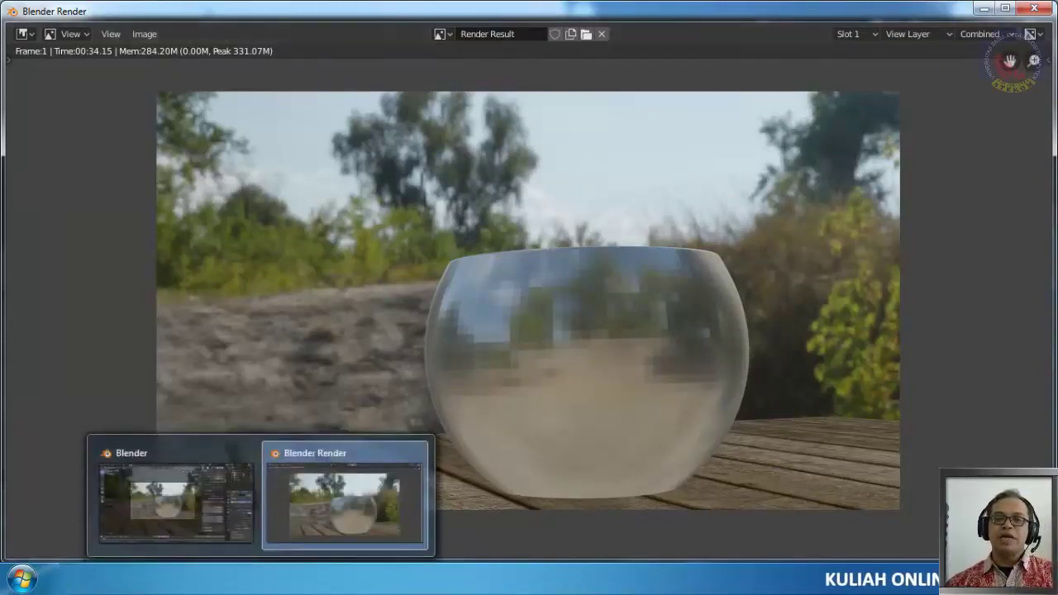
click(344, 496)
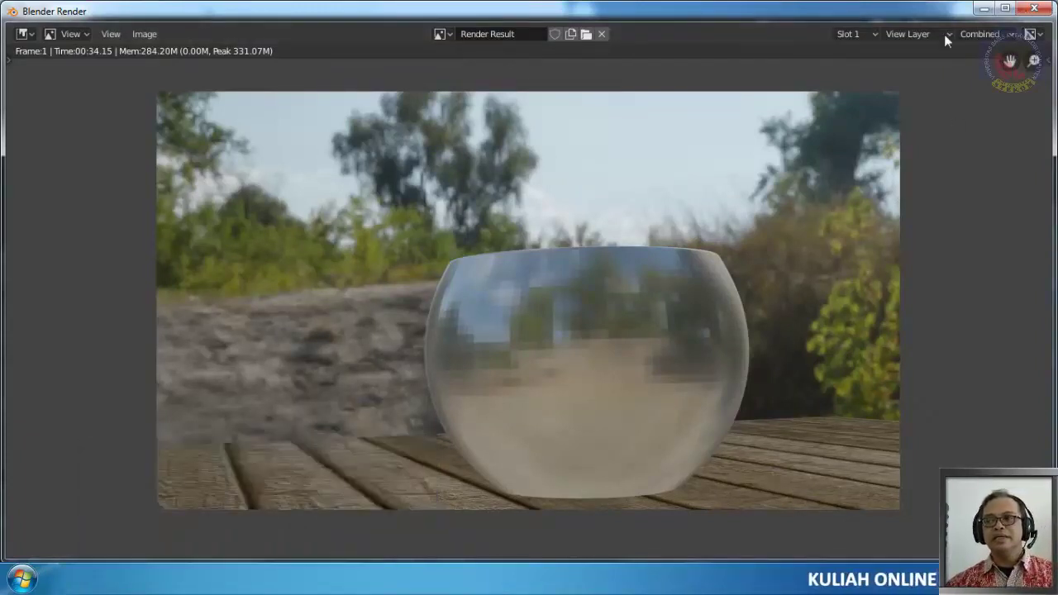
click(1034, 10)
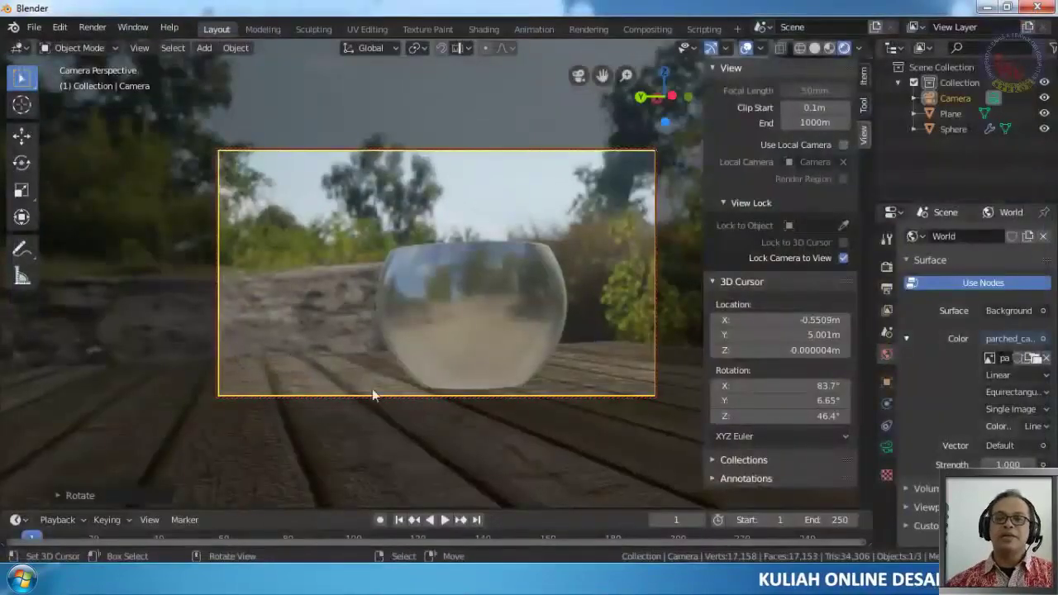
Switch to the Shading workspace and select the wood plank plane to show its material nodes
click(305, 29)
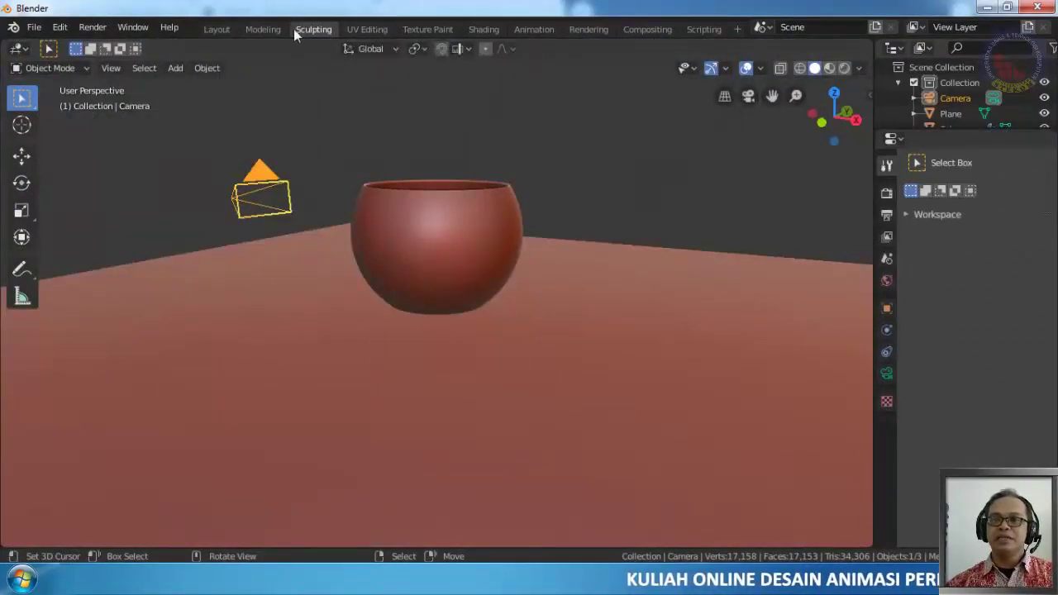
click(474, 29)
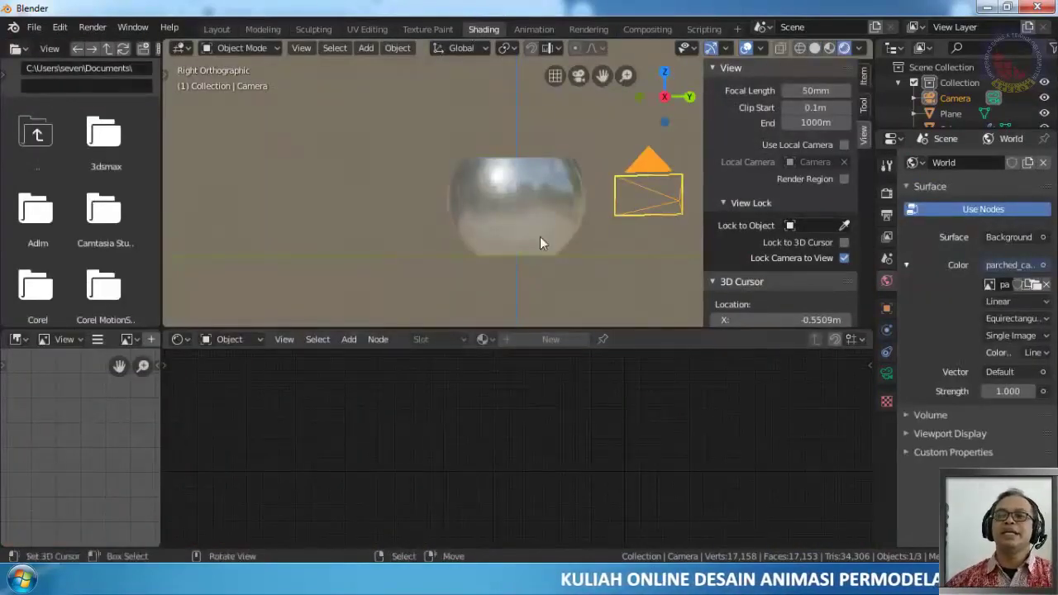
middle_drag(483, 292, 401, 275)
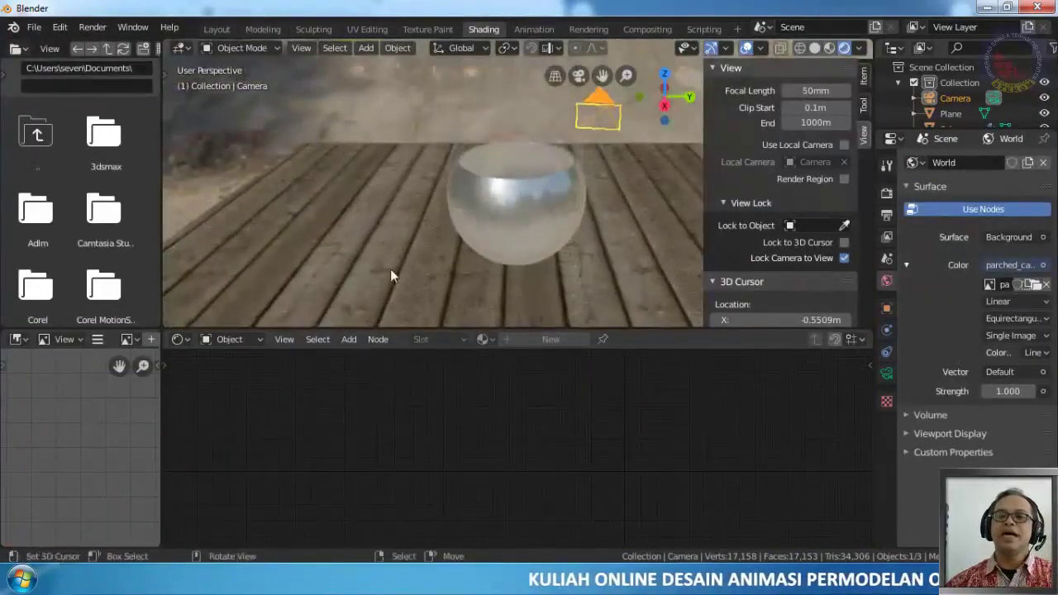
click(390, 269)
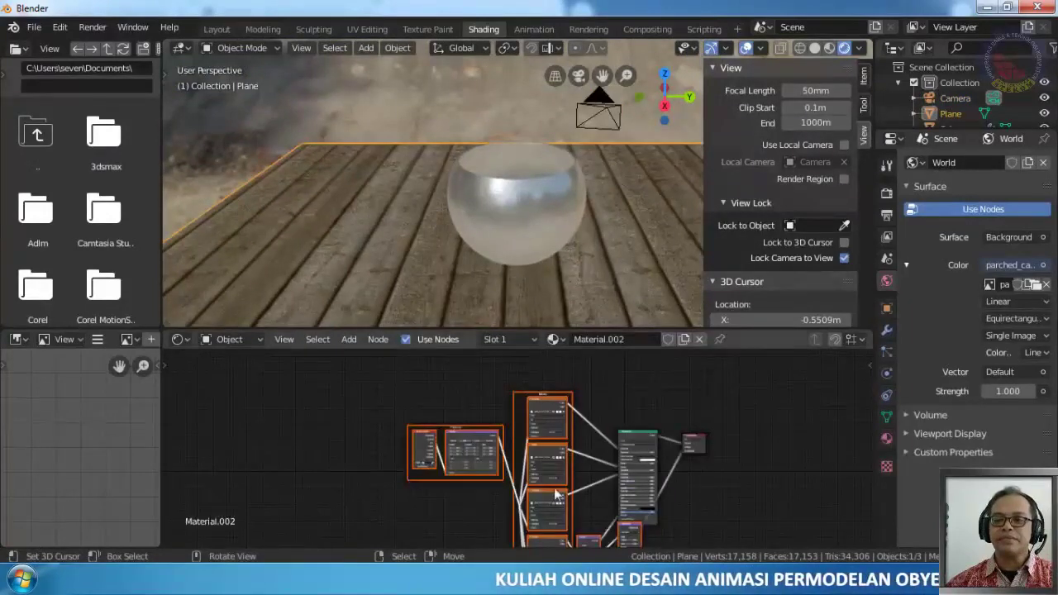
Examine the plank material's node tree and the name of the image used in its Base Color texture node
middle_drag(545, 476, 413, 445)
scroll(381, 368, up, 2)
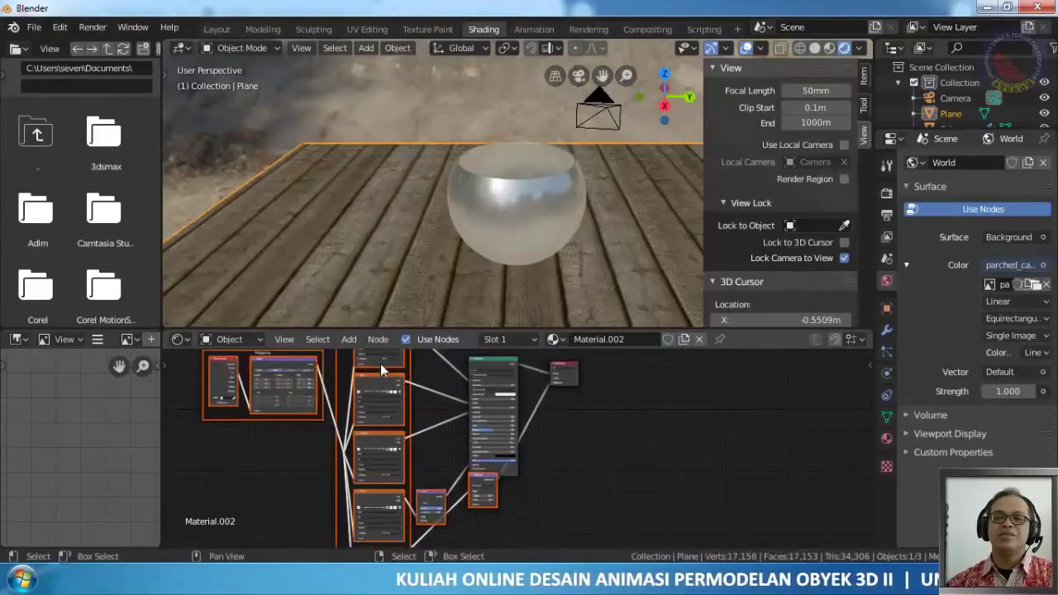
scroll(381, 369, up, 4)
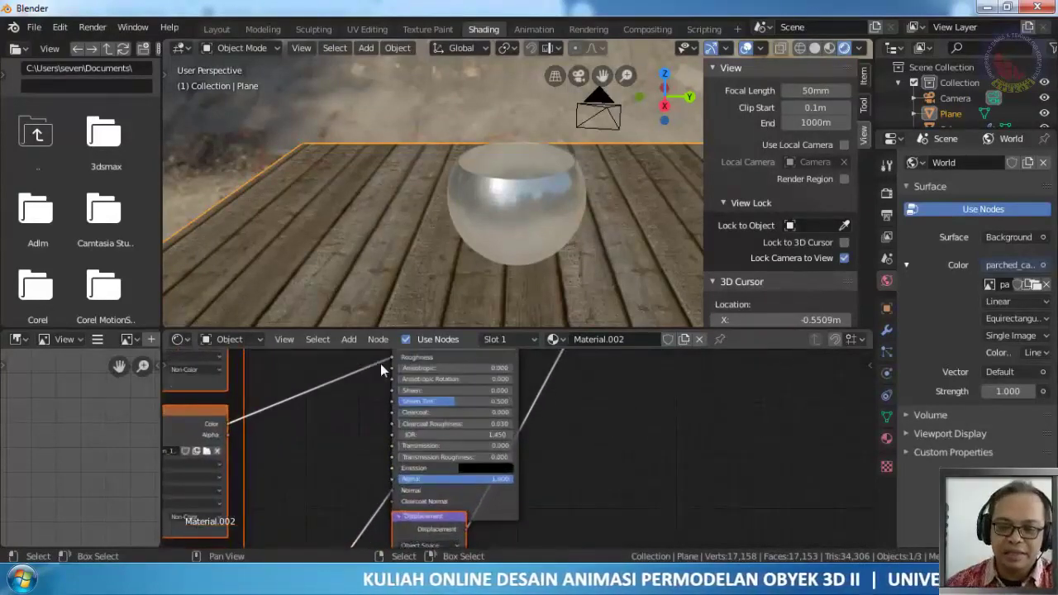
middle_drag(363, 384, 595, 489)
scroll(434, 453, up, 4)
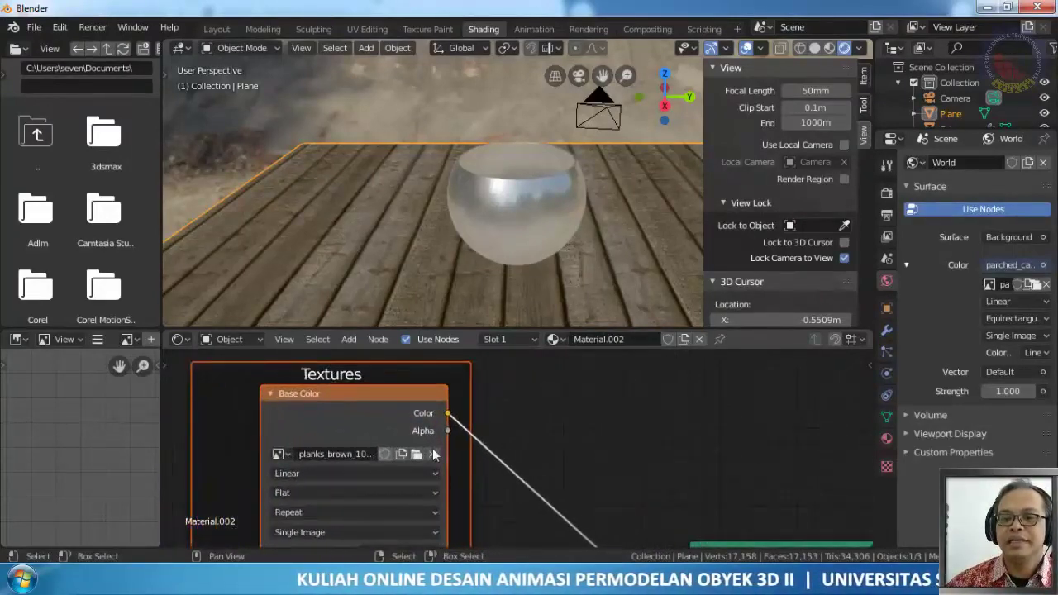
scroll(361, 393, down, 1)
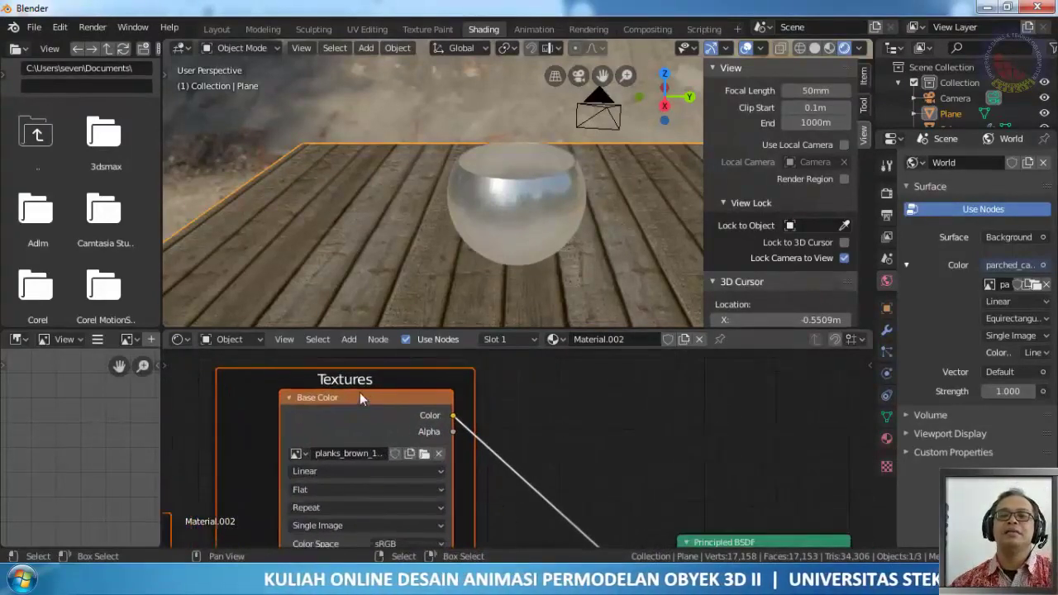
scroll(354, 421, down, 1)
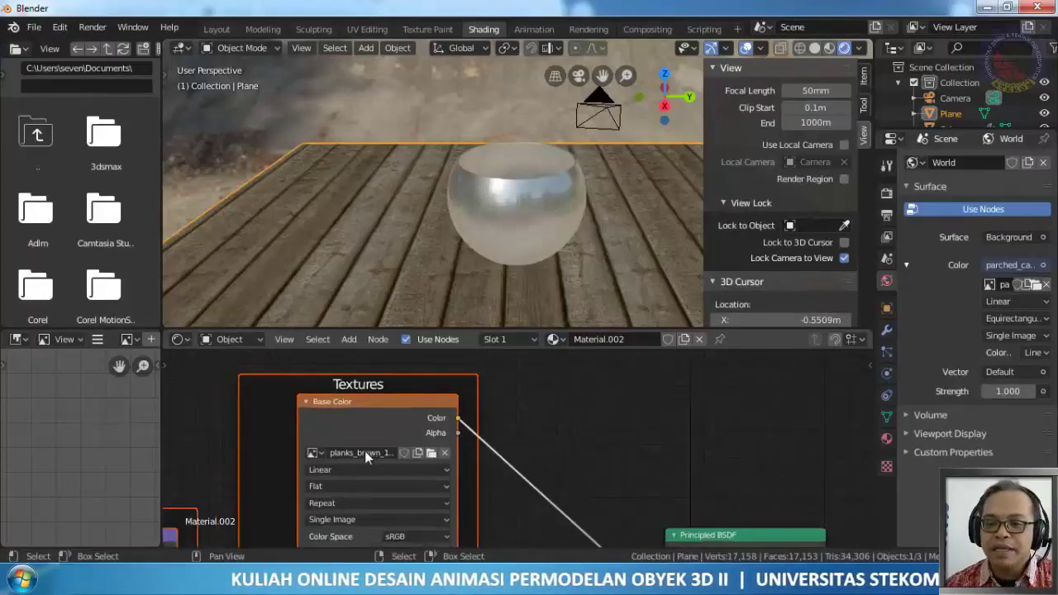
scroll(363, 456, up, 2)
scroll(361, 465, up, 1)
click(339, 457)
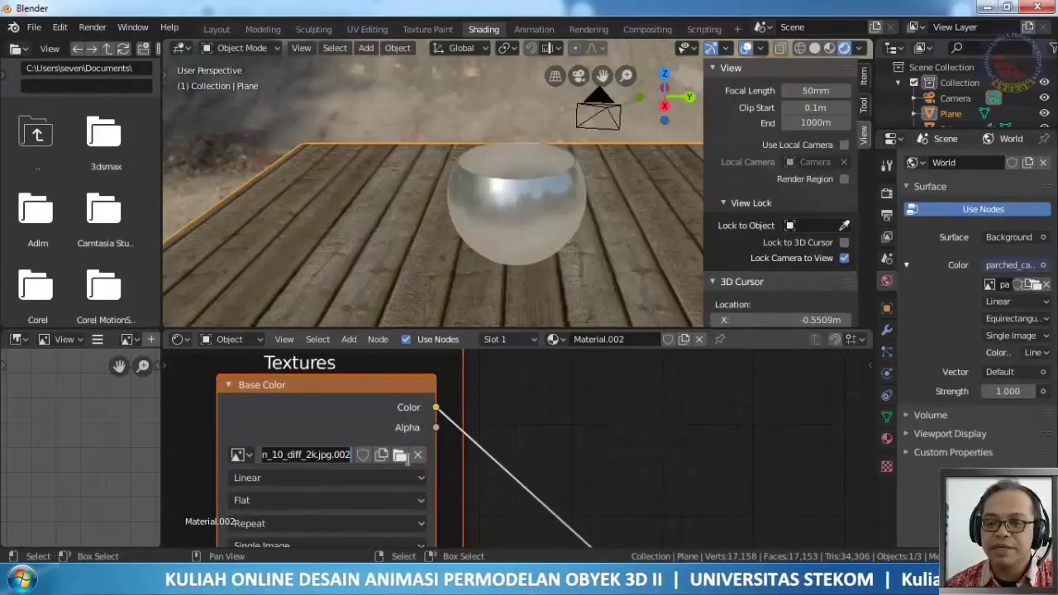
click(501, 412)
Inspect the Specular texture node's image name and its link into the Principled BSDF of the plank material
middle_drag(505, 429, 305, 535)
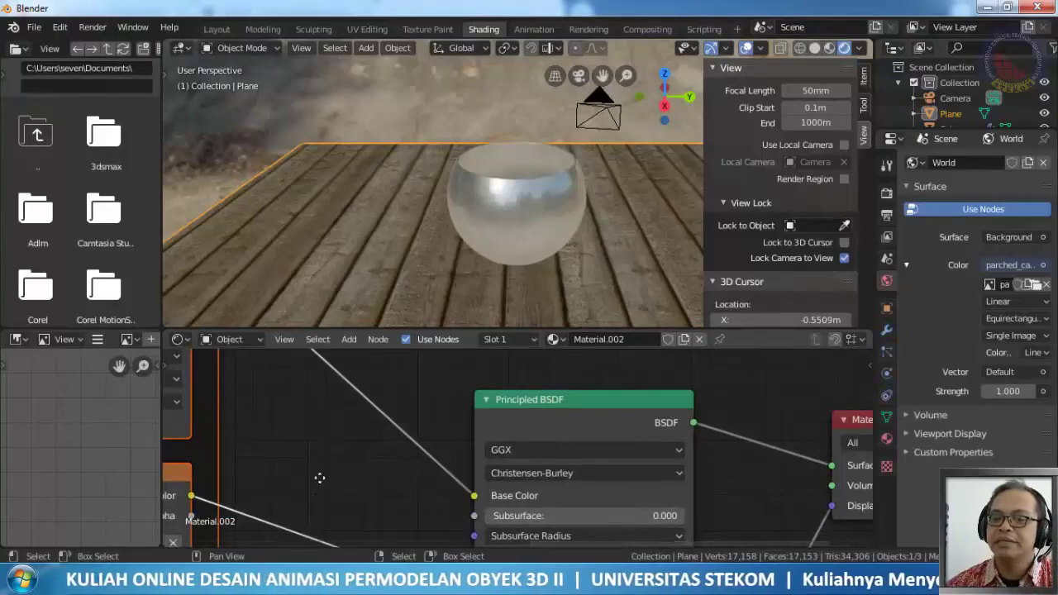
middle_drag(320, 477, 614, 416)
click(364, 481)
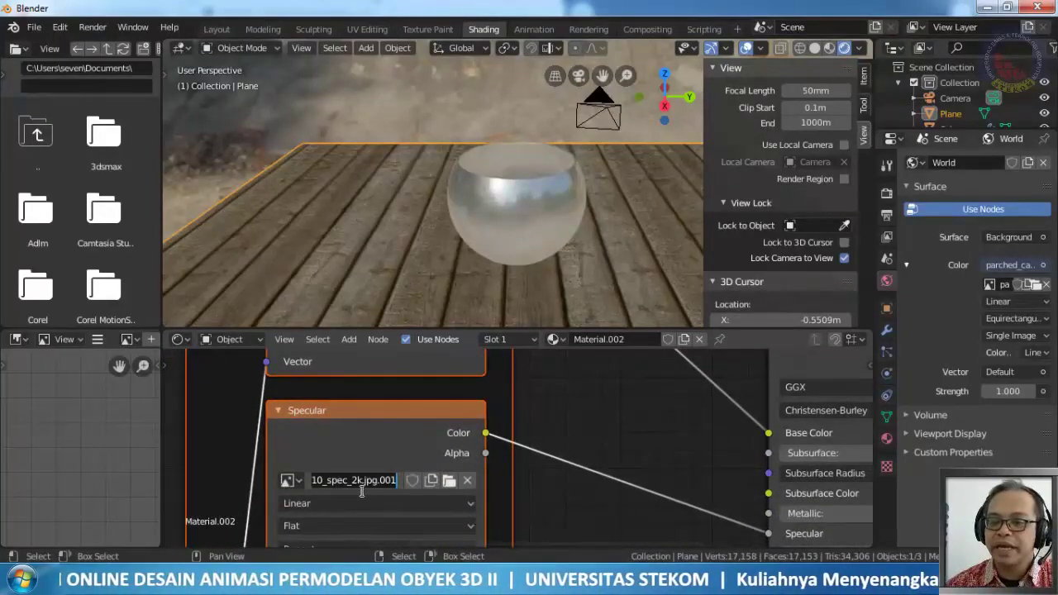
click(650, 441)
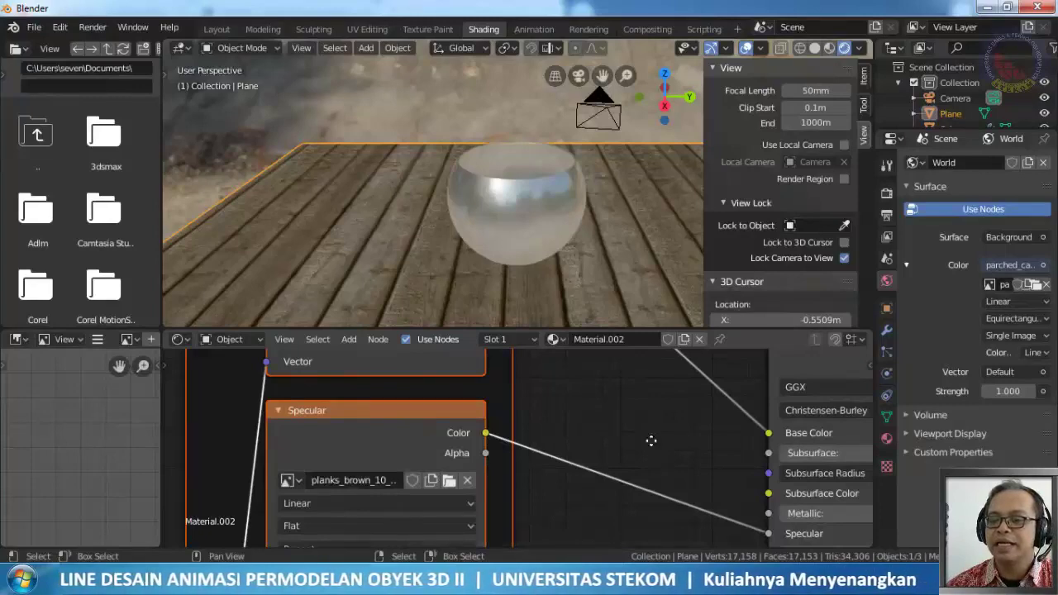
middle_drag(651, 440, 545, 406)
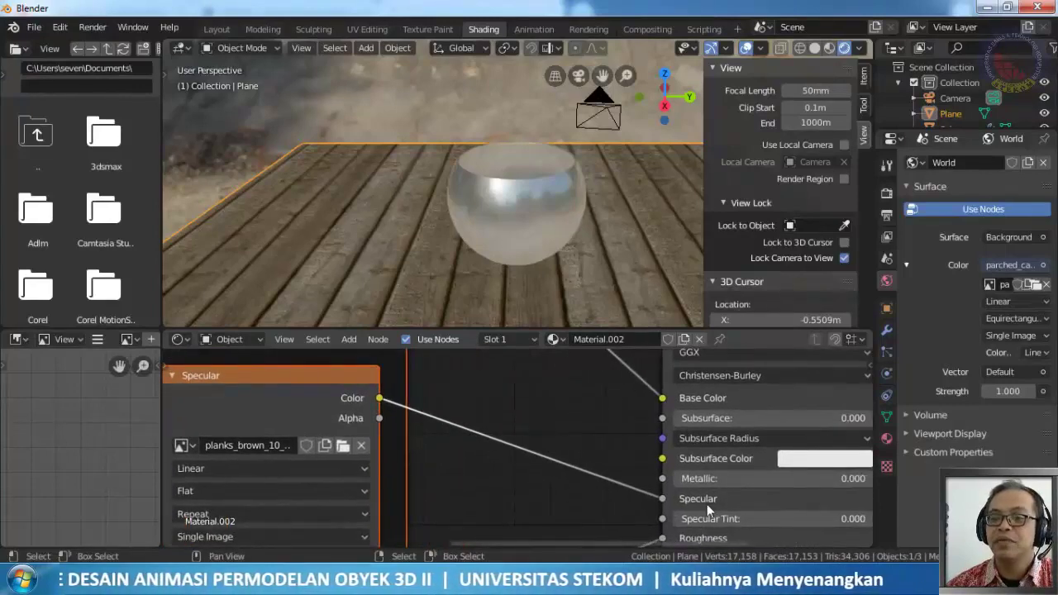
Trace the Roughness texture node's link into the Principled BSDF and review the whole plank node tree
scroll(517, 502, down, 5)
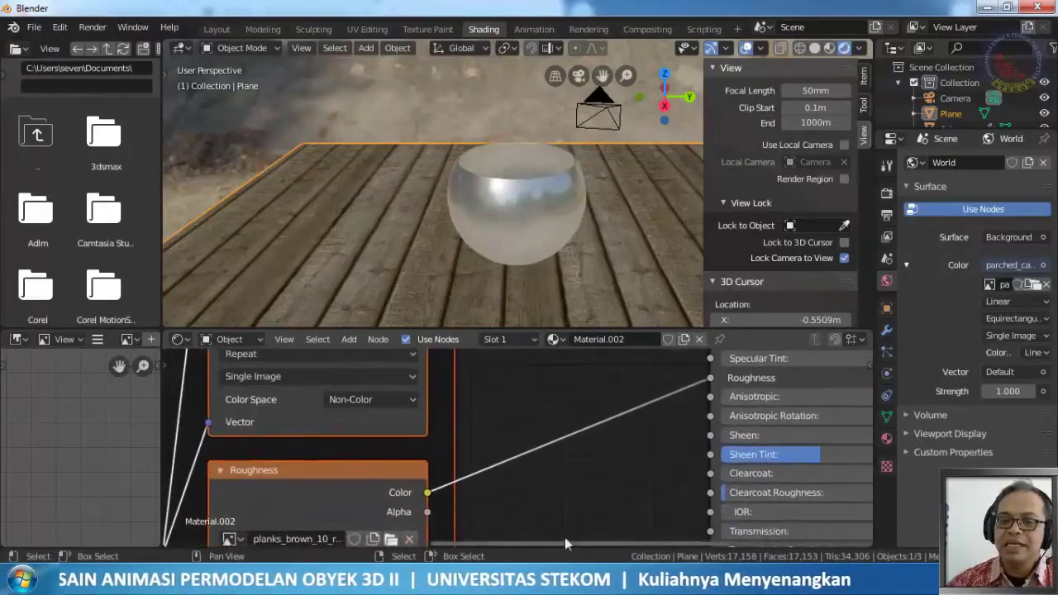
scroll(476, 540, down, 4)
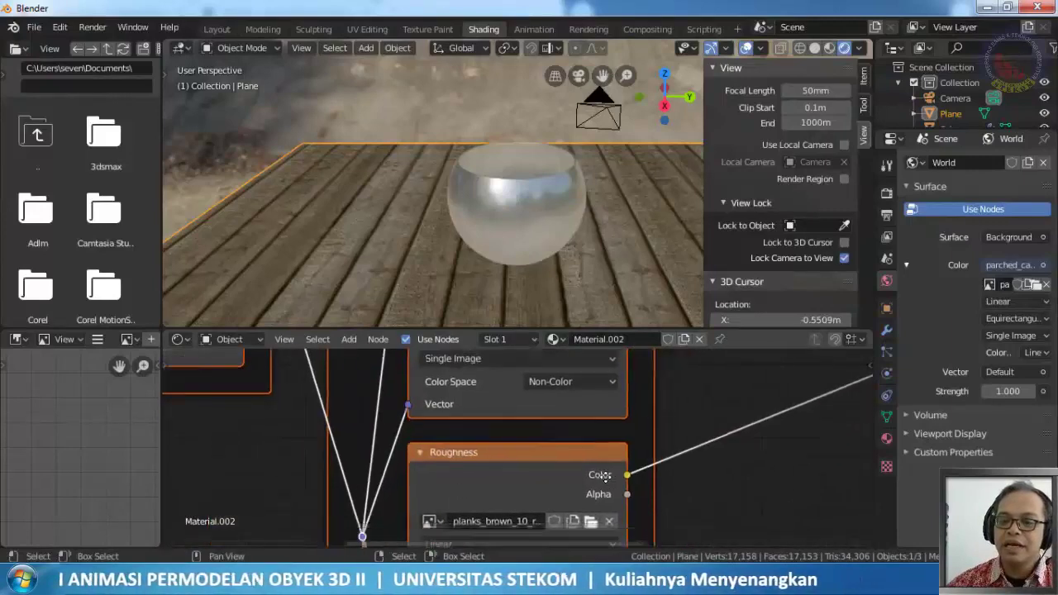
scroll(502, 421, up, 4)
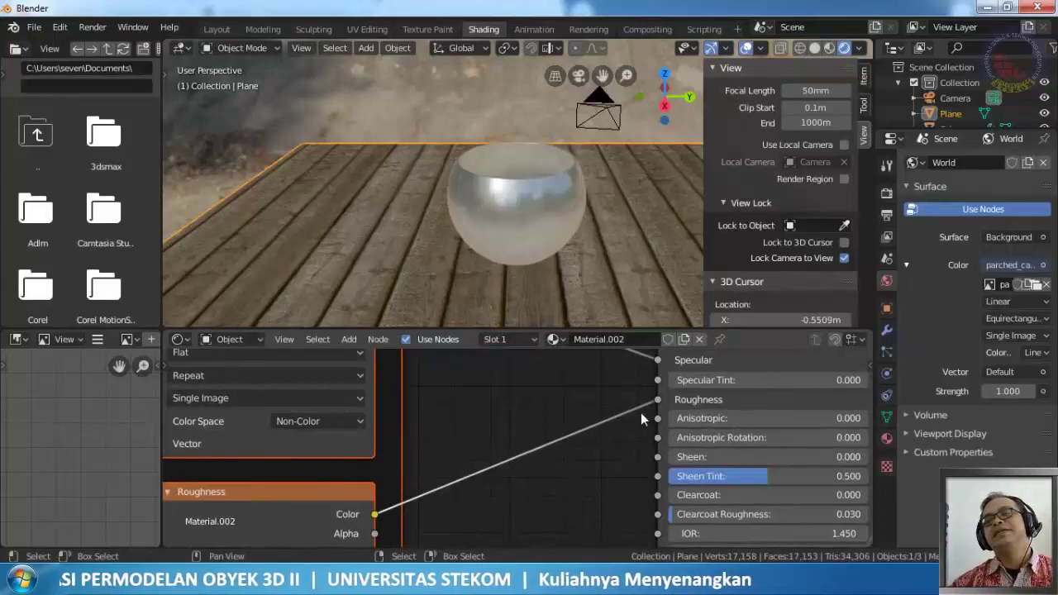
scroll(715, 404, down, 6)
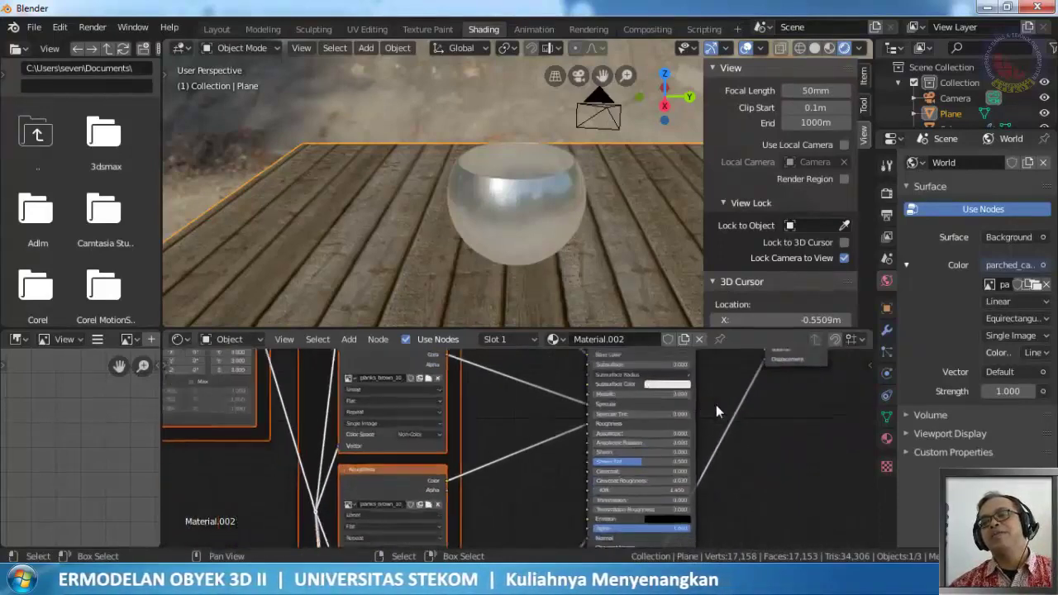
scroll(644, 441, down, 3)
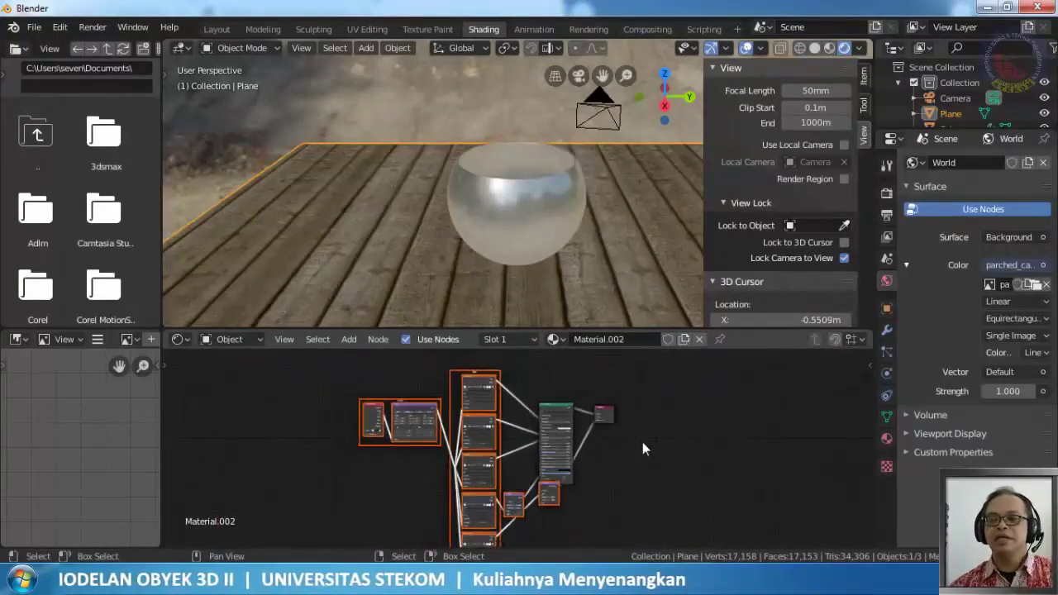
scroll(642, 443, down, 1)
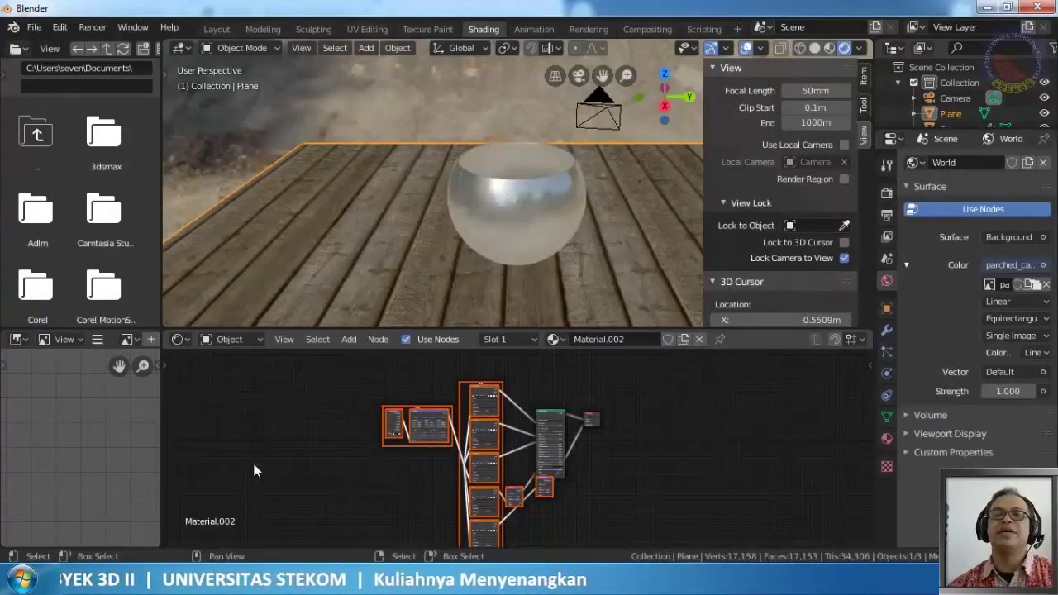
Check in the add-on preferences whether Node Wrangler is enabled, and close the preferences
click(60, 28)
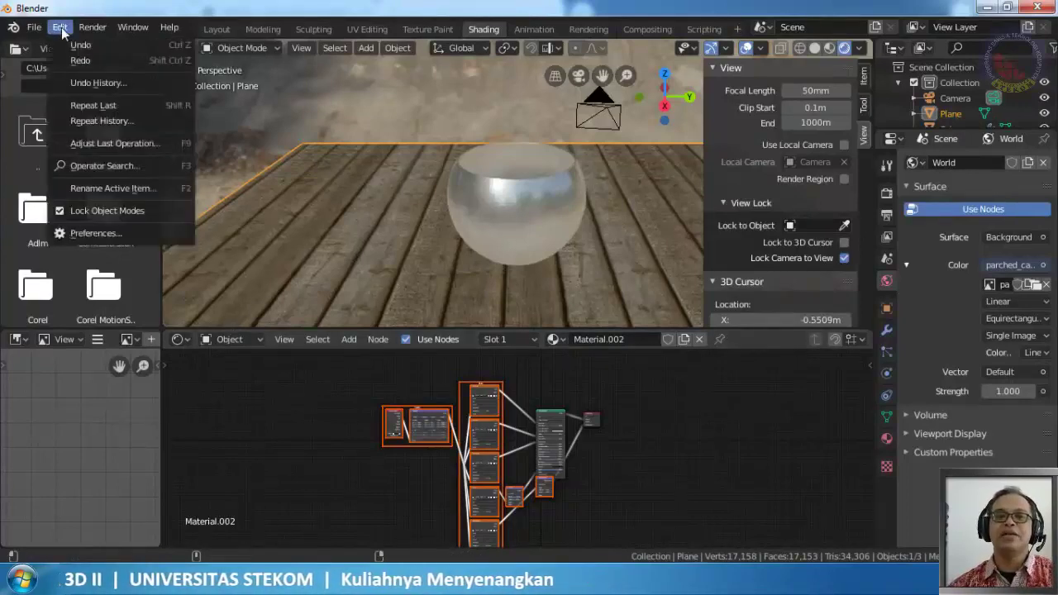
click(95, 233)
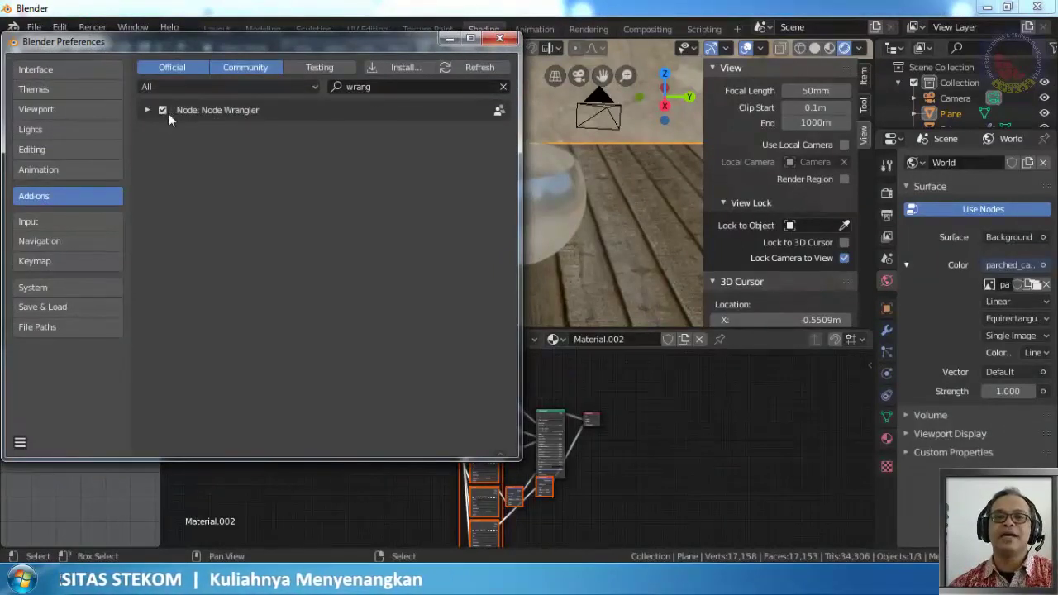
click(500, 39)
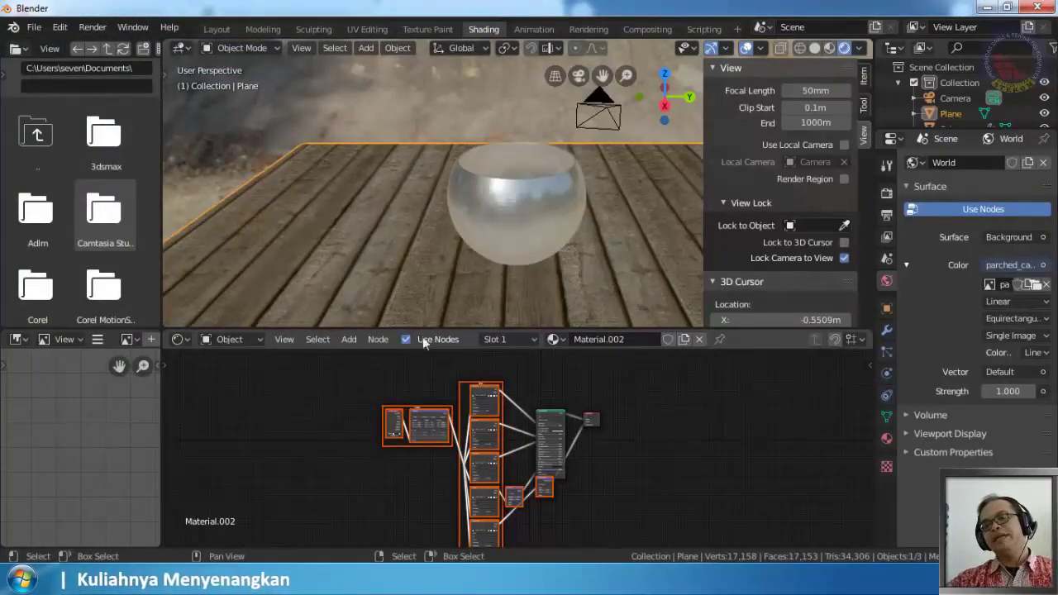
Orbit around the bowl from above and at a low angle to inspect it against the canal background
middle_drag(423, 280, 634, 77)
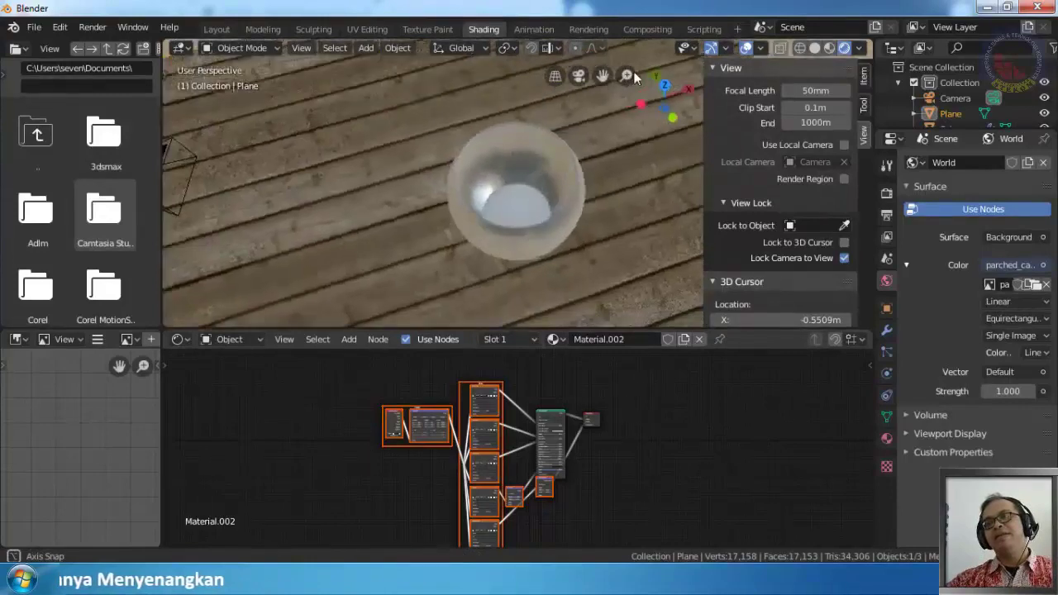
middle_drag(553, 190, 491, 148)
middle_drag(472, 196, 616, 92)
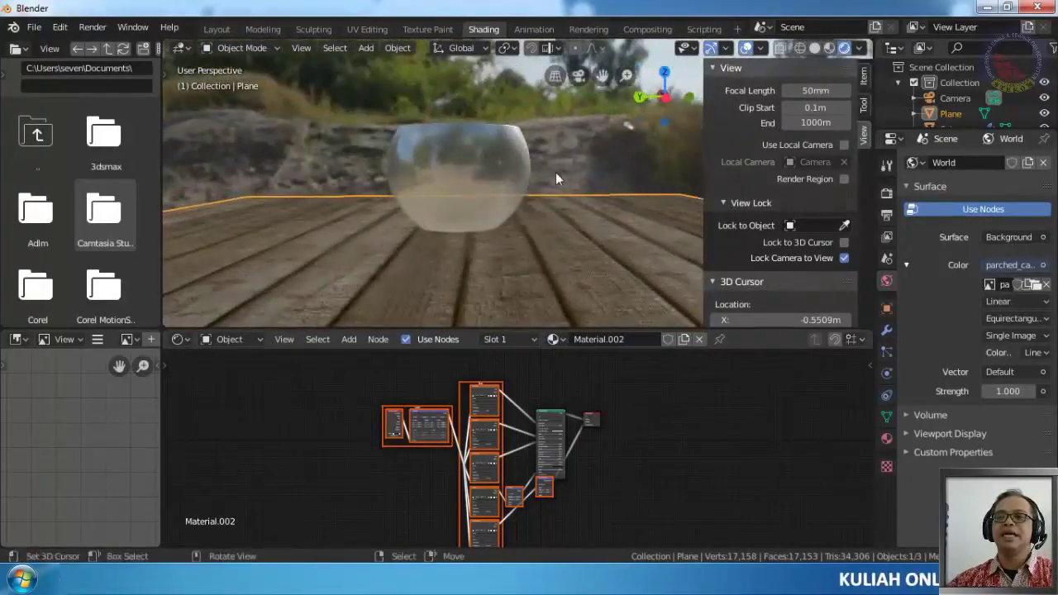
middle_drag(553, 173, 563, 239)
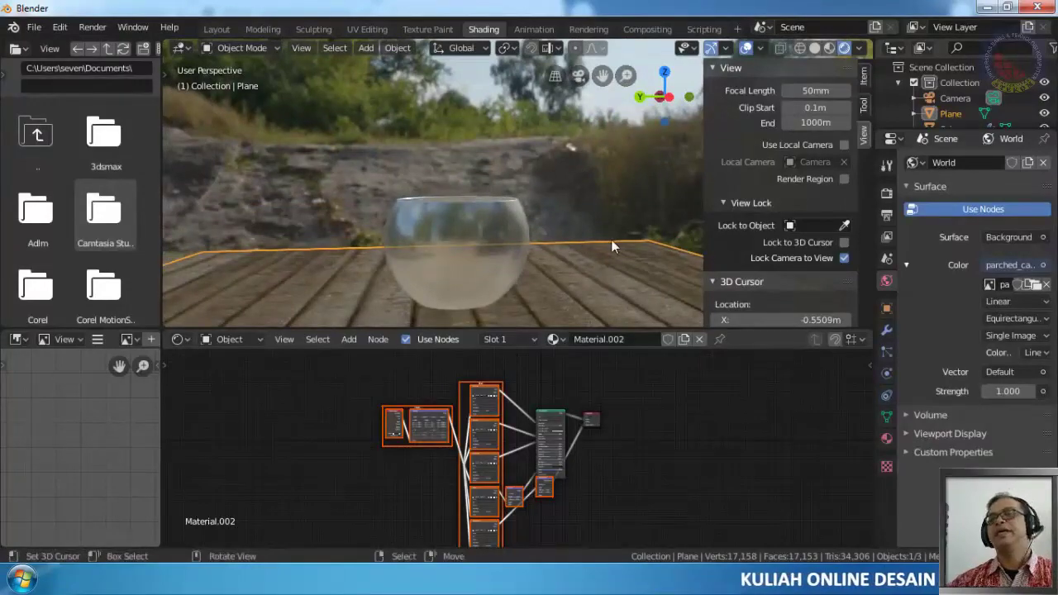